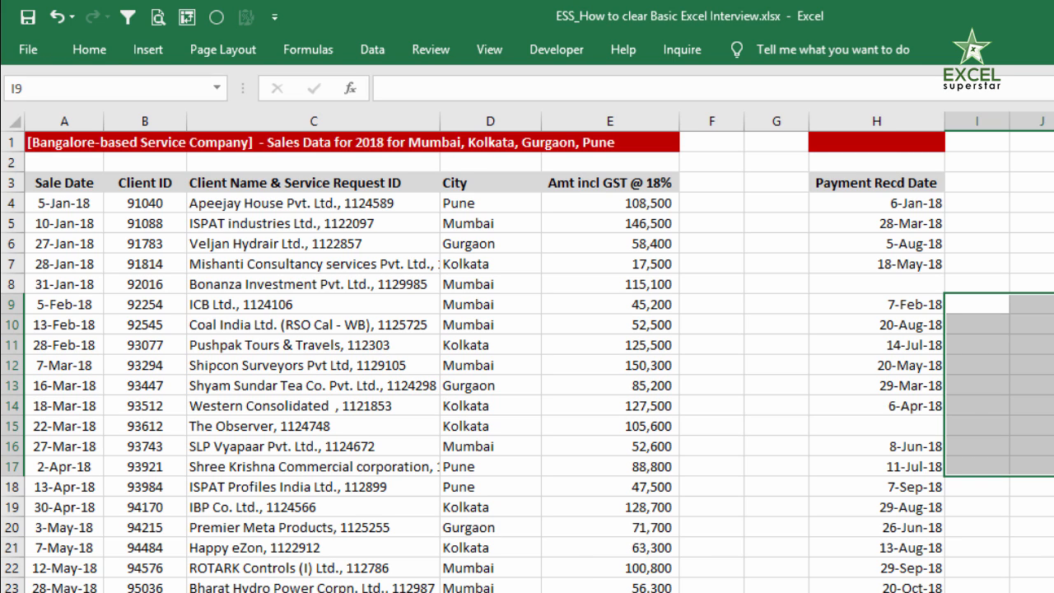
Examine the Sale Date column of the Raw Data sheet from its first entry to its last
scroll(527, 352, "up", 8)
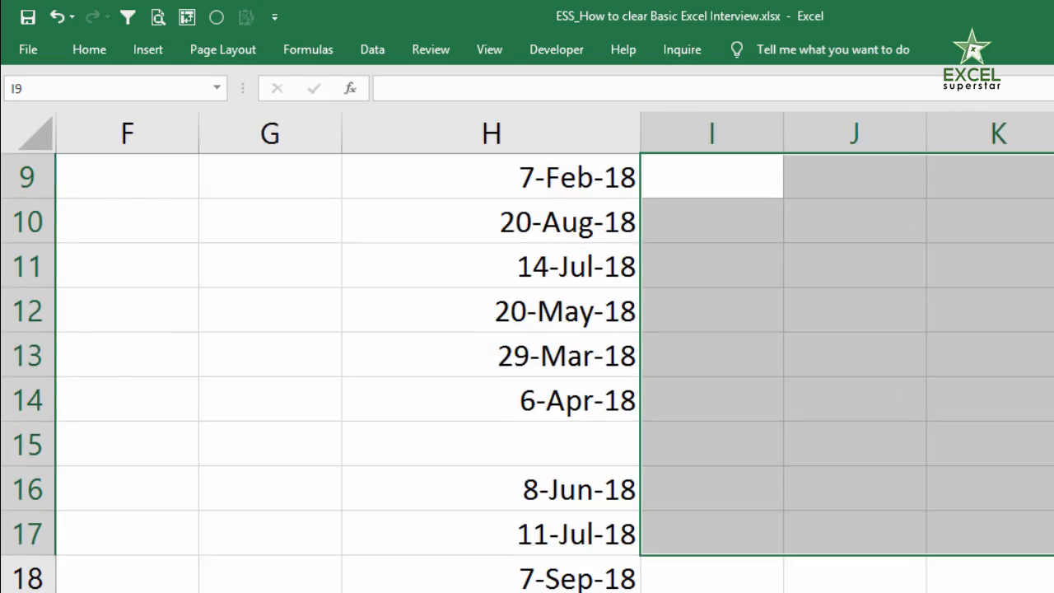
scroll(527, 352, "left", 5)
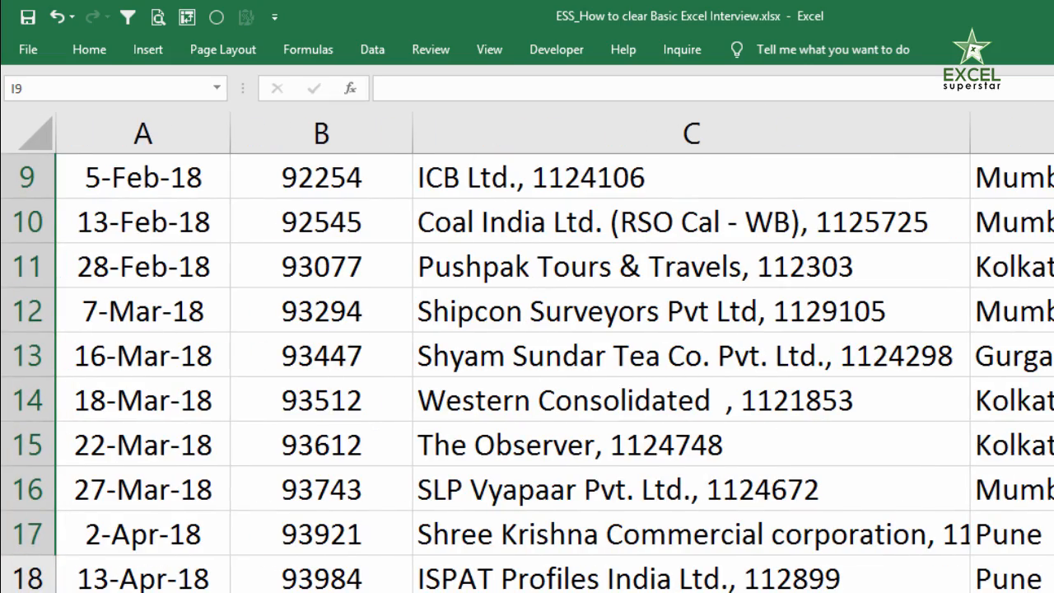
scroll(479, 312, "up", 3)
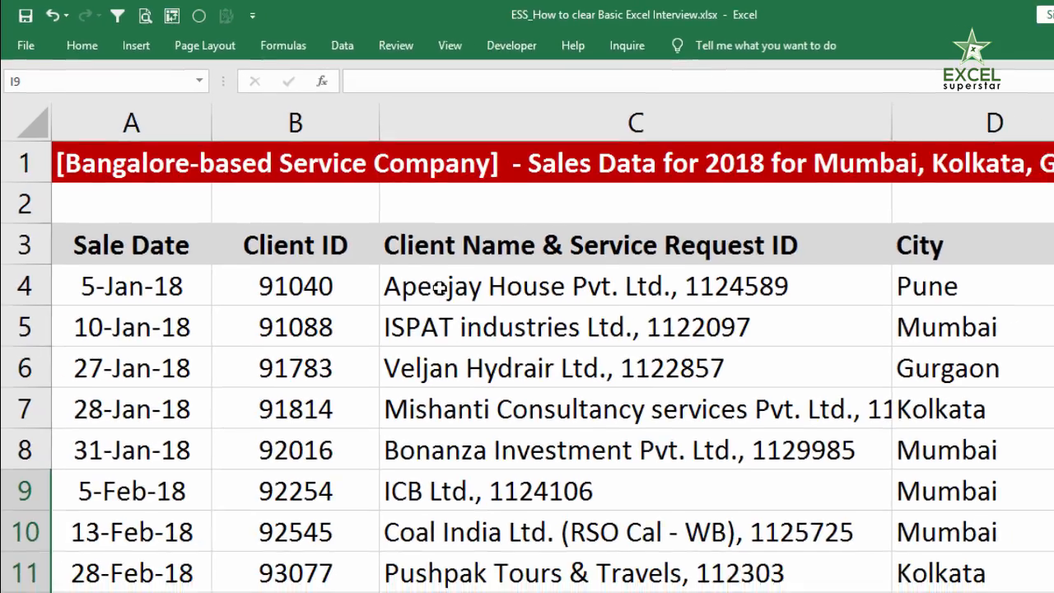
left_click(169, 247)
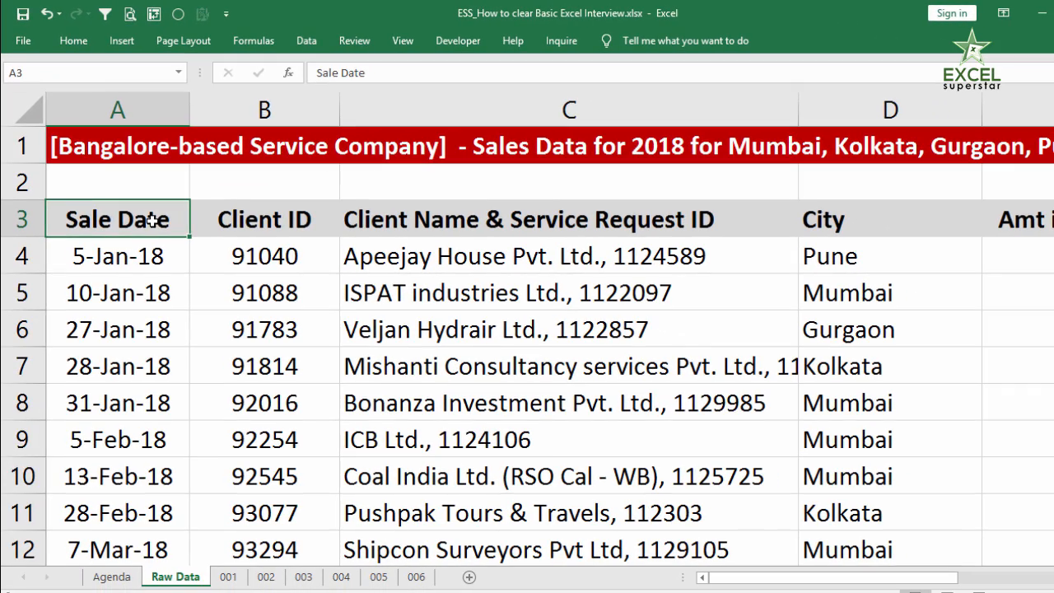
key("Down")
key("Down")
key("ctrl+Down")
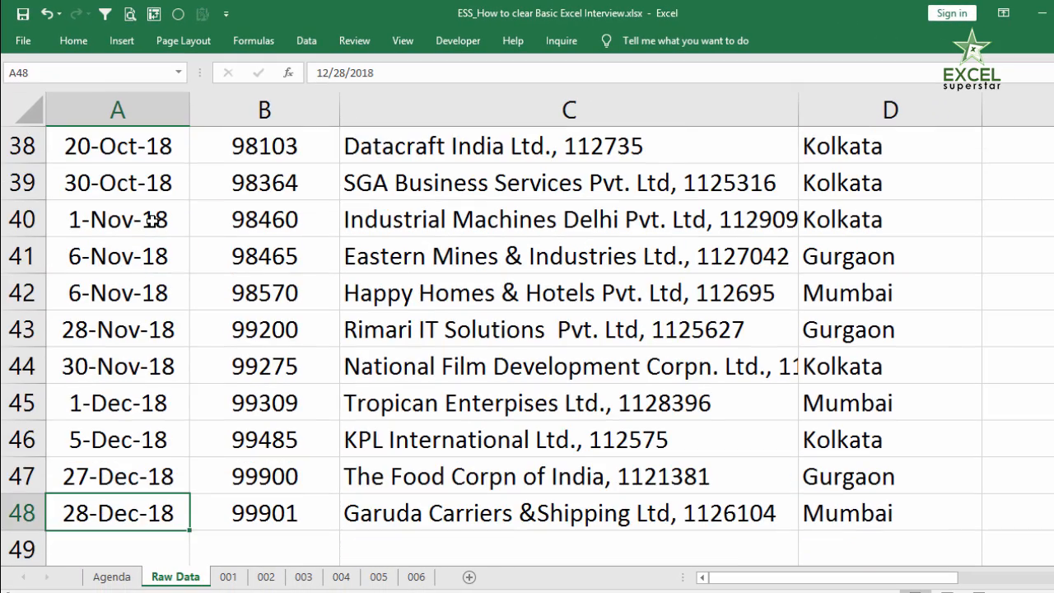
key("ctrl+Up")
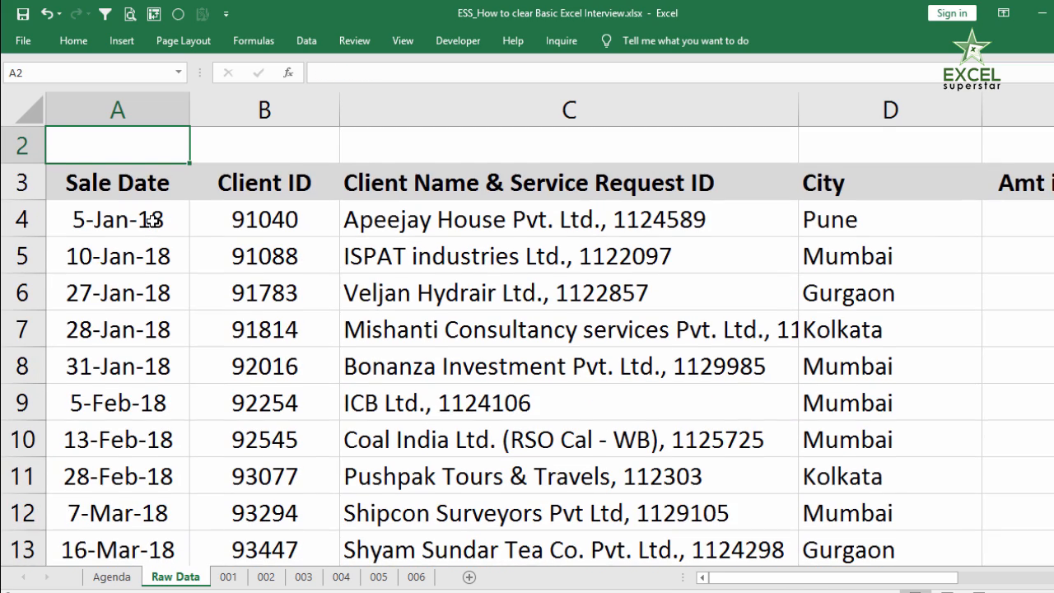
key("ctrl+Up")
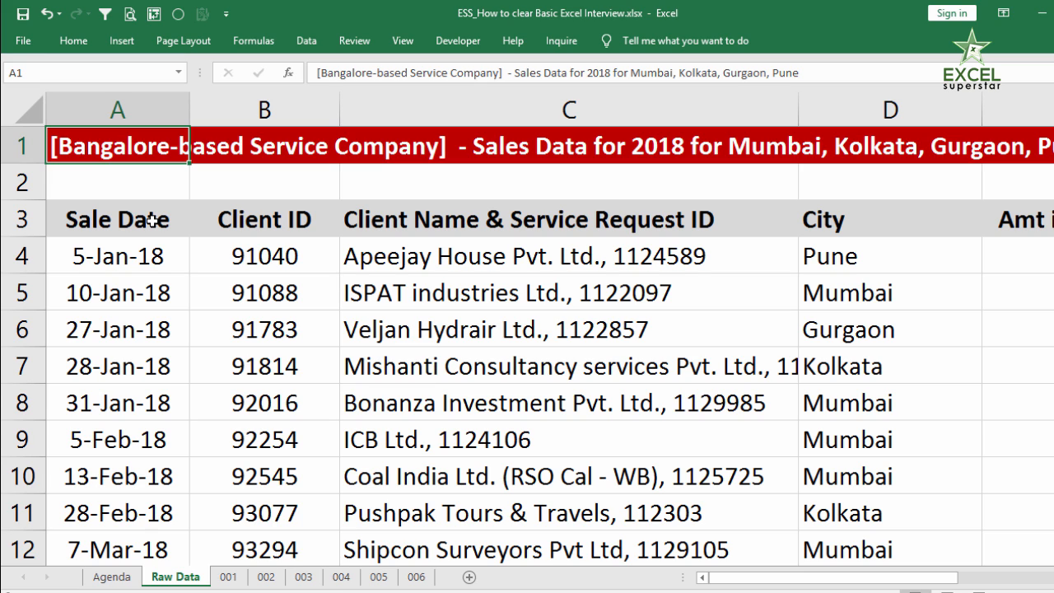
Review the Raw Data columns from Client ID to Payment Recd Date, and look at the two date columns on sheet 001
left_click_drag(273, 227, 285, 357)
left_click_drag(453, 224, 443, 387)
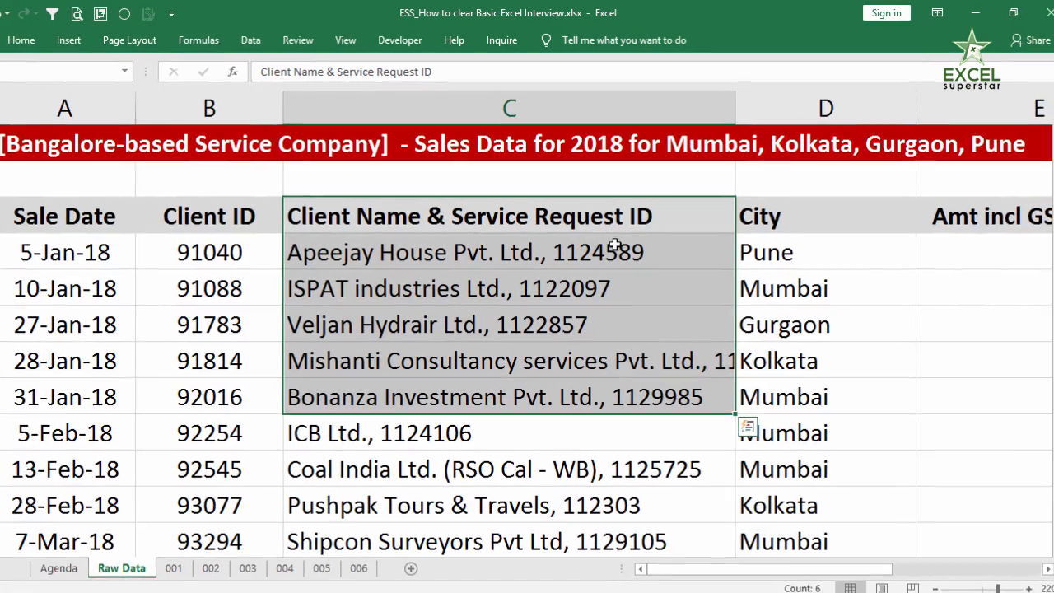
left_click(761, 255)
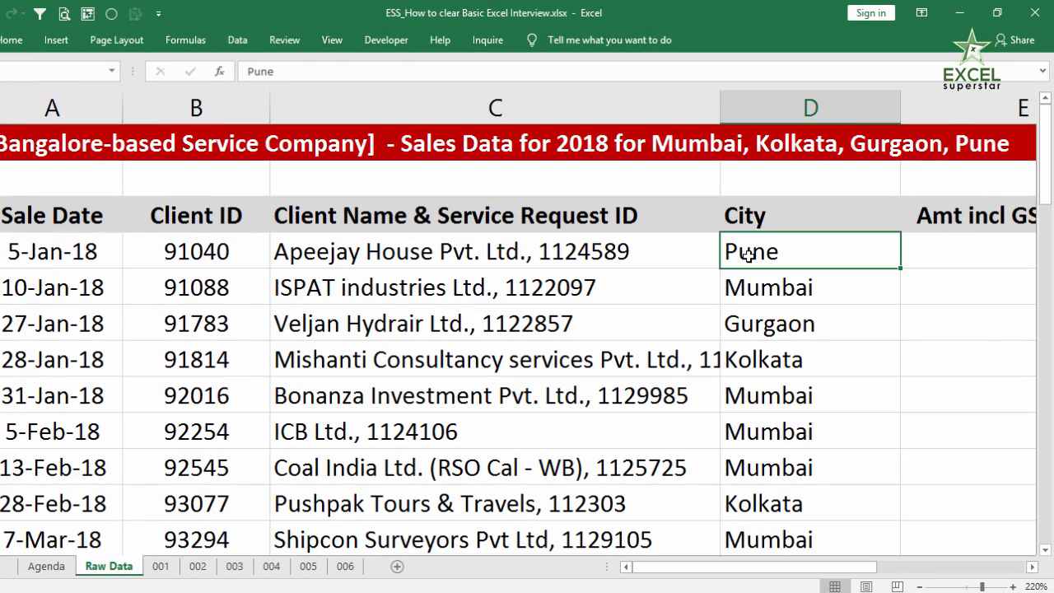
key("Right")
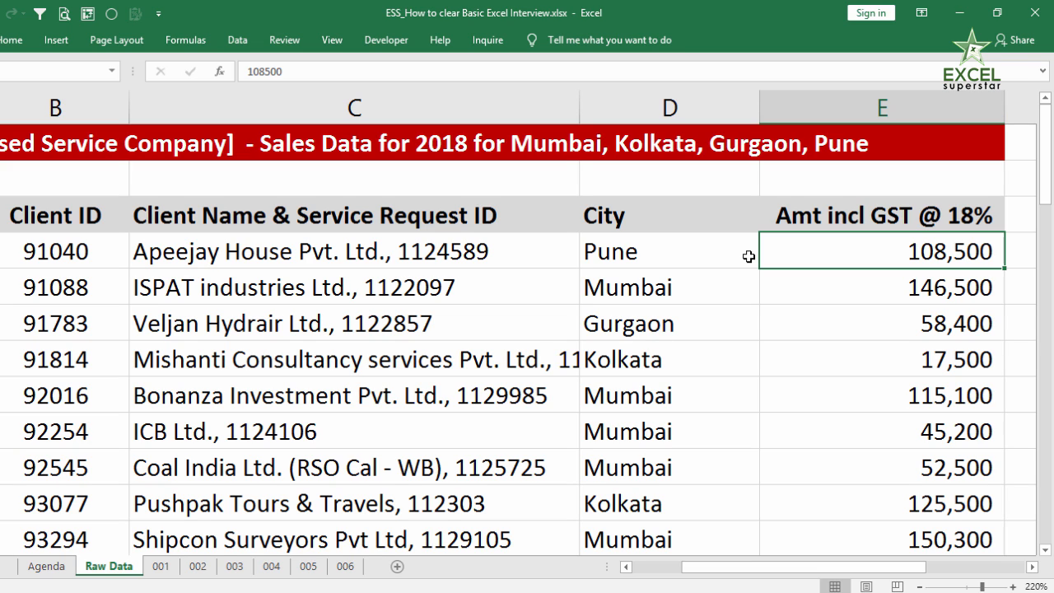
key("Right")
key("Right")
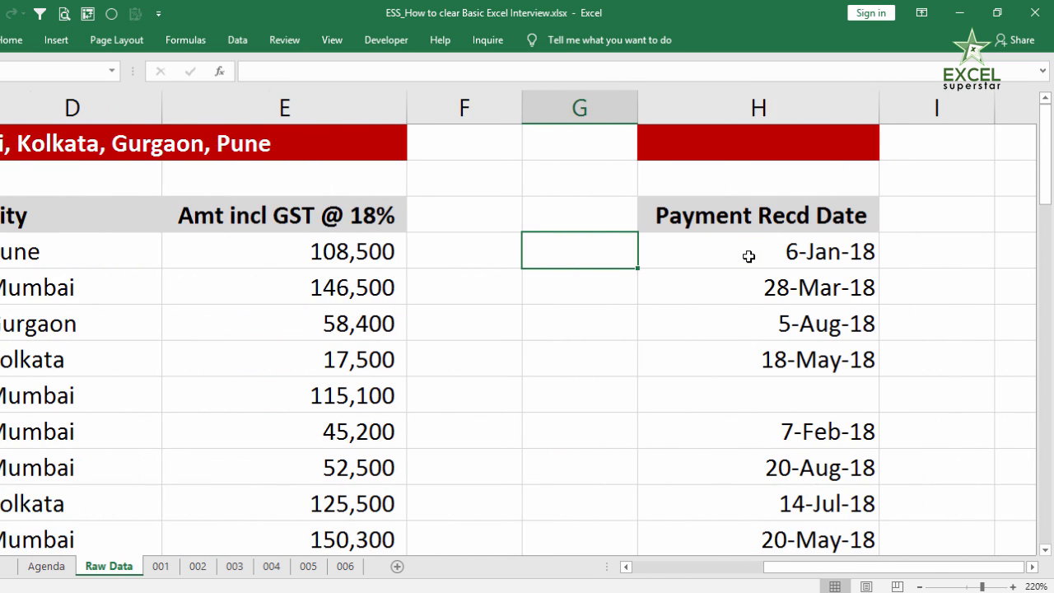
key("Left")
key("Left")
key("Left")
key("Left")
key("Left")
key("Left")
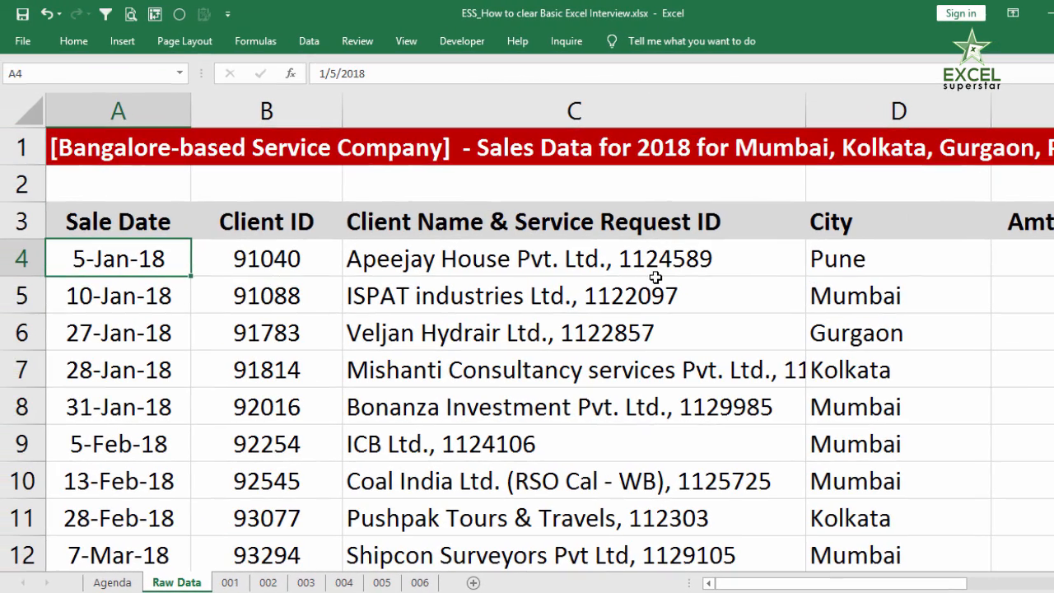
left_click(233, 583)
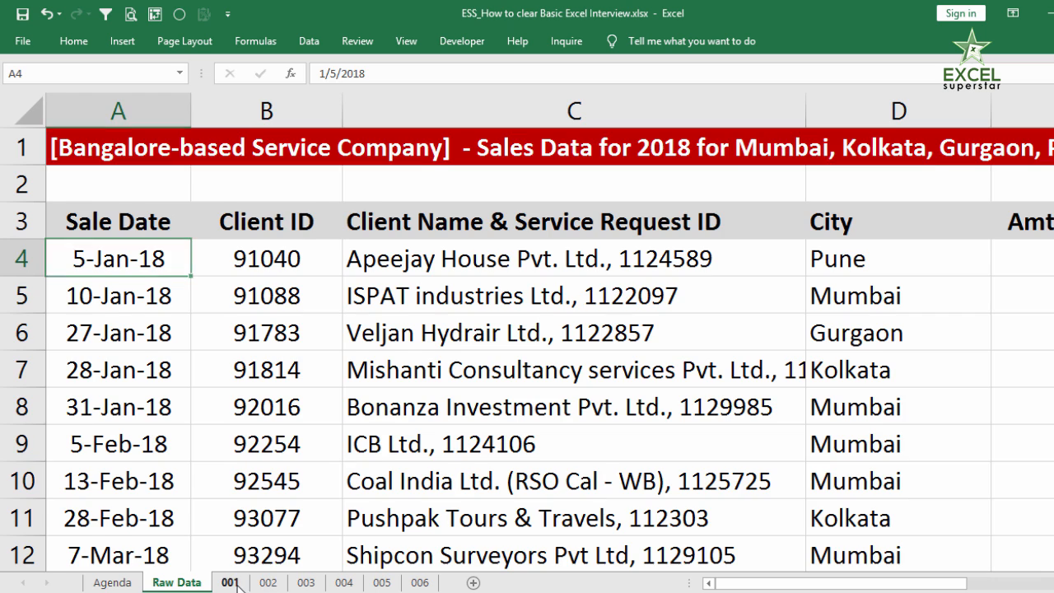
left_click(503, 270)
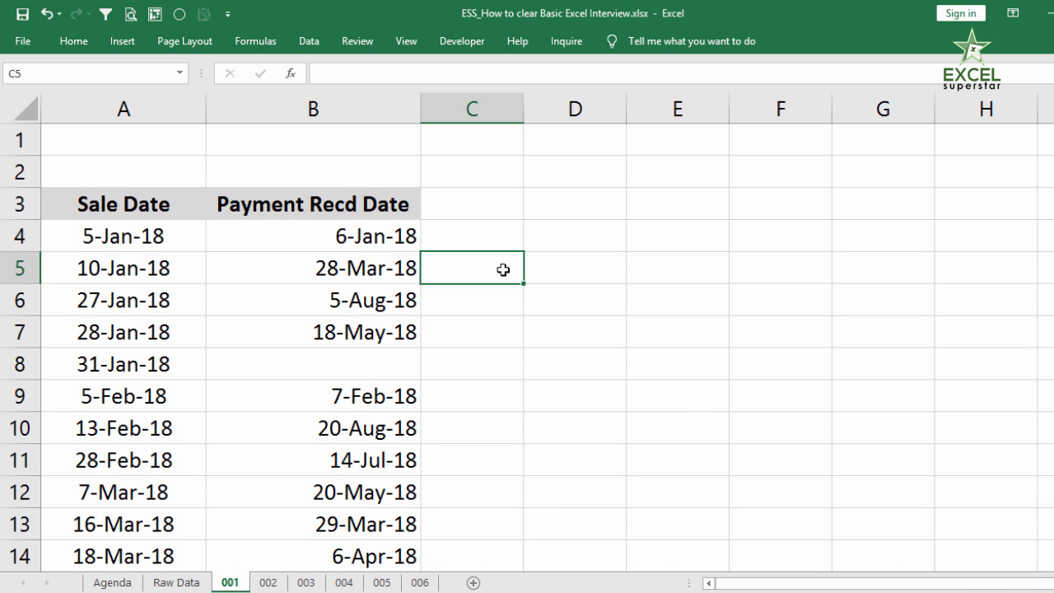
Make the Maths row (B6:C6) on the Agenda sheet bold and return to sheet 001
left_click(136, 583)
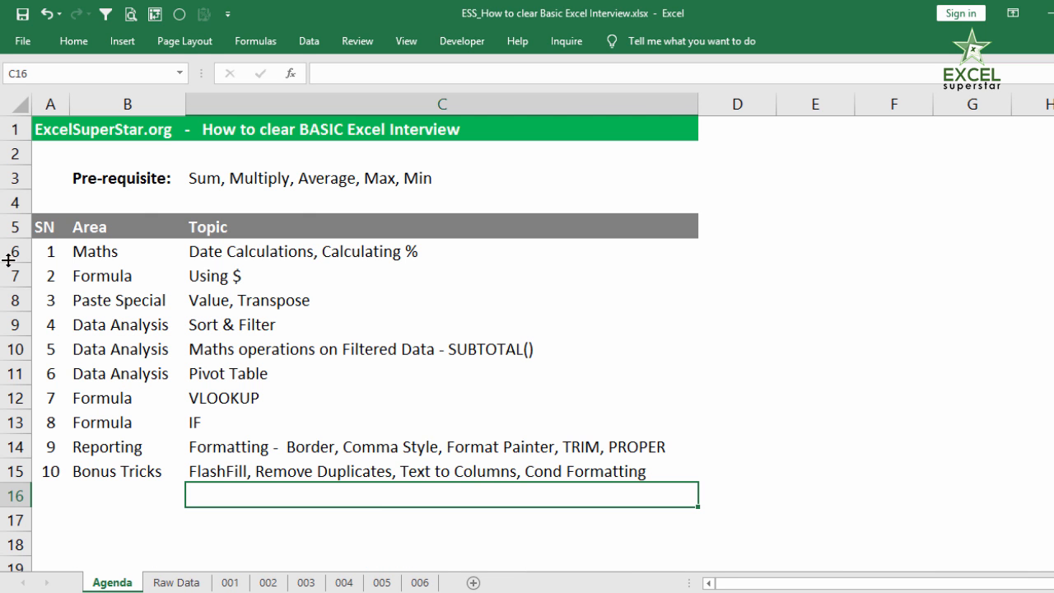
left_click_drag(90, 249, 316, 255)
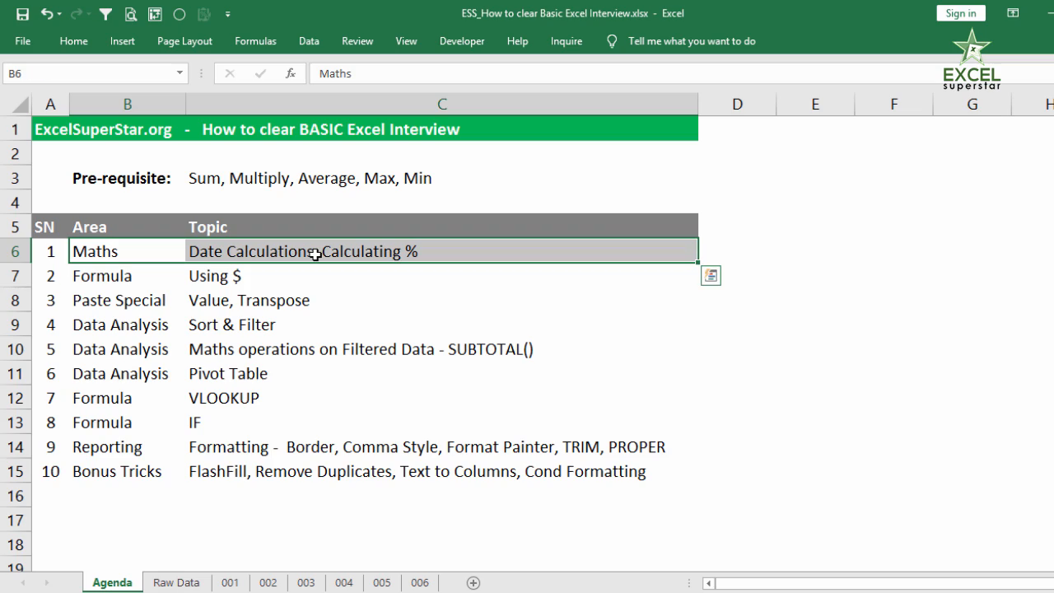
key("ctrl+b")
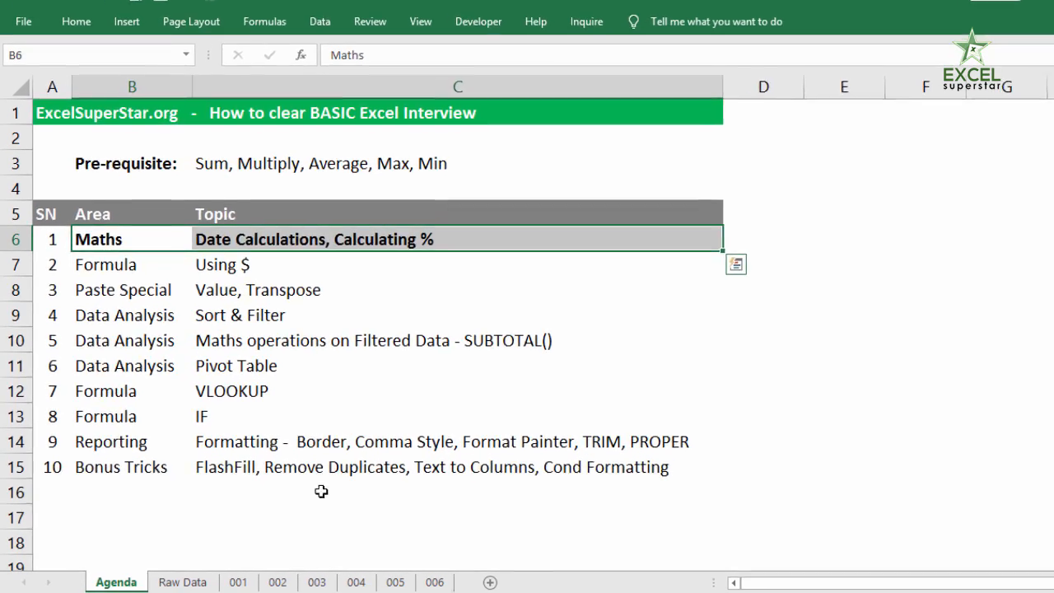
left_click(251, 584)
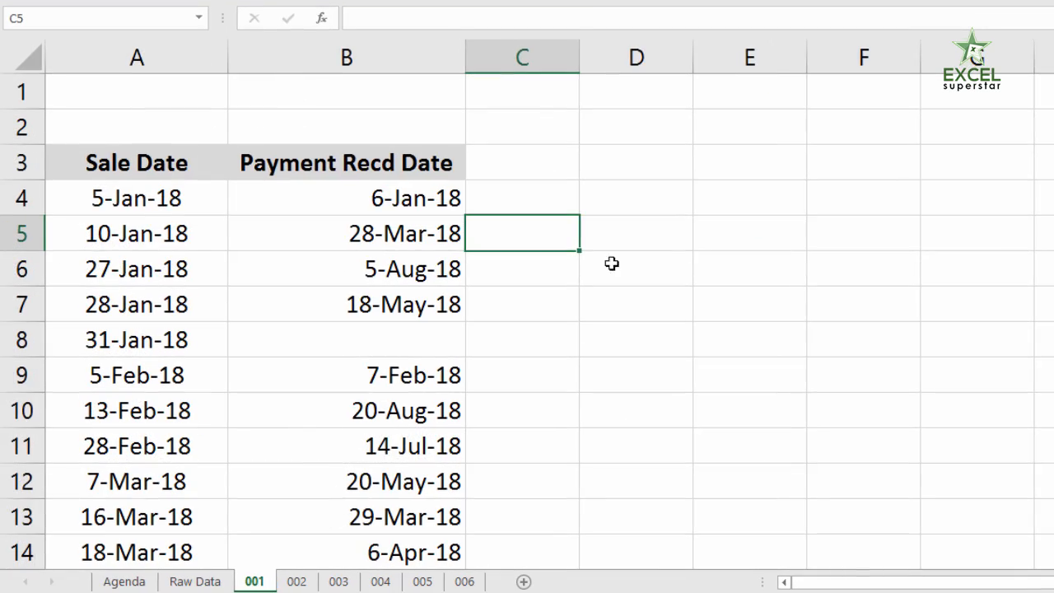
Calculate the days from sale to payment for the first record in C4 with =B4-A4
left_click(537, 207)
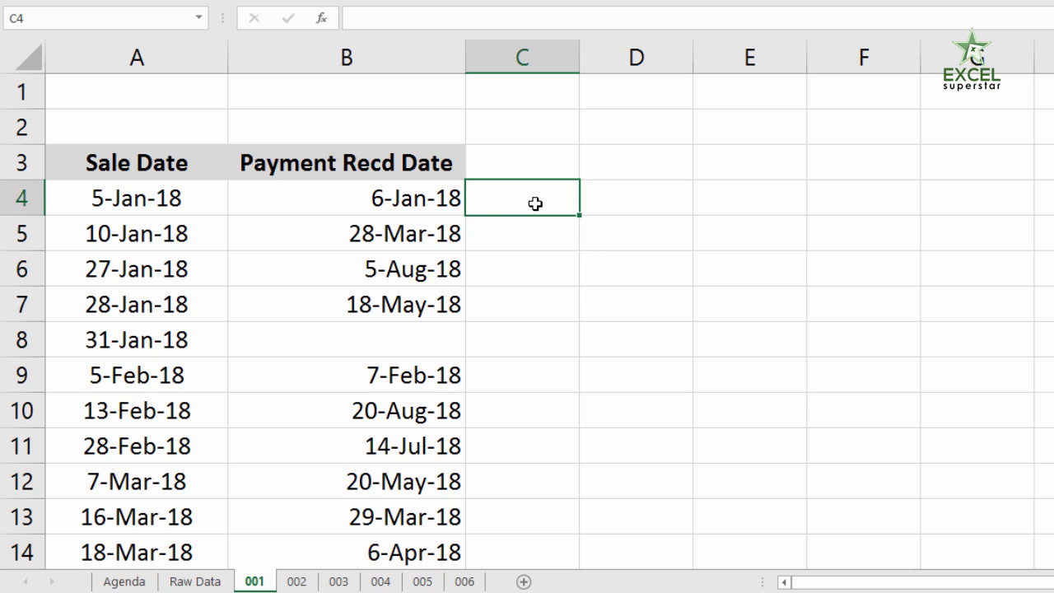
left_click(173, 189)
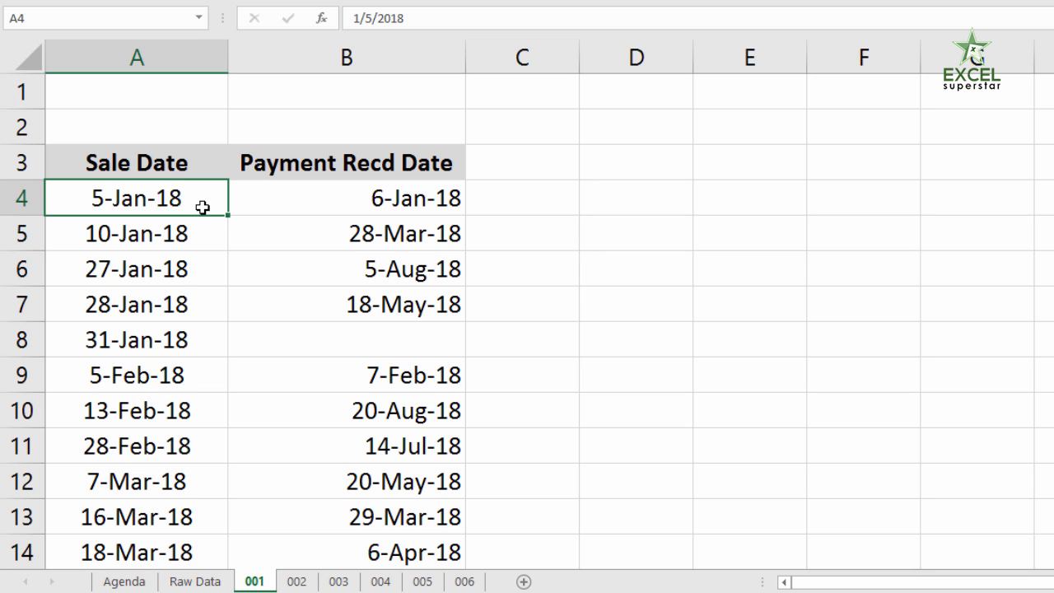
left_click(367, 210)
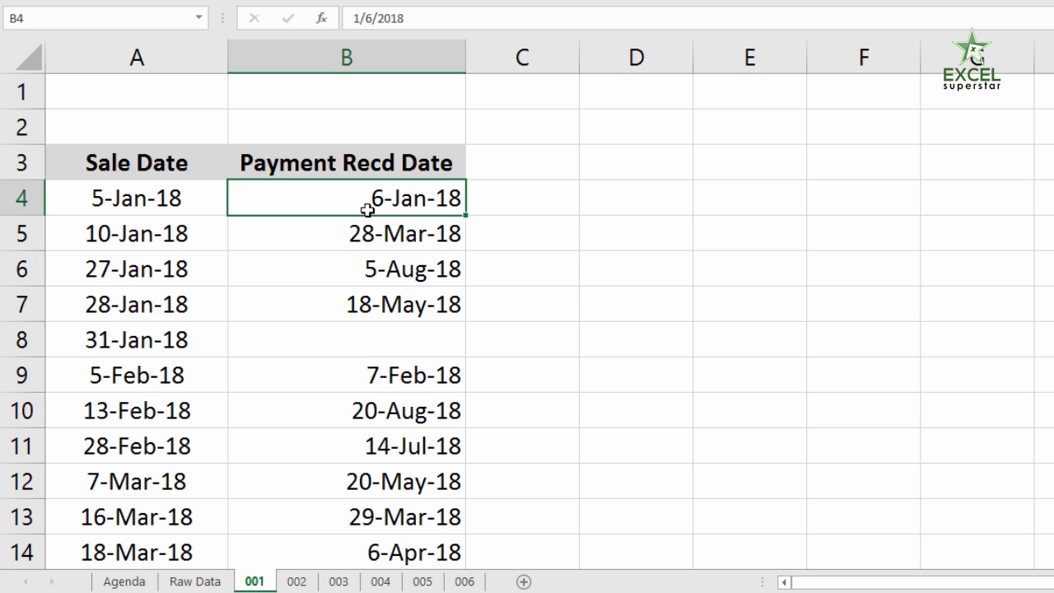
left_click(504, 208)
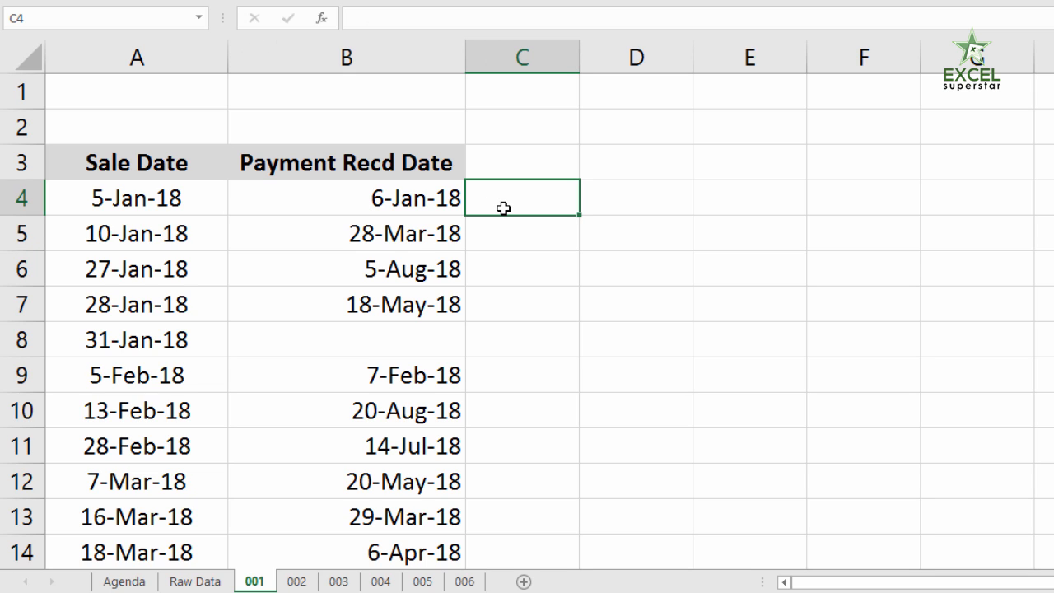
type("=")
key("Left")
type("-")
key("Left")
key("Left")
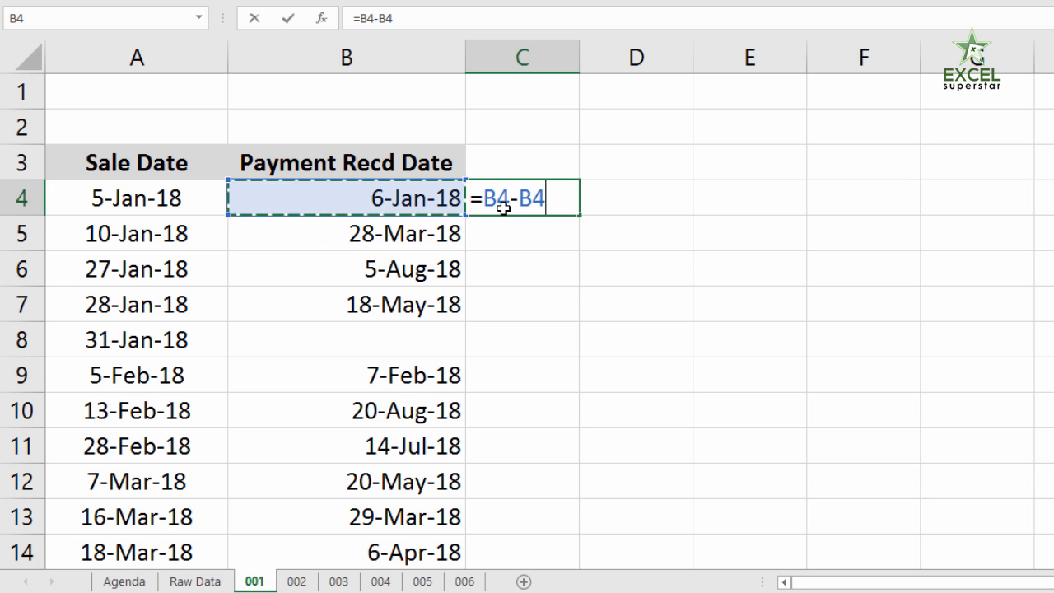
key("Return")
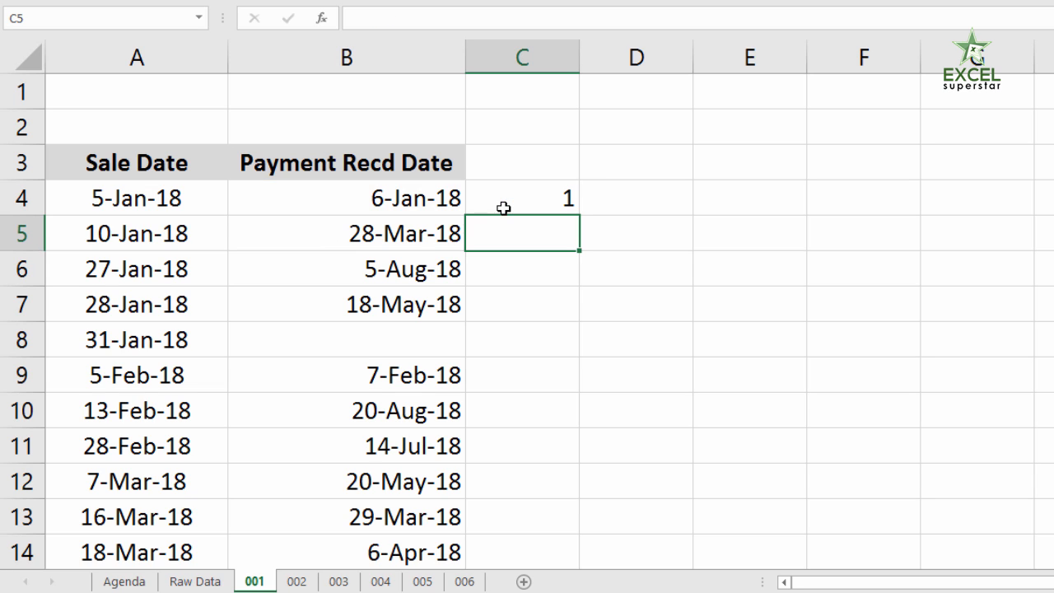
Fill the date-difference formula from C4 down to C8 and inspect the cells that the C8 formula references
left_click(564, 200)
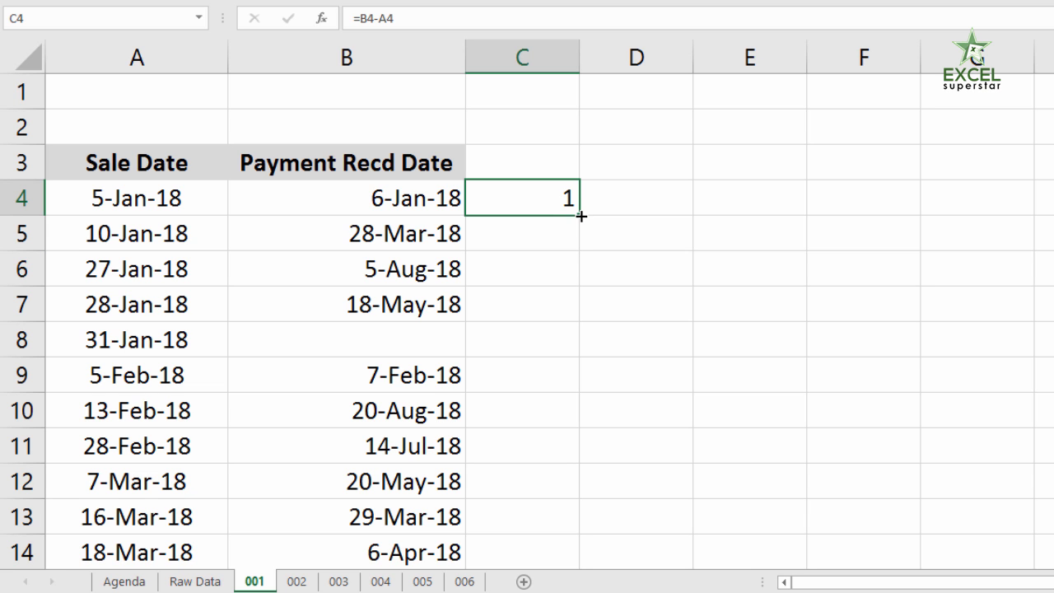
left_click_drag(582, 216, 582, 360)
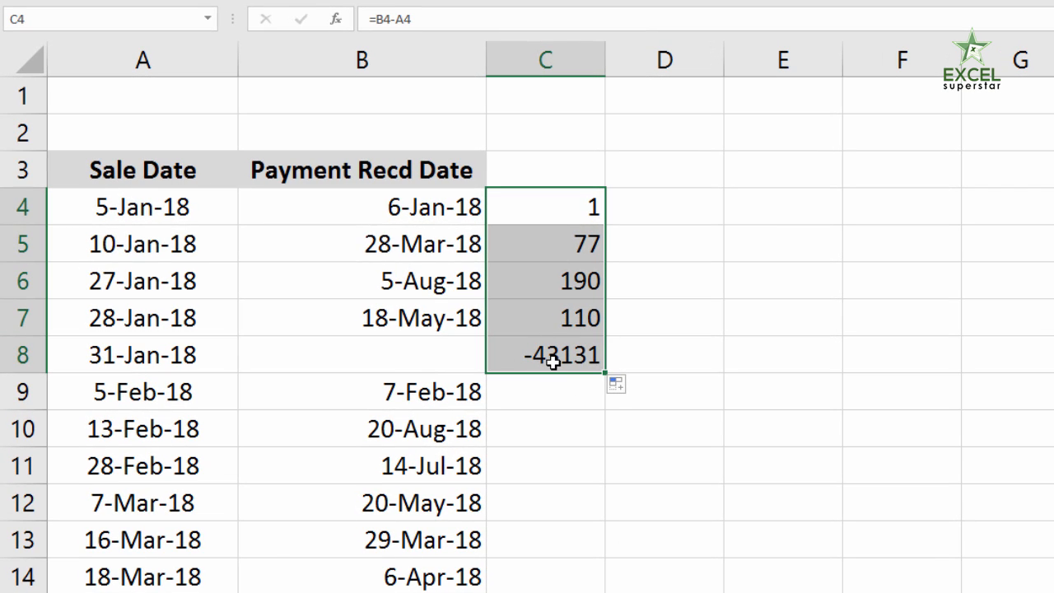
left_click(552, 363)
double_click(552, 364)
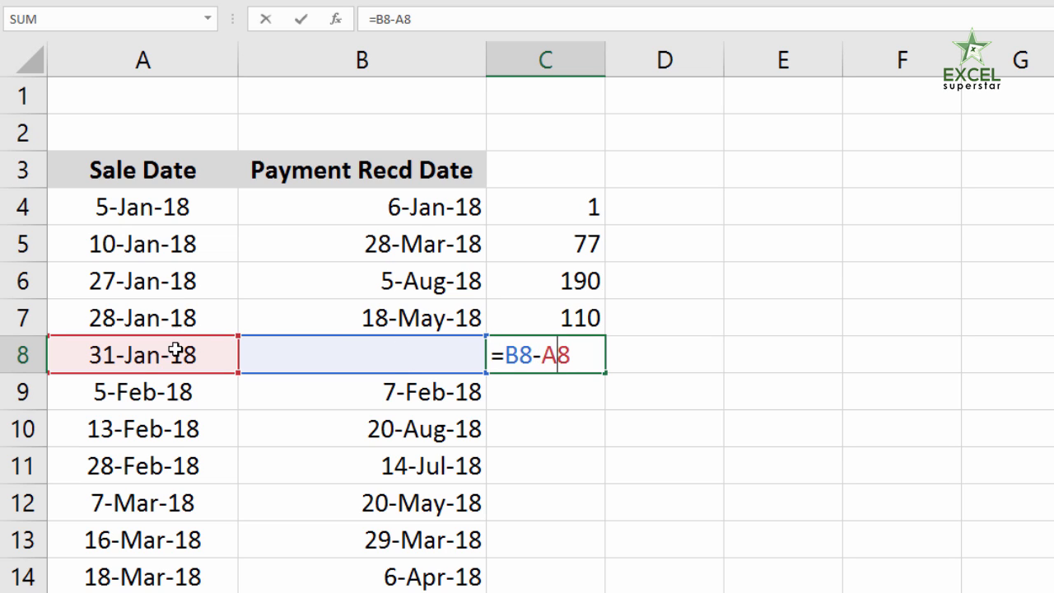
key("Escape")
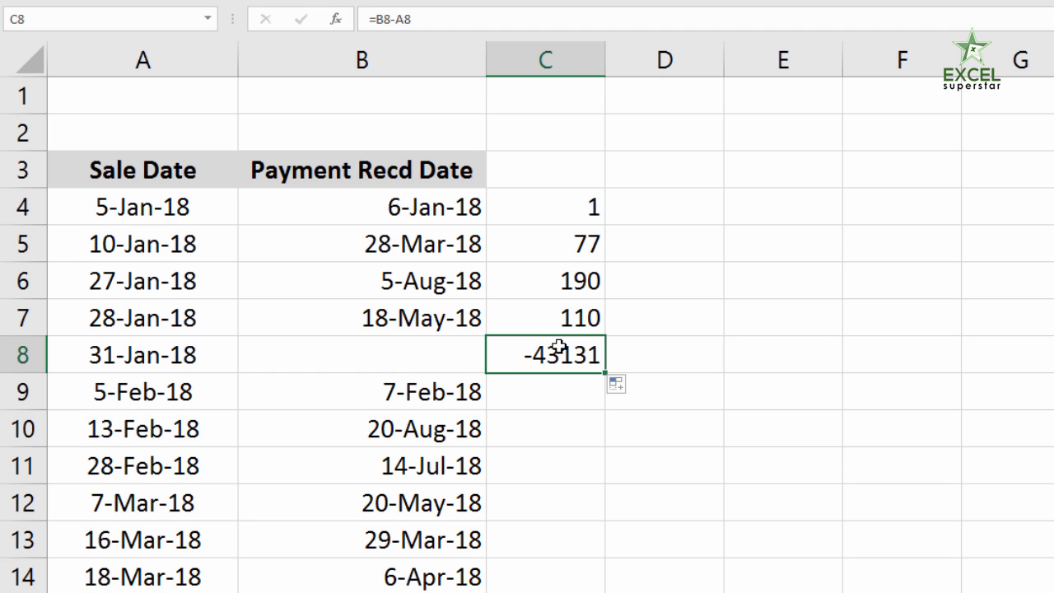
Clear the date-difference formulas from C4:C8
left_click_drag(544, 207, 549, 342)
key("Delete")
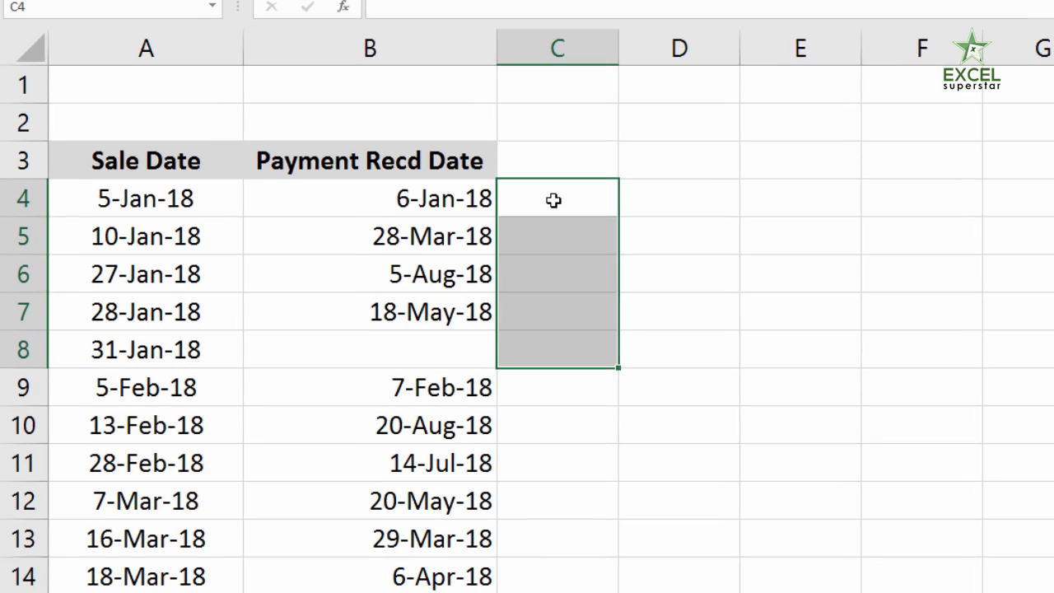
Enter =IF(ISBLANK(B4),"Due",B4-A4) in C4 to mark blank payment dates as Due and otherwise calculate the days
left_click(543, 207)
type("=if")
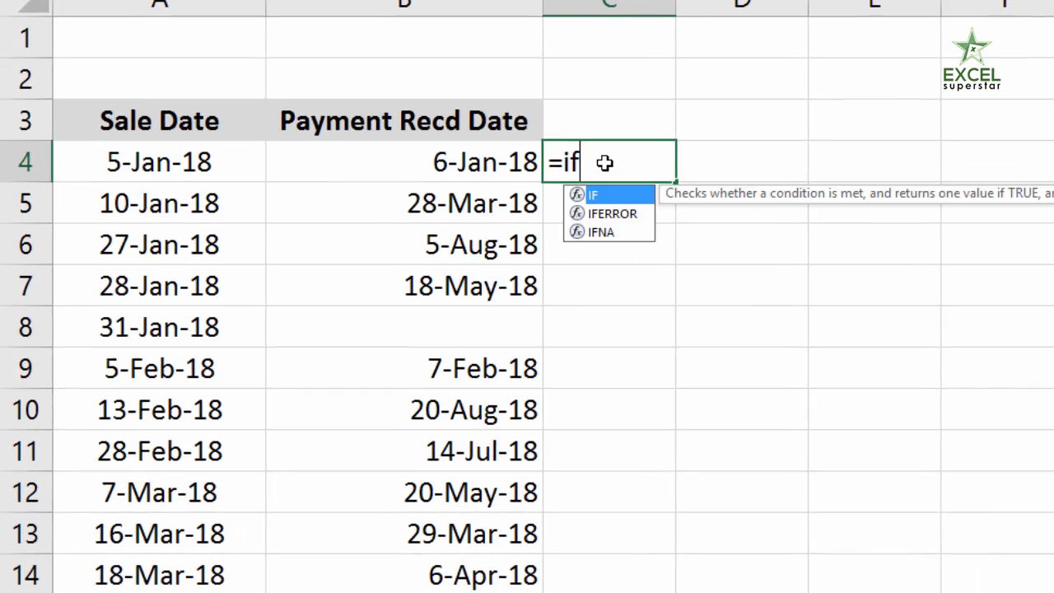
key("Tab")
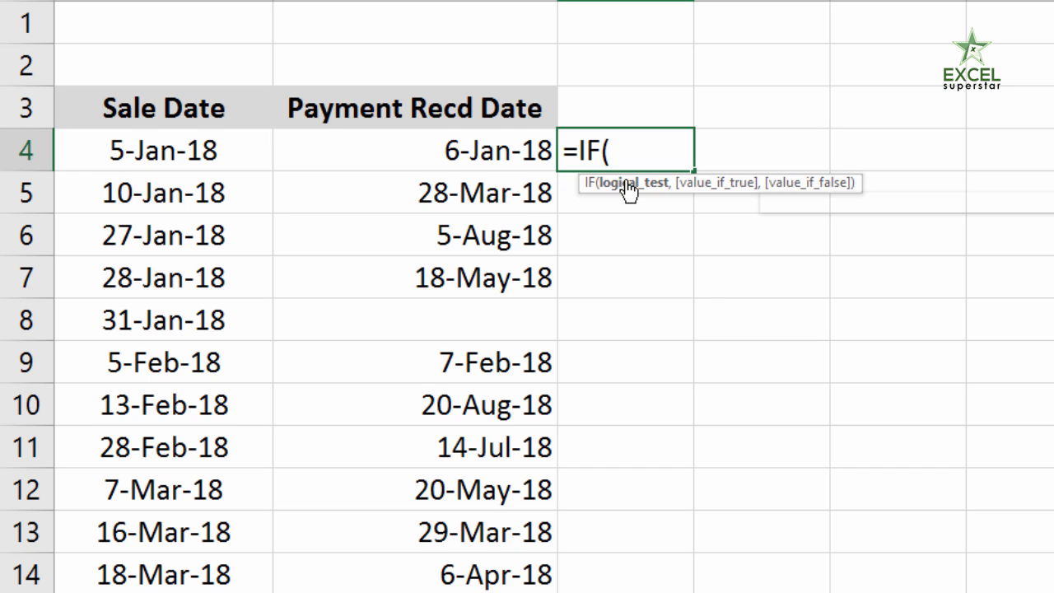
type("isb")
key("Tab")
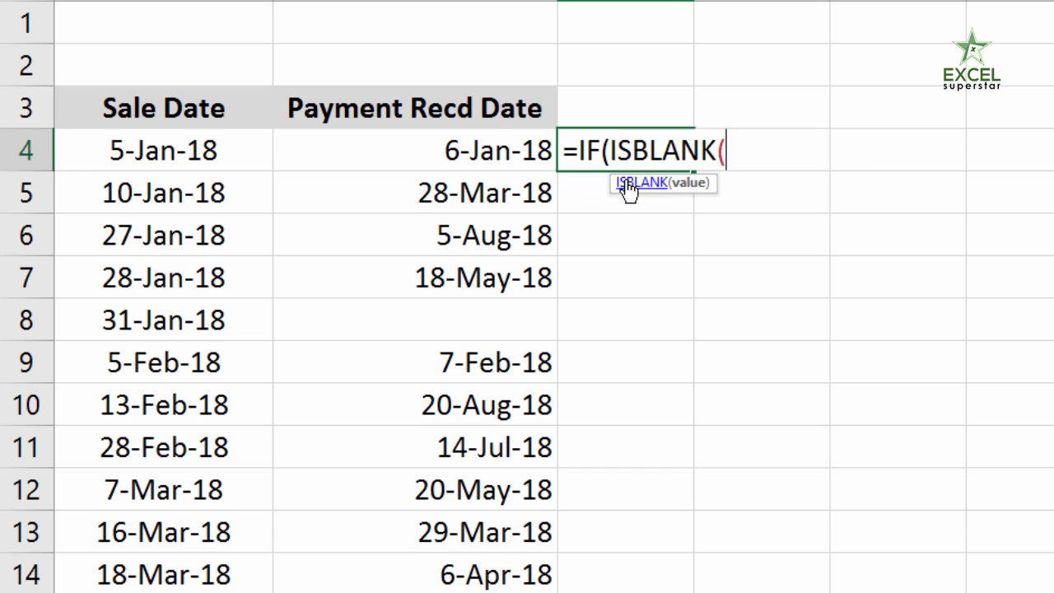
left_click(504, 149)
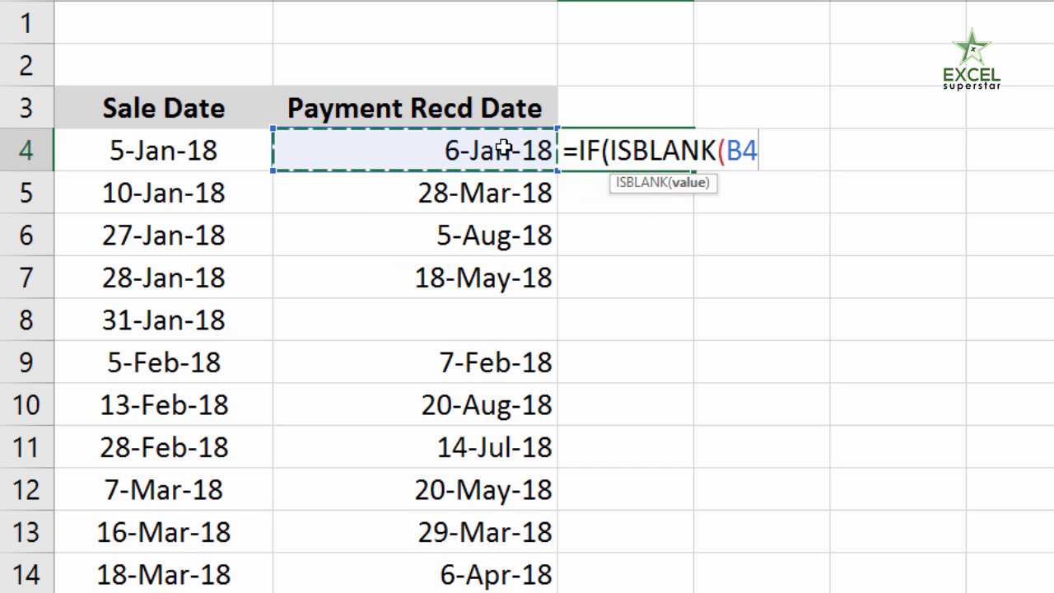
type(")")
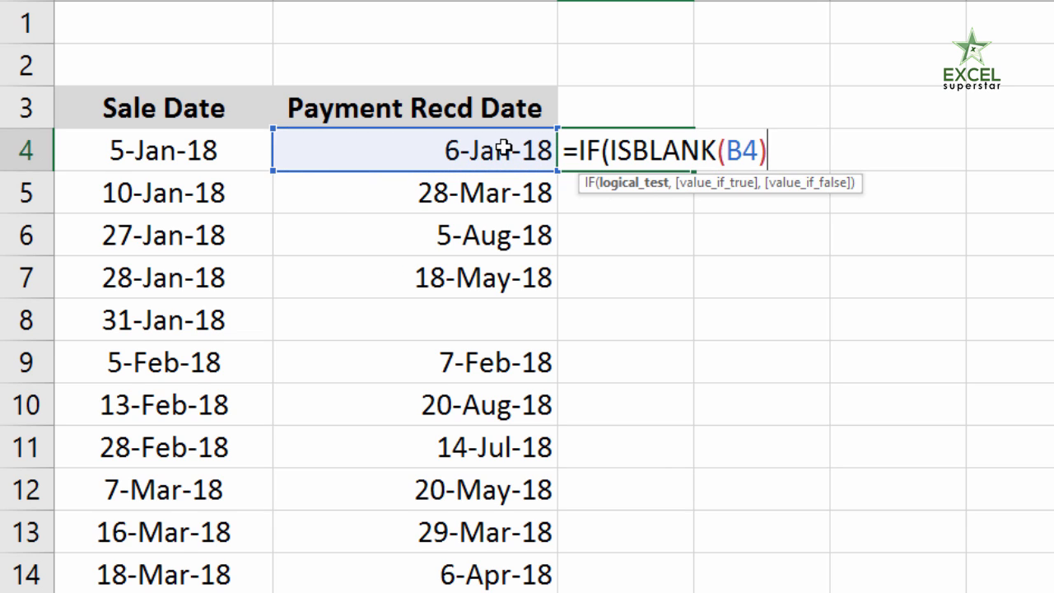
type(",")
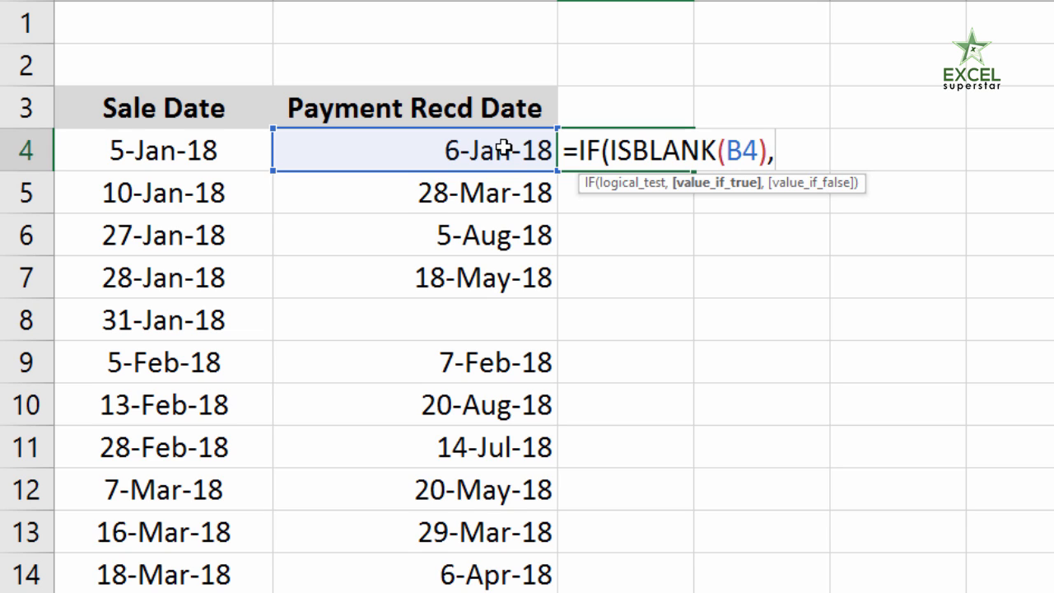
type("\"Due\"")
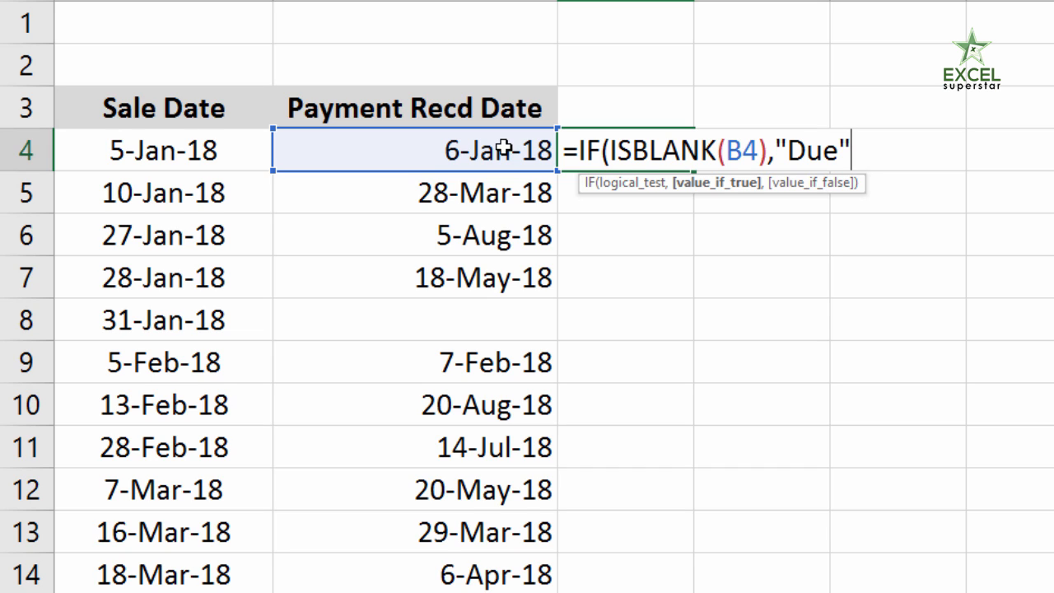
type(",")
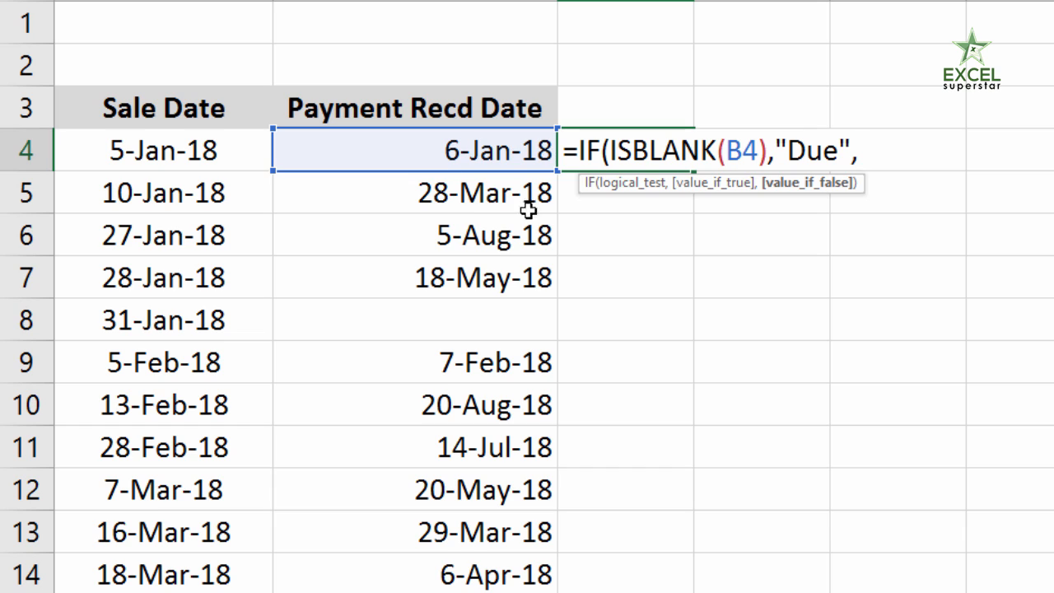
left_click(486, 150)
type("-")
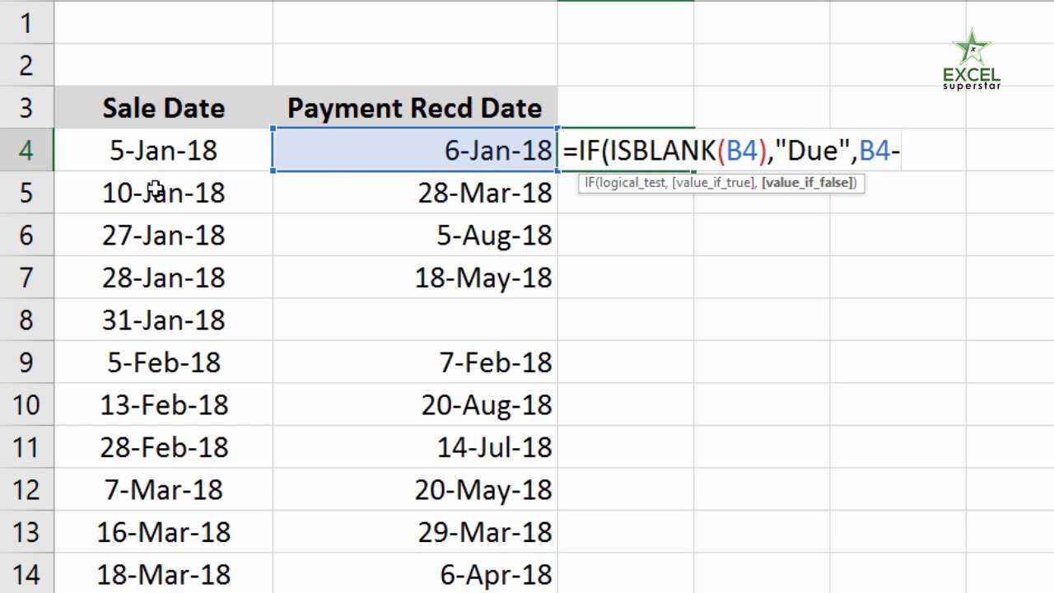
left_click(174, 157)
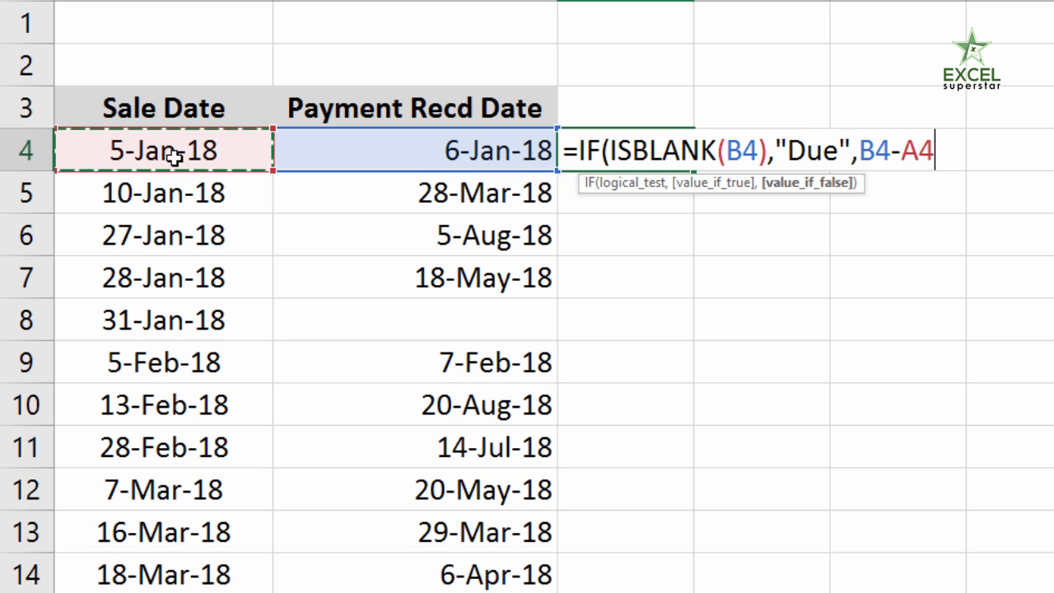
type(")")
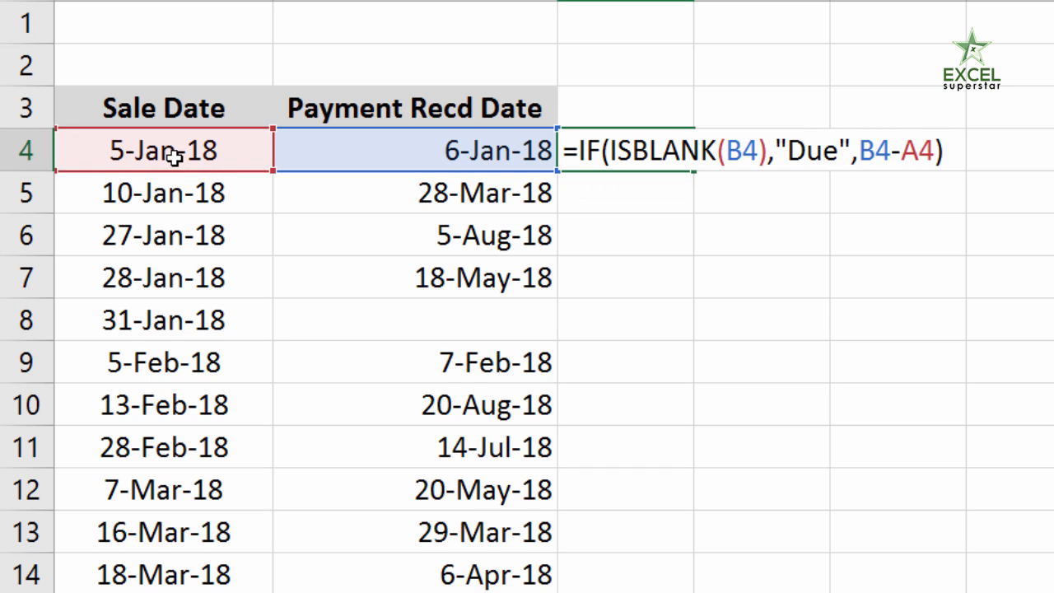
key("Return")
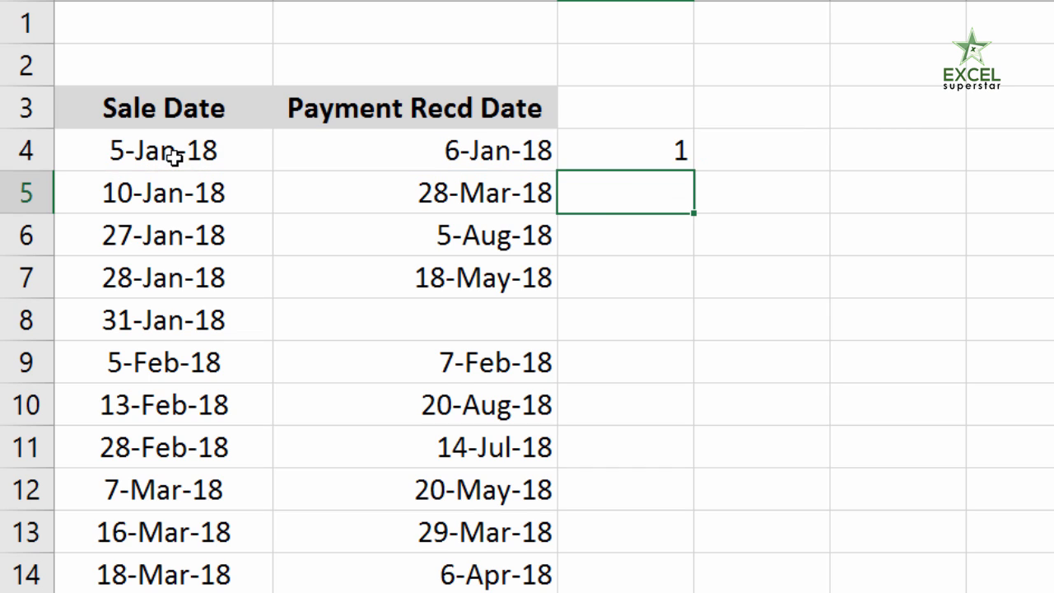
Fill the IF formula from C4 down to C8 and review the test, true and false arguments of the C4 formula
left_click(653, 153)
left_click_drag(692, 172, 665, 325)
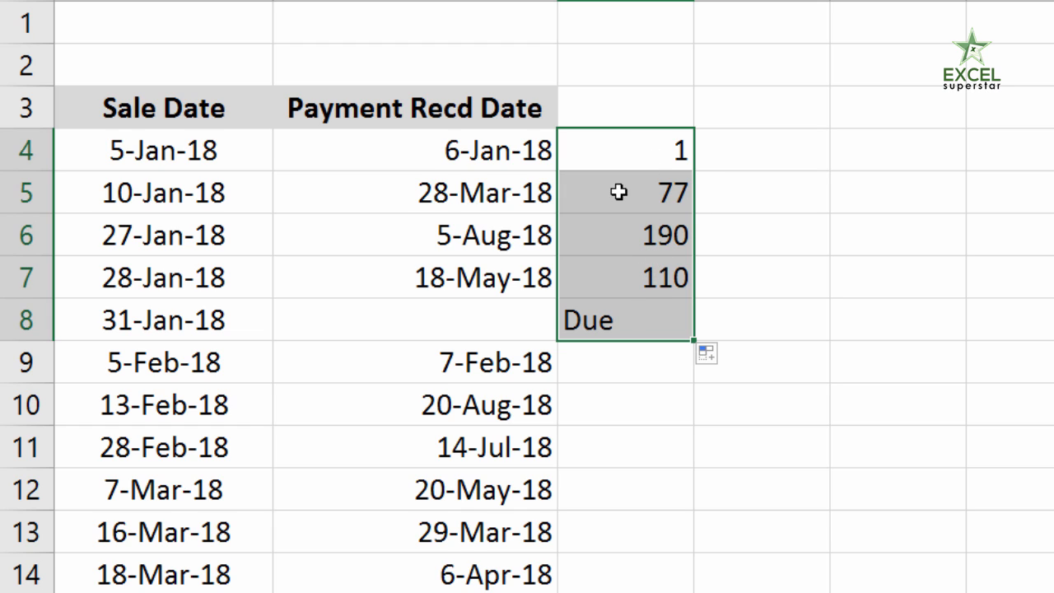
left_click(656, 159)
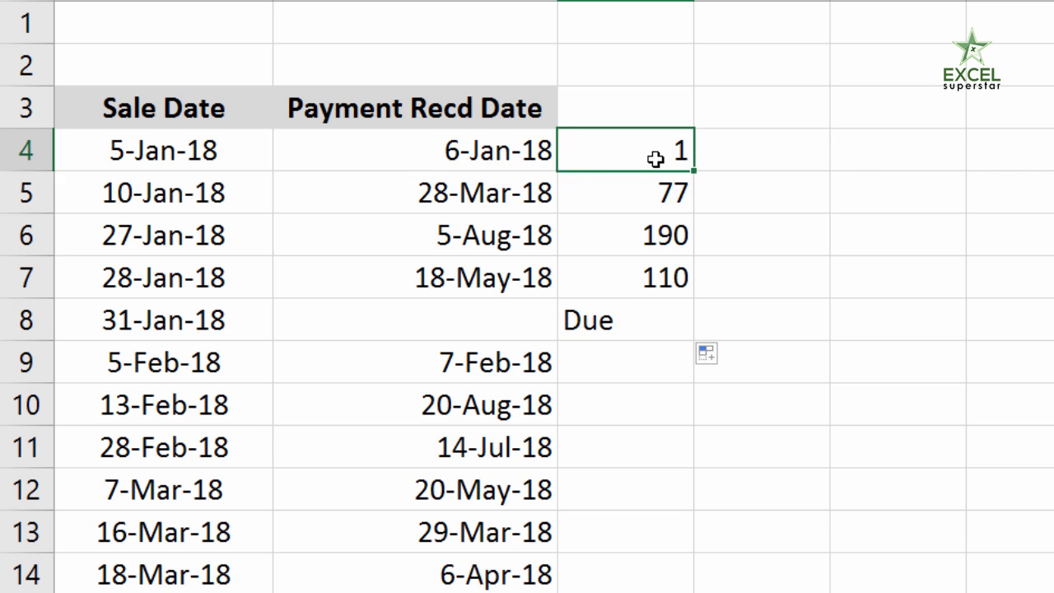
double_click(656, 159)
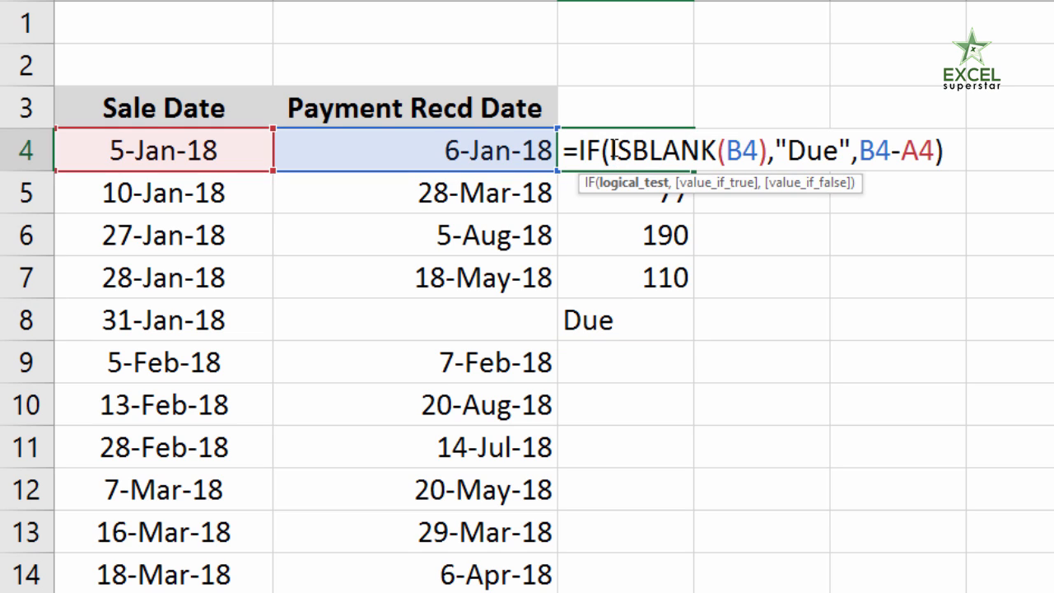
left_click_drag(611, 144, 766, 142)
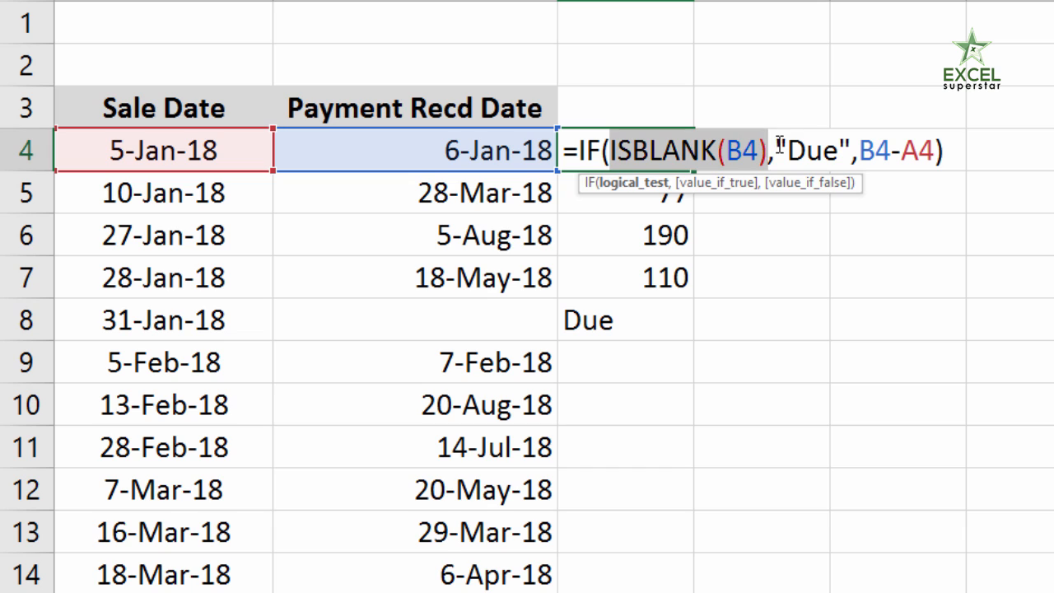
left_click_drag(773, 145, 855, 148)
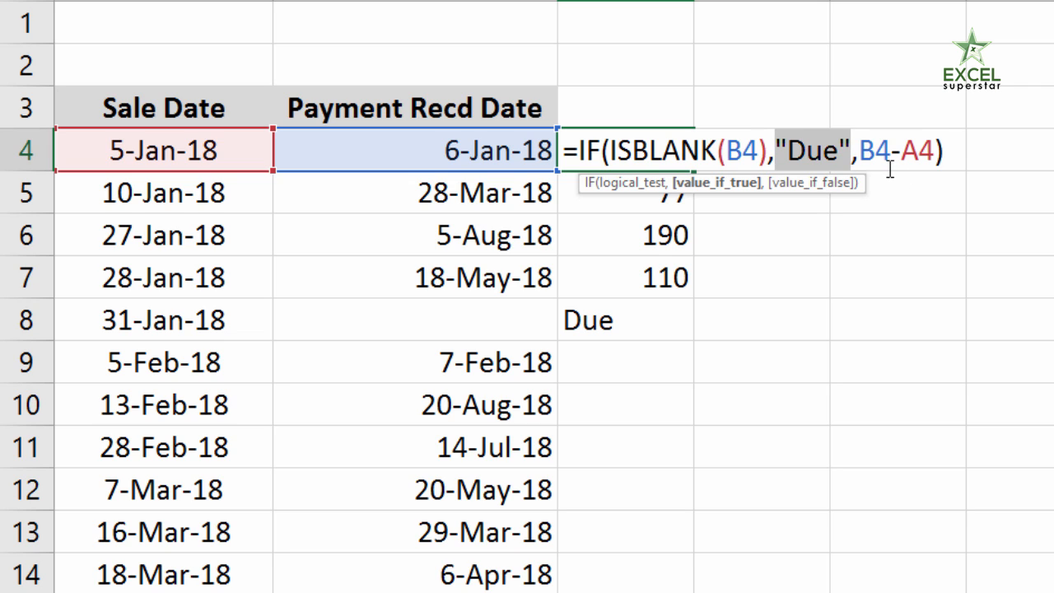
left_click_drag(862, 153, 936, 153)
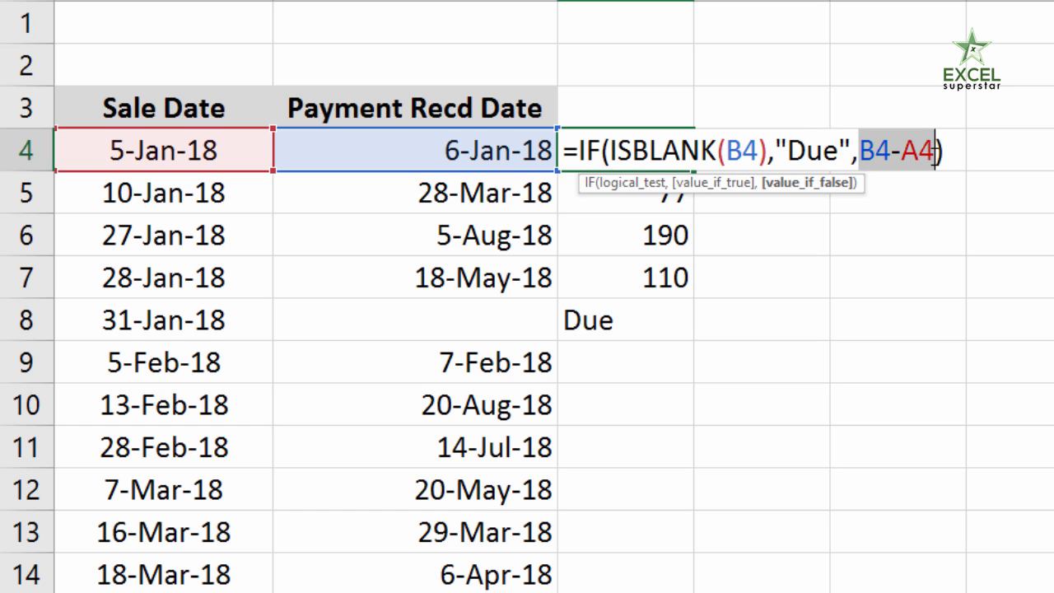
key("Return")
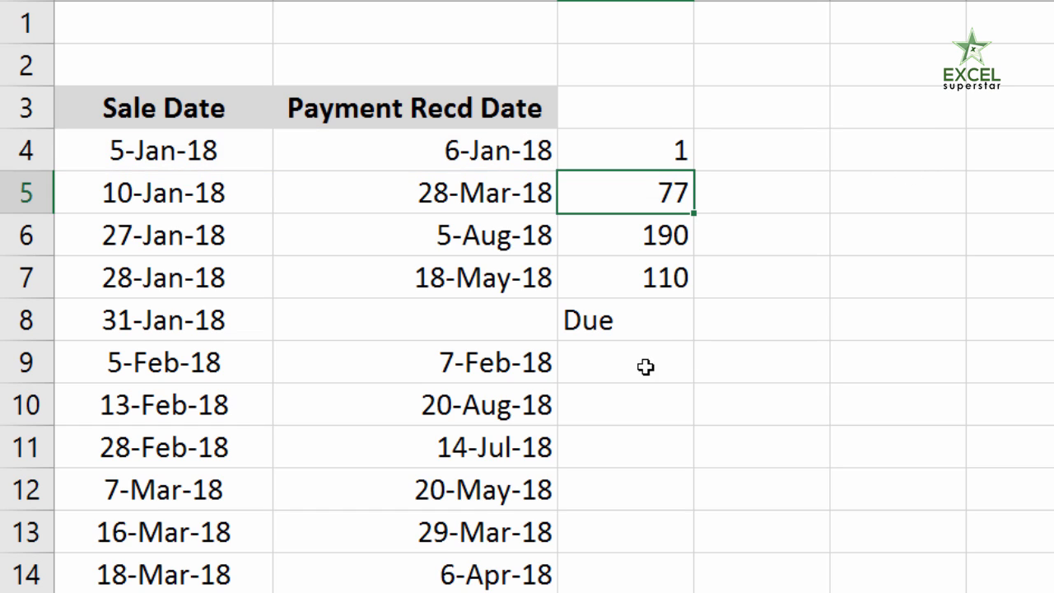
Extend the IF formula from C8 down to C48 and enter the column header Status in C3
left_click(662, 327)
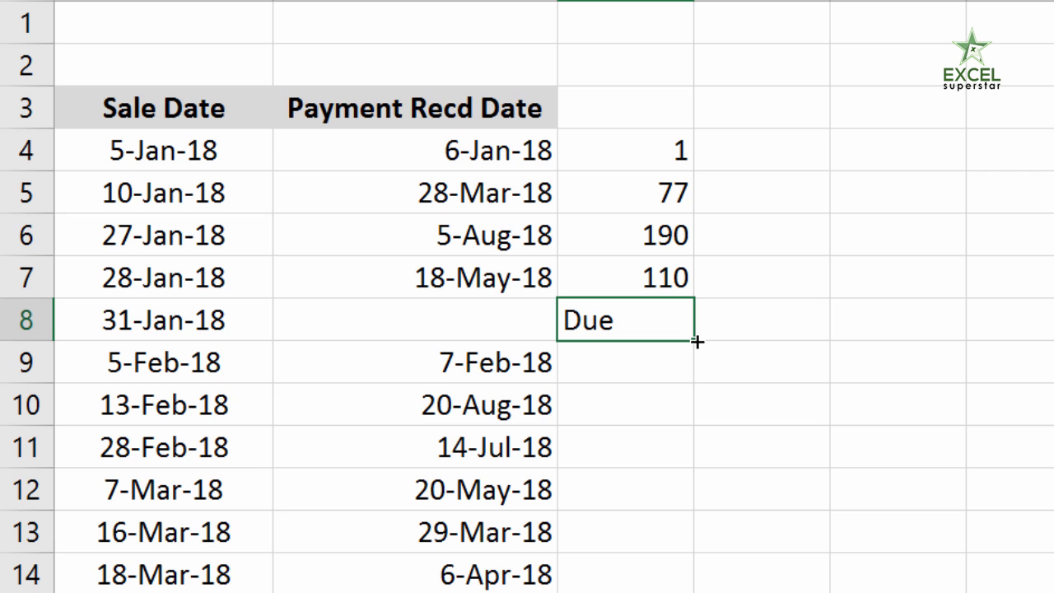
left_click_drag(697, 346, 668, 302)
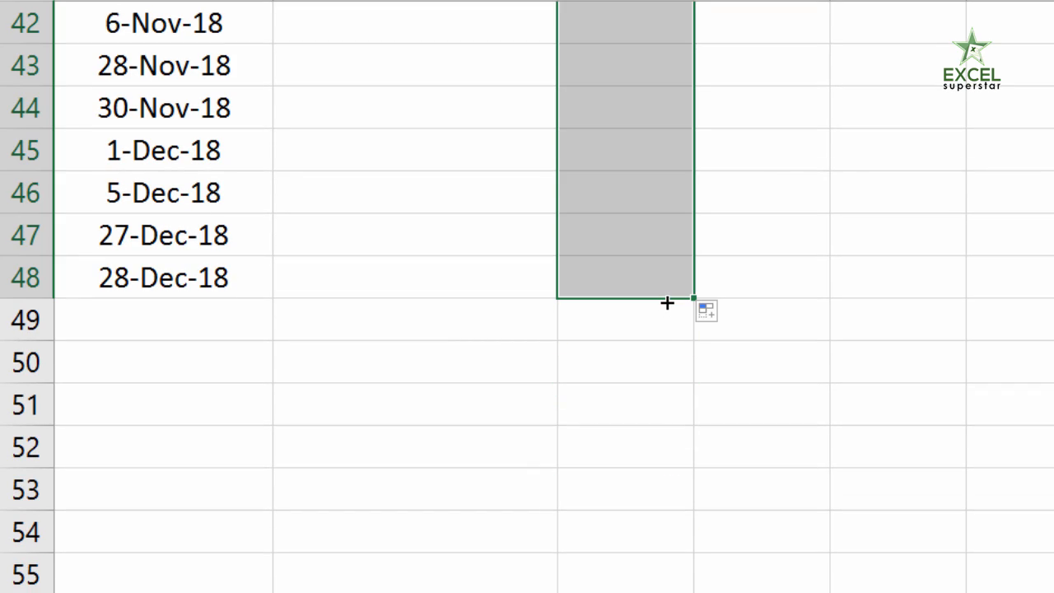
key("ctrl+Up")
key("ctrl+Up")
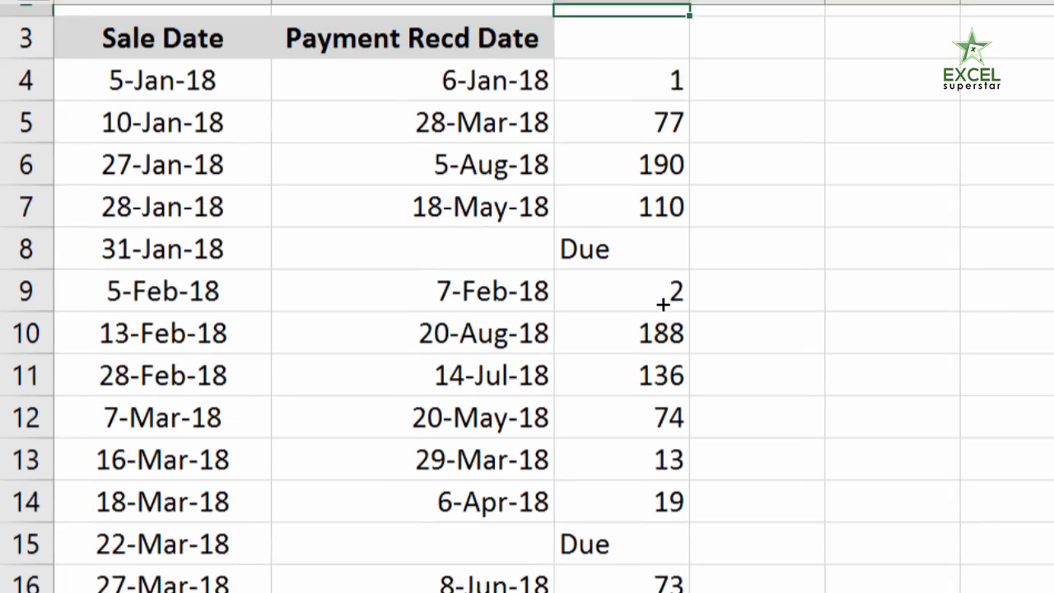
key("Down")
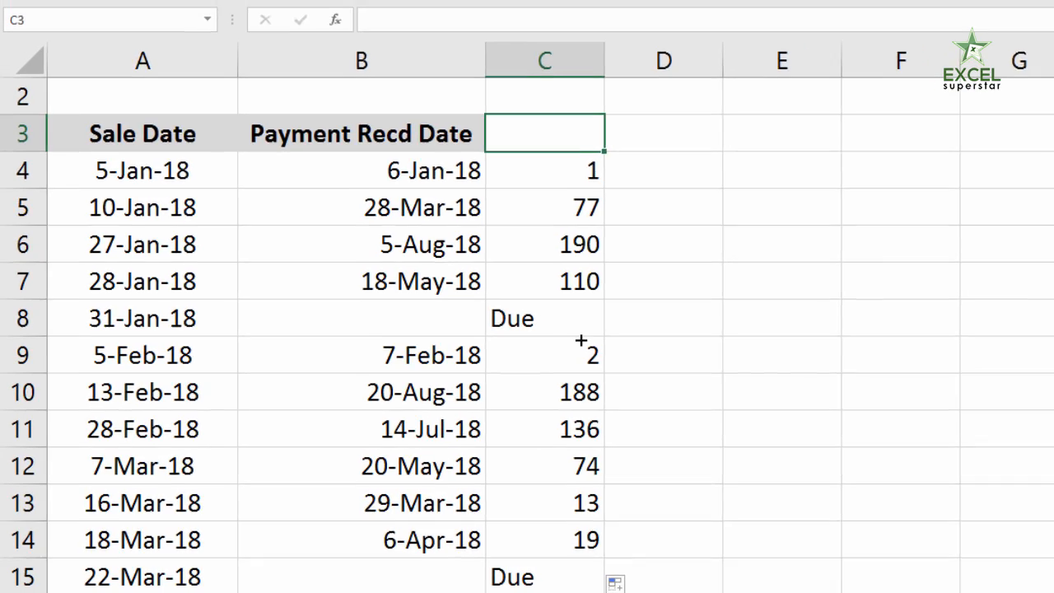
type("Status")
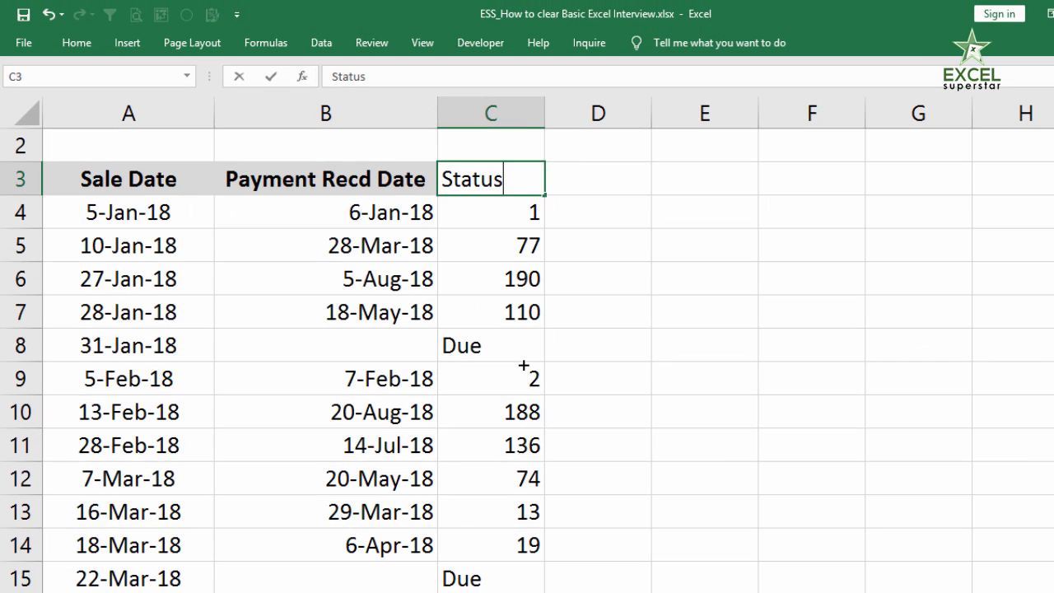
key("Tab")
Select the whole data table A3:C48 and turn on filters for its header row
left_click(142, 190)
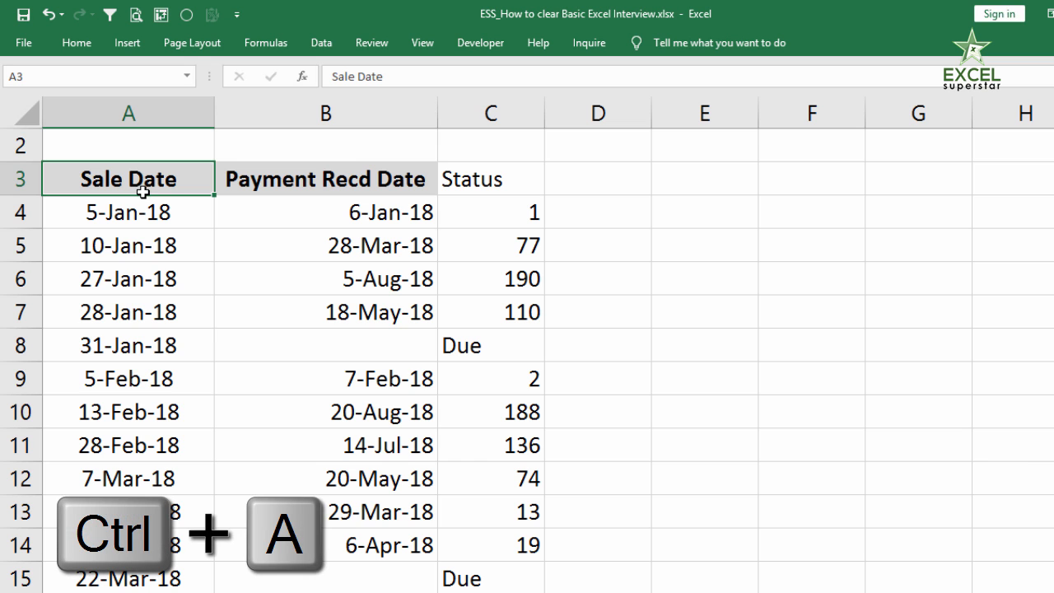
key("ctrl+a")
scroll(142, 182, "down", 11)
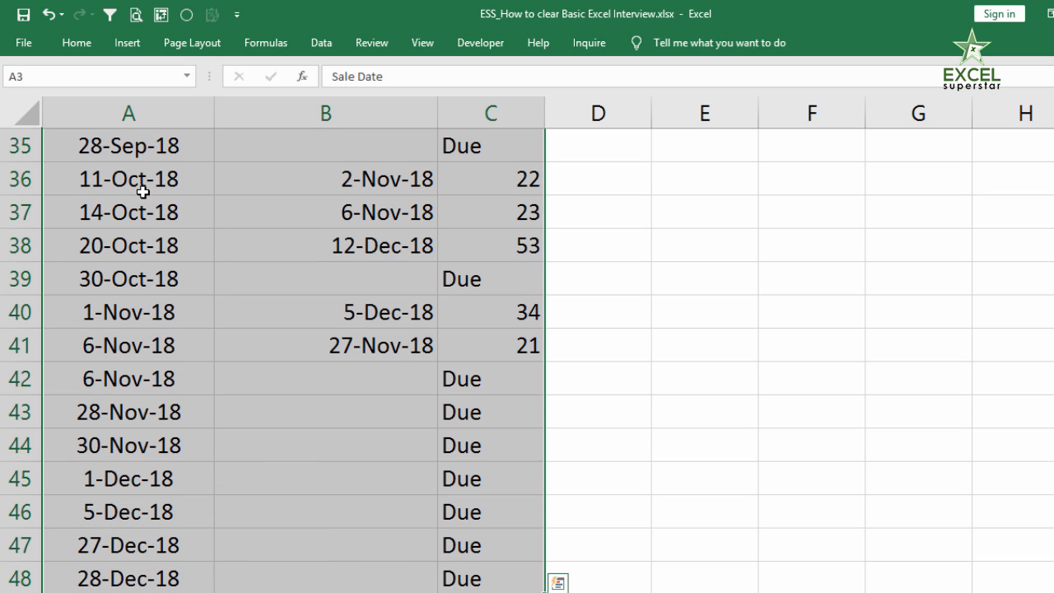
left_click(329, 49)
left_click(441, 83)
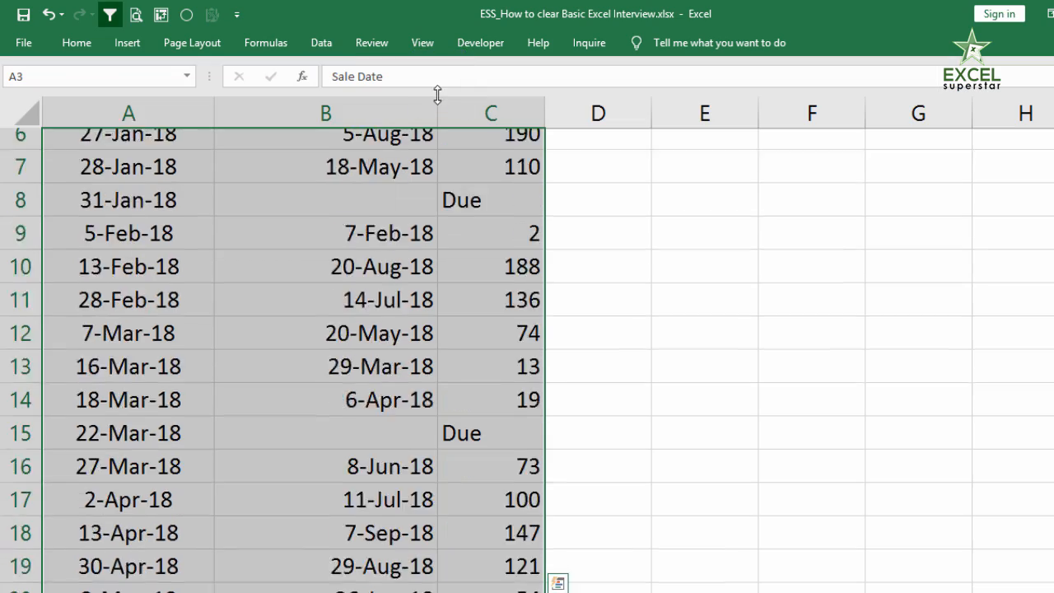
Filter the Status column to show only the Due records
scroll(461, 148, "up", 1)
left_click(535, 151)
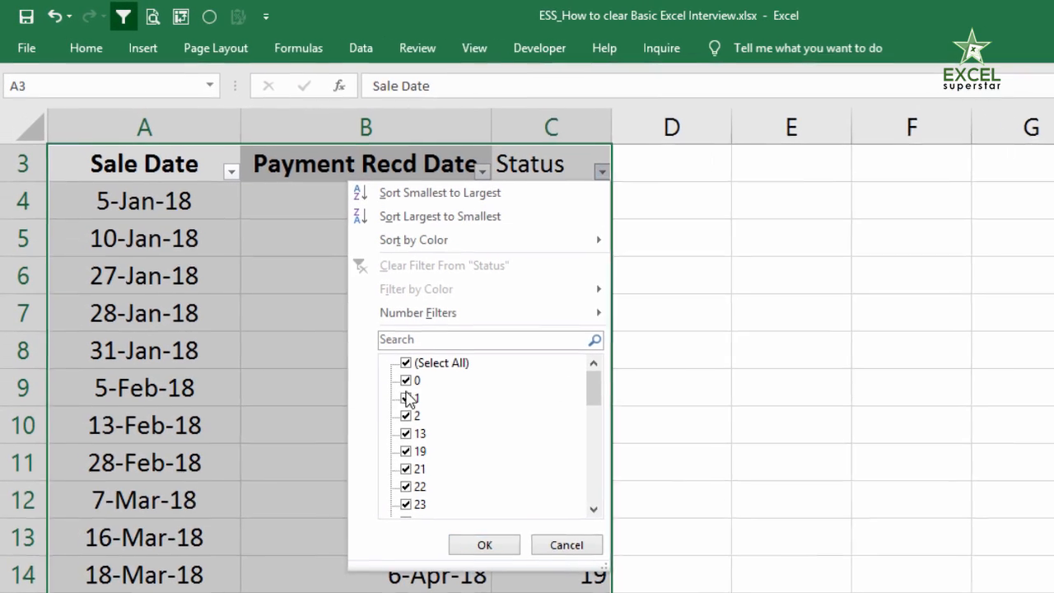
left_click(413, 364)
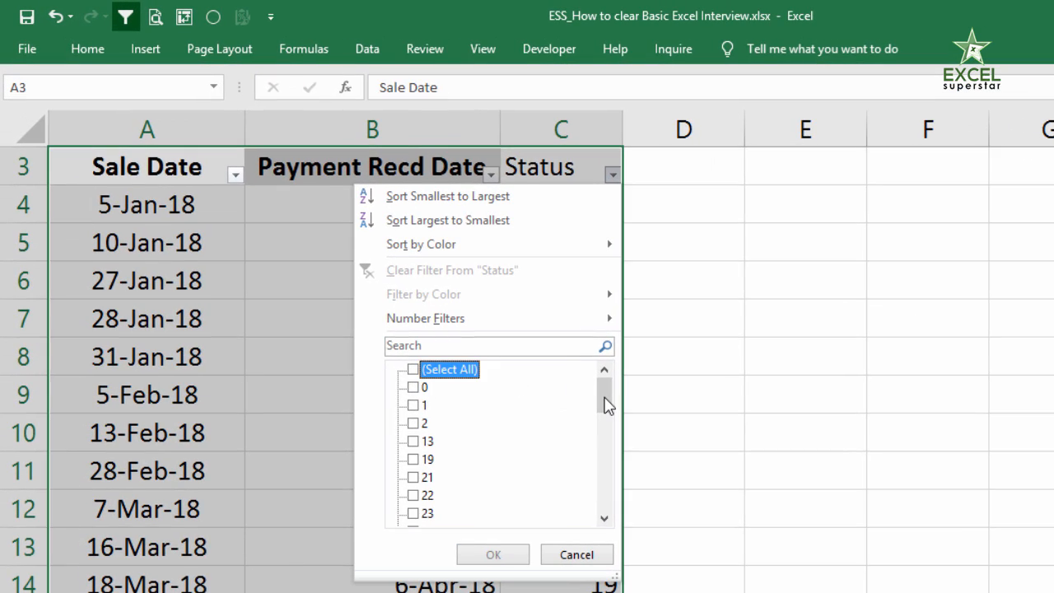
left_click_drag(606, 404, 607, 547)
left_click(414, 515)
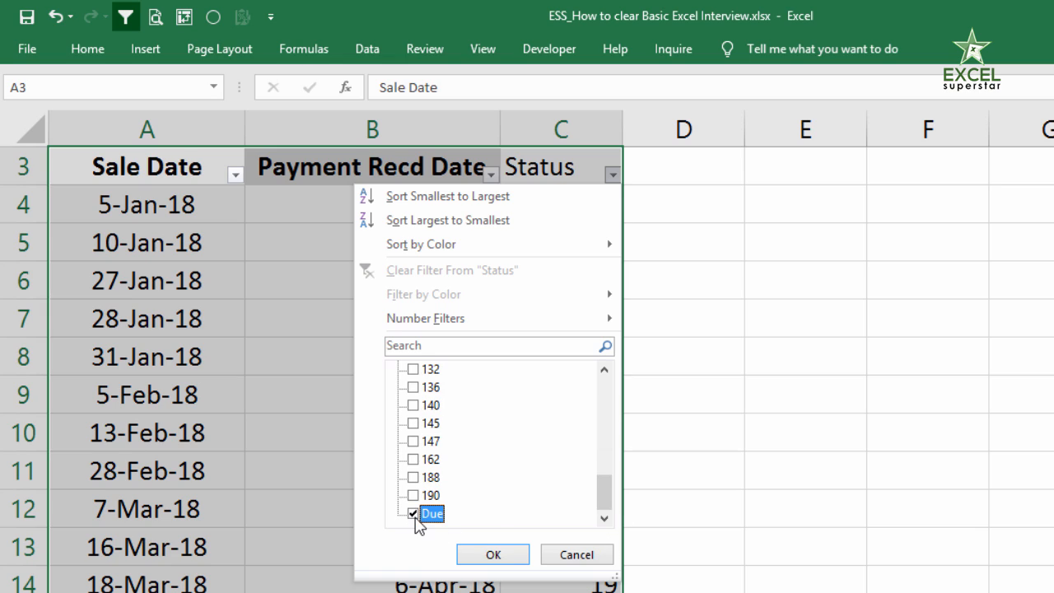
left_click(492, 553)
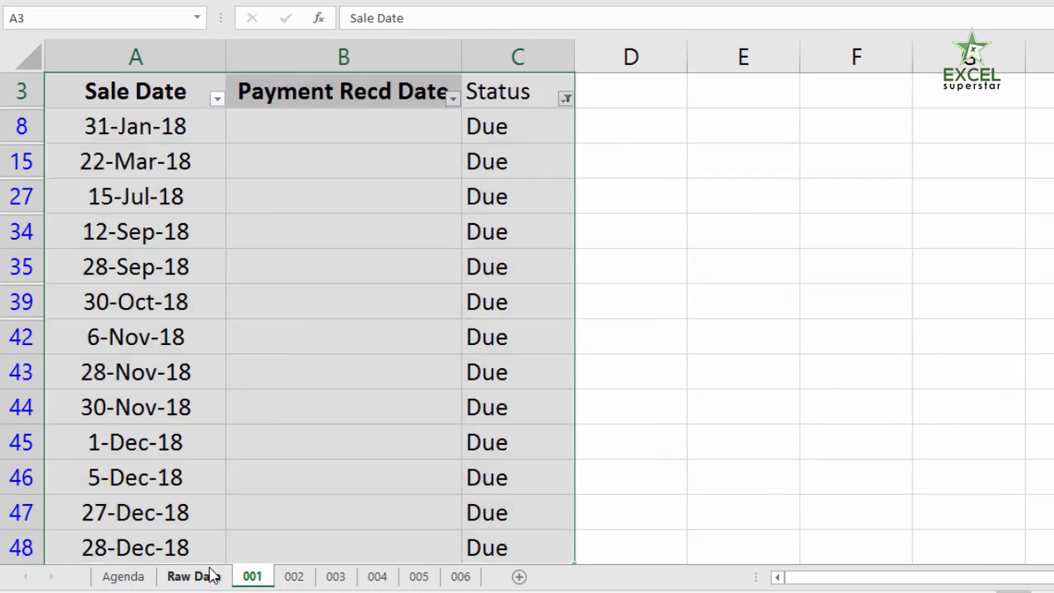
Look at the client records in A3:C9 of the Raw Data sheet and remove the filters from the table on sheet 001
left_click(208, 575)
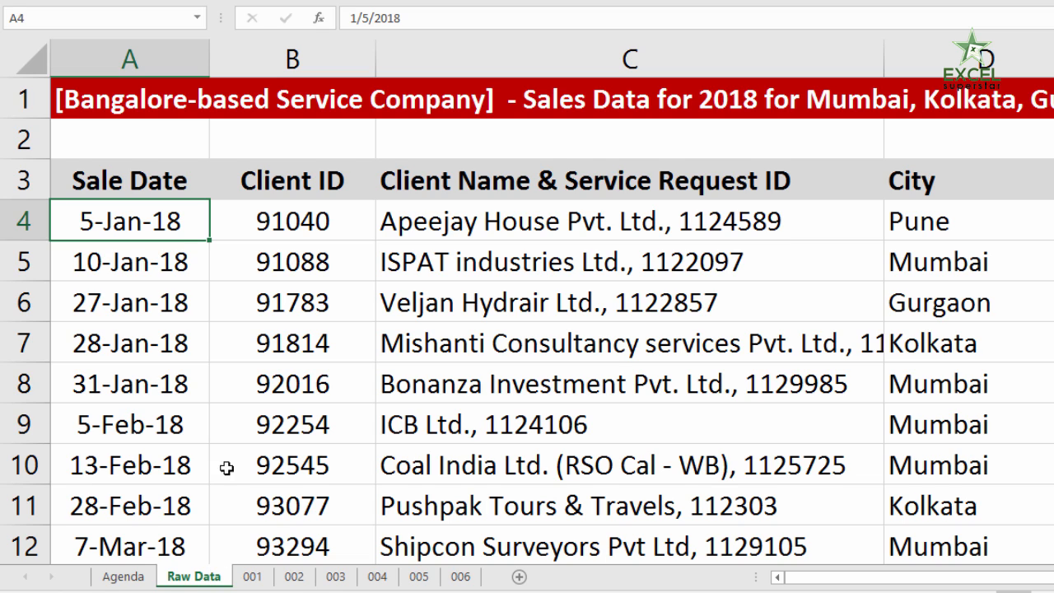
left_click_drag(165, 196, 846, 426)
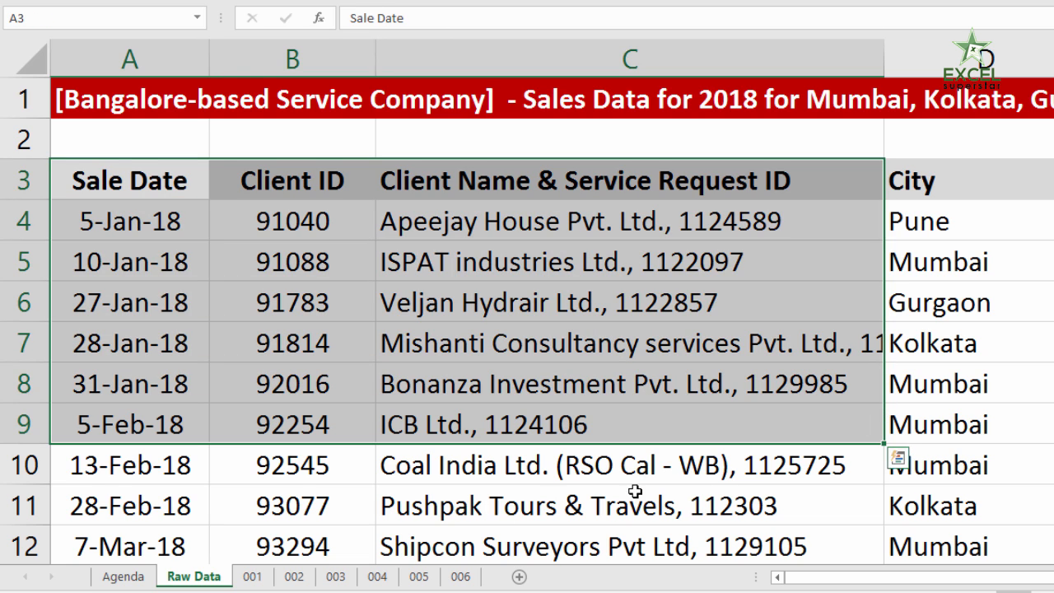
left_click(254, 577)
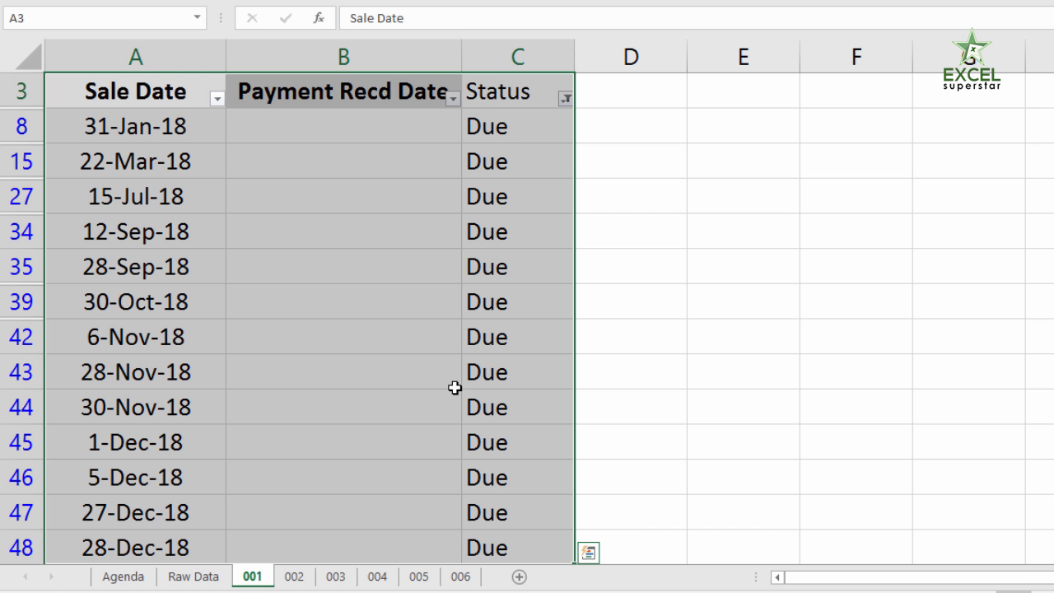
key("ctrl+shift+l")
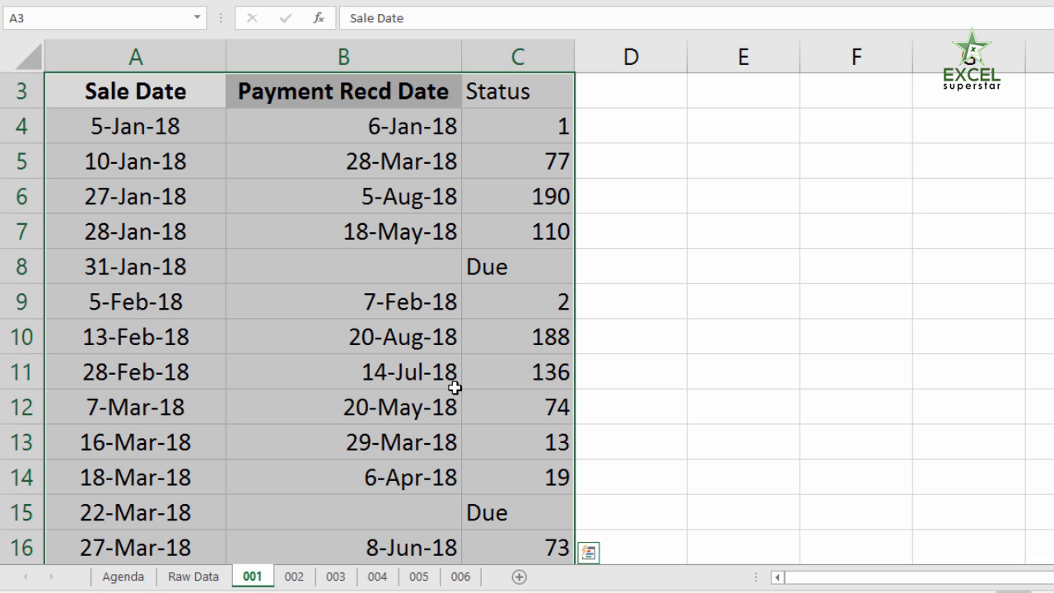
Examine the IF formula in C4 of sheet 001, leaving it as it is
left_click(523, 124)
double_click(523, 123)
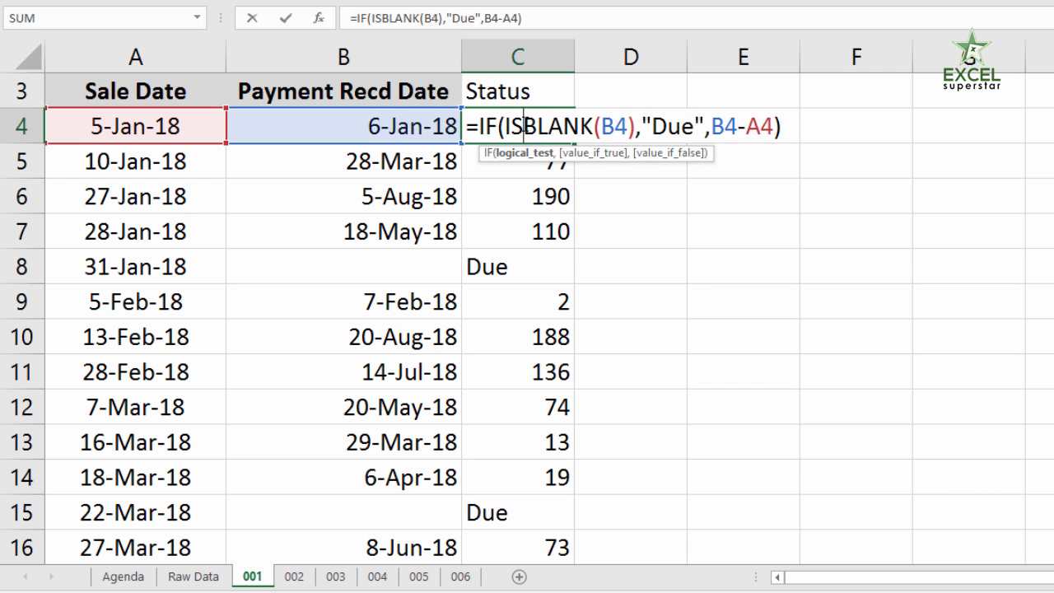
key("Escape")
In C6 of the Agenda sheet, remove bold from the words "Calculating %" only
left_click(124, 576)
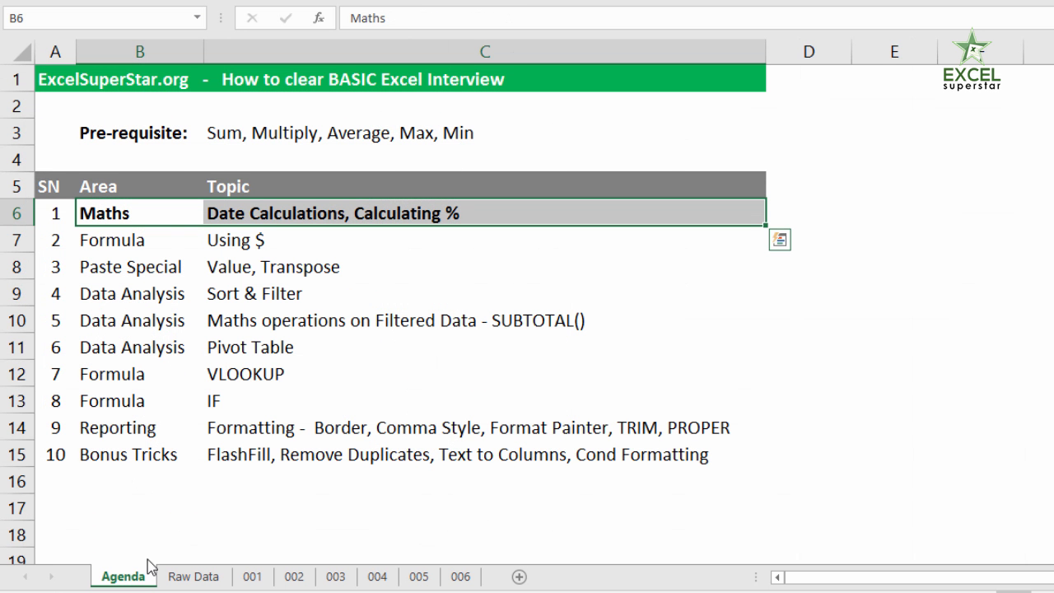
left_click(350, 216)
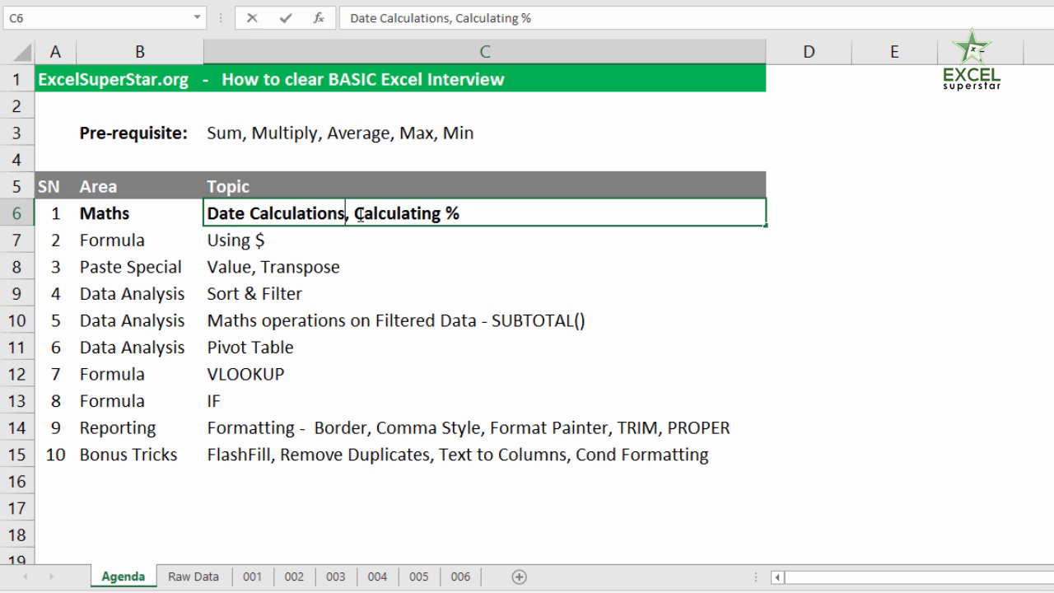
left_click_drag(360, 215, 576, 211)
key("ctrl+b")
key("Return")
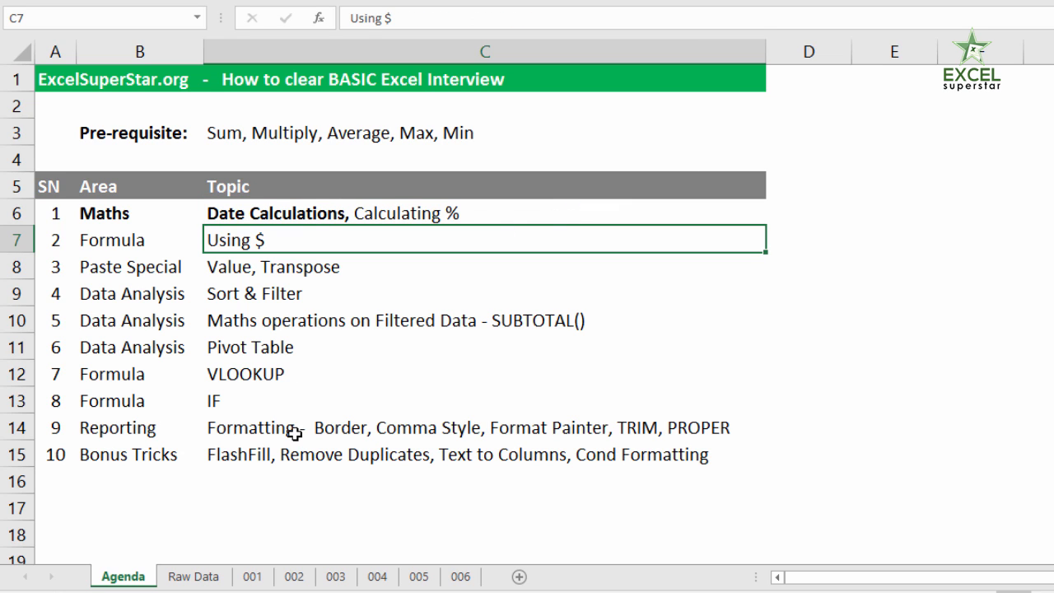
Bold the word Filter in C9 and the topic IF in C13 of the Agenda sheet
left_click(272, 289)
double_click(271, 288)
left_click_drag(257, 293, 338, 304)
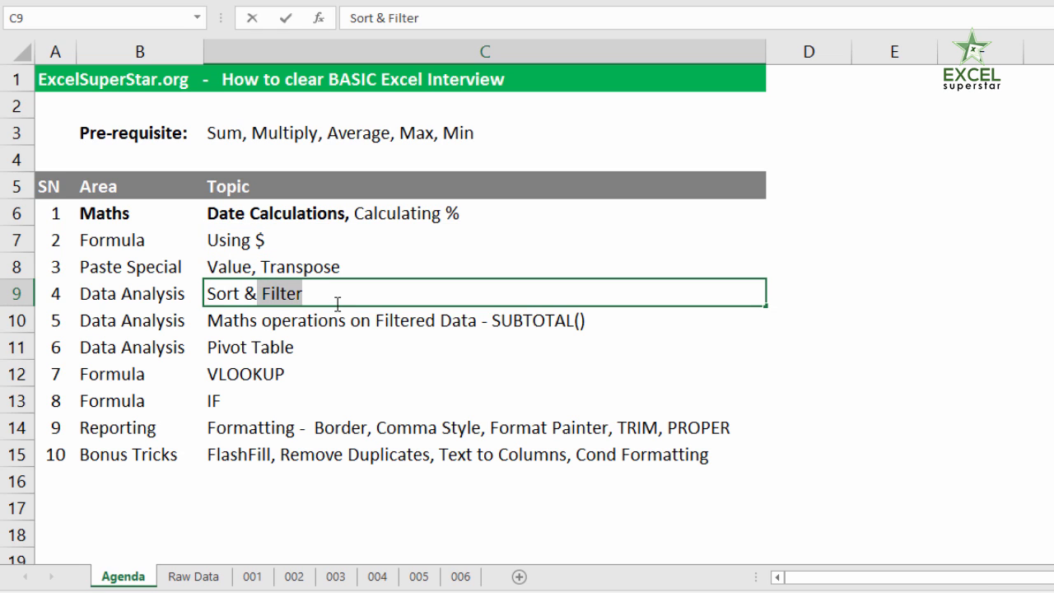
key("ctrl+b")
left_click(246, 401)
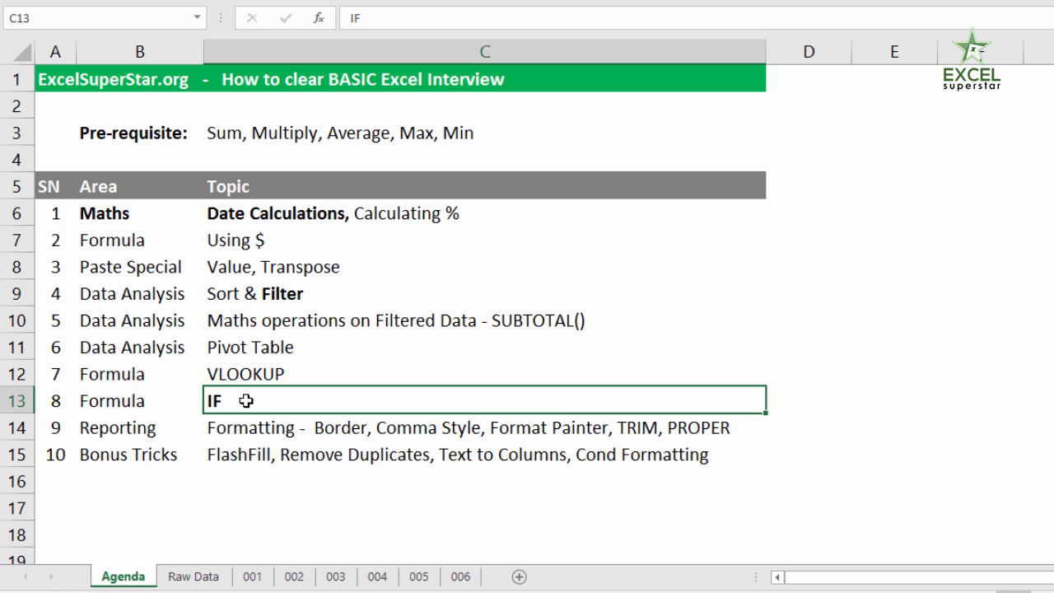
On sheet 002, enter the column headers base in B3 and GST in C3, with GST in bold
left_click(295, 578)
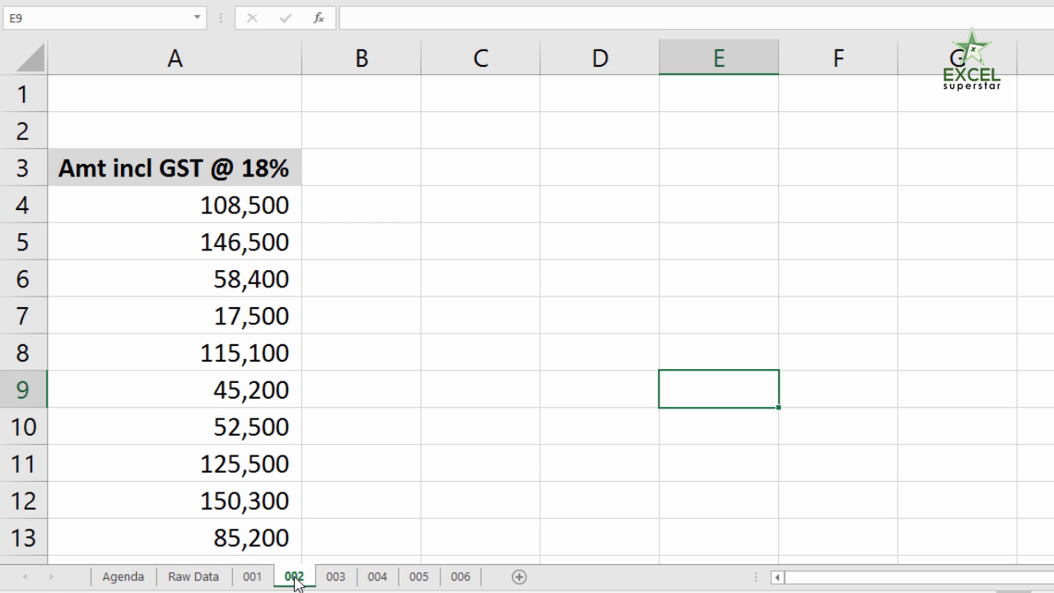
left_click(384, 209)
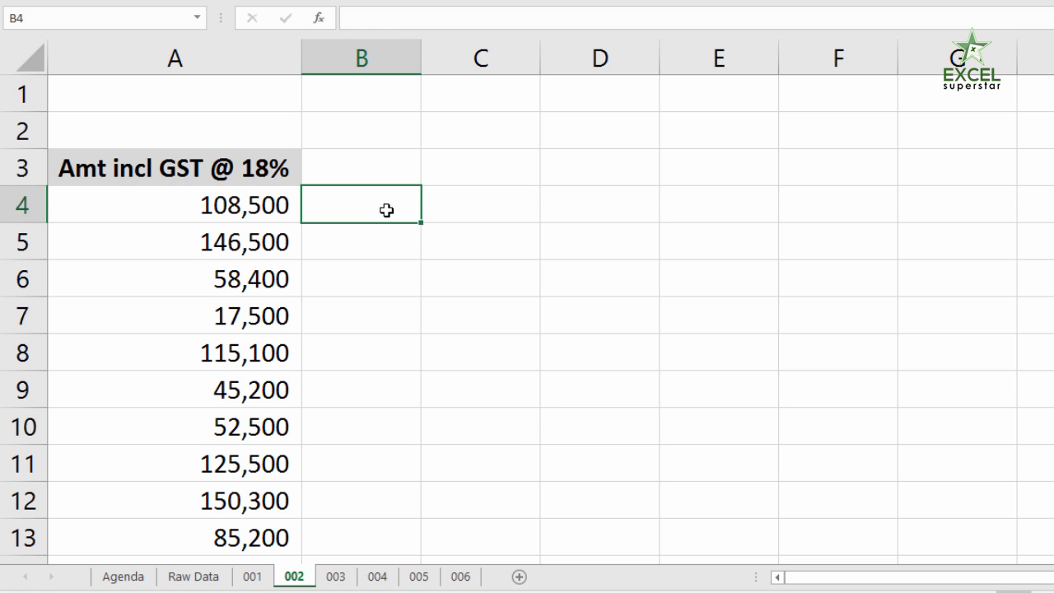
key("Up")
type("base")
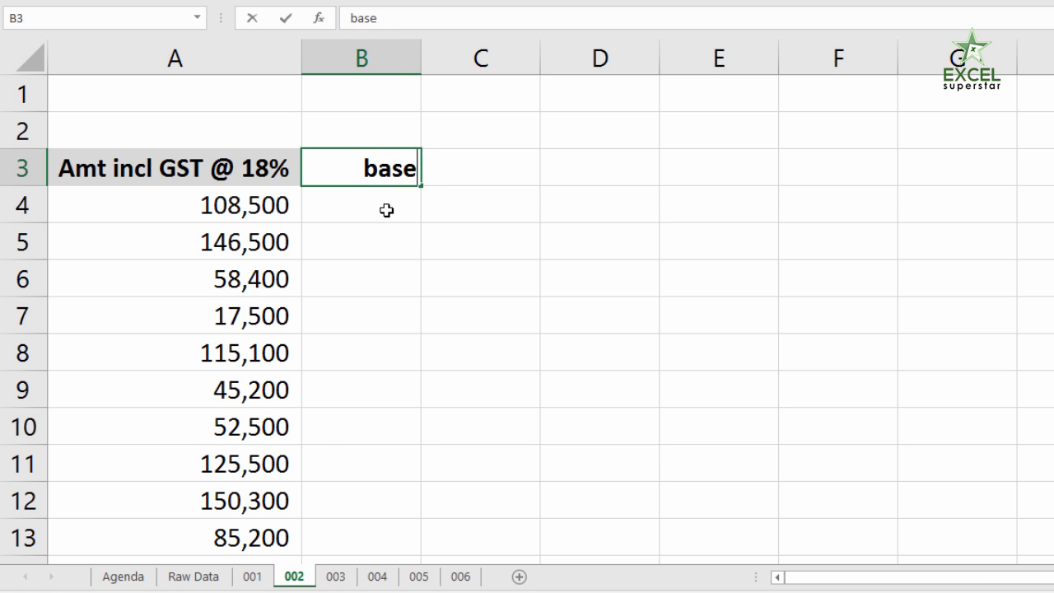
key("Tab")
type("GST")
key("Tab")
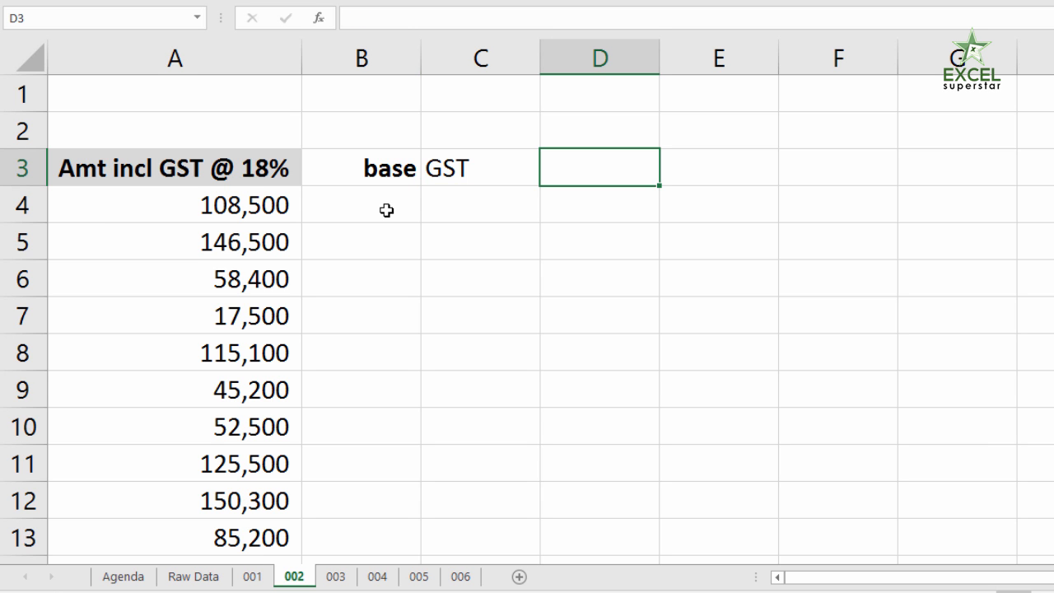
key("Left")
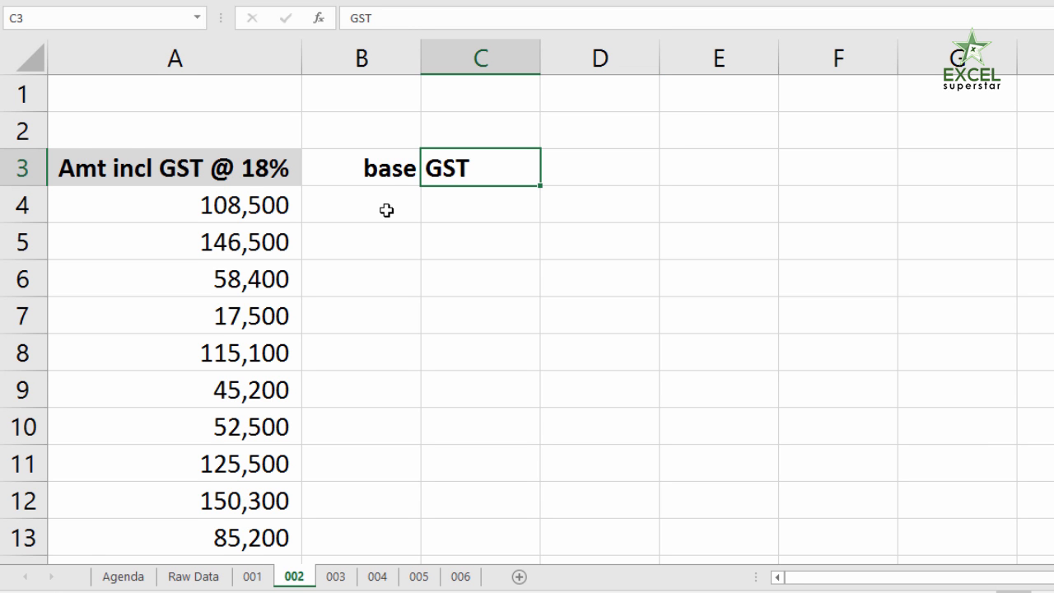
Calculate the base amount in B4 with the formula =A4/1.18
left_click(387, 210)
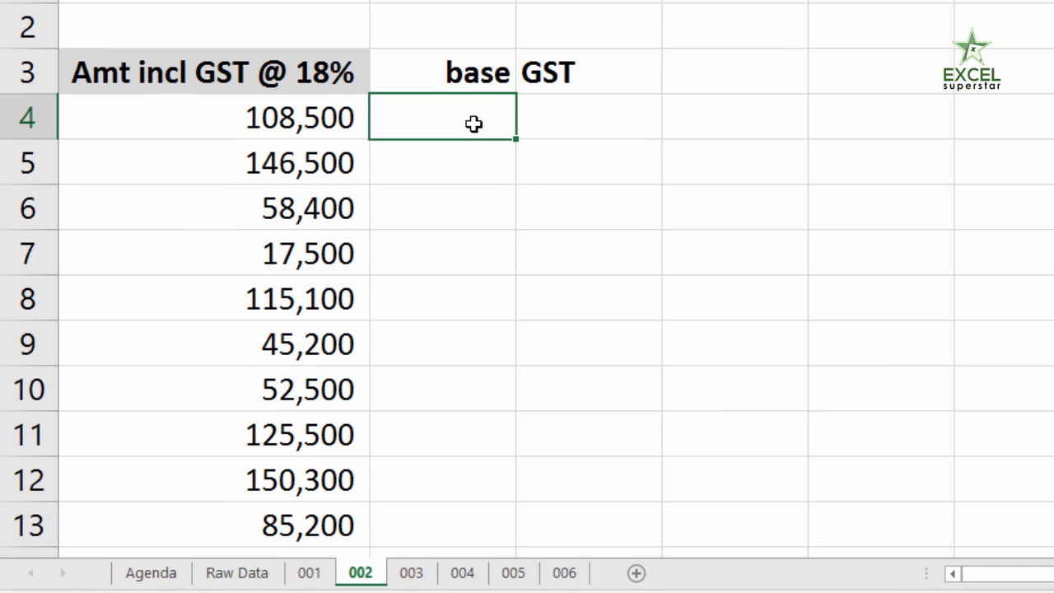
type("=")
key("Left")
type("/1.18")
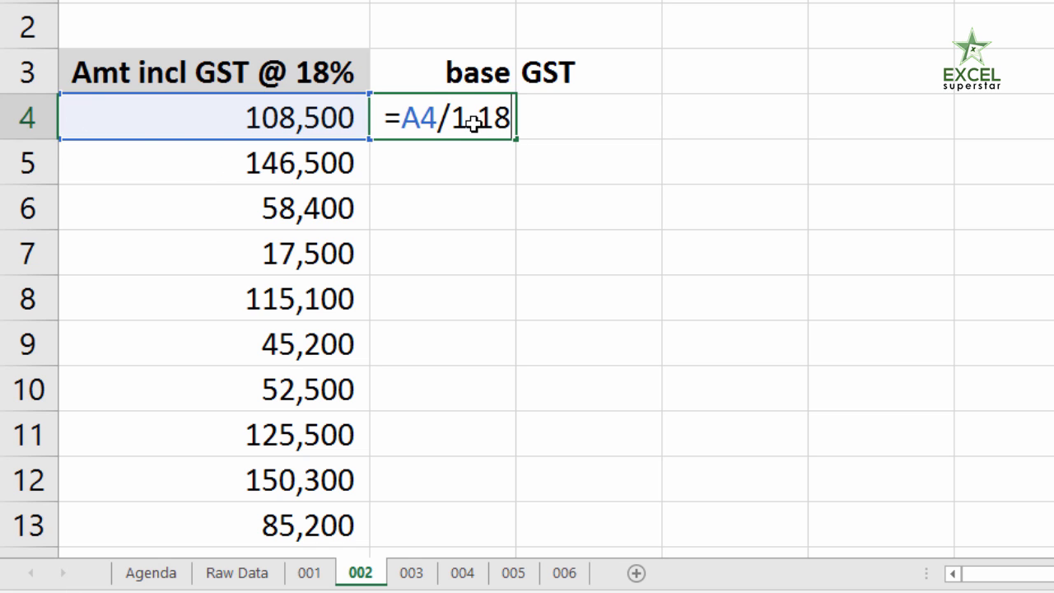
key("Return")
left_click(504, 123)
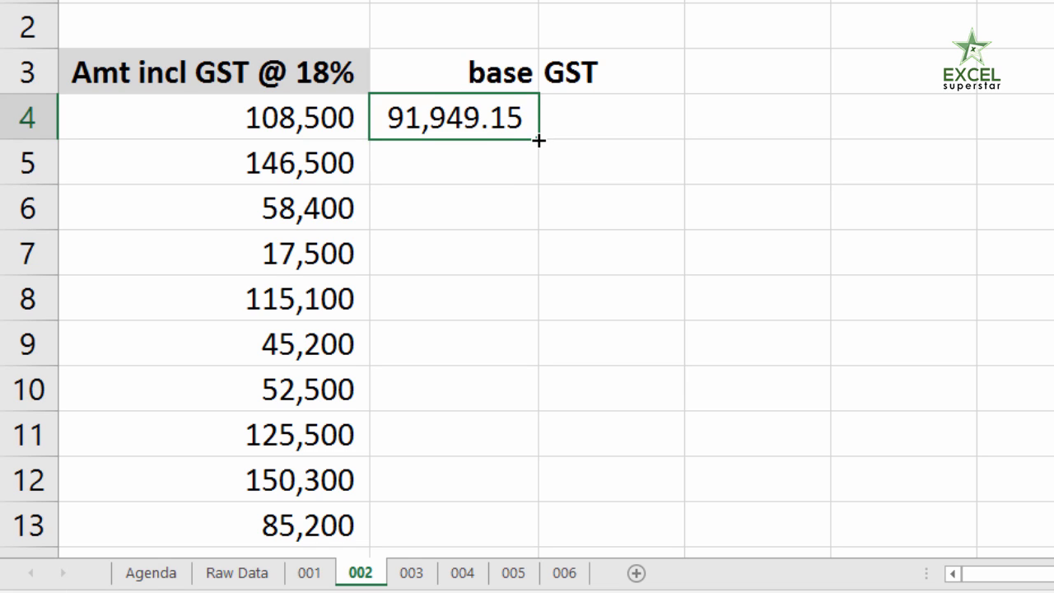
Calculate the GST amount in C4 with the formula =B4*18%
left_click(580, 129)
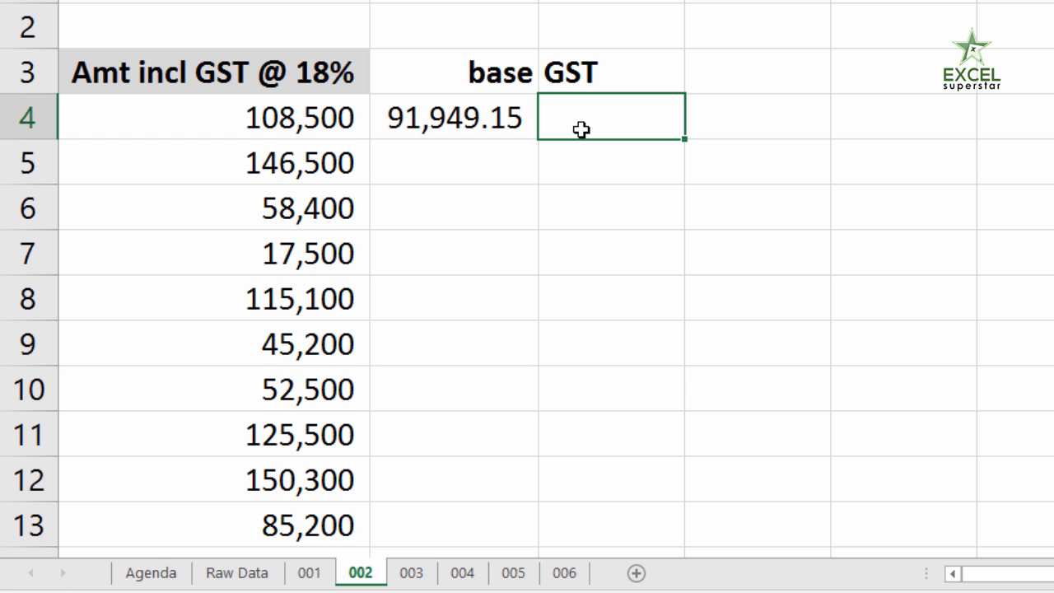
type("=")
key("Left")
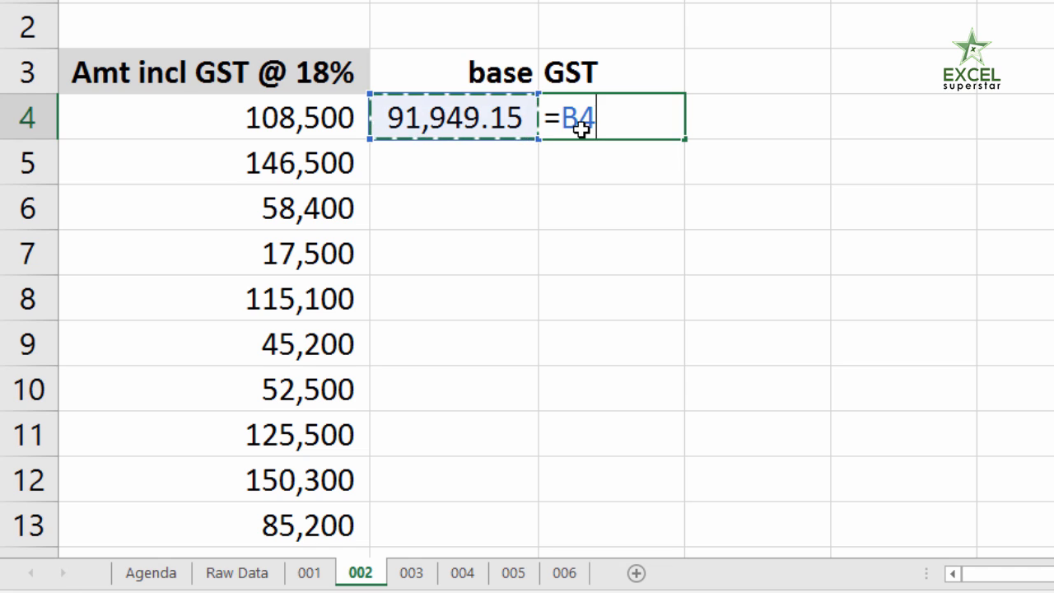
type("*18%")
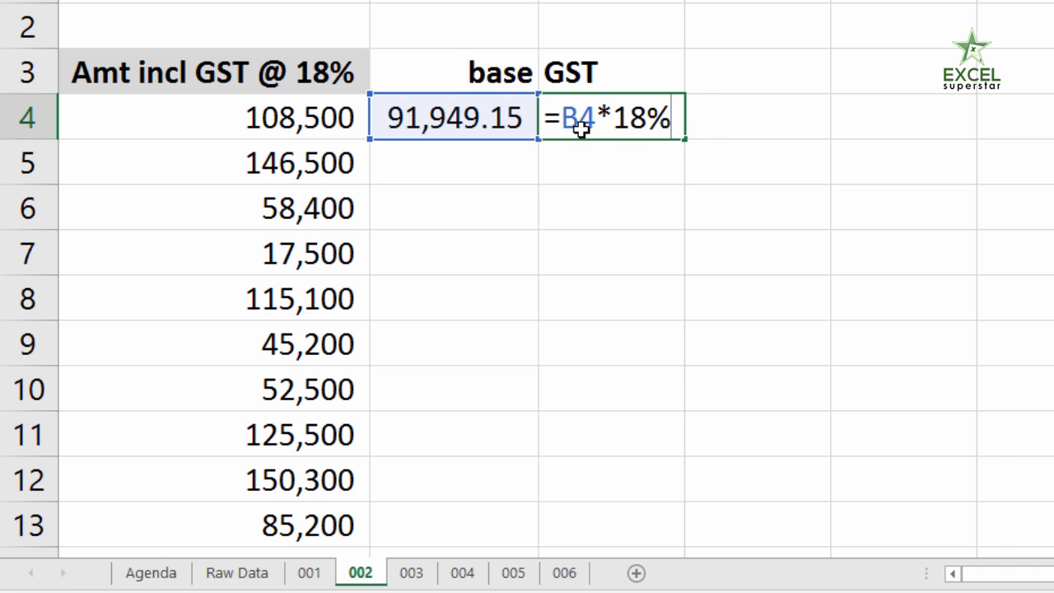
key("Return")
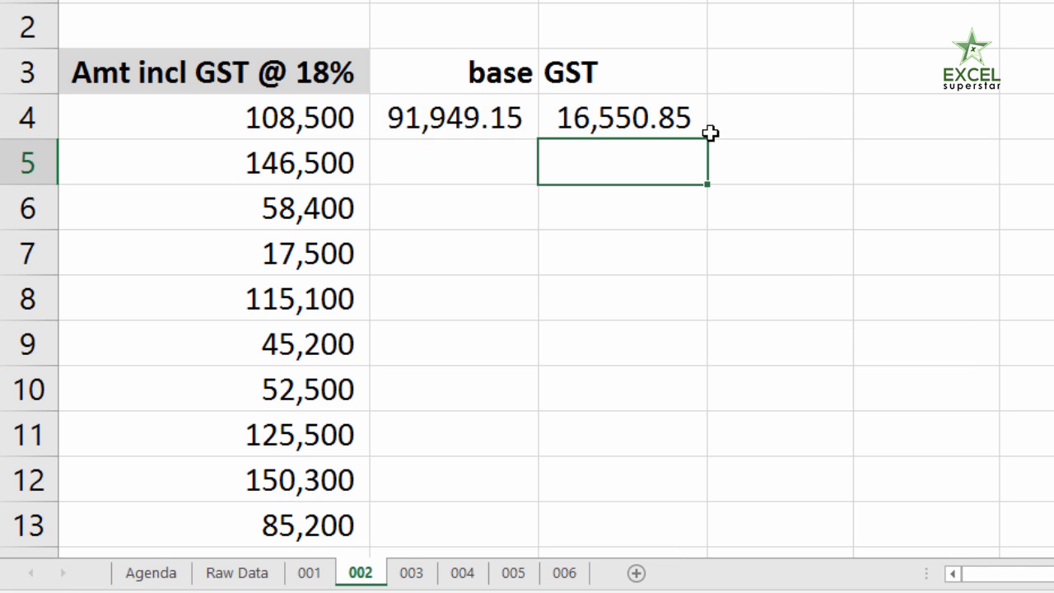
Cross-check the split by adding base and GST in D4 with =B4+C4
left_click(805, 124)
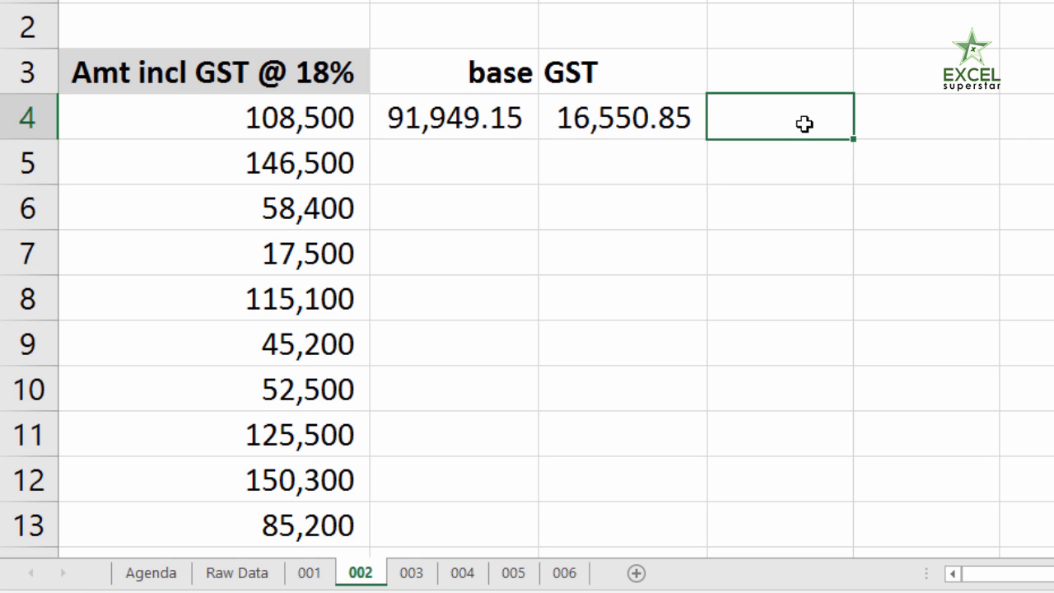
type("=")
key("Left")
key("Left")
type("+")
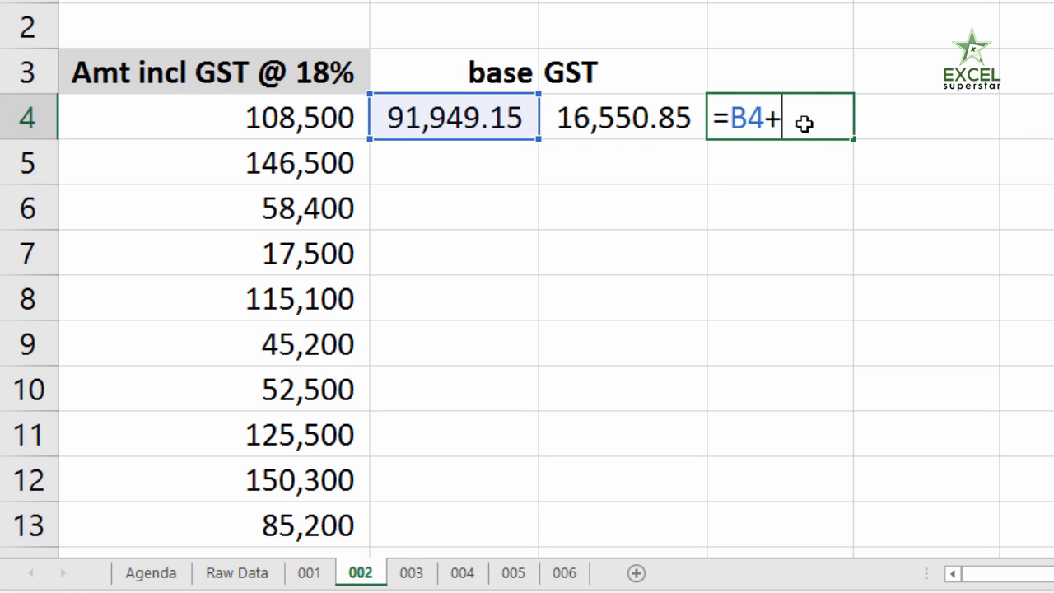
key("Left")
key("Return")
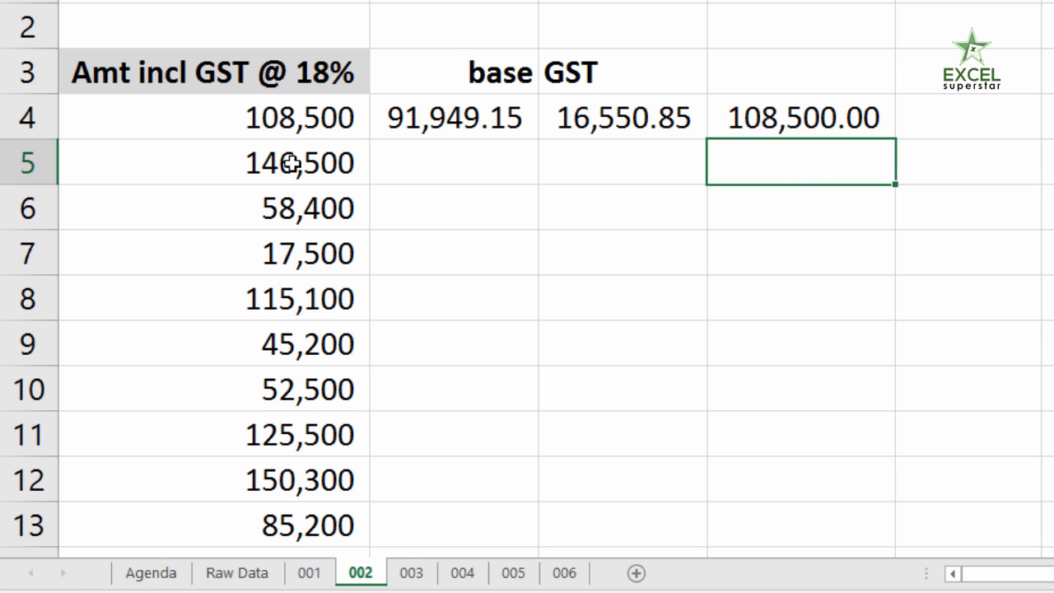
Bold the check total in D4 and the first GST-inclusive amount in A4
left_click(739, 122)
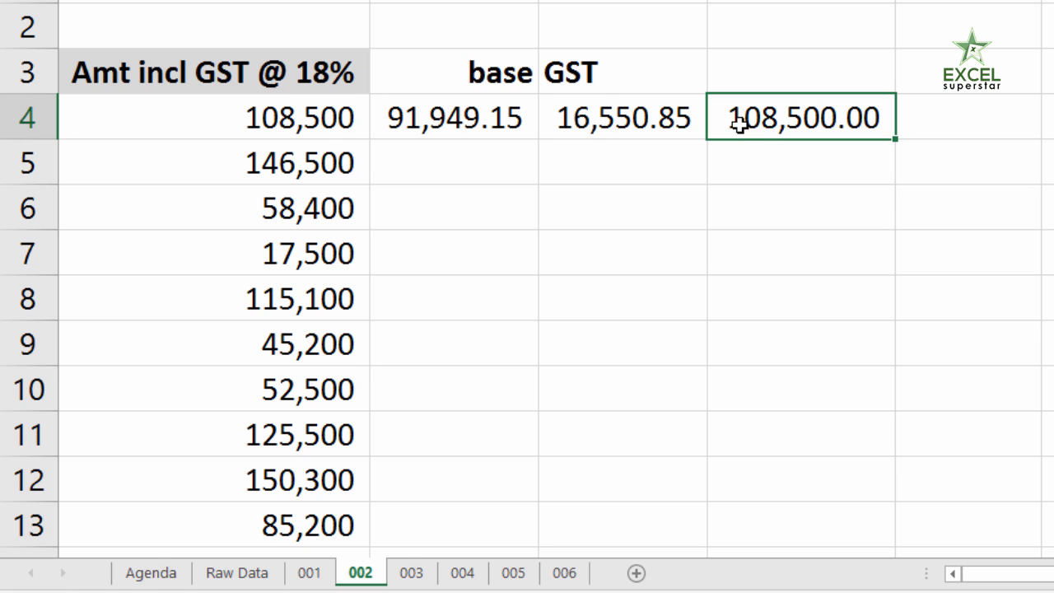
key("ctrl+b")
left_click(320, 153)
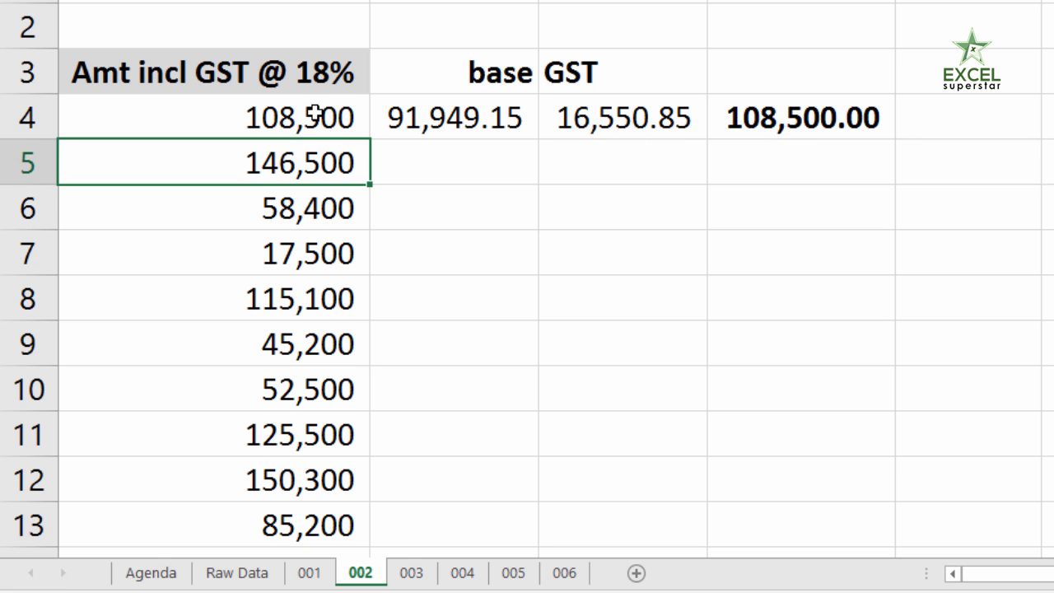
left_click(313, 115)
key("ctrl+b")
Review the base formula in B4 and the GST formula in C4 without changing them
left_click(453, 118)
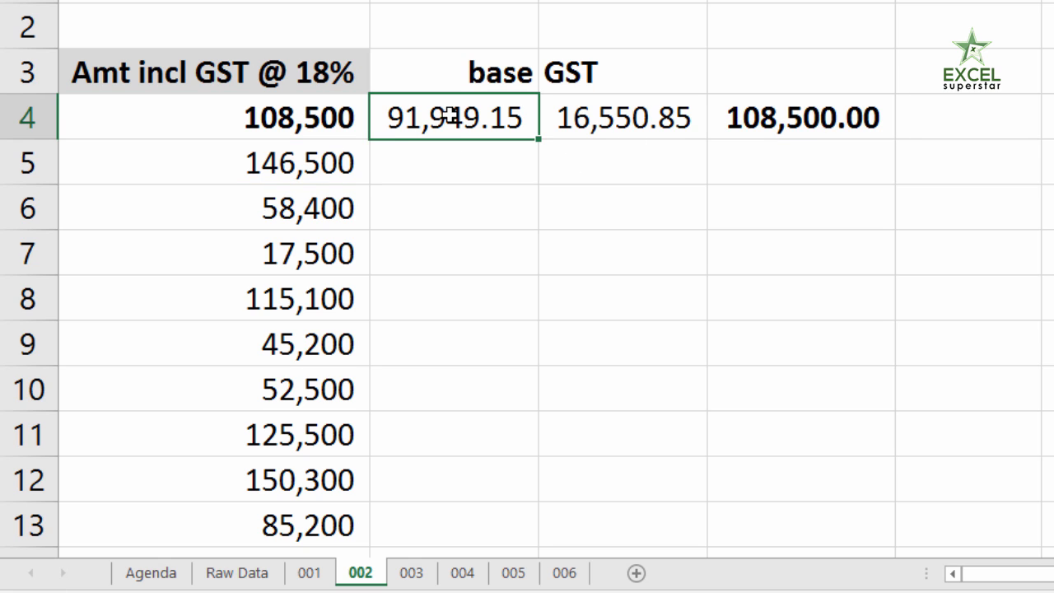
double_click(445, 118)
left_click_drag(475, 117, 558, 120)
key("Return")
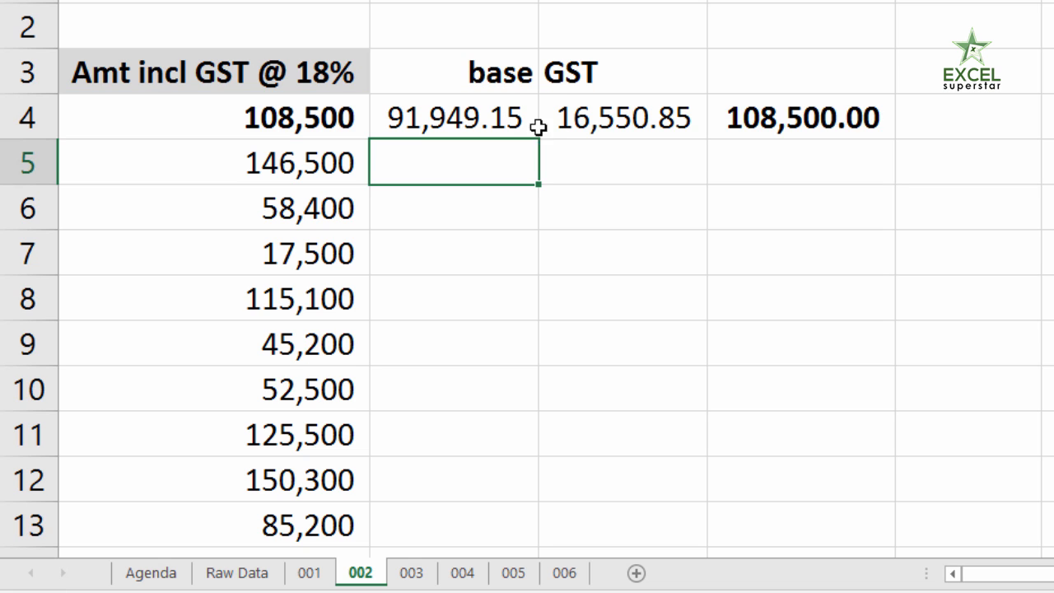
left_click(593, 122)
double_click(598, 124)
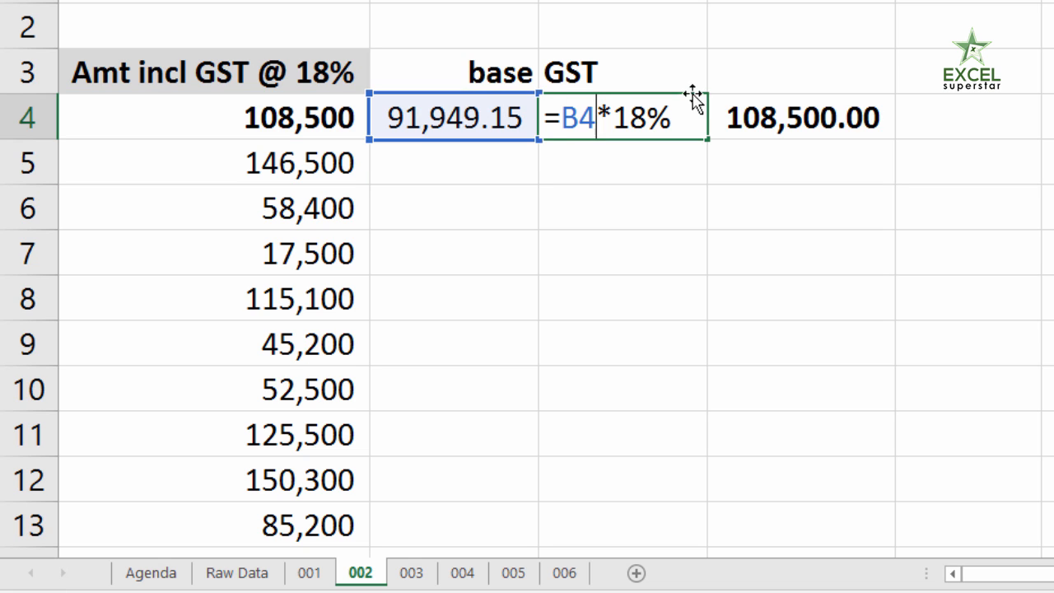
key("ctrl+Return")
Review the check formula in D4 and clear the cell
left_click(848, 116)
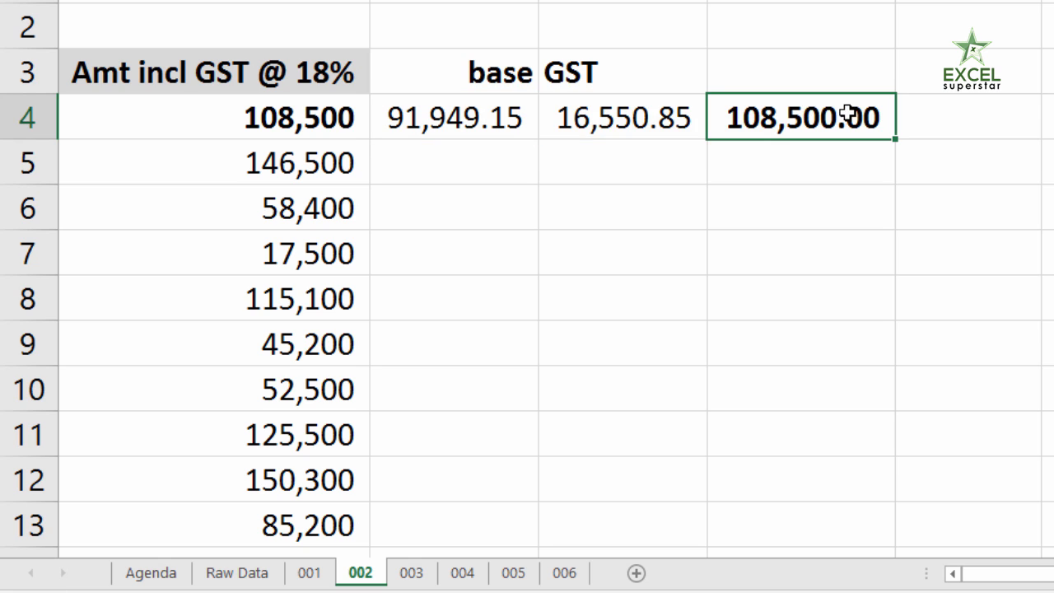
double_click(850, 116)
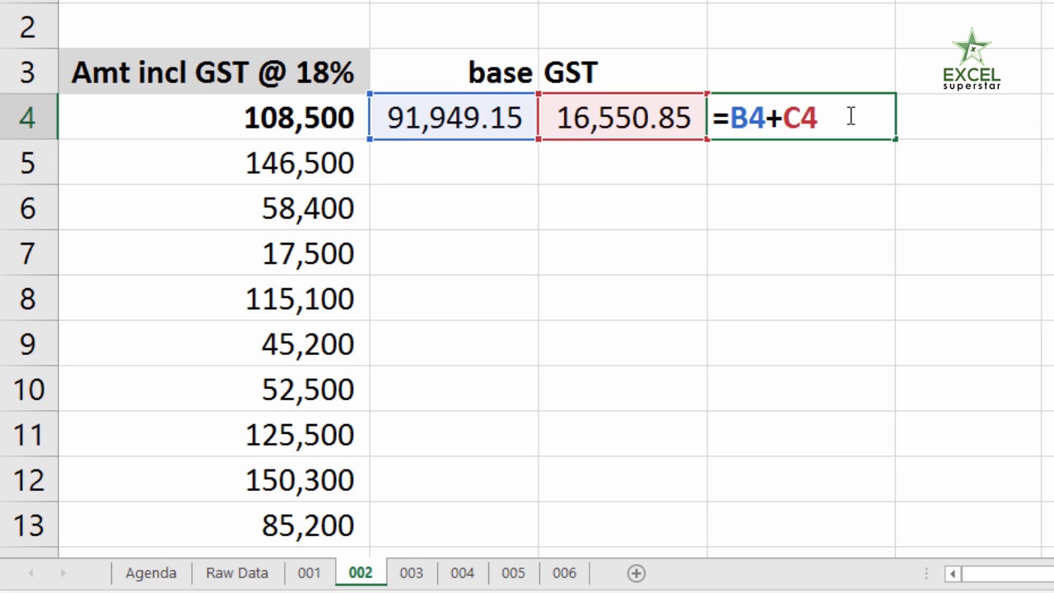
key("ctrl+Return")
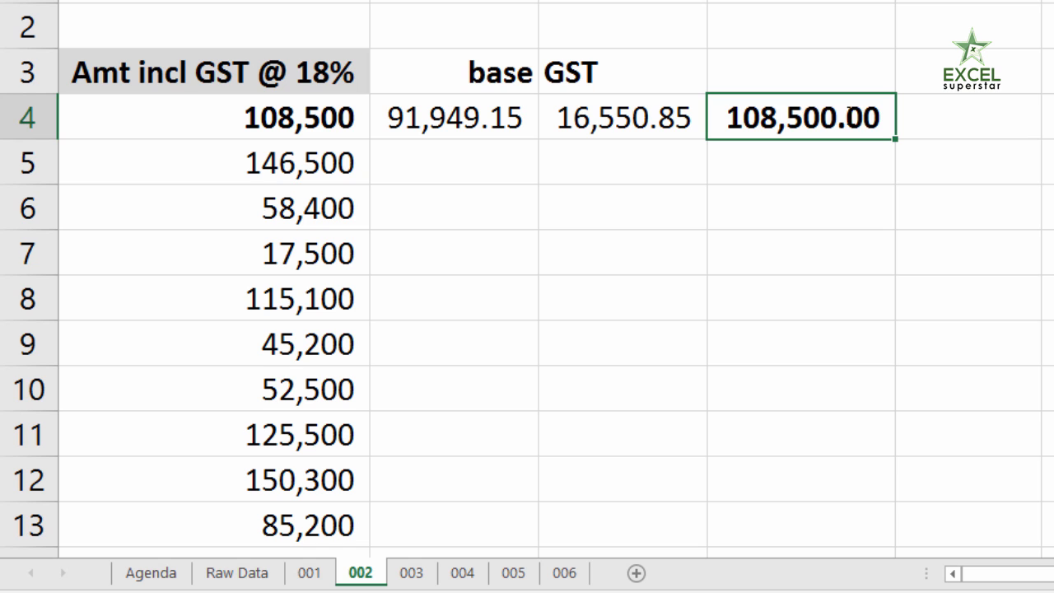
key("Delete")
Fill the formulas in B4:C4 down alongside all the GST-inclusive amounts
left_click(494, 116)
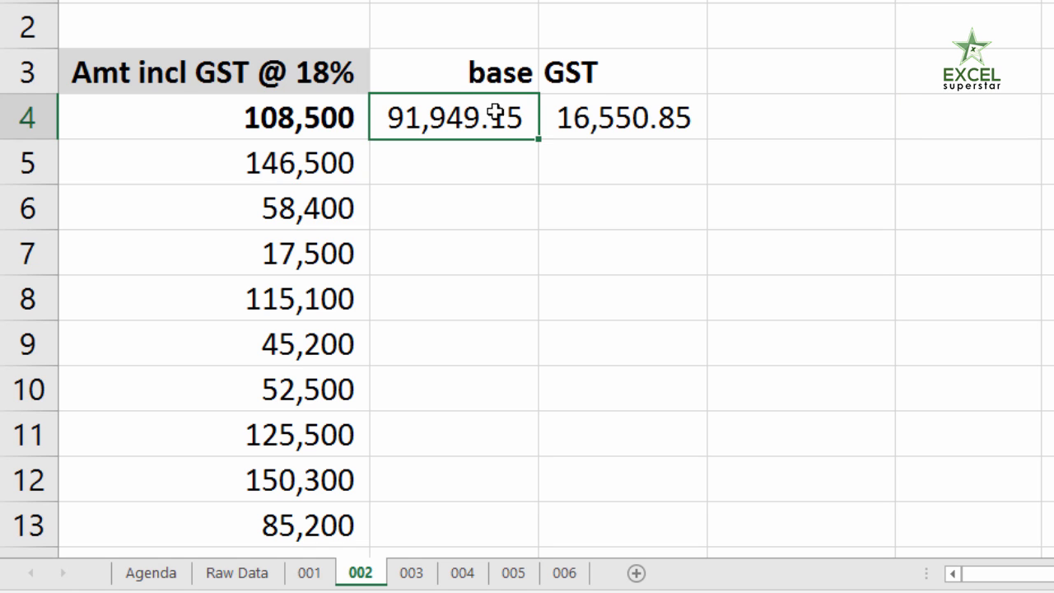
left_click_drag(495, 115, 672, 115)
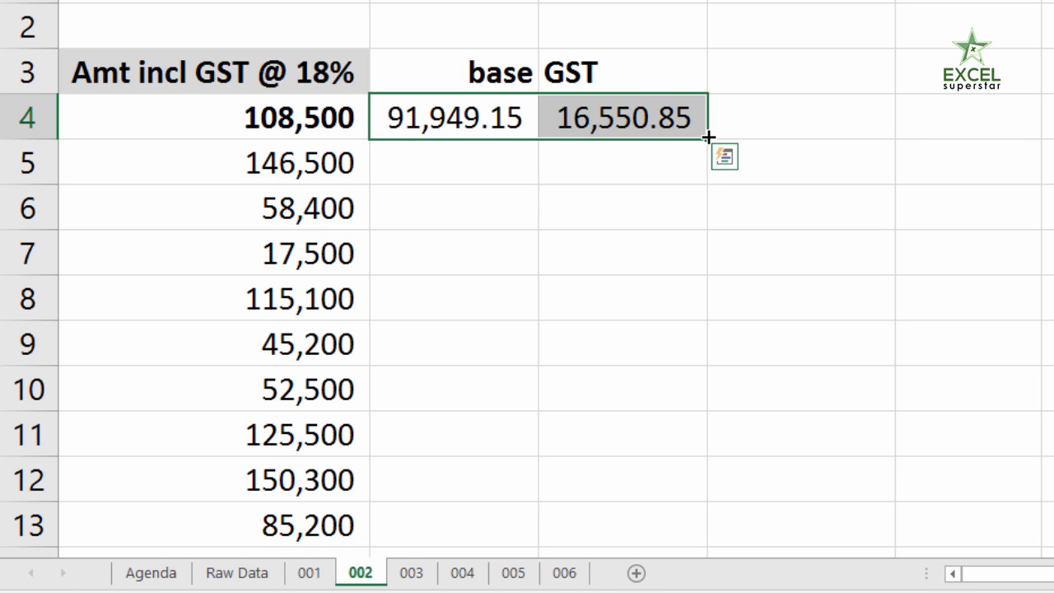
double_click(709, 137)
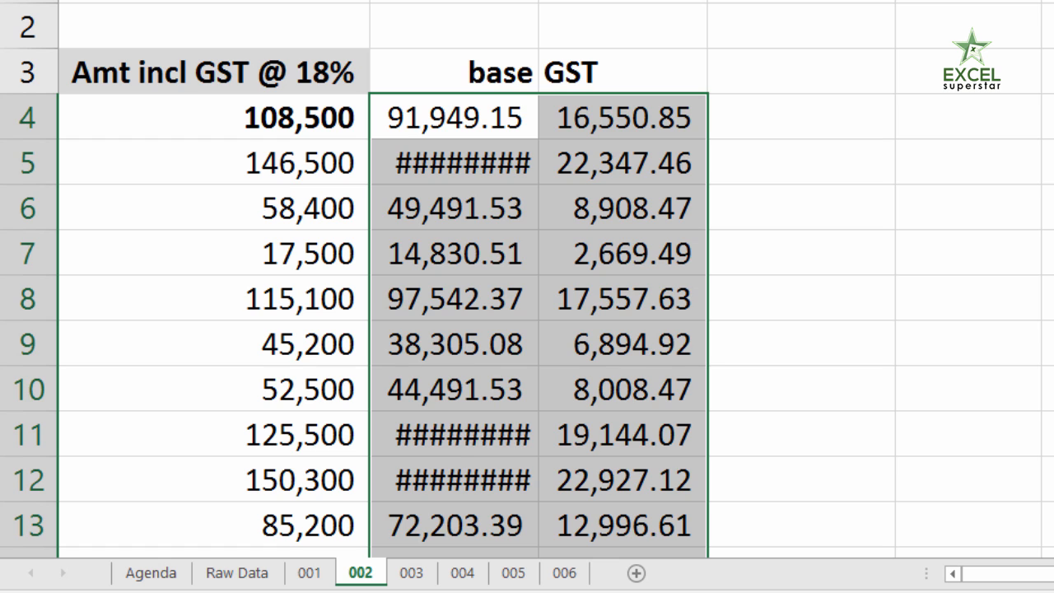
Reduce the base and GST amounts by two decimal places to show whole numbers
key("alt+h")
key("9")
key("alt+h")
key("9")
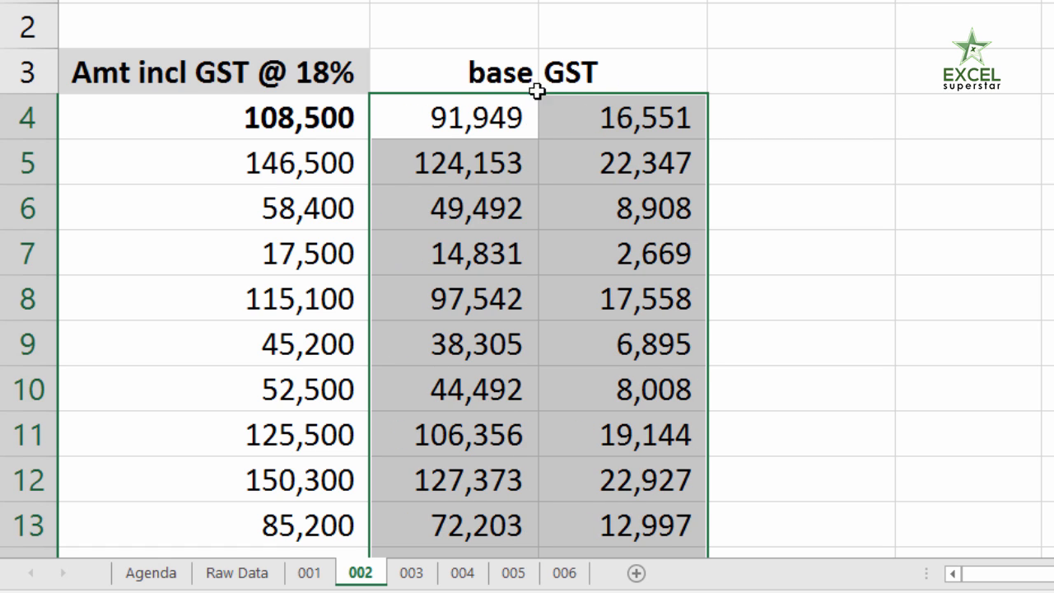
Make the entire "Date Calculations, Calculating %" topic bold on the Agenda sheet
left_click_drag(483, 118, 628, 113)
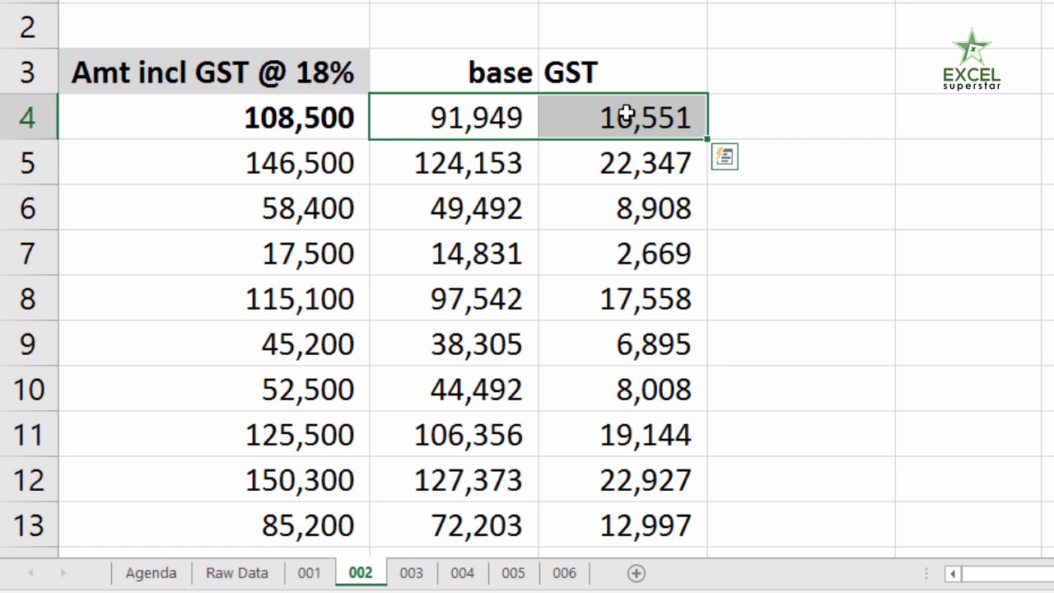
left_click(157, 575)
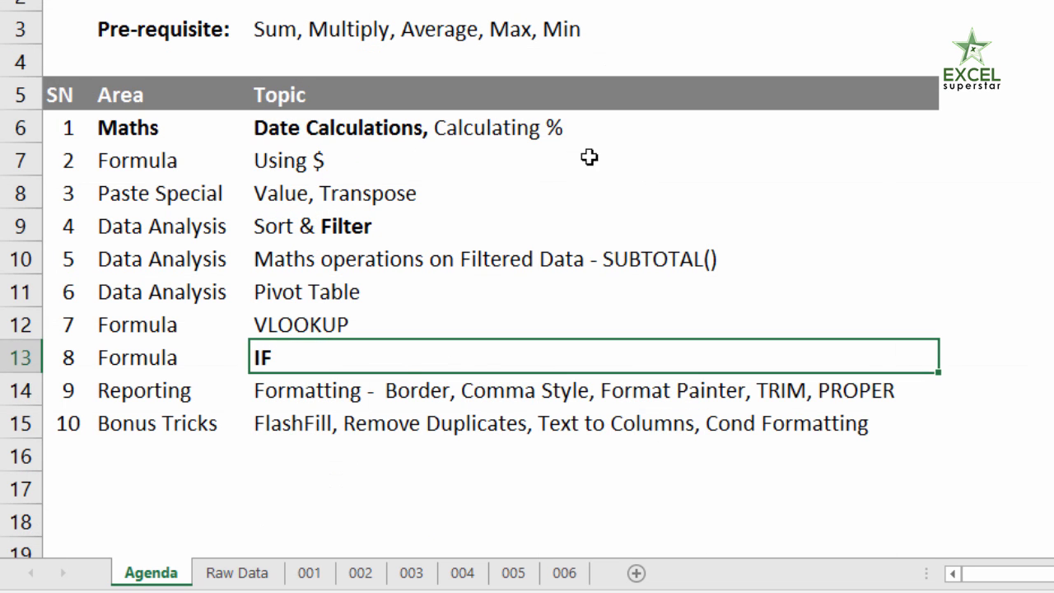
left_click(550, 128)
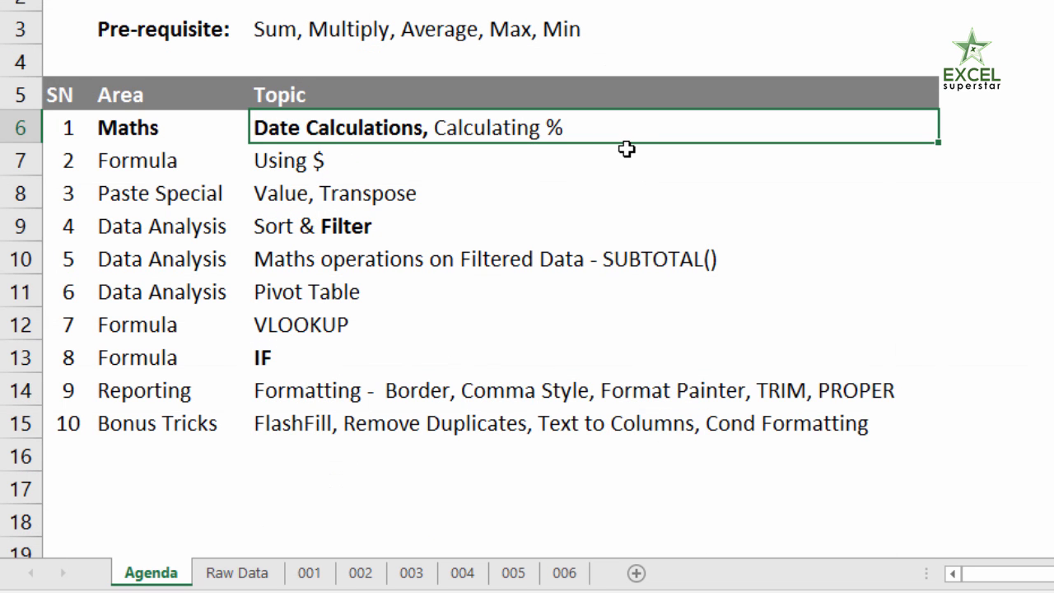
key("ctrl+b")
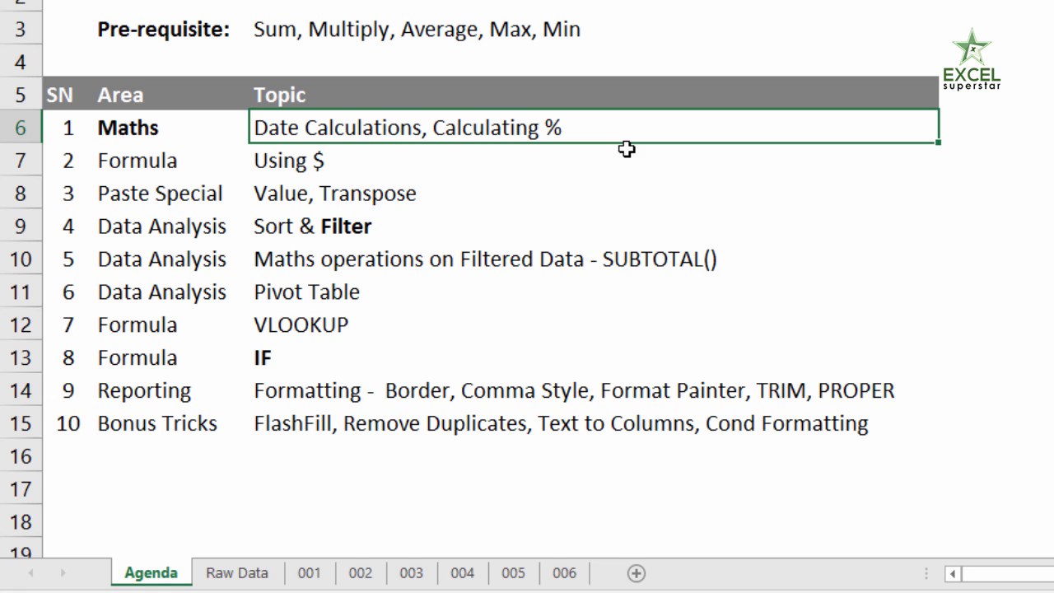
key("ctrl+b")
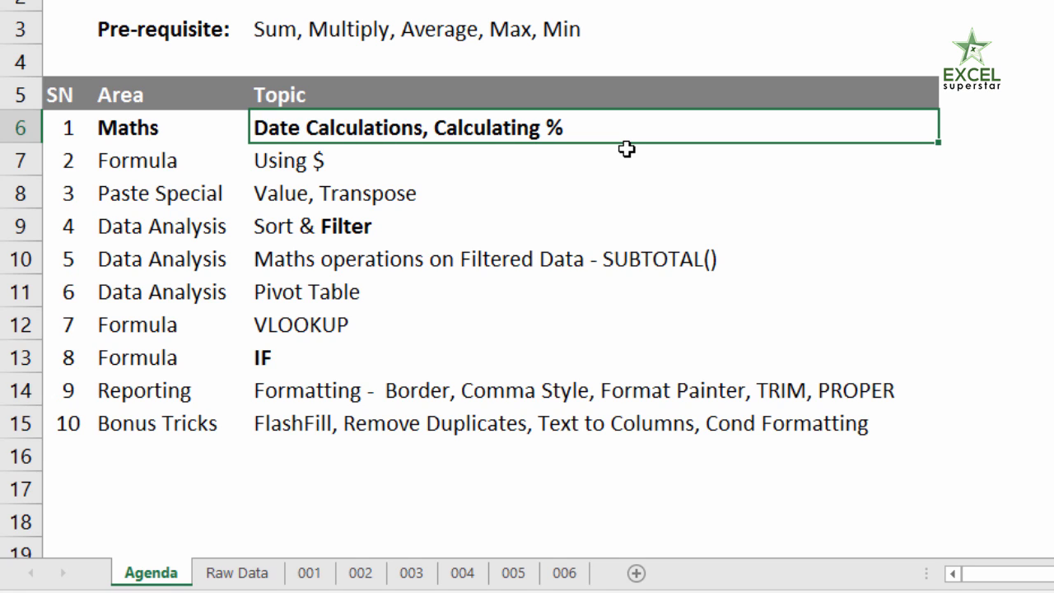
On sheet 002, enter 50% in D3 beside the GST header
left_click(357, 576)
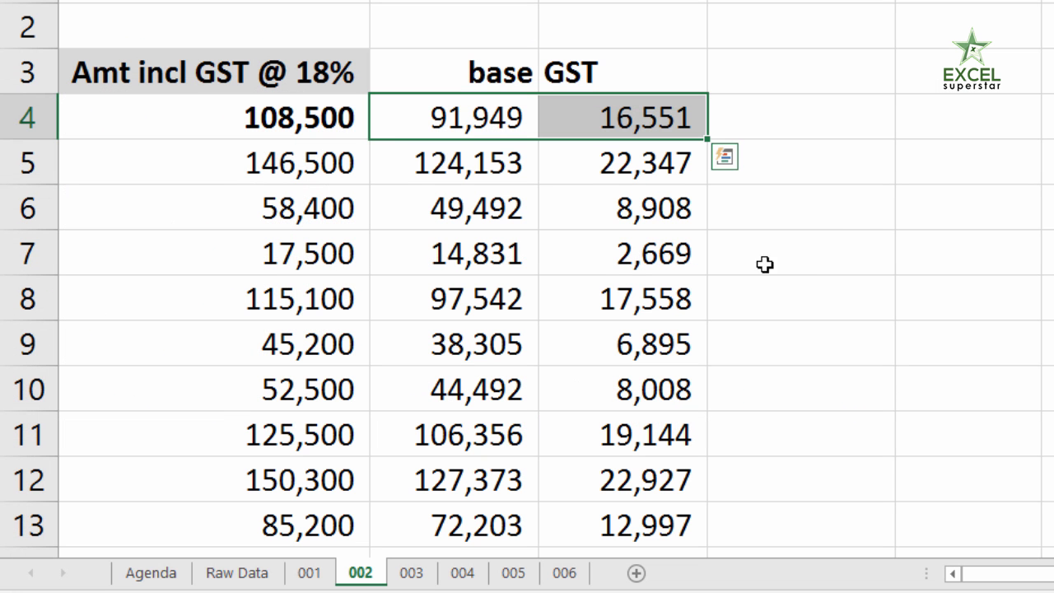
left_click(850, 165)
left_click(812, 124)
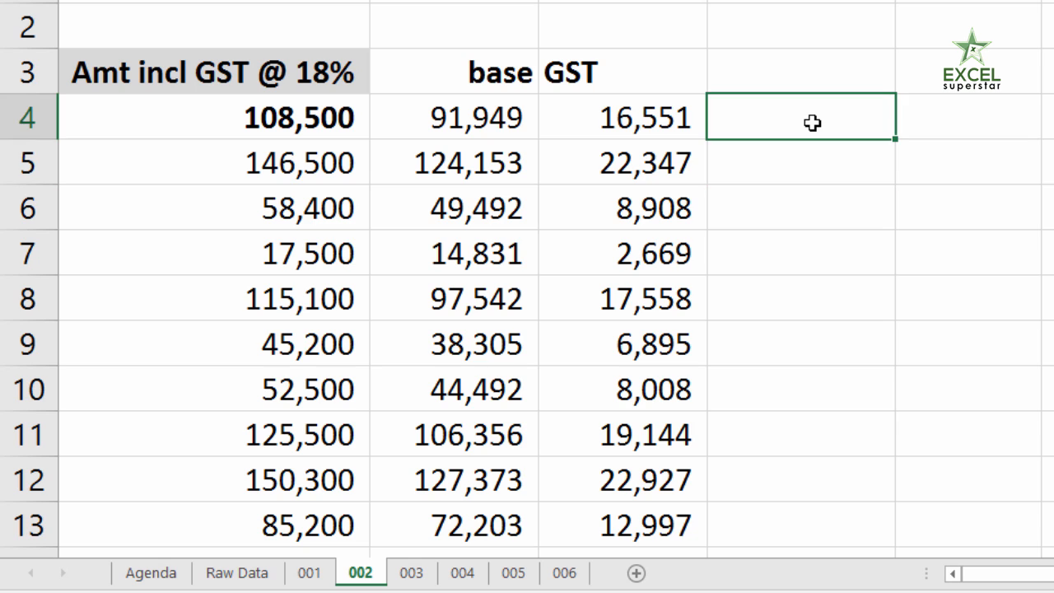
left_click(806, 64)
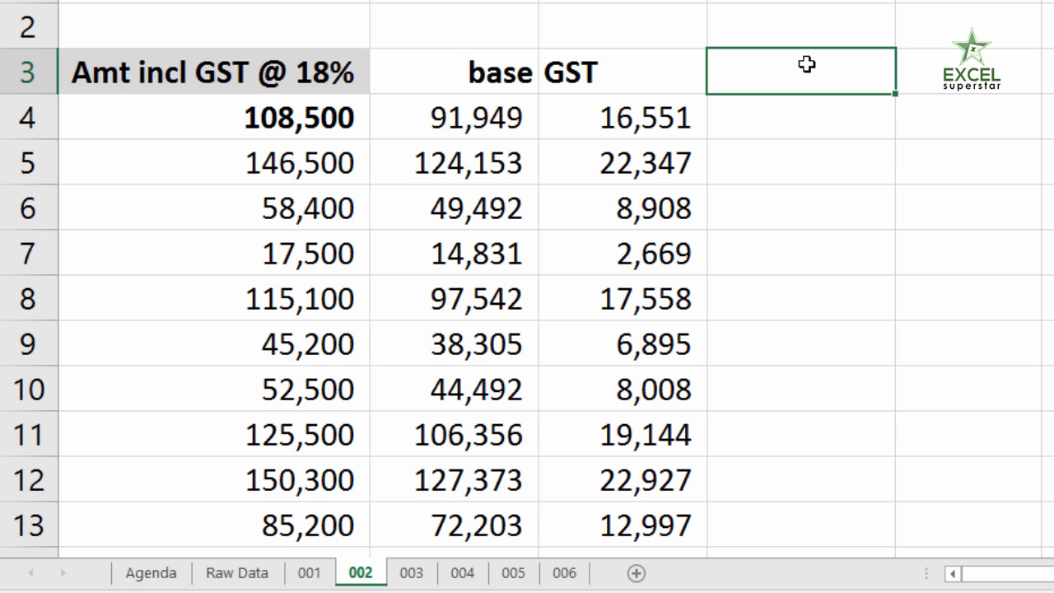
type("50%")
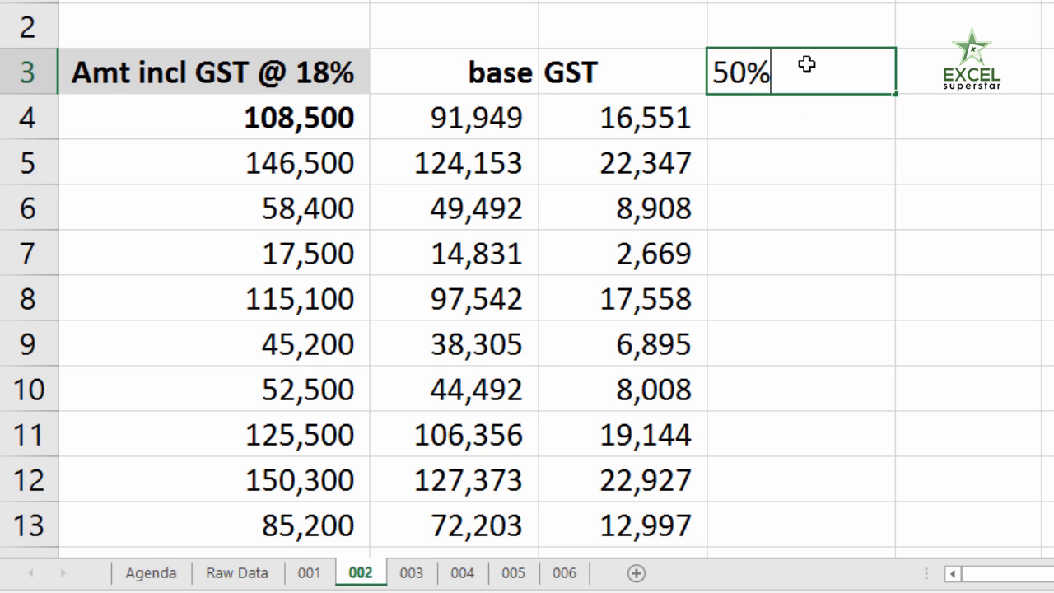
key("Tab")
Fill the percentage cell D3 with yellow and make its text bold
left_click(806, 66)
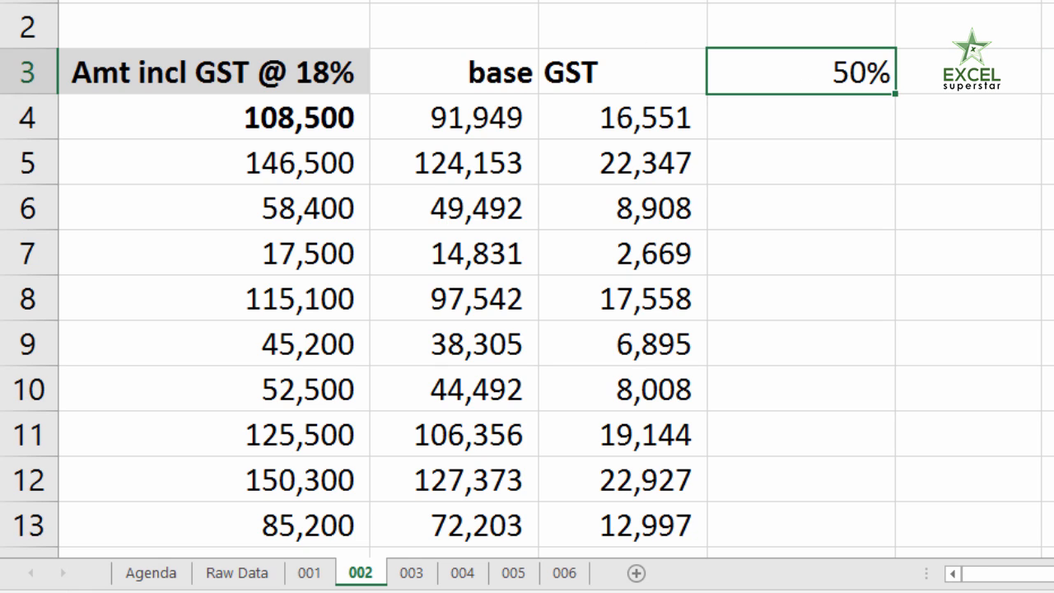
key("alt+h")
key("h")
key("Return")
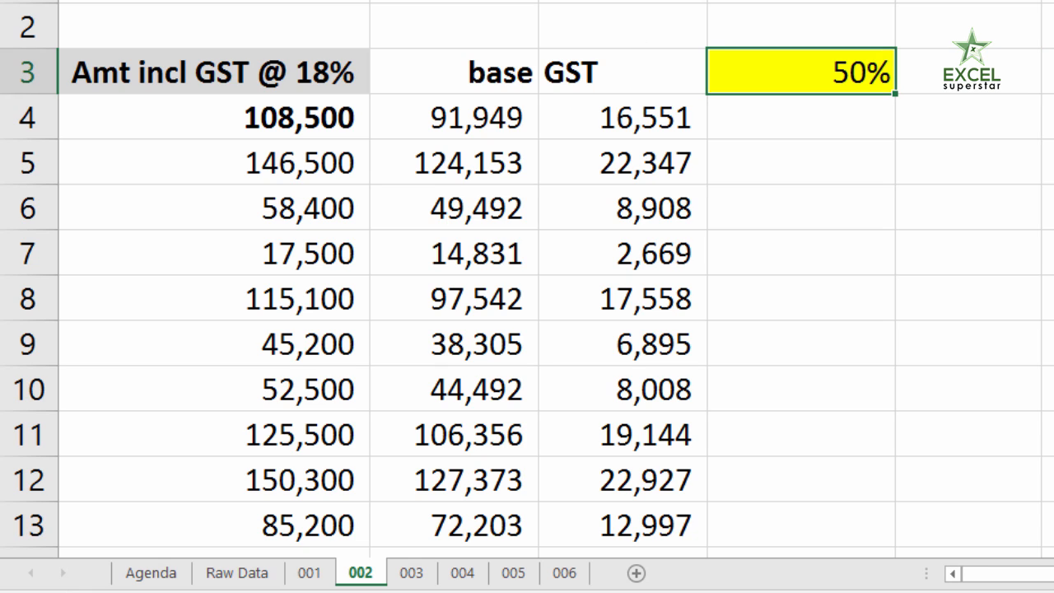
left_click(856, 127)
left_click(852, 73)
Enter the formula =B4*D3 in D4 to multiply the base amount by the percentage
left_click(841, 117)
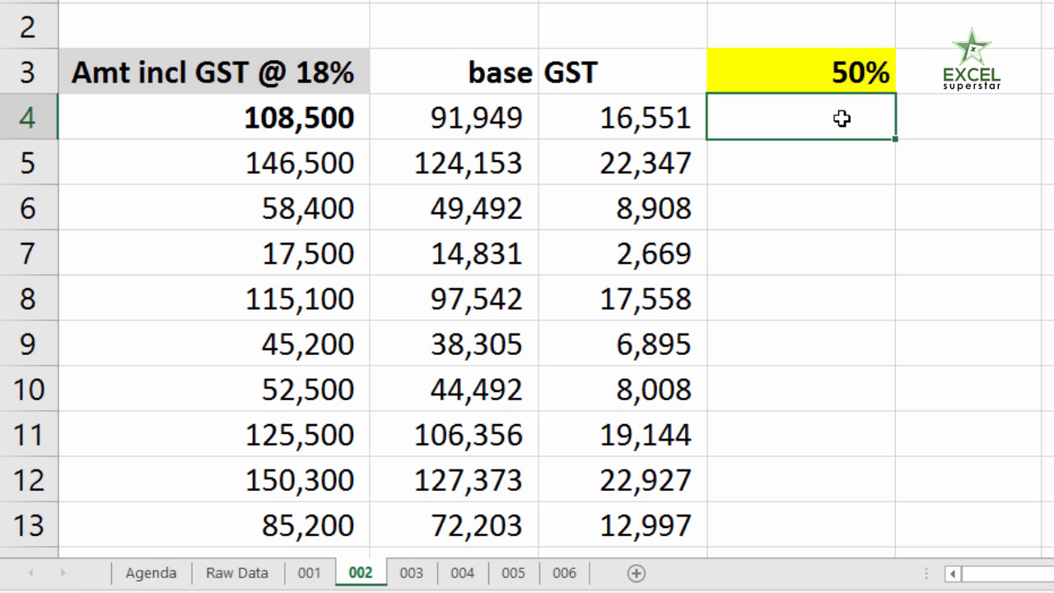
type("=")
key("Left")
key("Left")
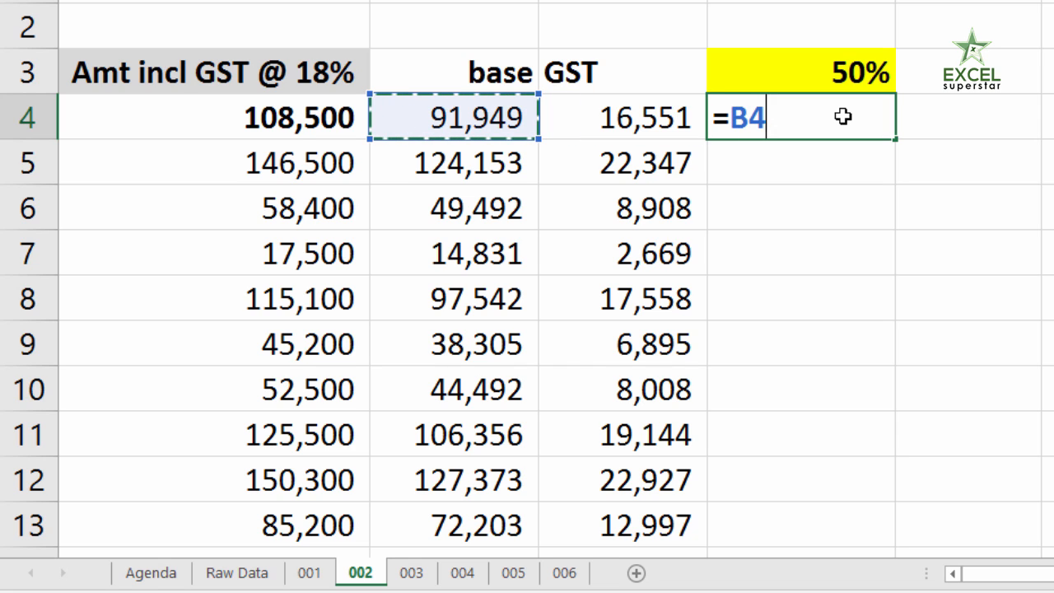
type("*")
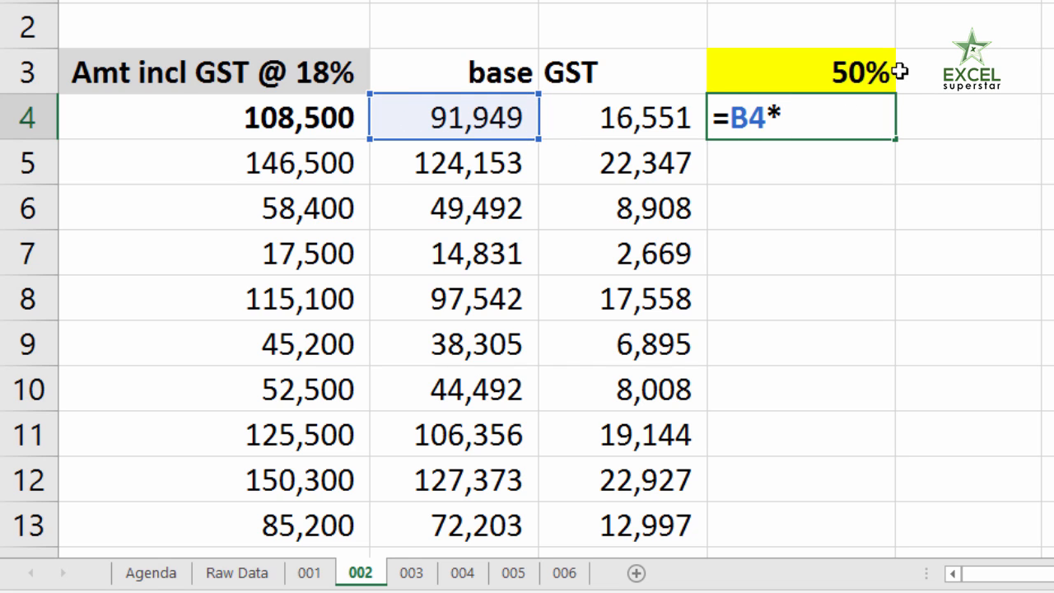
left_click(863, 76)
key("Return")
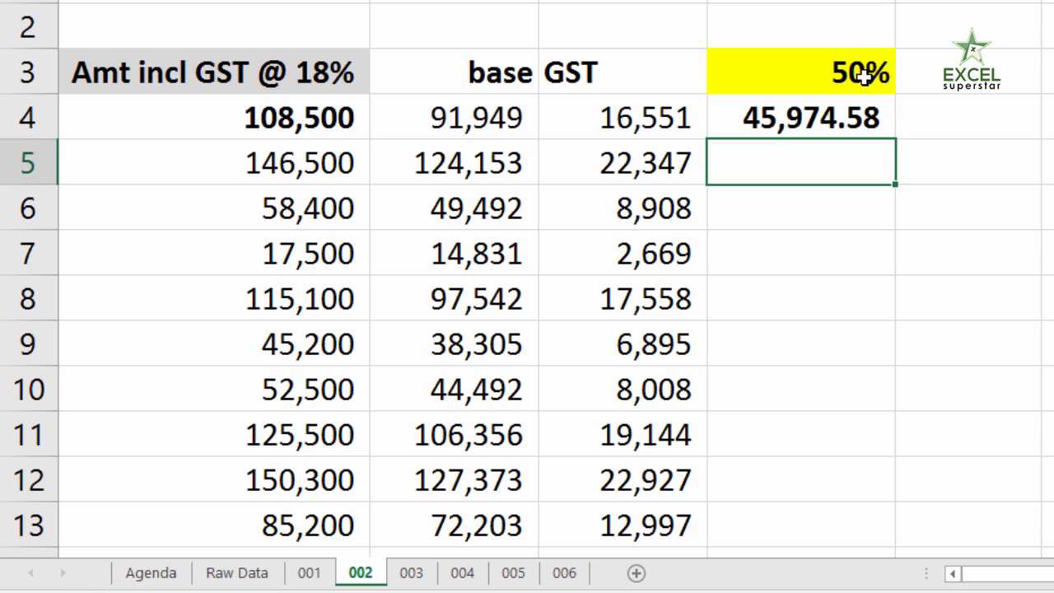
Fill the D4 formula down to D5 and widen column D
left_click(877, 124)
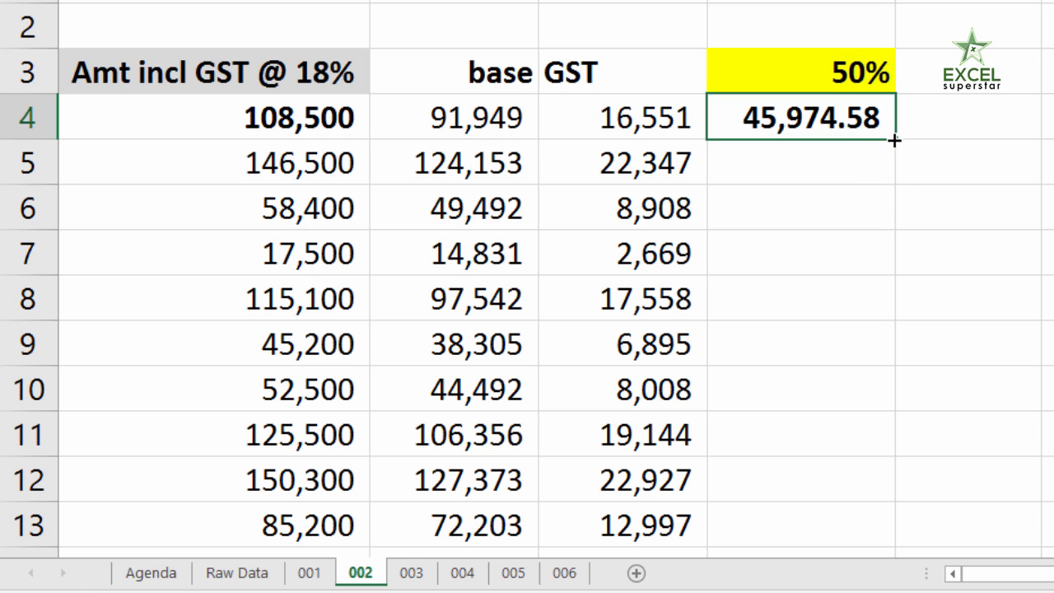
left_click_drag(895, 140, 895, 190)
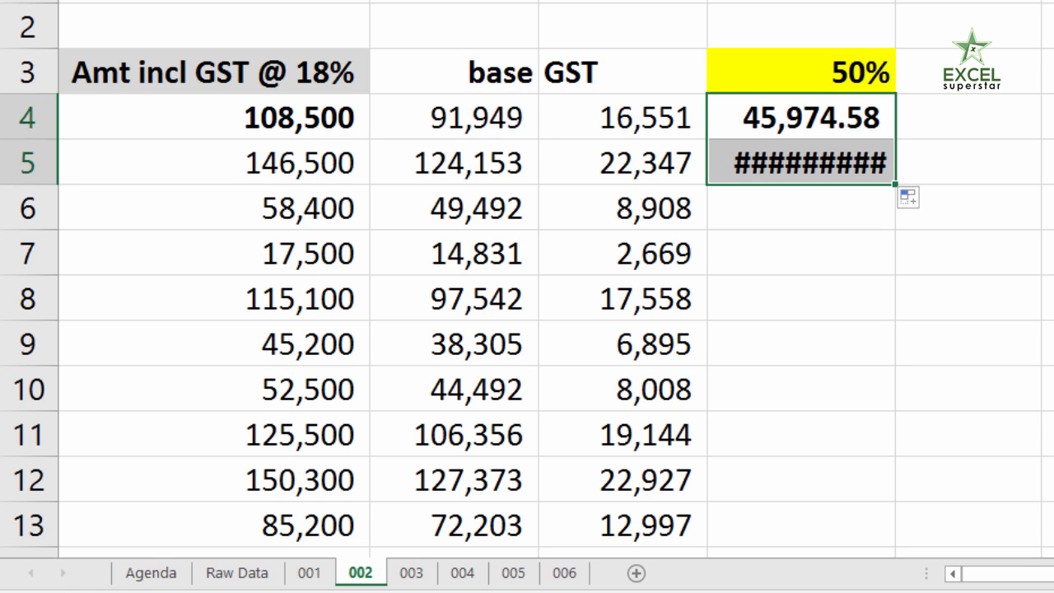
left_click_drag(895, 1, 959, 2)
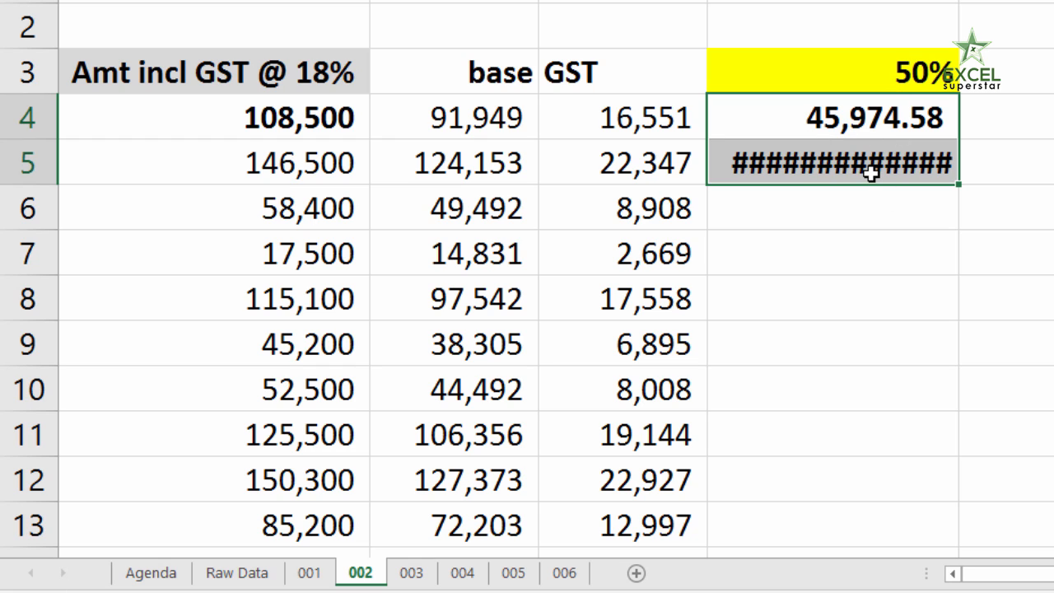
Make the percentage reference in D4 absolute, giving =B4*$D$3, and fill the formula down to D8
left_click(858, 121)
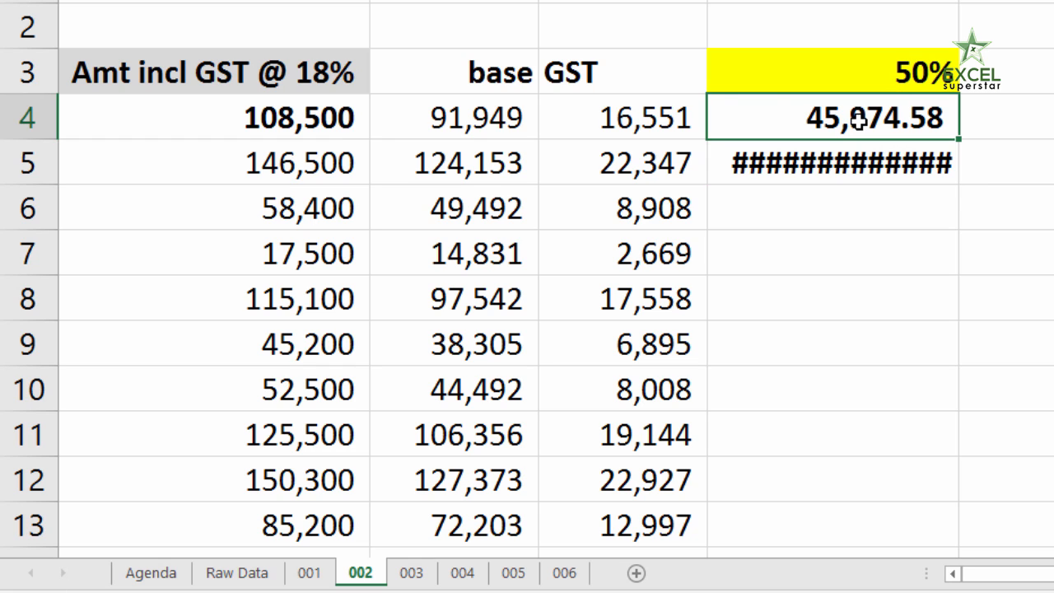
double_click(857, 120)
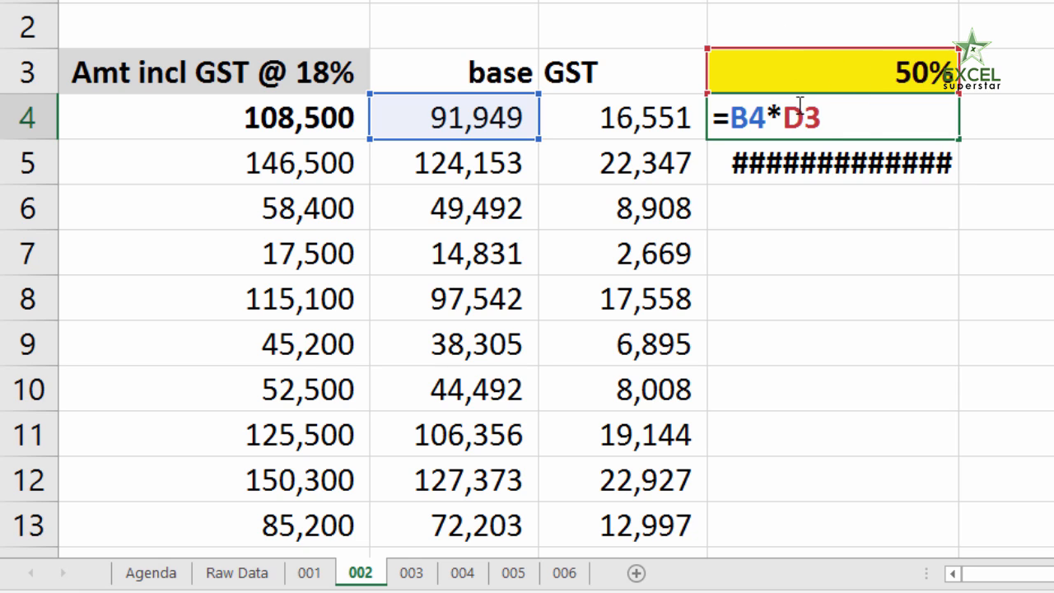
key("shift+Left")
key("shift+Left")
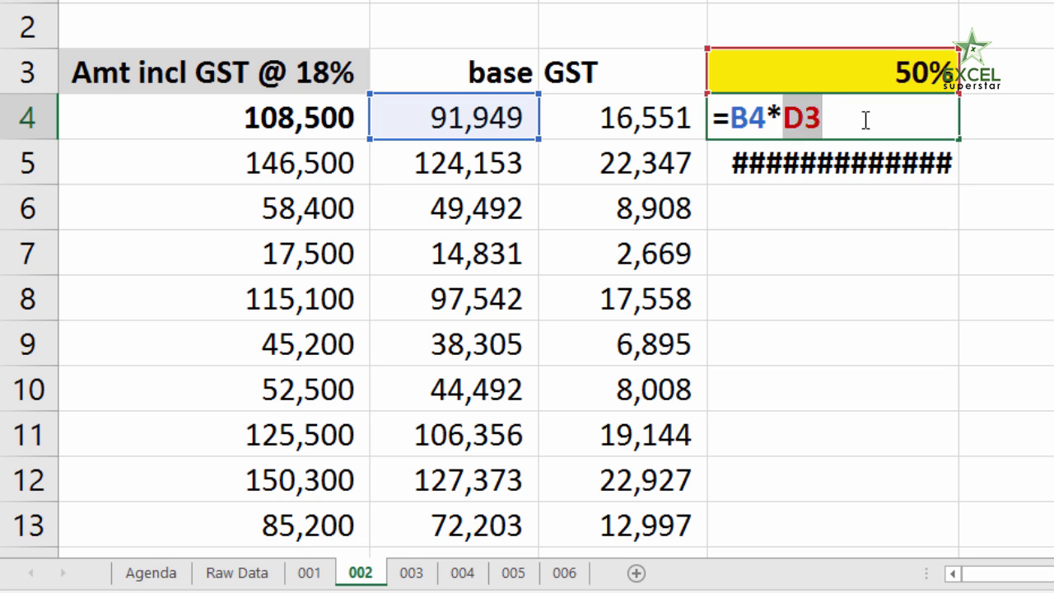
key("F4")
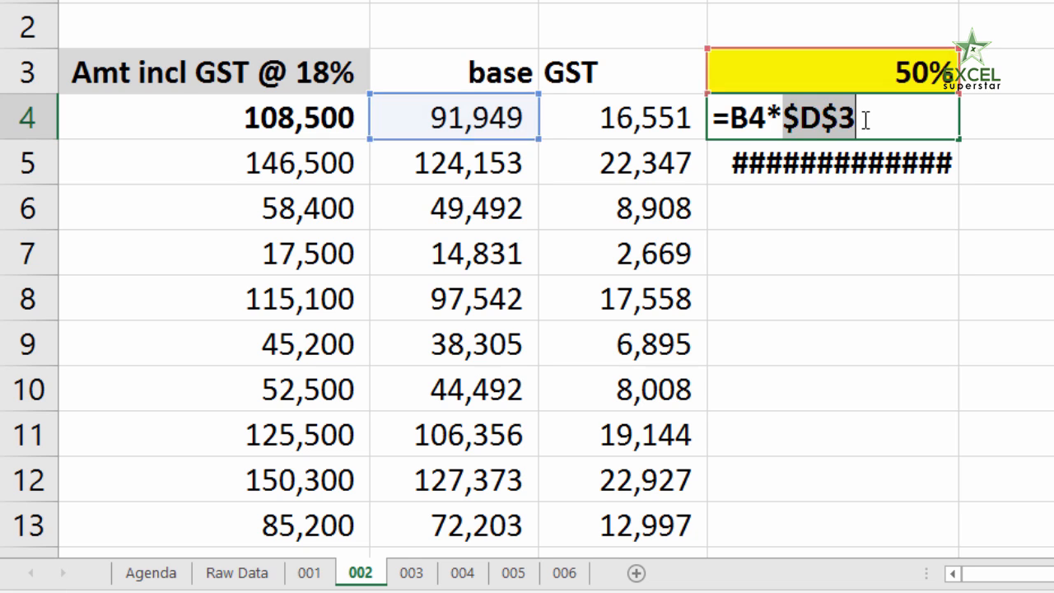
key("Return")
left_click(868, 113)
left_click_drag(958, 137, 935, 305)
Inspect the $D$3 reference in the D4 and D5 formulas without changing them
left_click(818, 110)
double_click(883, 118)
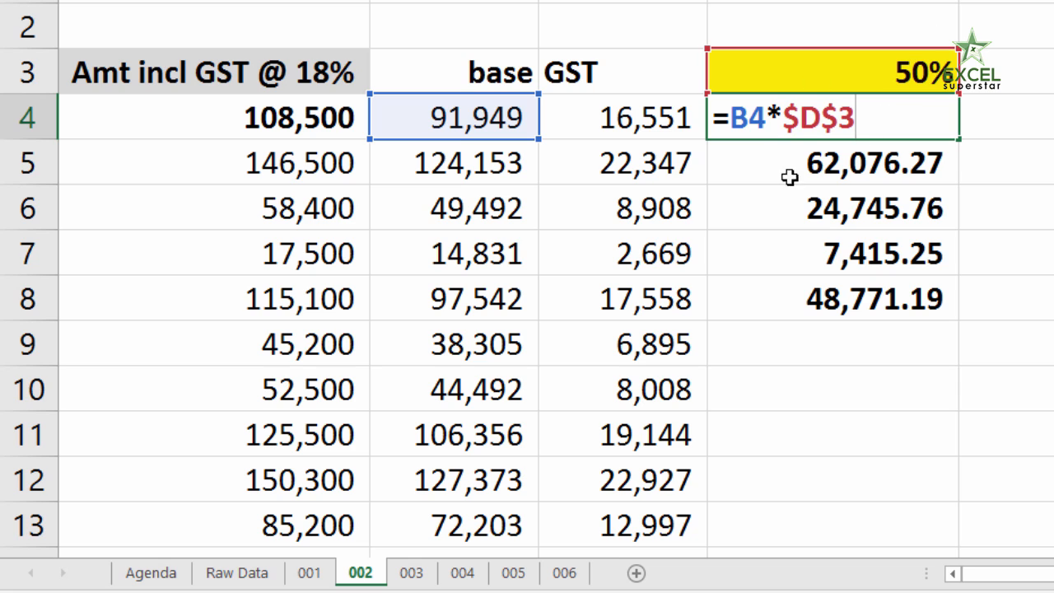
left_click_drag(787, 122, 902, 122)
key("Escape")
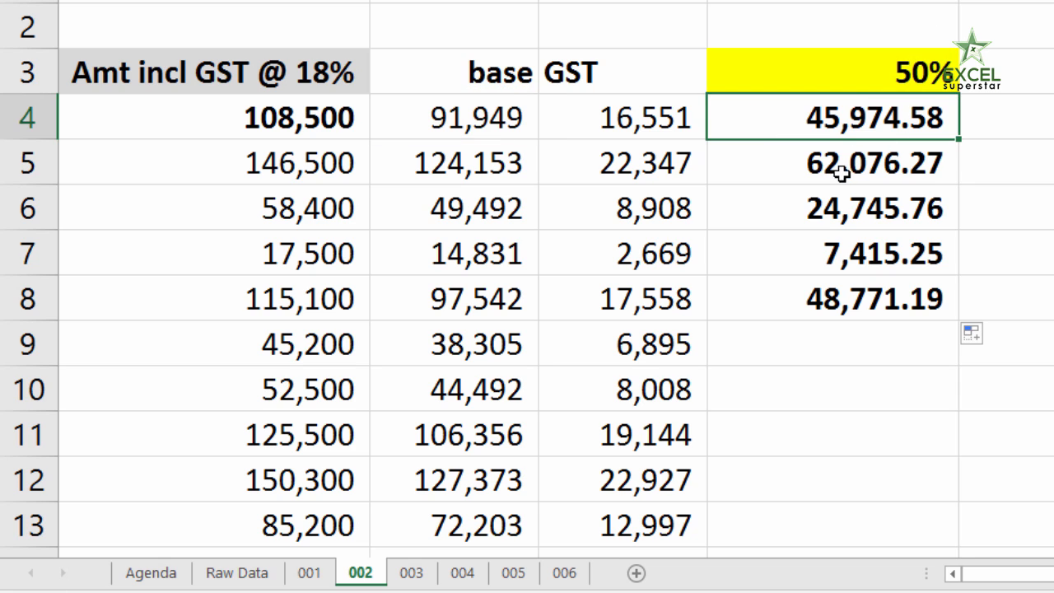
left_click(840, 169)
double_click(840, 170)
left_click_drag(787, 163, 885, 178)
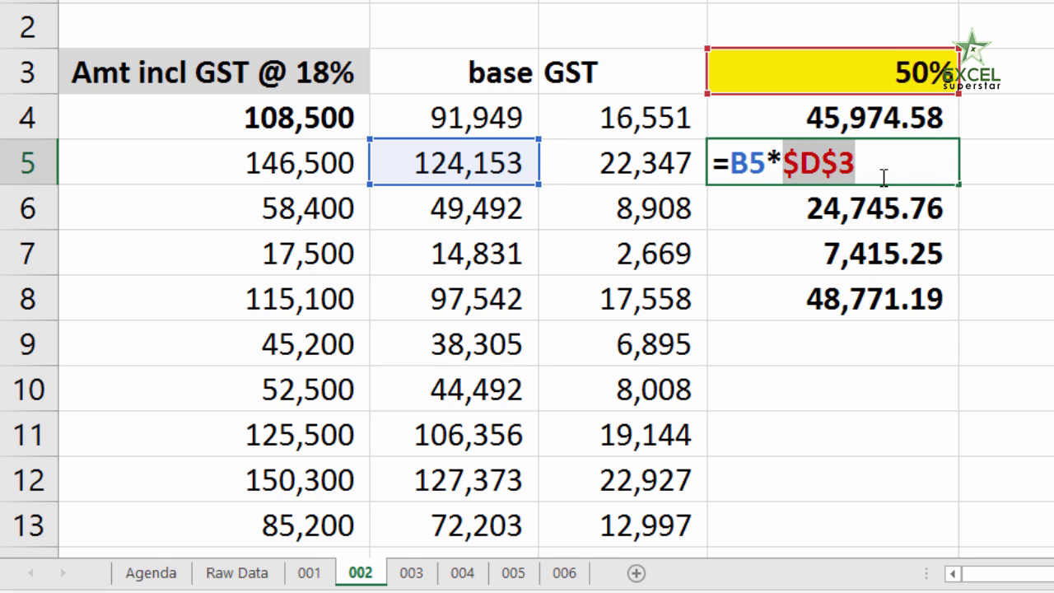
key("Escape")
Change the percentage in D3 to 10% and then to 15%
left_click(876, 66)
type("10")
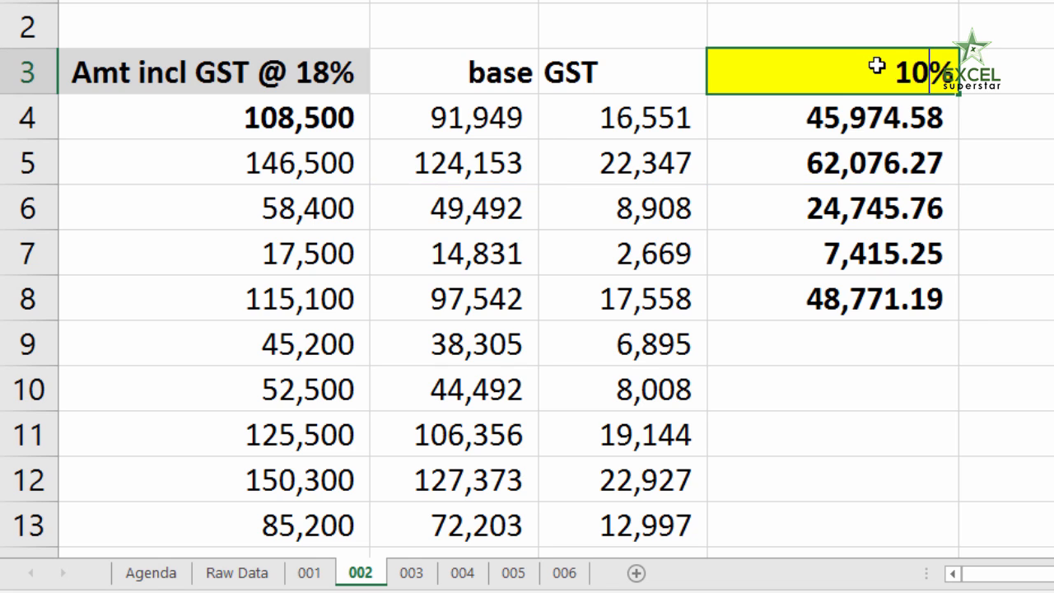
key("ctrl+Return")
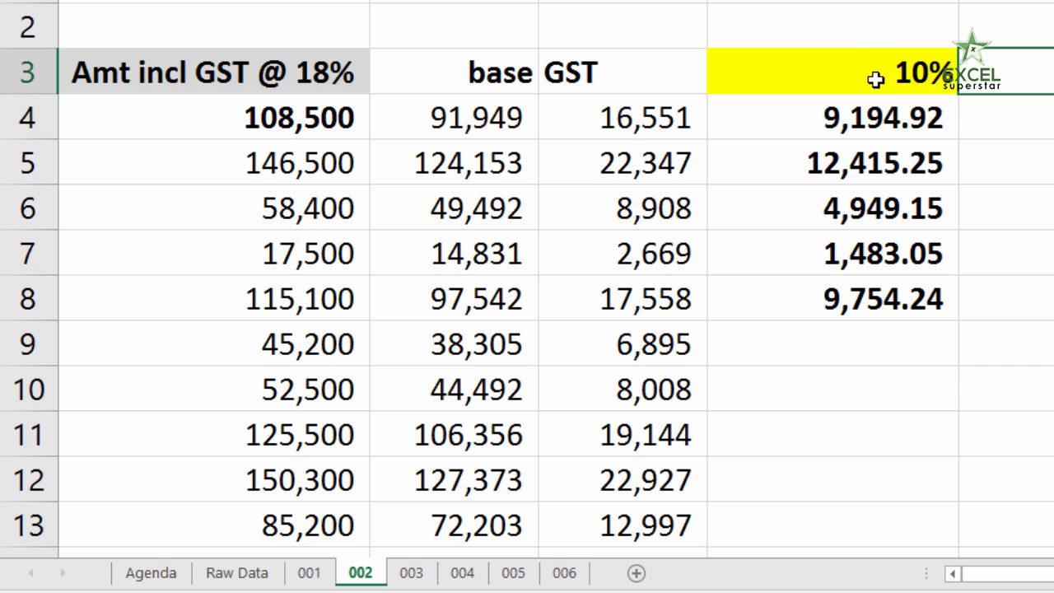
type("15")
key("Tab")
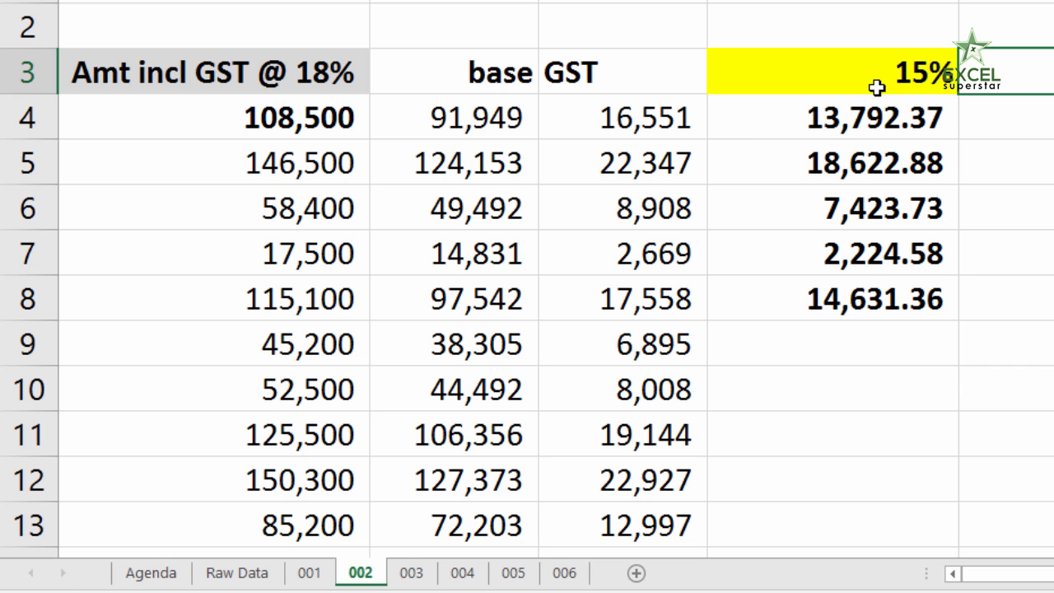
Make the "Using $" topic bold on the Agenda sheet
left_click(162, 575)
left_click(417, 166)
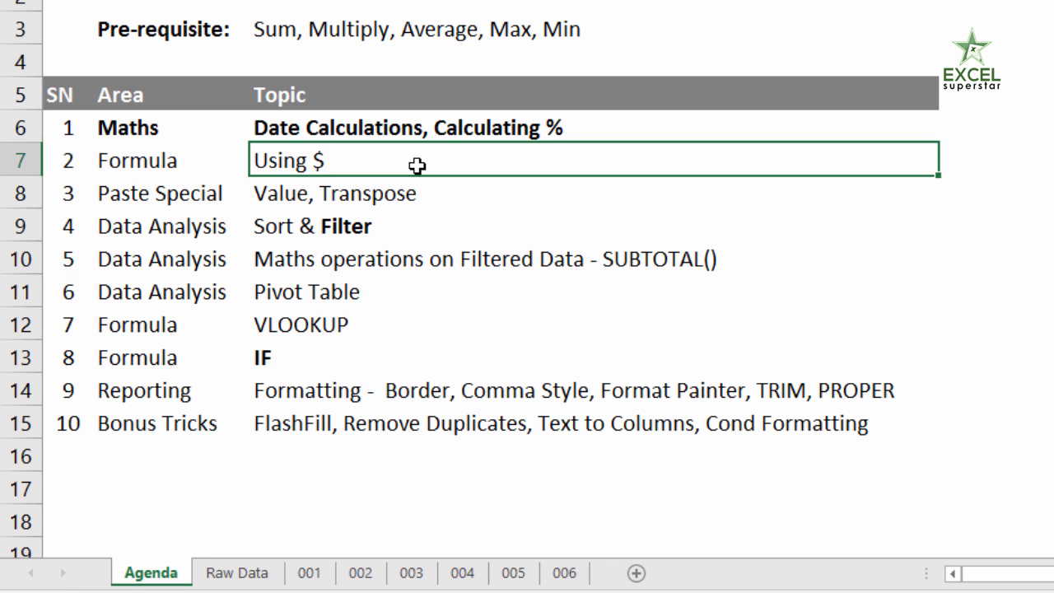
key("ctrl+b")
Return to sheet 002 and review the formula in D4 without changing it
left_click(361, 581)
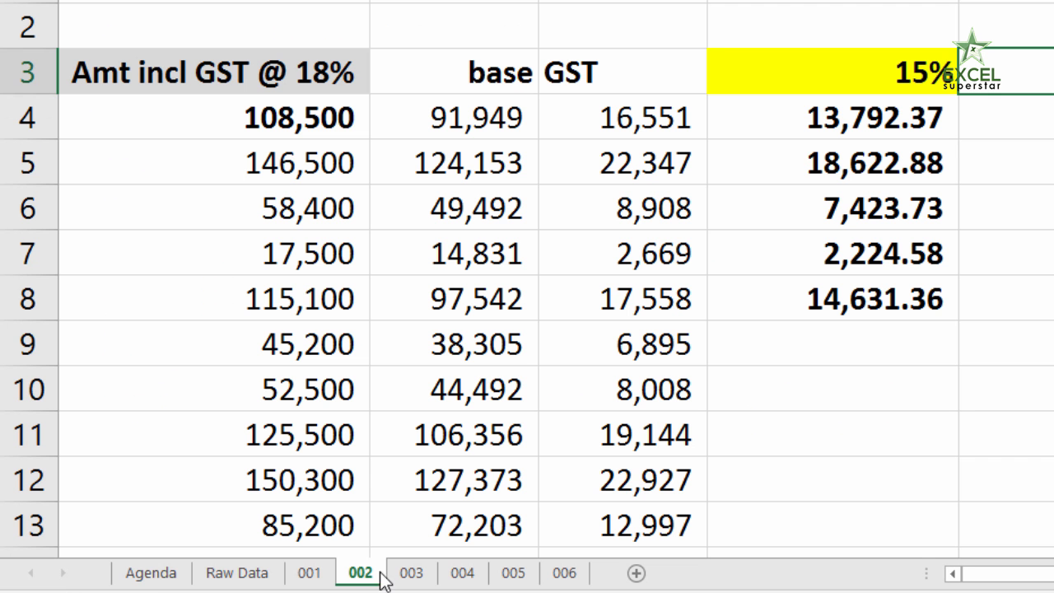
double_click(911, 127)
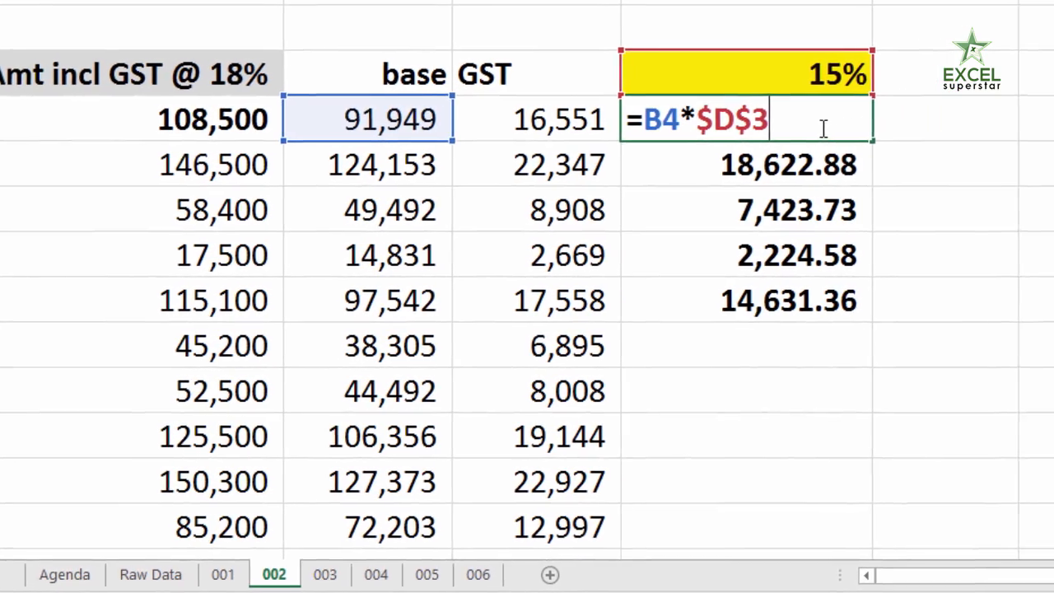
key("ctrl+Return")
Copy the percentage results in D4:D8 and paste them as values only into column E starting at E4
left_click_drag(836, 141, 788, 287)
key("ctrl+c")
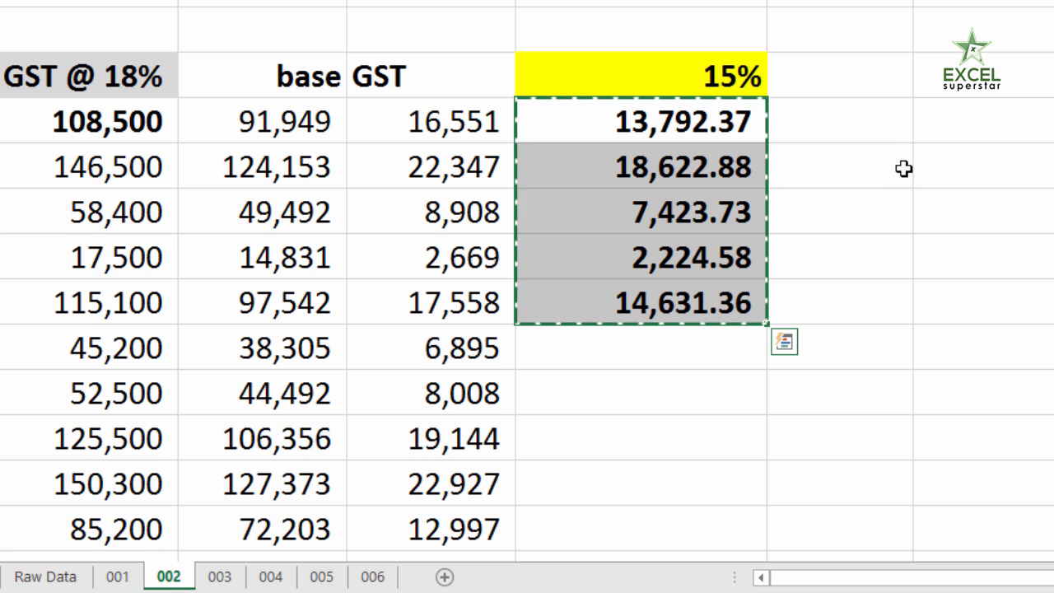
left_click(862, 122)
right_click(863, 122)
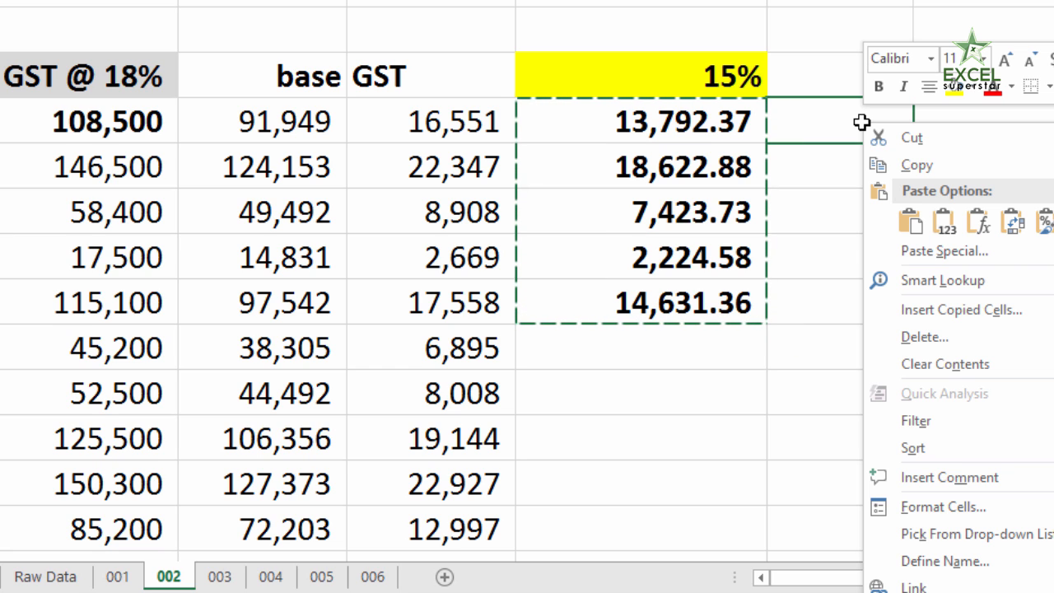
left_click(916, 260)
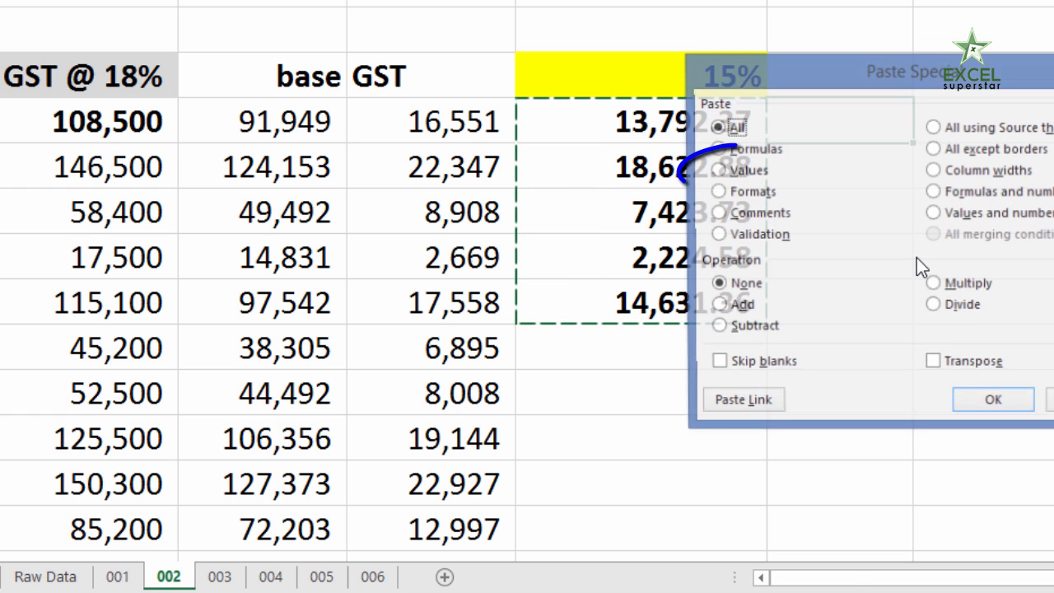
left_click(740, 170)
left_click(986, 405)
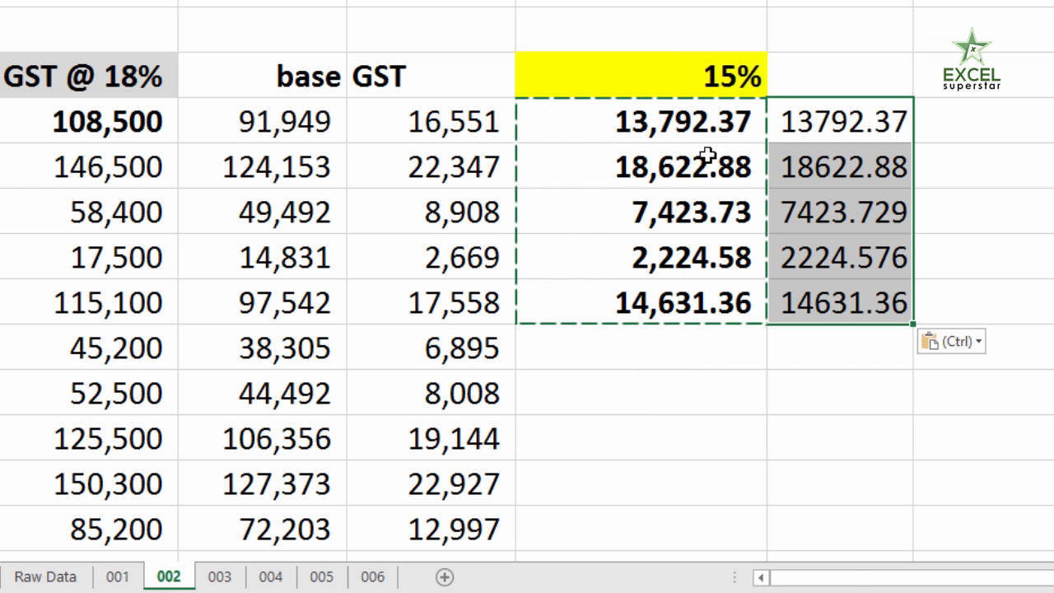
Review the formula in D4 without changing it and set the percentage in D3 to 100%
double_click(700, 131)
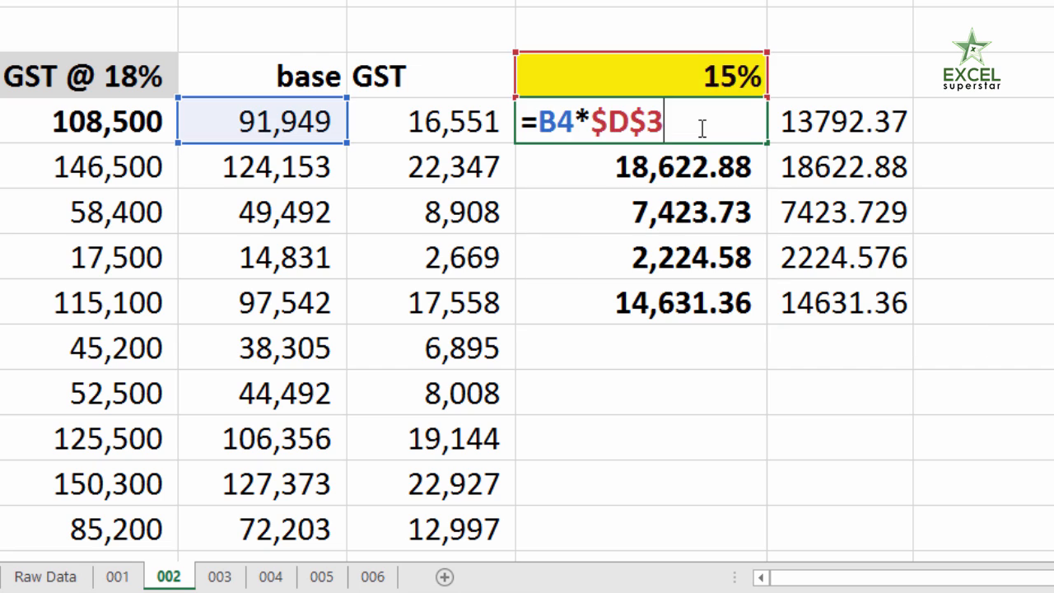
key("Escape")
left_click(689, 78)
type("100")
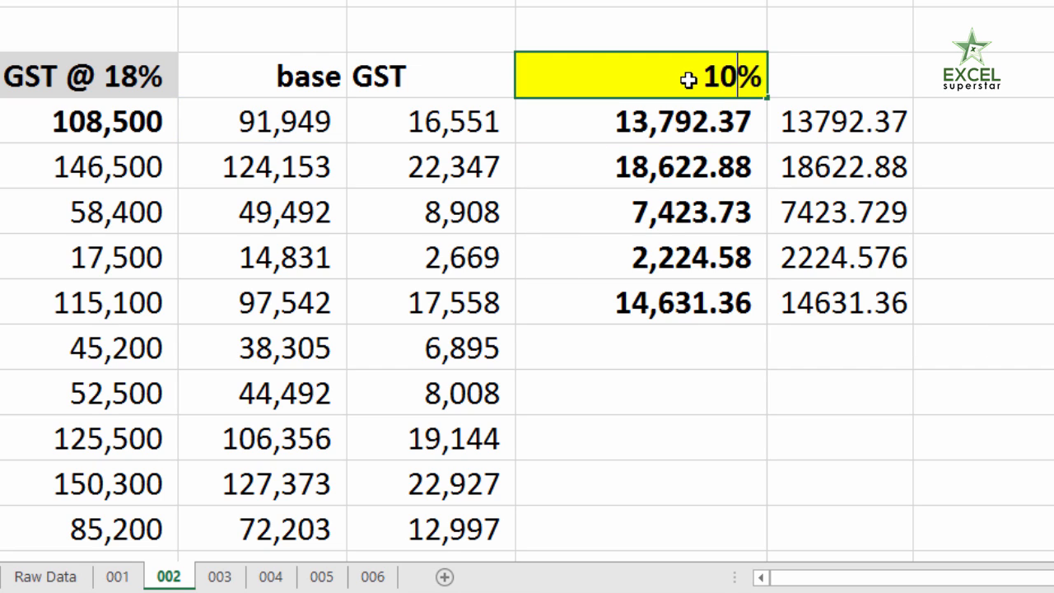
key("Tab")
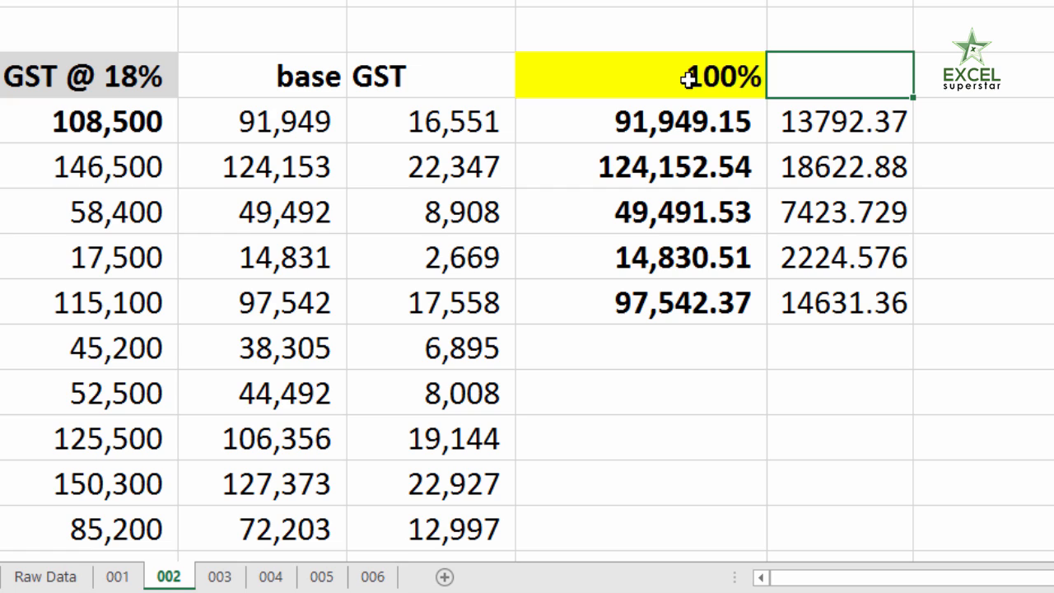
Inspect the full content of E4 to check whether it holds a plain value, leaving it unedited
left_click(854, 122)
double_click(857, 122)
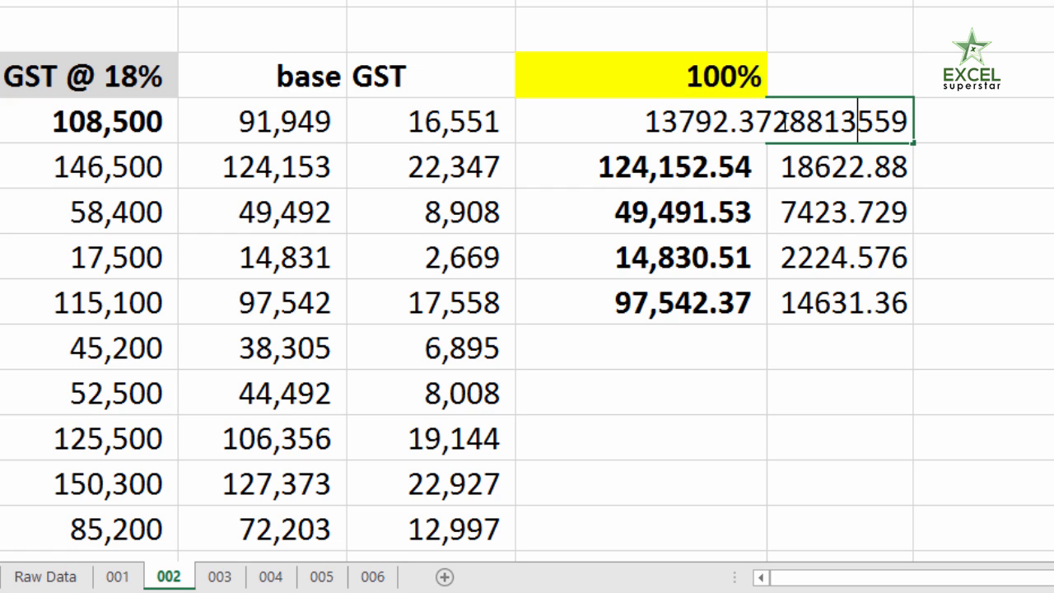
left_click_drag(786, 122, 1043, 144)
left_click_drag(650, 120, 972, 138)
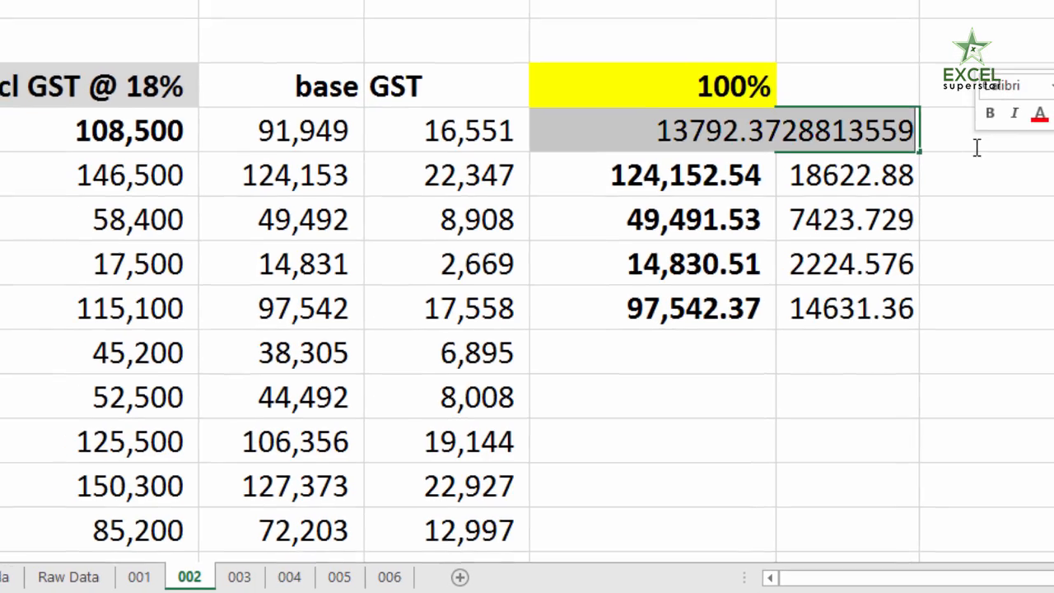
key("Escape")
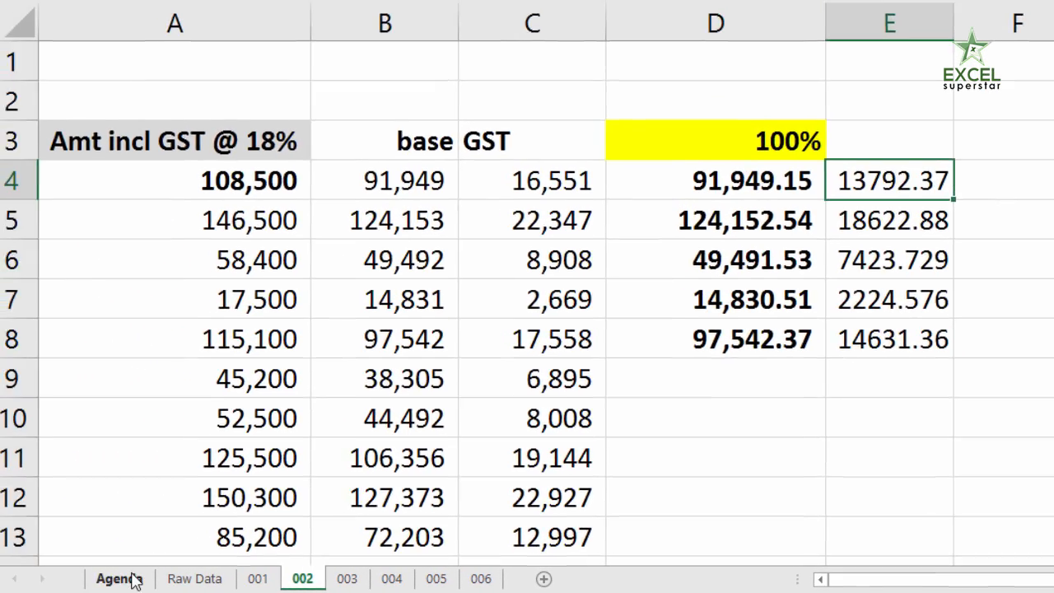
On the Agenda sheet, make only the word "Value," bold in the Paste Special topic in C8
left_click(85, 579)
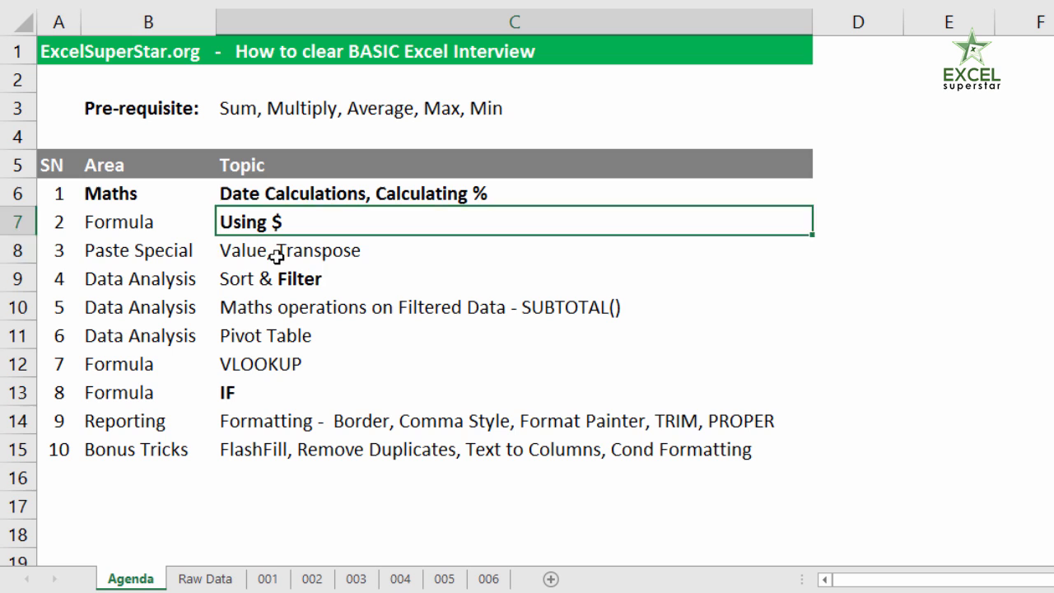
double_click(277, 255)
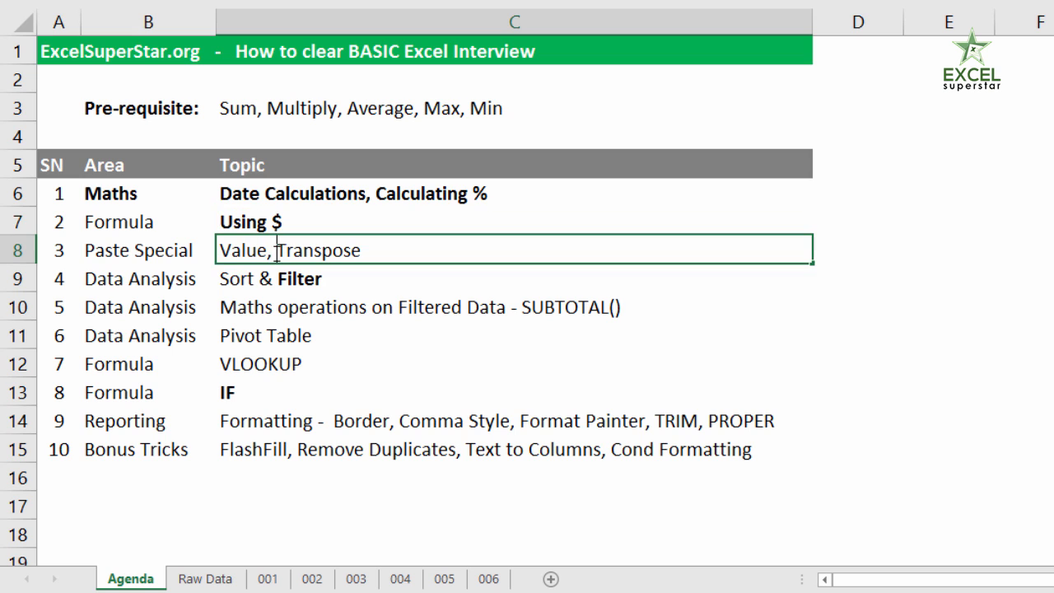
left_click_drag(277, 250, 187, 250)
key("ctrl+b")
key("Return")
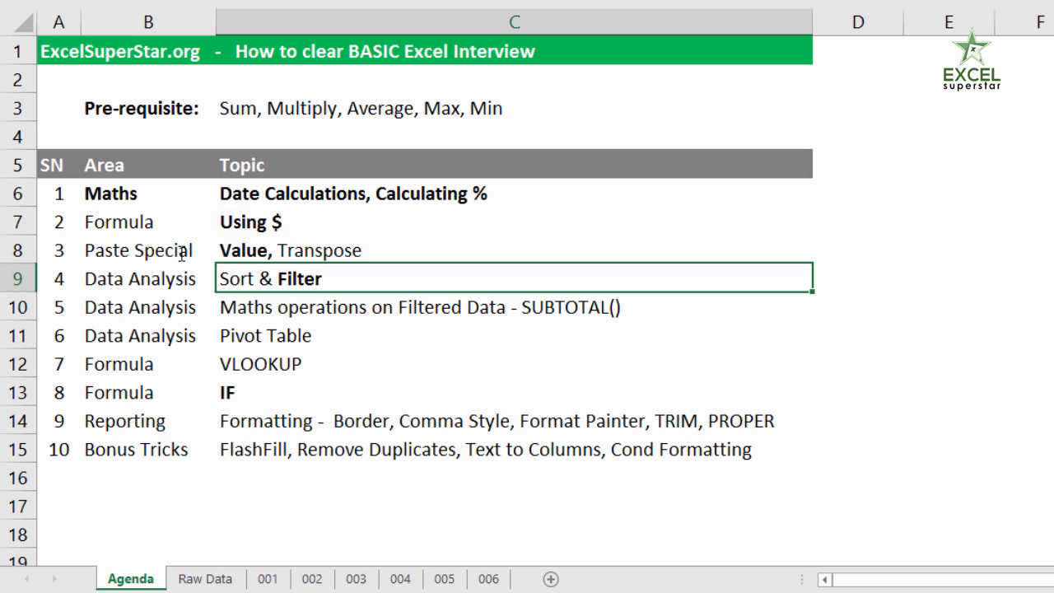
On sheet 003, copy the cities in A4:A7 and paste them transposed across row 3 starting at B3
left_click(351, 580)
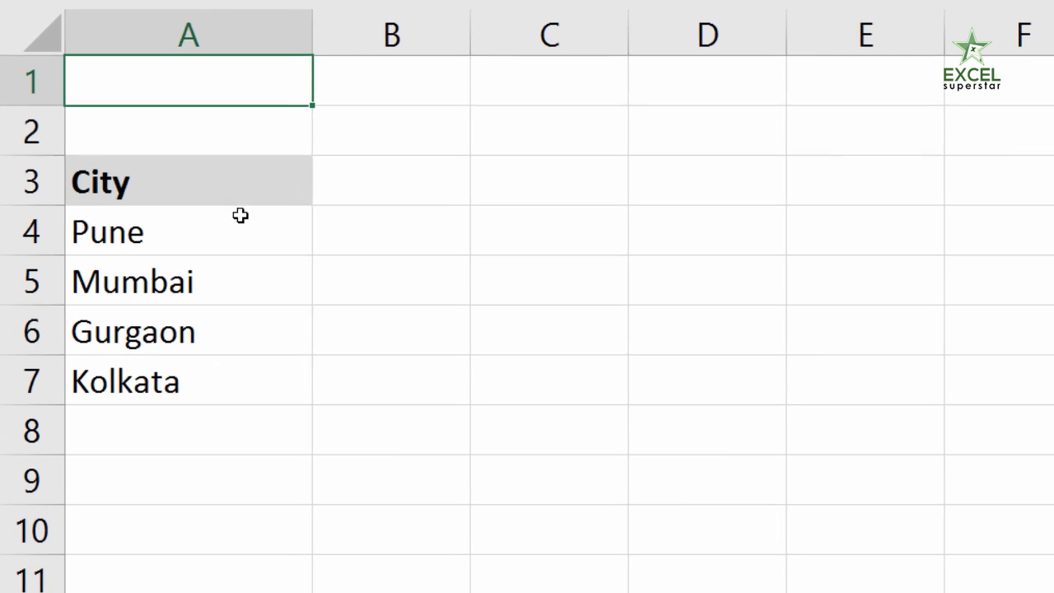
left_click(229, 235)
left_click_drag(241, 249, 232, 394)
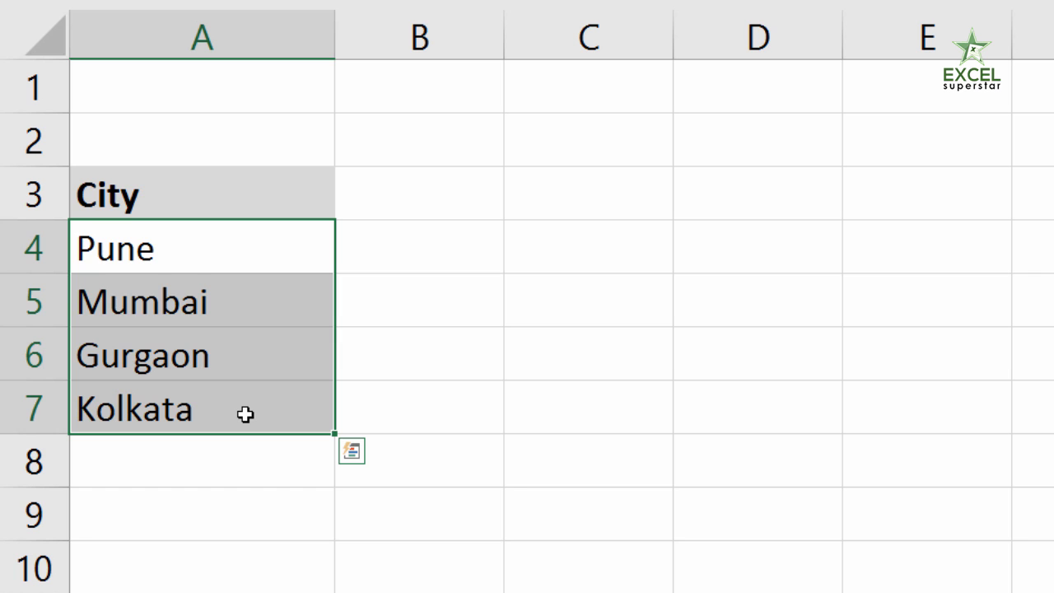
right_click(254, 289)
left_click(319, 263)
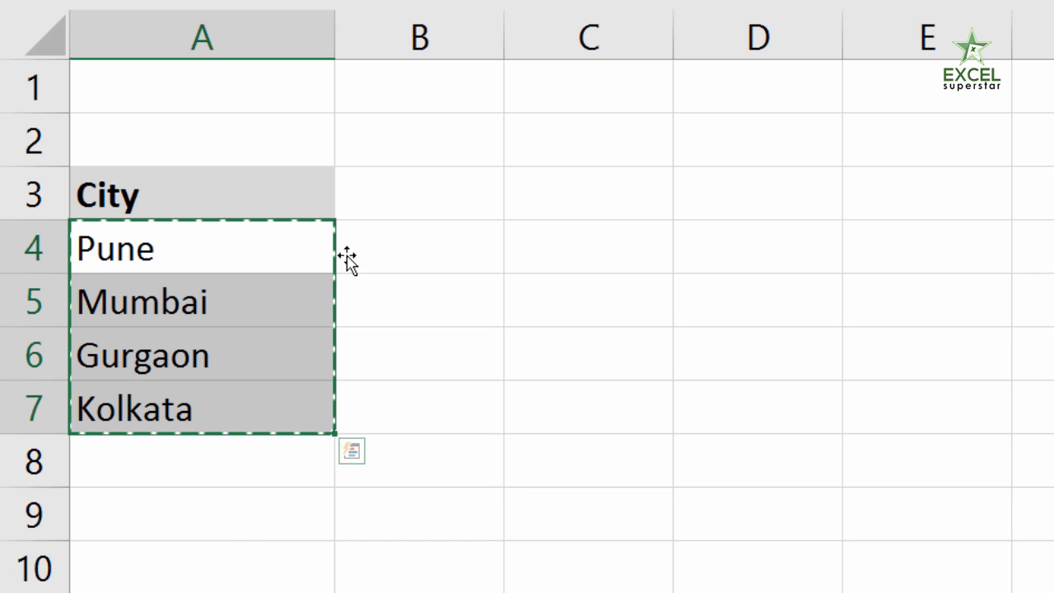
left_click(424, 184)
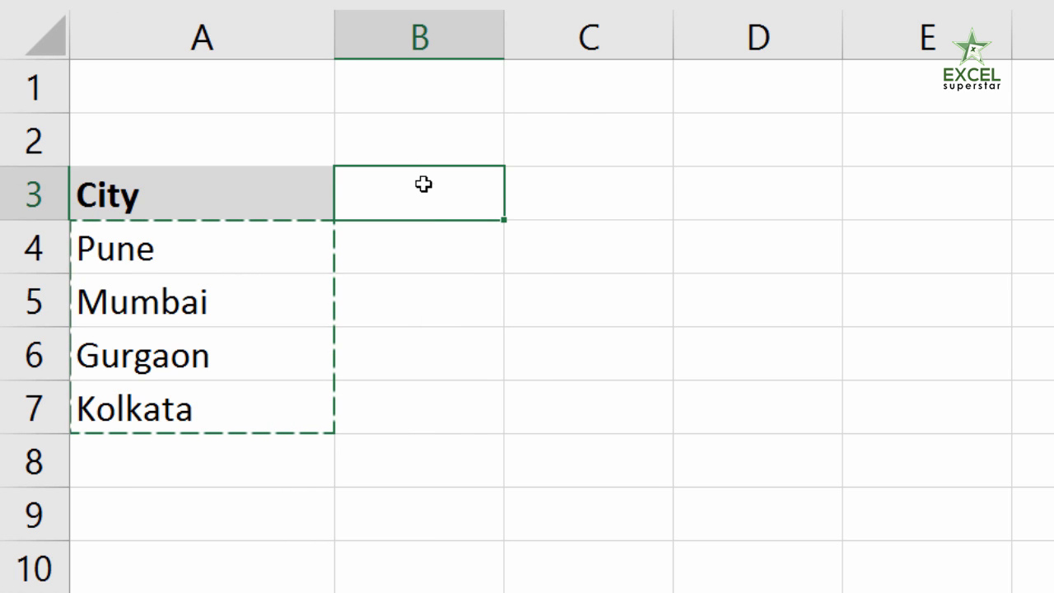
right_click(423, 184)
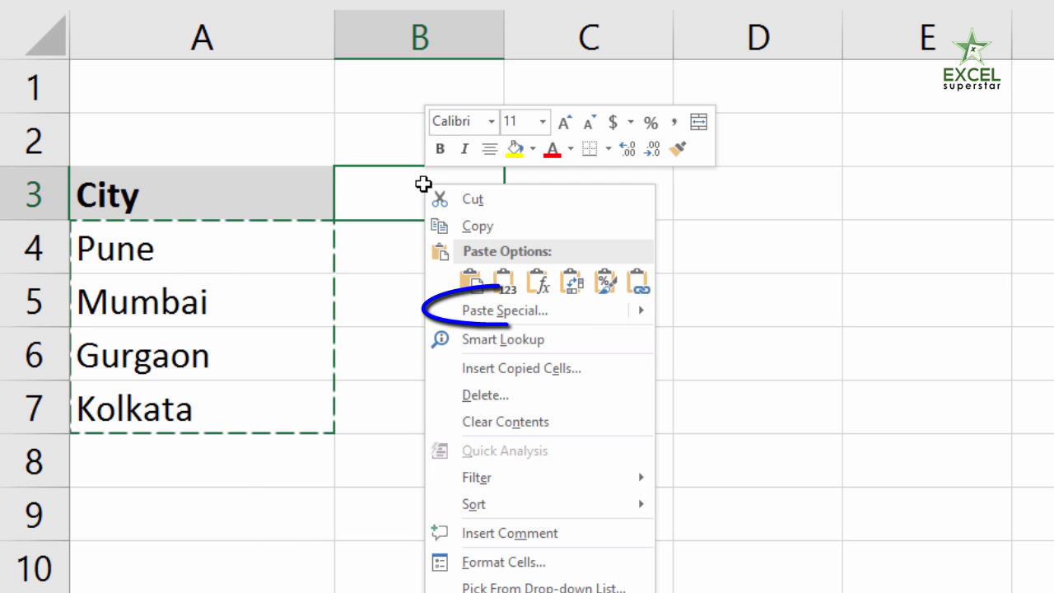
left_click(494, 313)
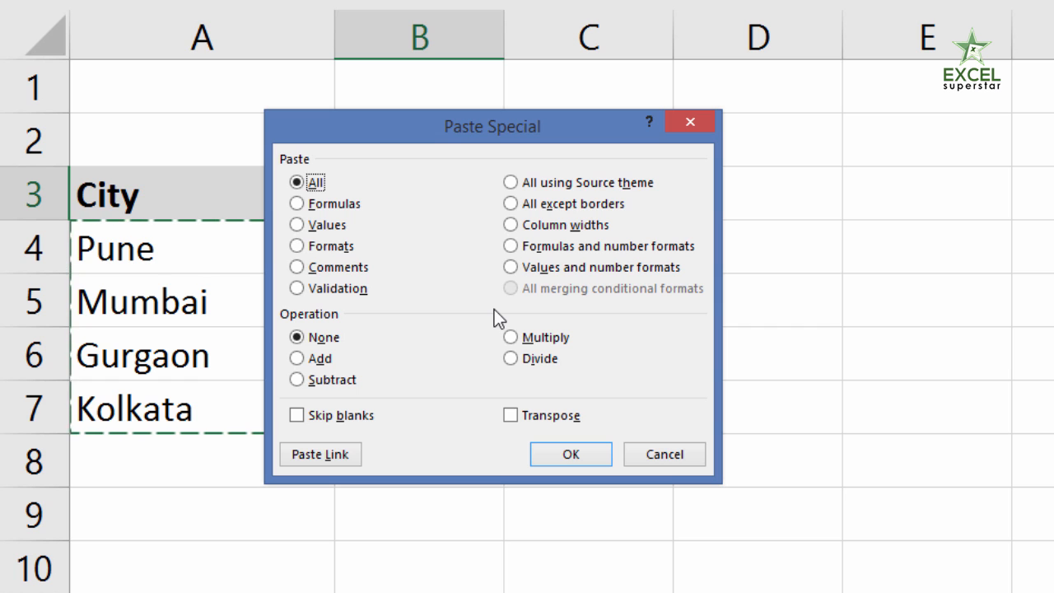
left_click(540, 419)
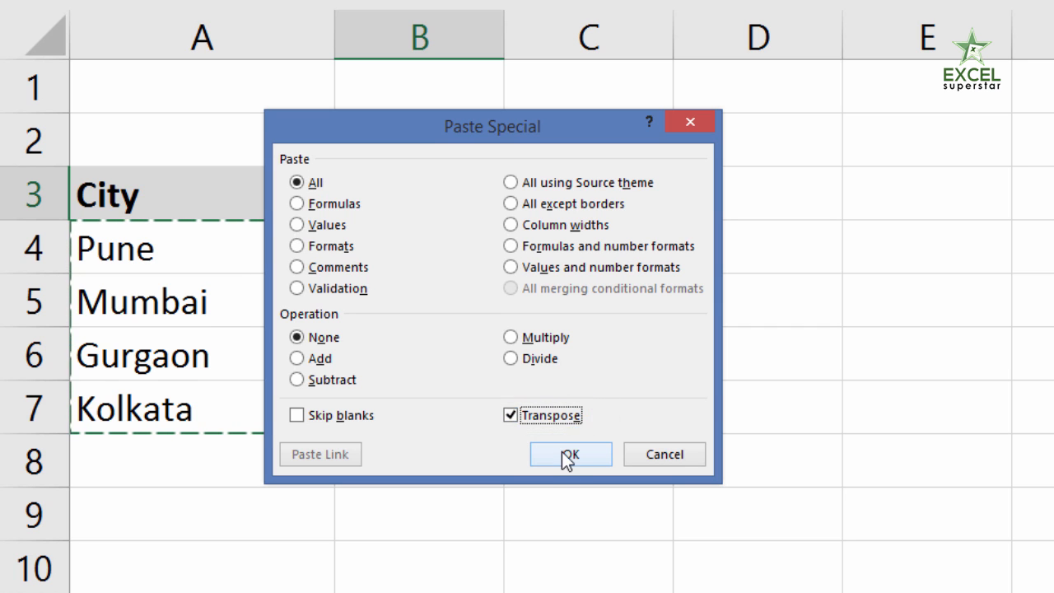
left_click(567, 455)
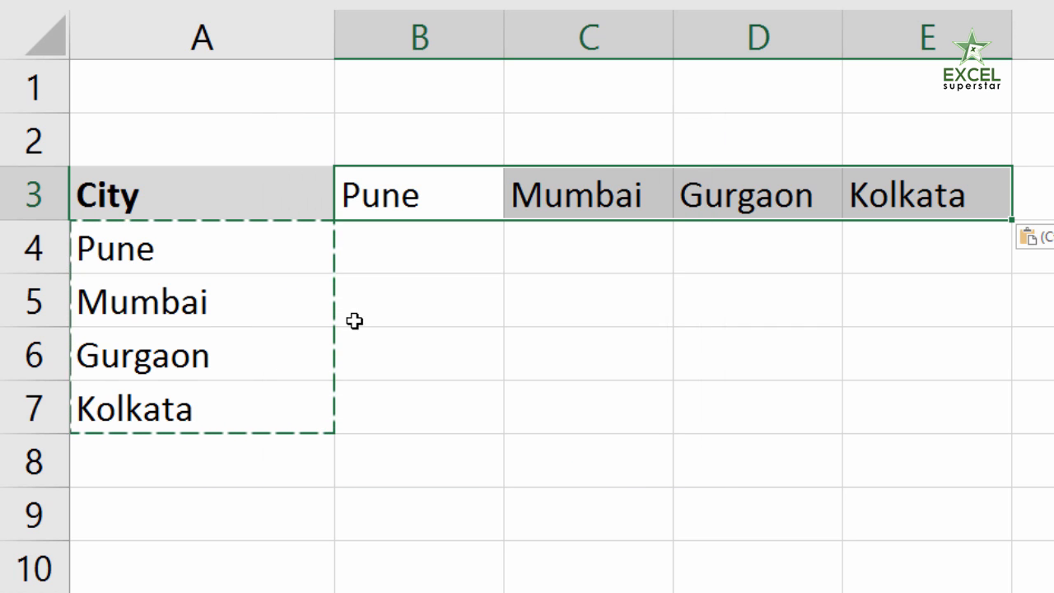
Enter Pune in B8 and Mumbai in C8 by hand as the manual alternative to transposing
left_click(278, 256)
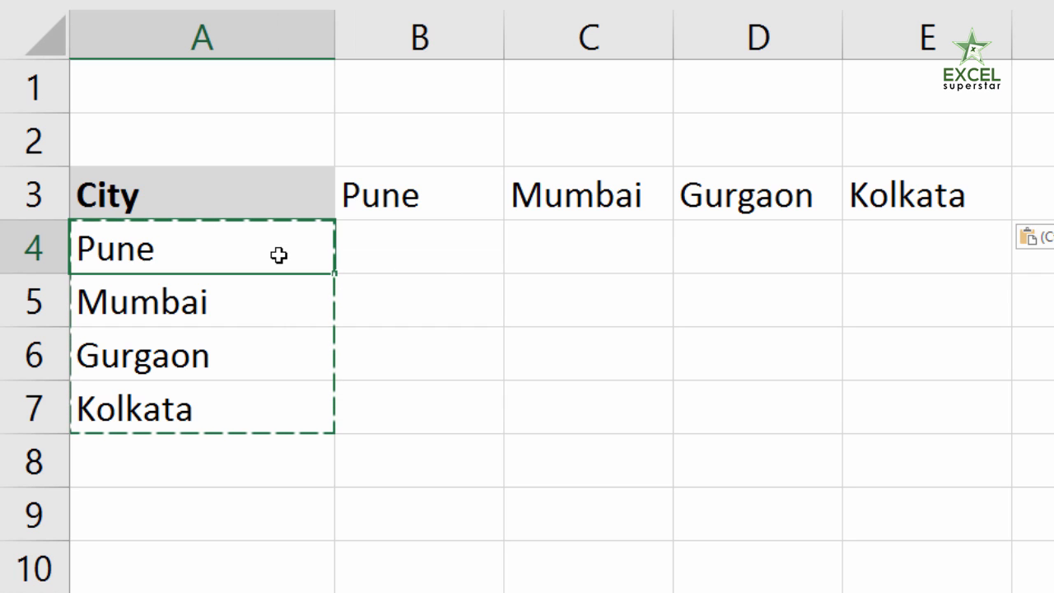
left_click(390, 449)
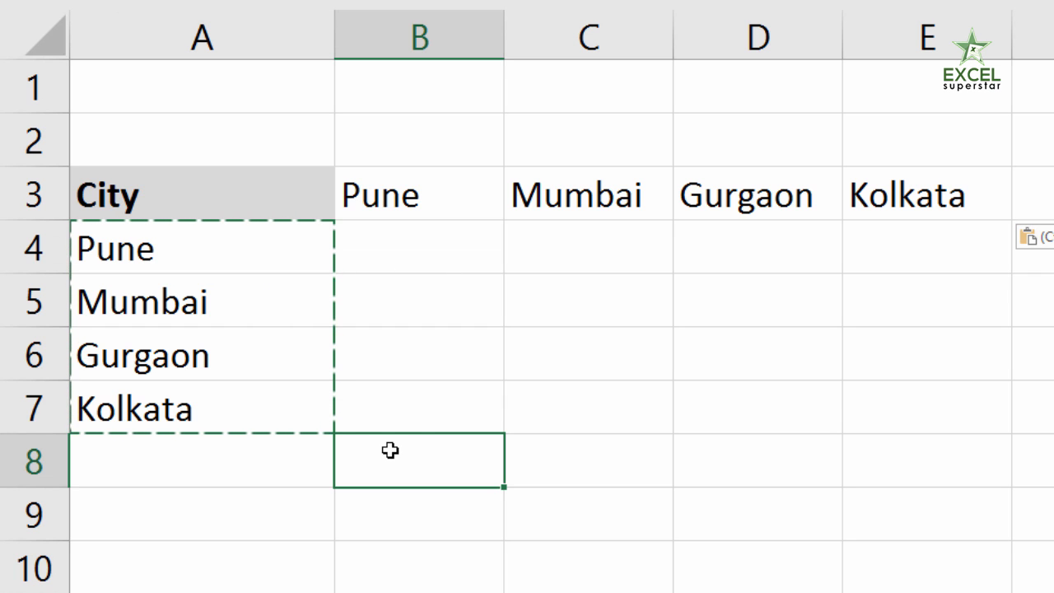
type("Pune")
key("Tab")
type("Mumbai")
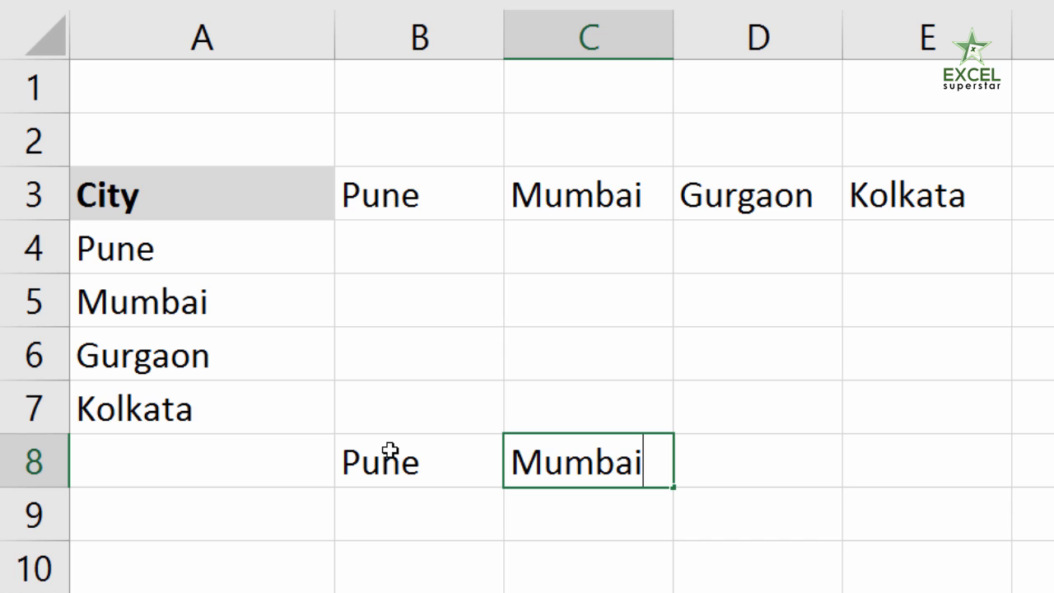
key("Tab")
Clear the manually entered city names from B8:C8
left_click(389, 450)
key("shift+Right")
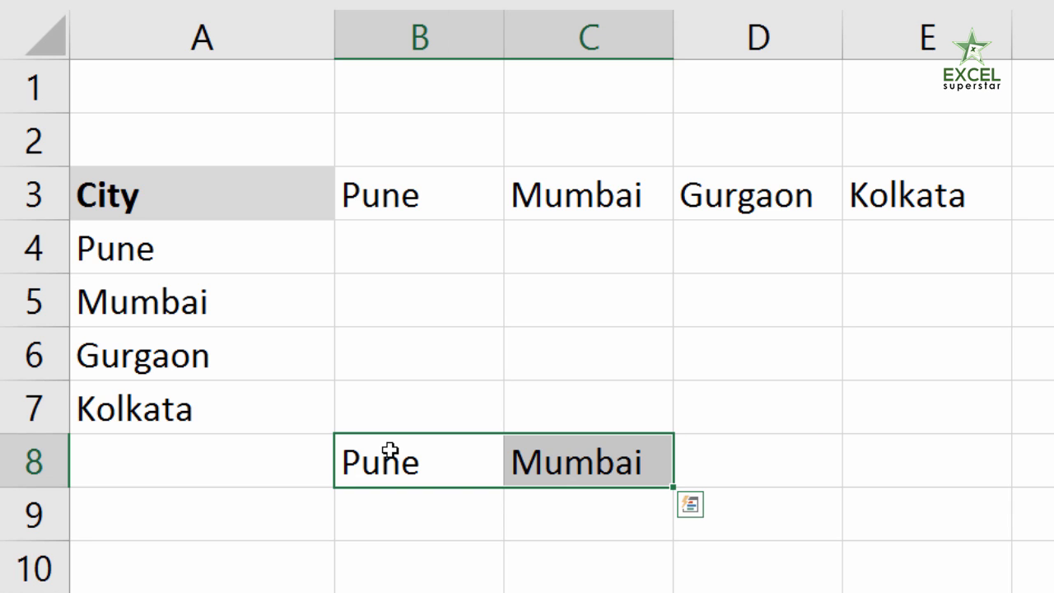
key("Delete")
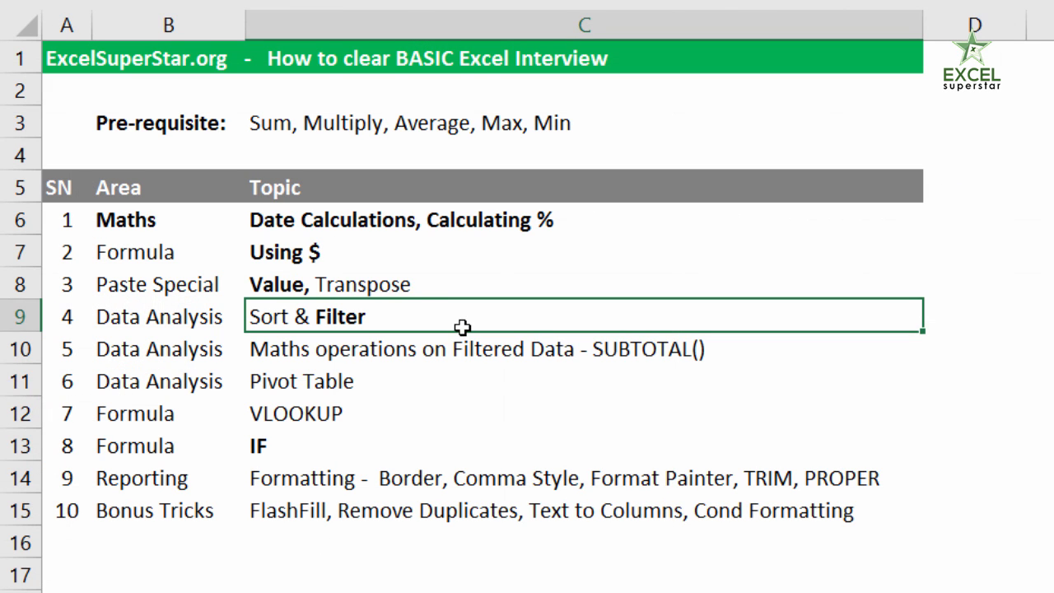
Make the "Transpose" topic in C8 of the Agenda sheet bold
left_click(395, 273)
key("ctrl+b")
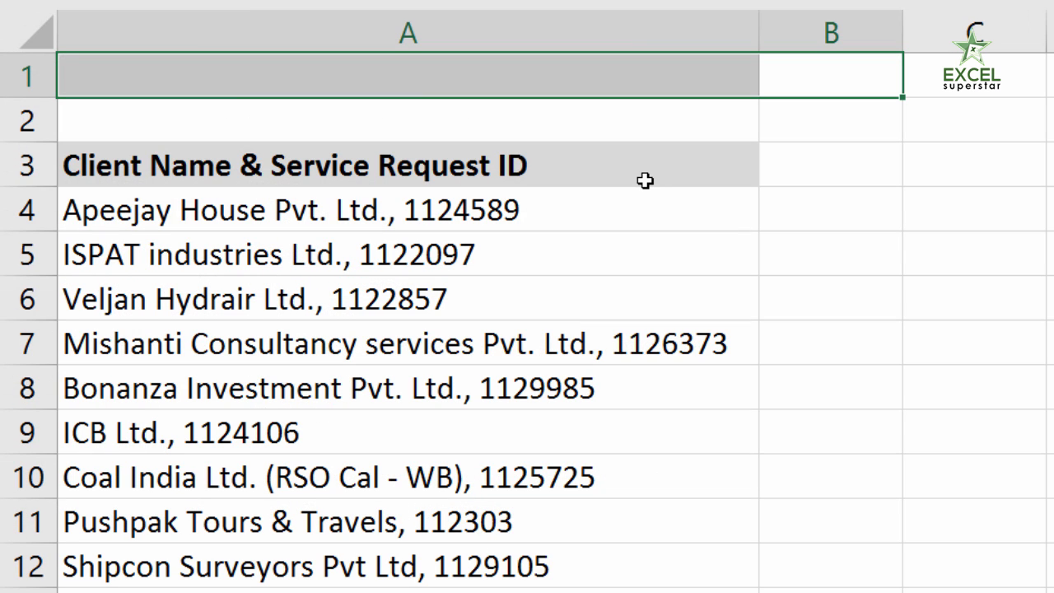
On the Client Name & Service Request ID sheet, examine the request ID after the comma in A4
left_click(660, 193)
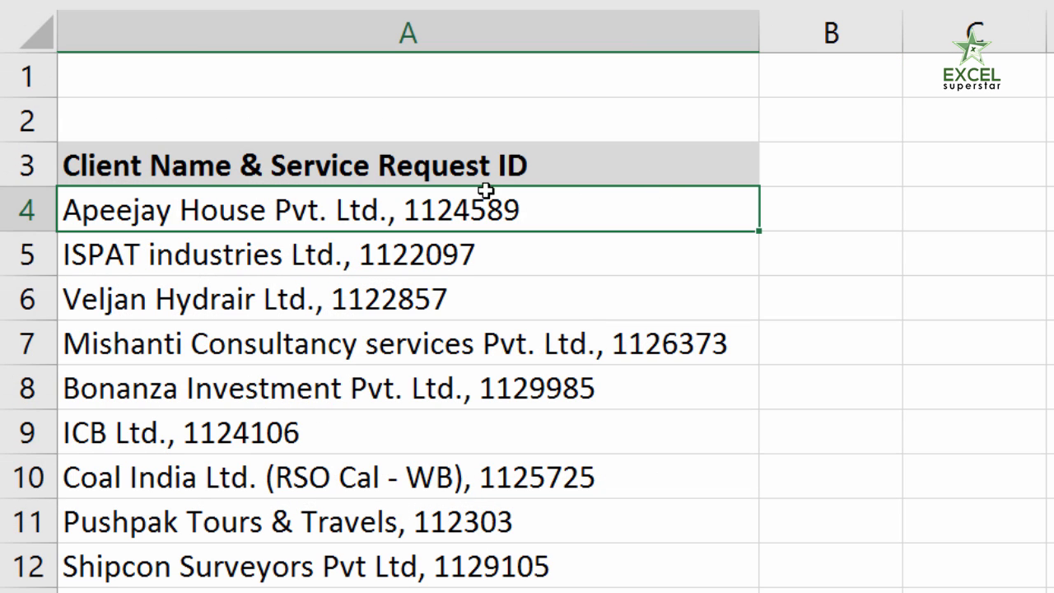
double_click(423, 198)
left_click_drag(406, 206, 554, 216)
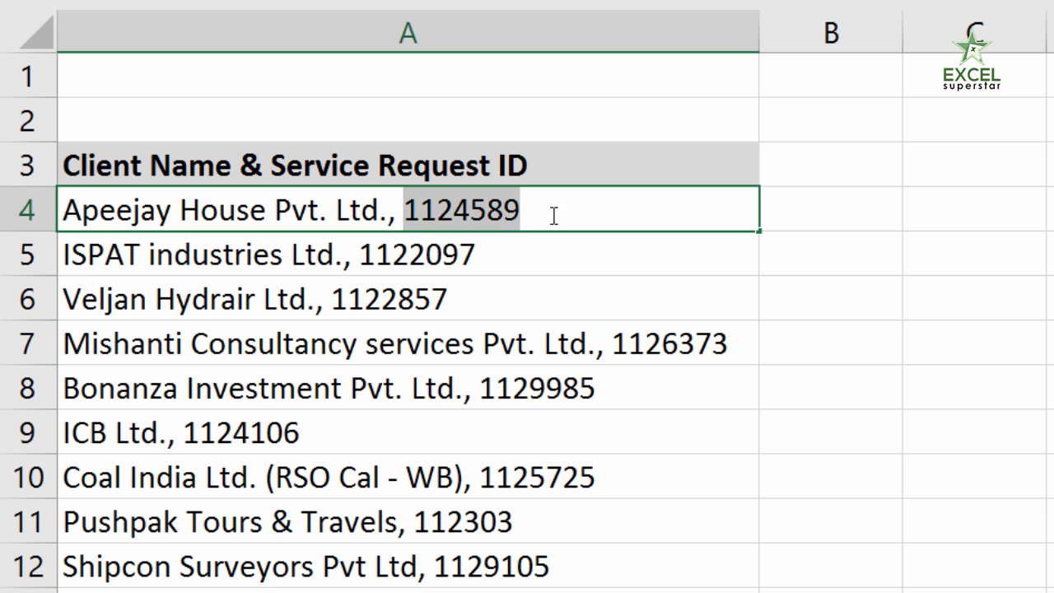
Split the client entries in A4:A8 with Text to Columns as Delimited data, adding Comma as a delimiter
left_click(436, 330)
left_click_drag(474, 237, 442, 396)
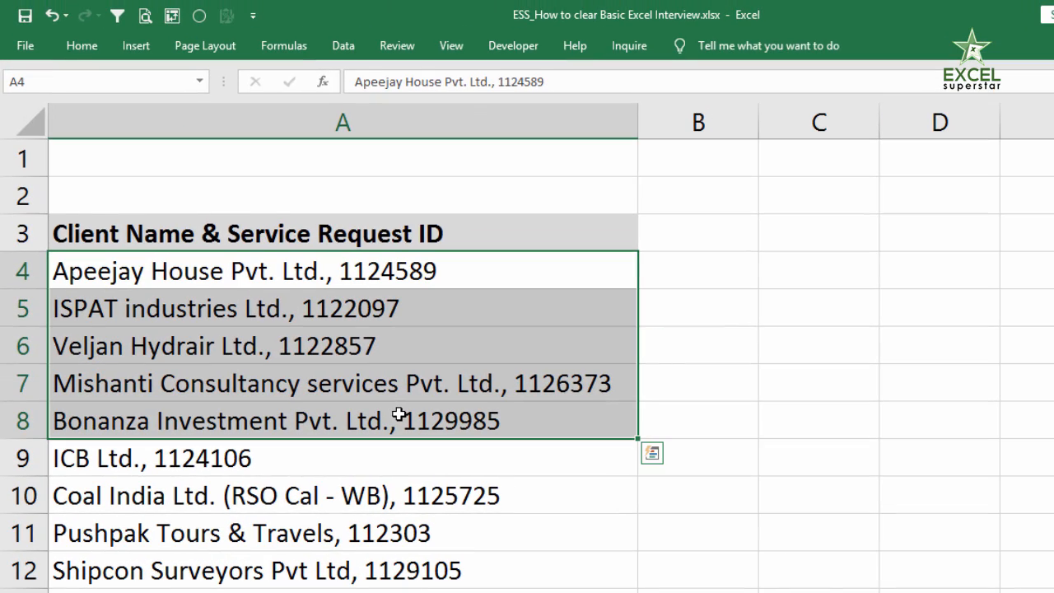
left_click(345, 47)
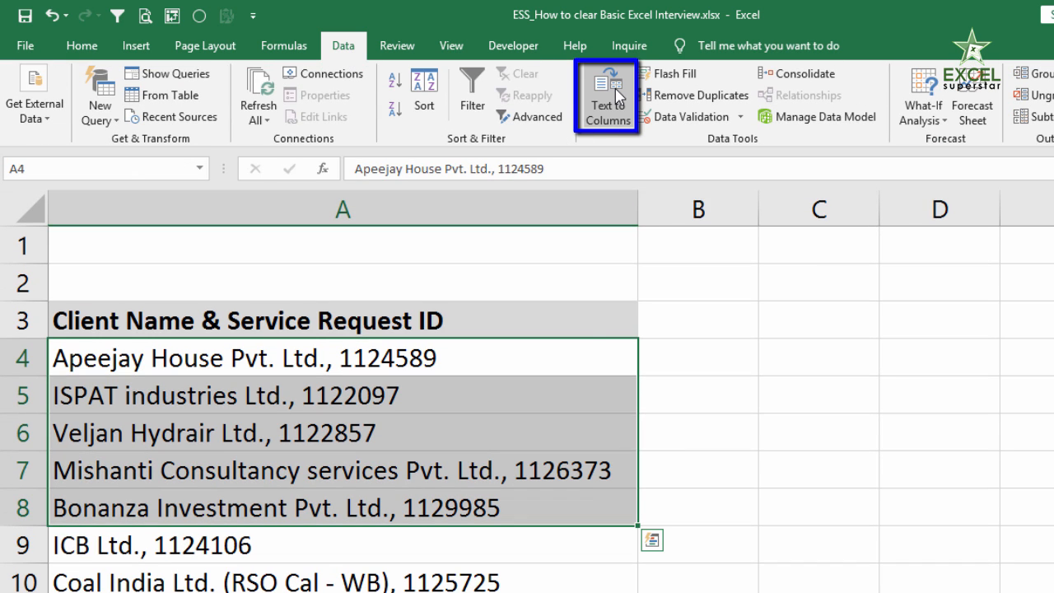
left_click(610, 95)
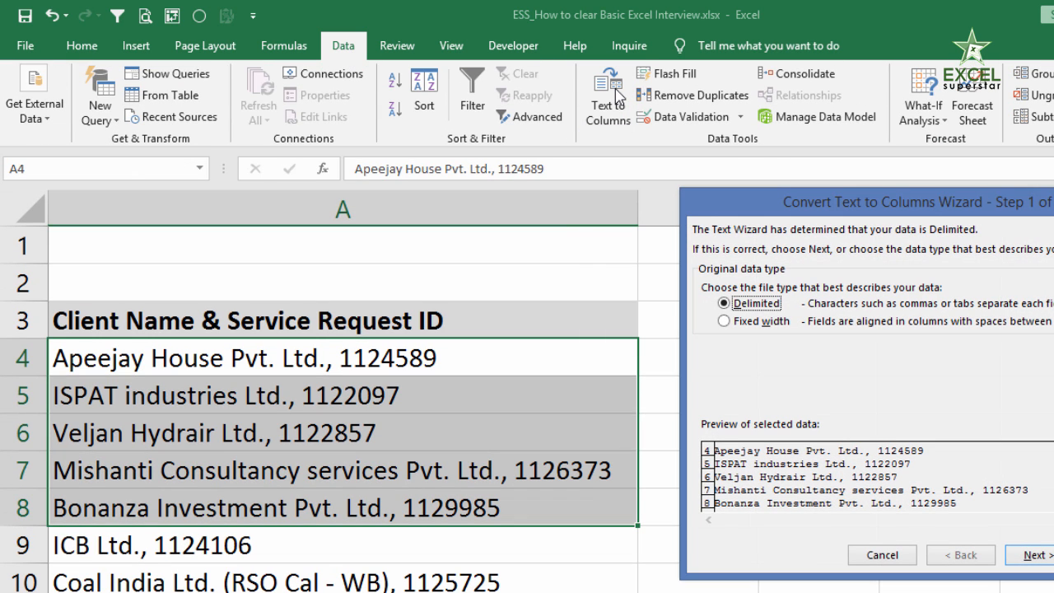
left_click_drag(744, 209, 554, 190)
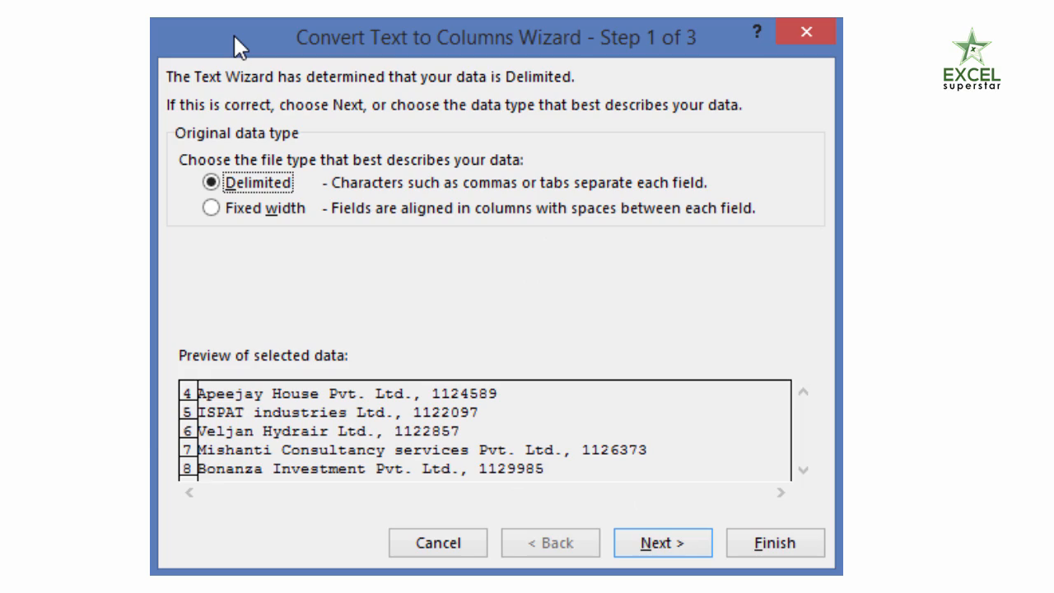
left_click(663, 545)
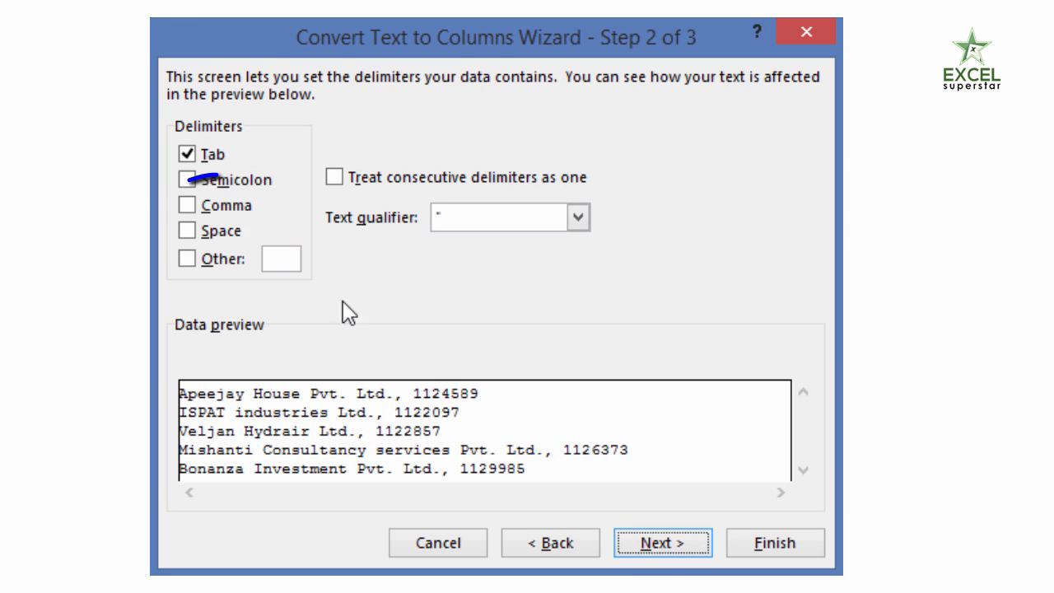
left_click(211, 207)
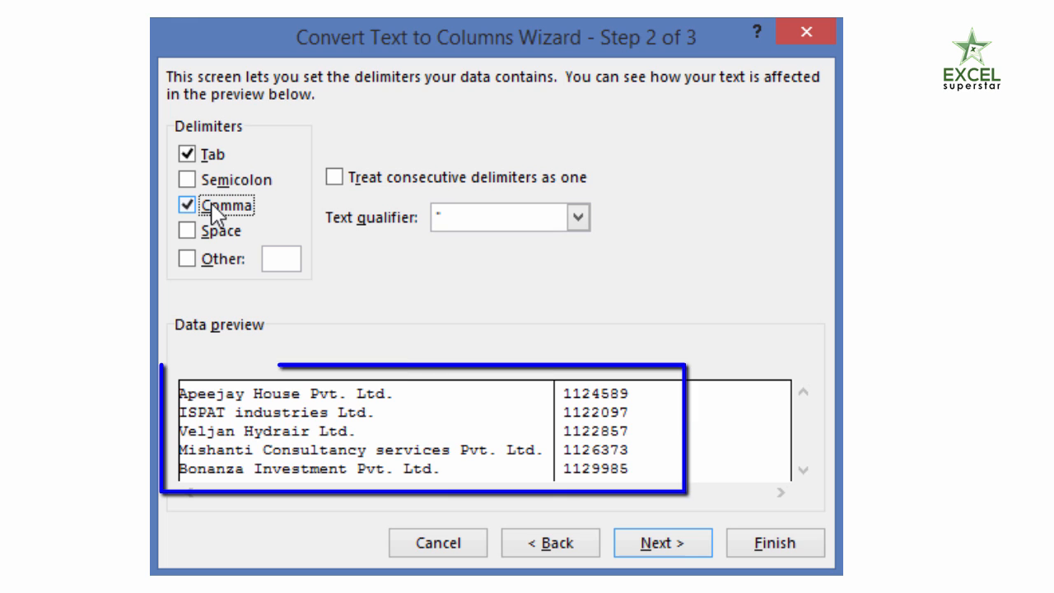
left_click(216, 212)
left_click(215, 211)
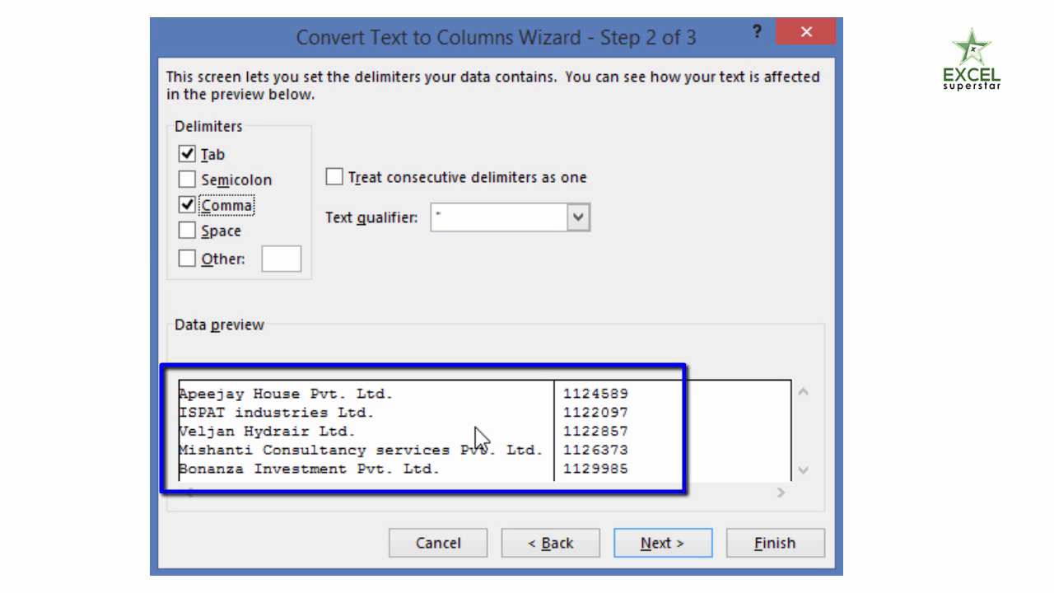
left_click(779, 545)
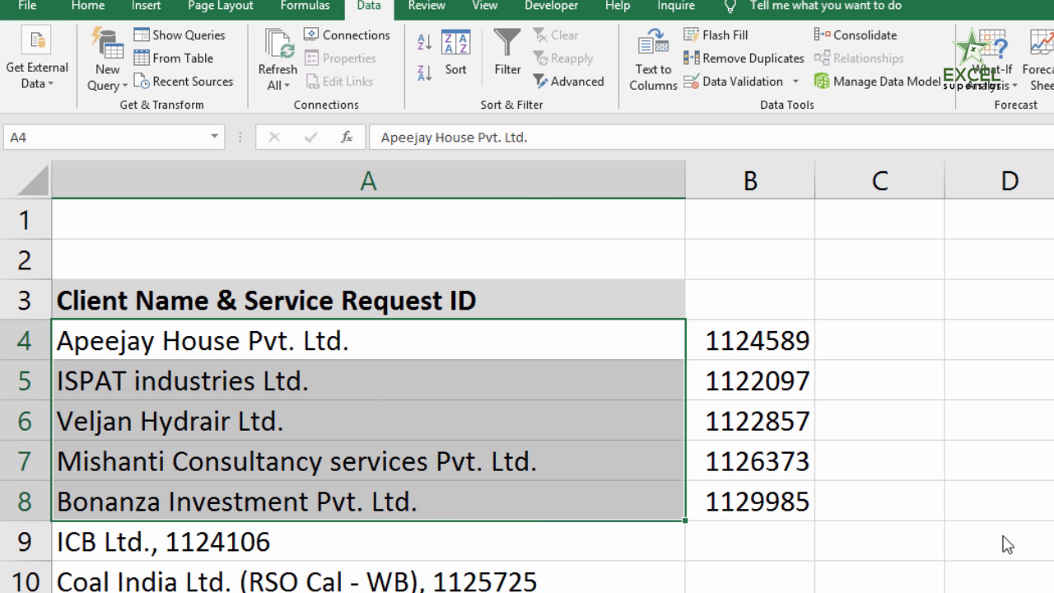
Undo the Text to Columns split of A4:A8 and select the empty cell B4
key("ctrl+z")
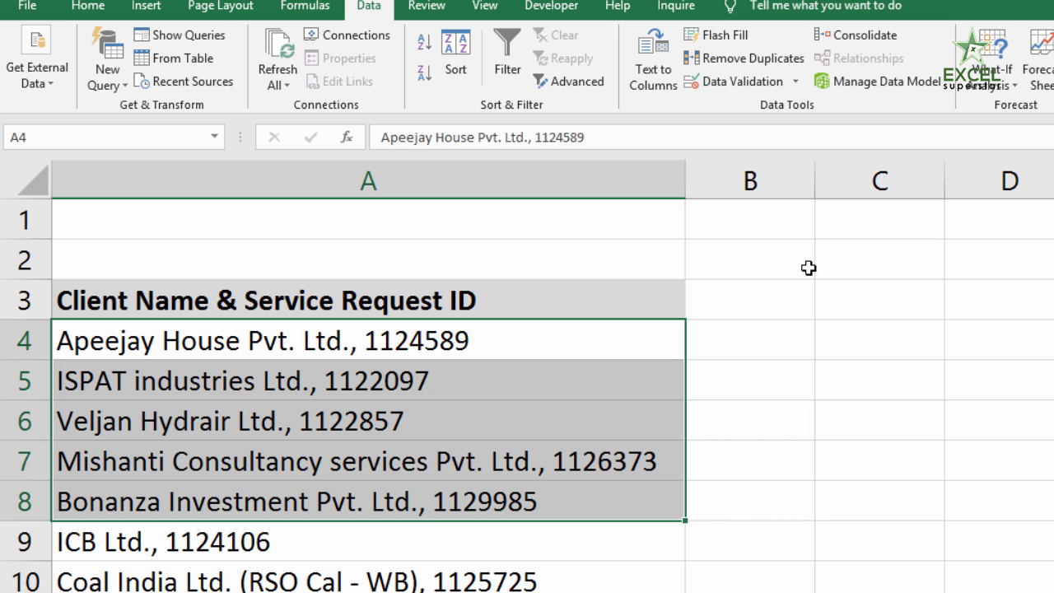
left_click(755, 351)
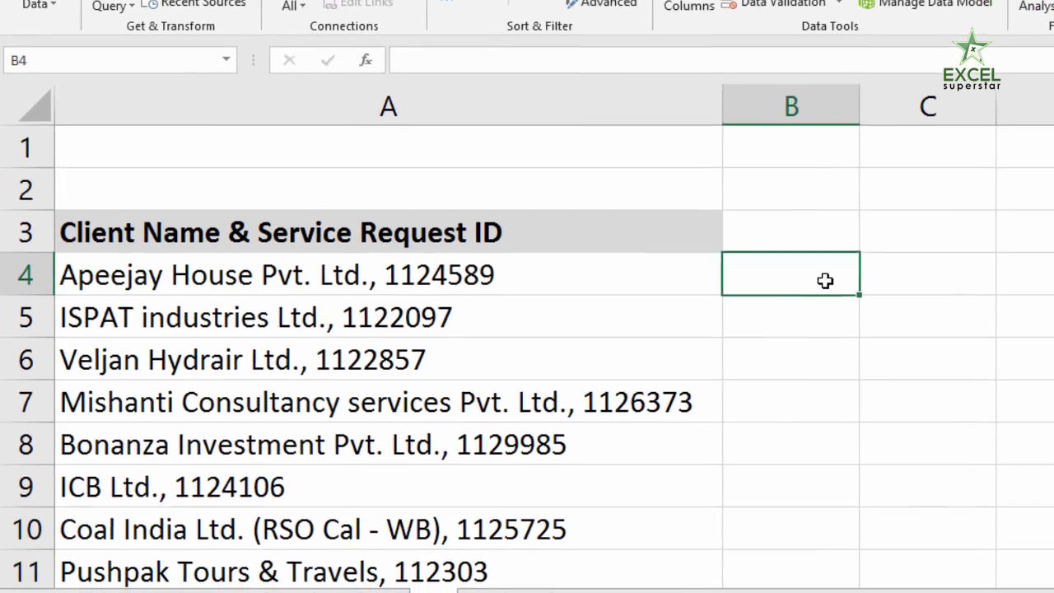
Enter the service request ID from A4 in B4 and Flash Fill the remaining request IDs from B5 down
type("112")
type("4589")
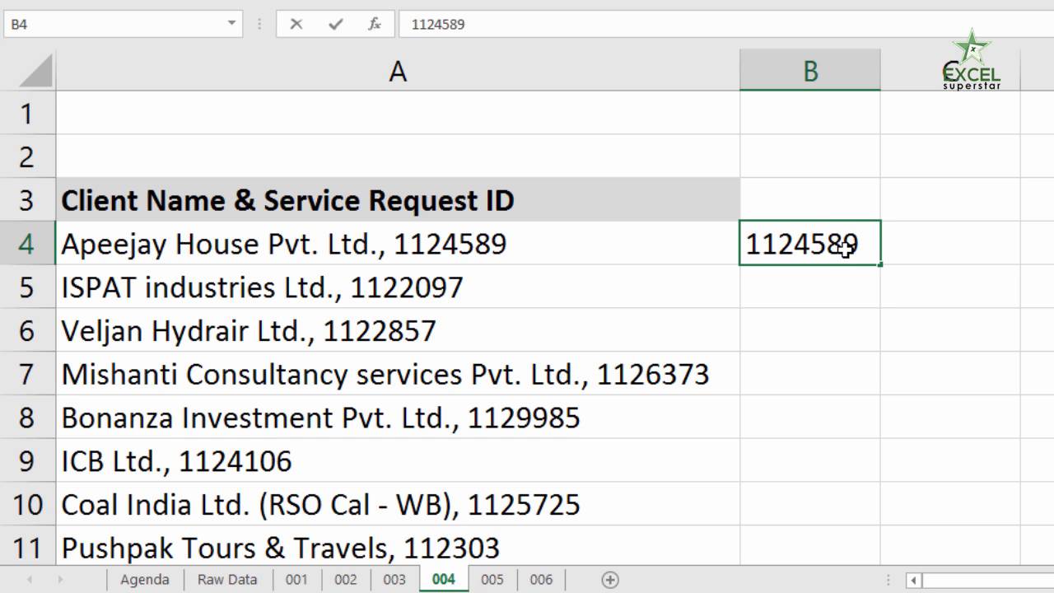
key("Return")
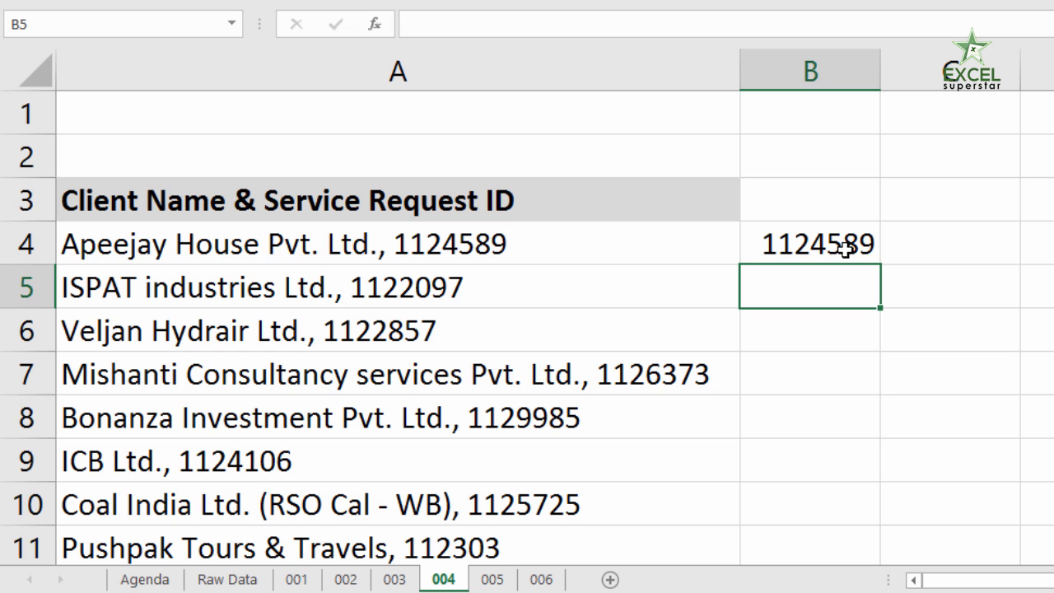
key("ctrl+e")
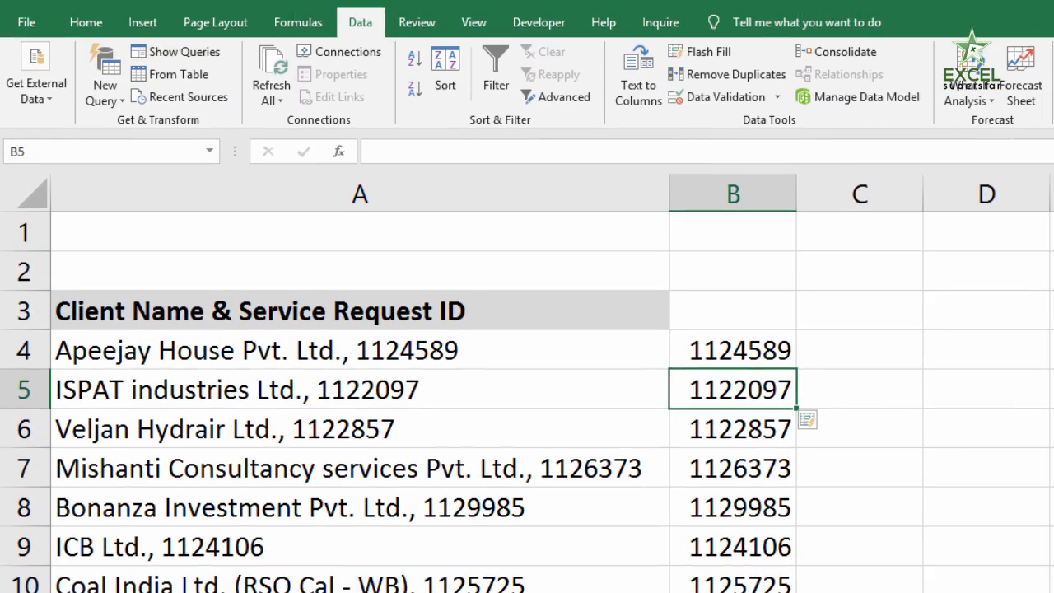
Undo the Flash Fill in column B and run Flash Fill again with the example cell B4 selected
key("ctrl+z")
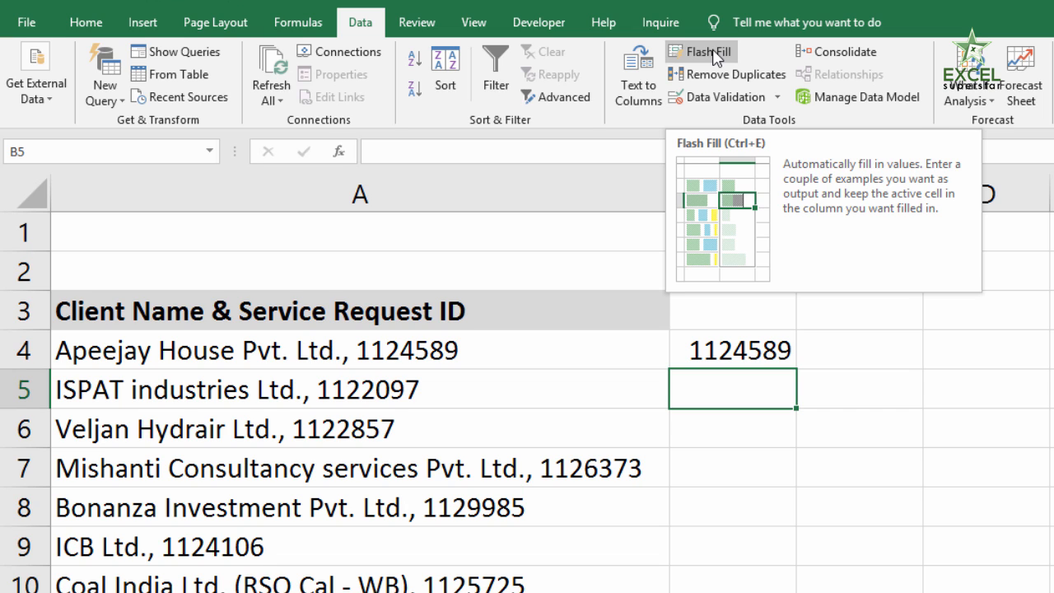
left_click(714, 418)
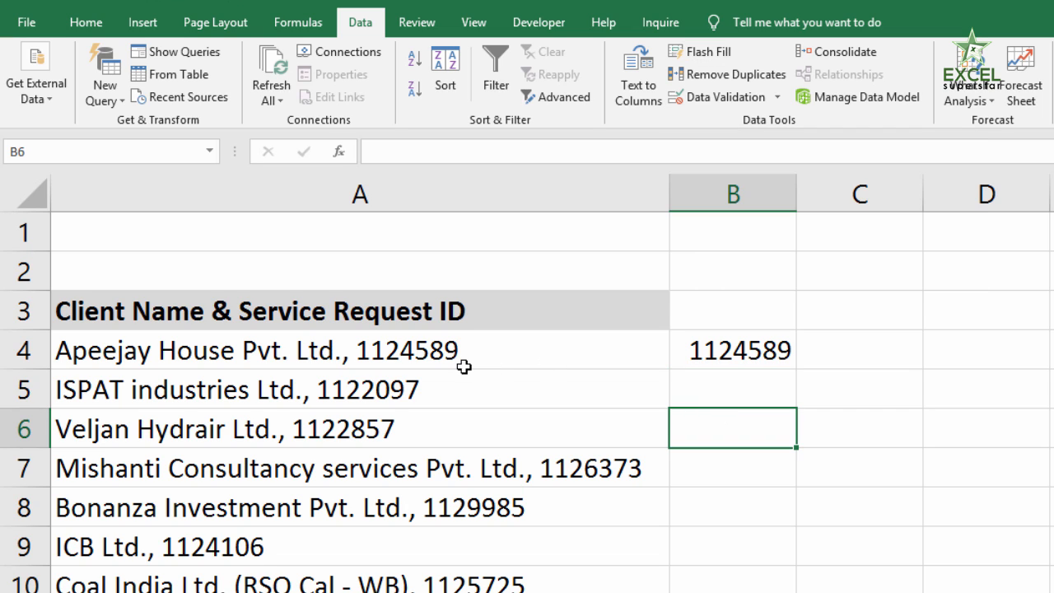
left_click_drag(464, 364, 700, 387)
left_click(737, 353)
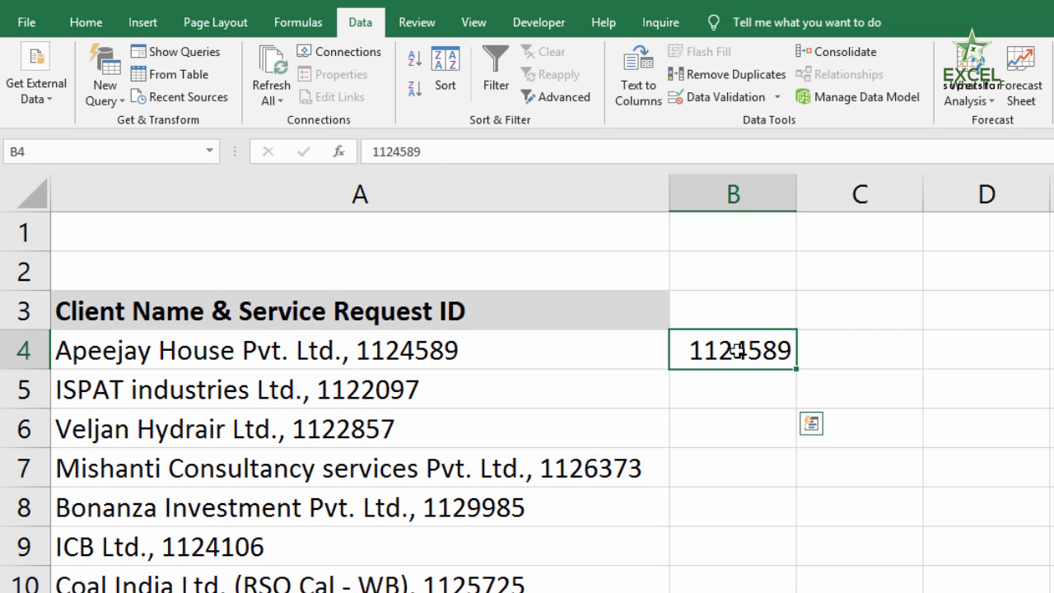
key("ctrl+e")
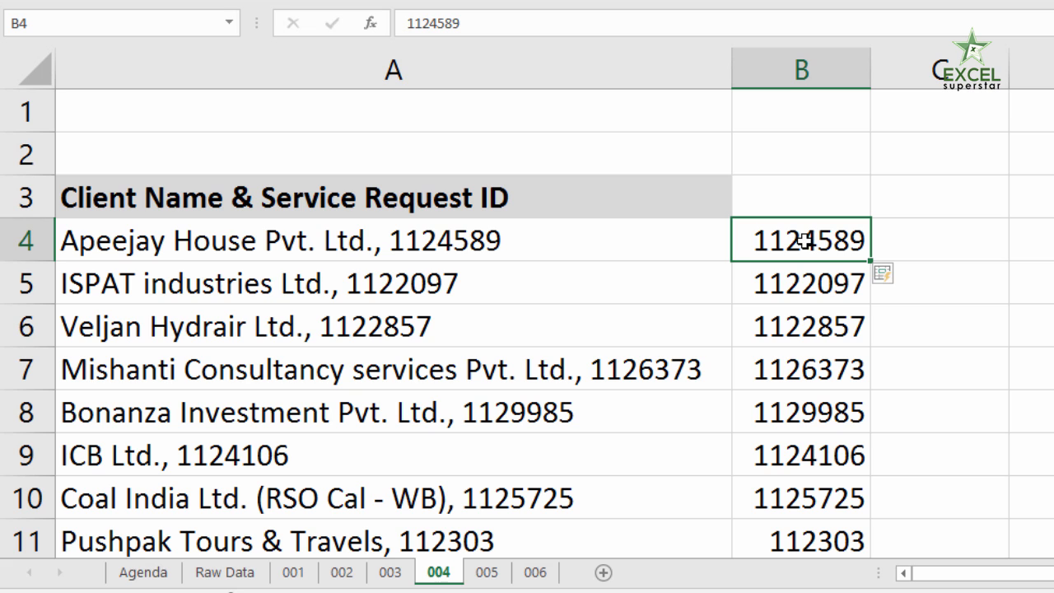
On the Agenda sheet, make "FlashFill," and "Text to Columns," bold within the Bonus Tricks topic in C15
left_click(145, 574)
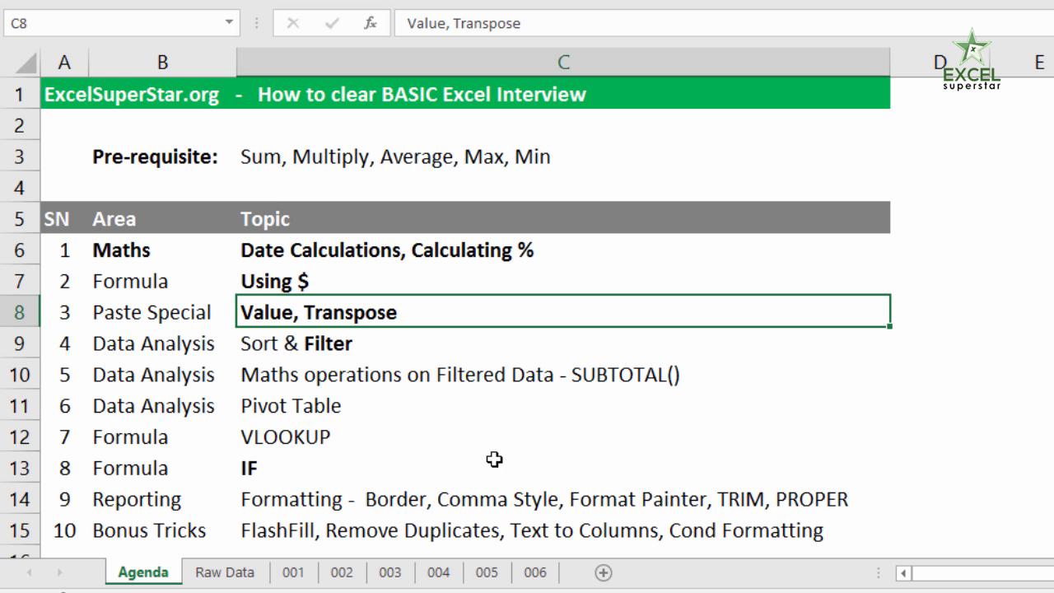
double_click(367, 527)
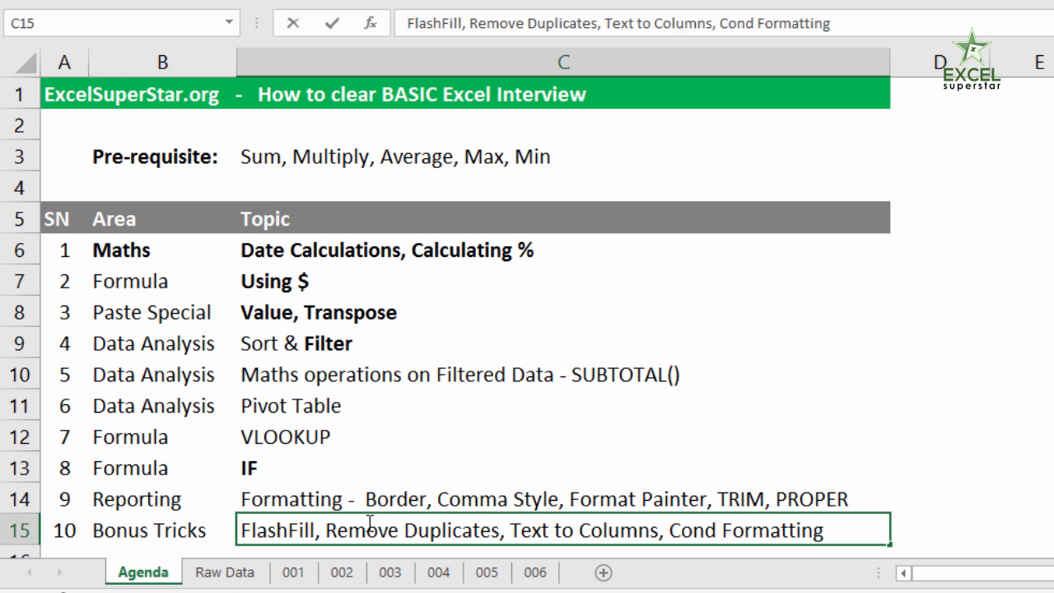
left_click_drag(328, 536, 132, 492)
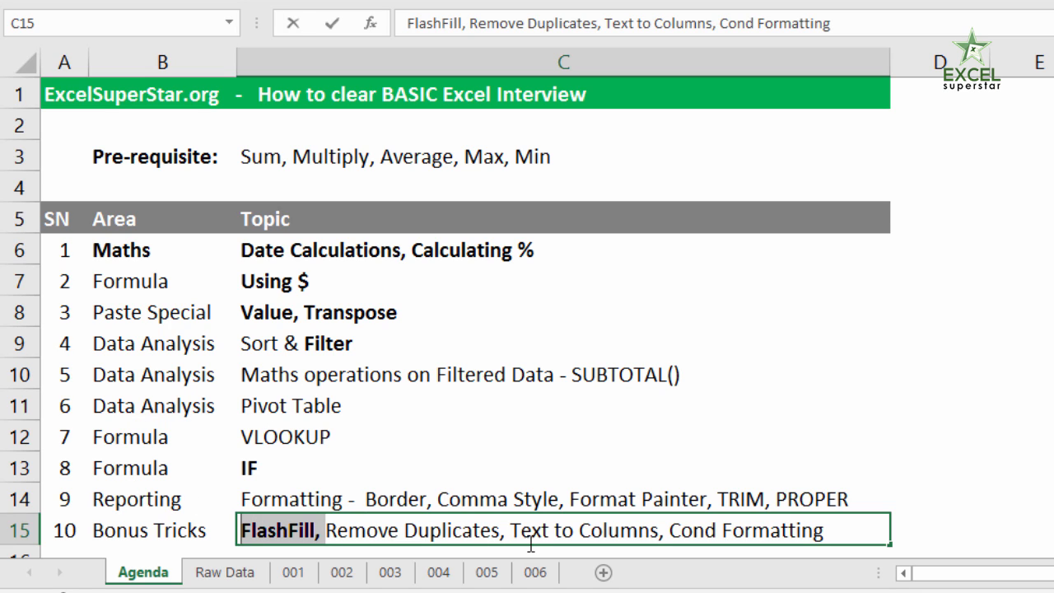
left_click_drag(512, 532, 659, 528)
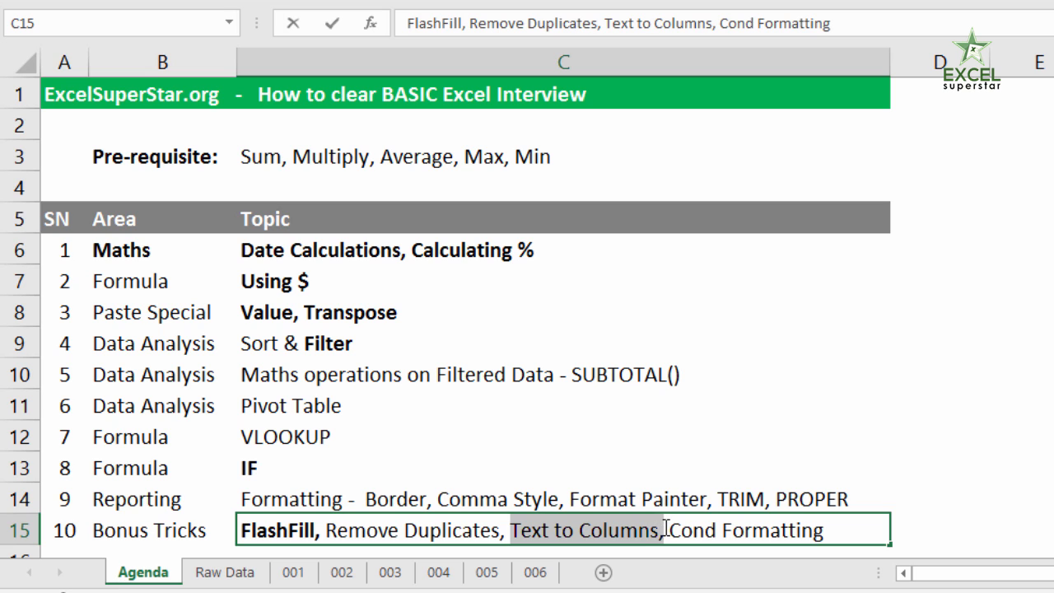
key("ctrl+b")
key("Return")
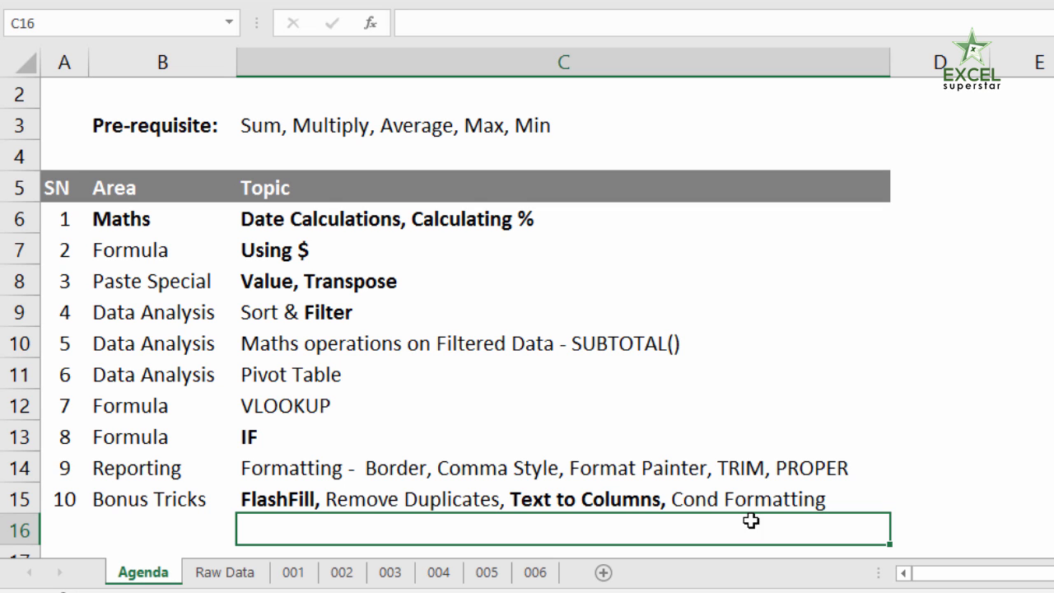
On sheet 005, start a VLOOKUP formula in B4 with the client ID in A4 as the lookup value
left_click(421, 580)
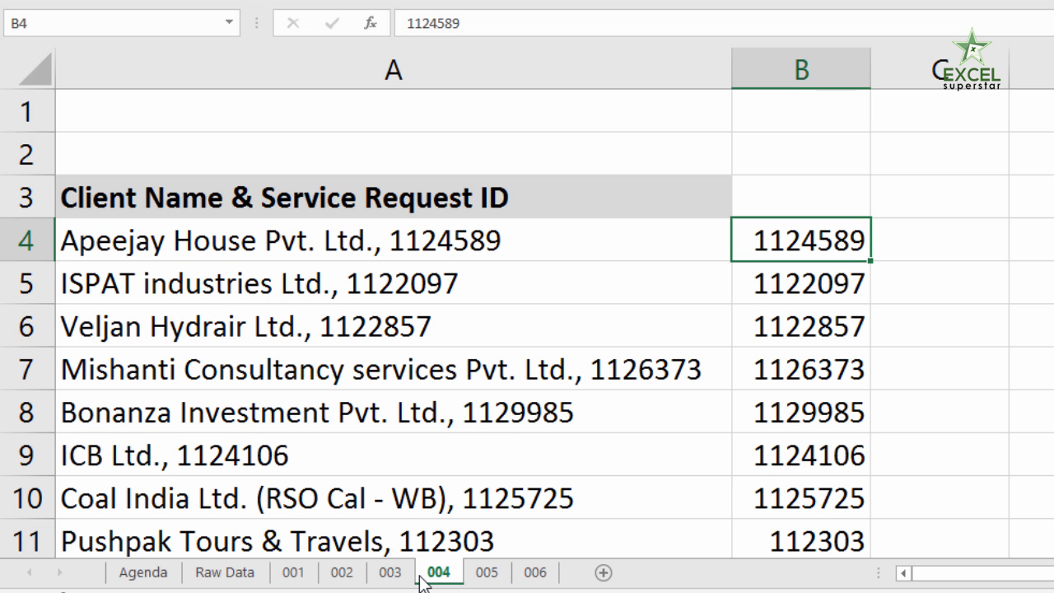
left_click(491, 574)
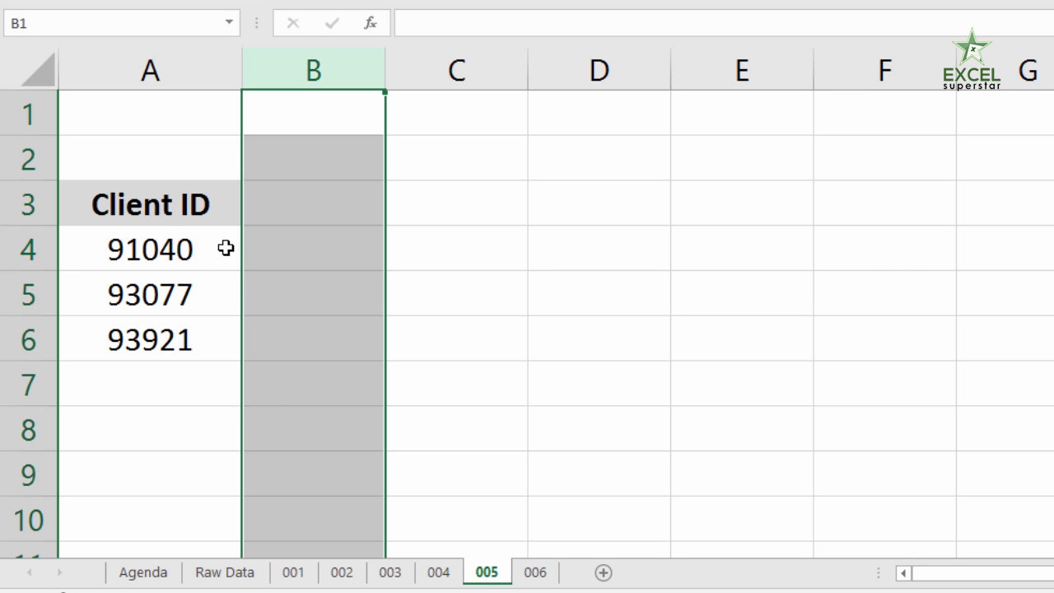
left_click_drag(171, 240, 302, 338)
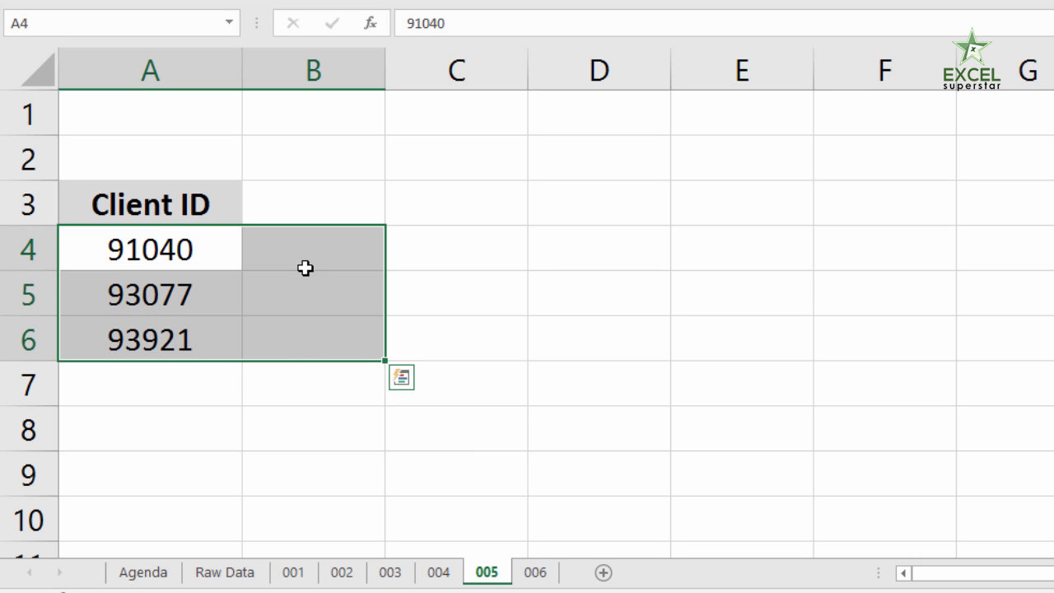
left_click_drag(235, 257, 317, 340)
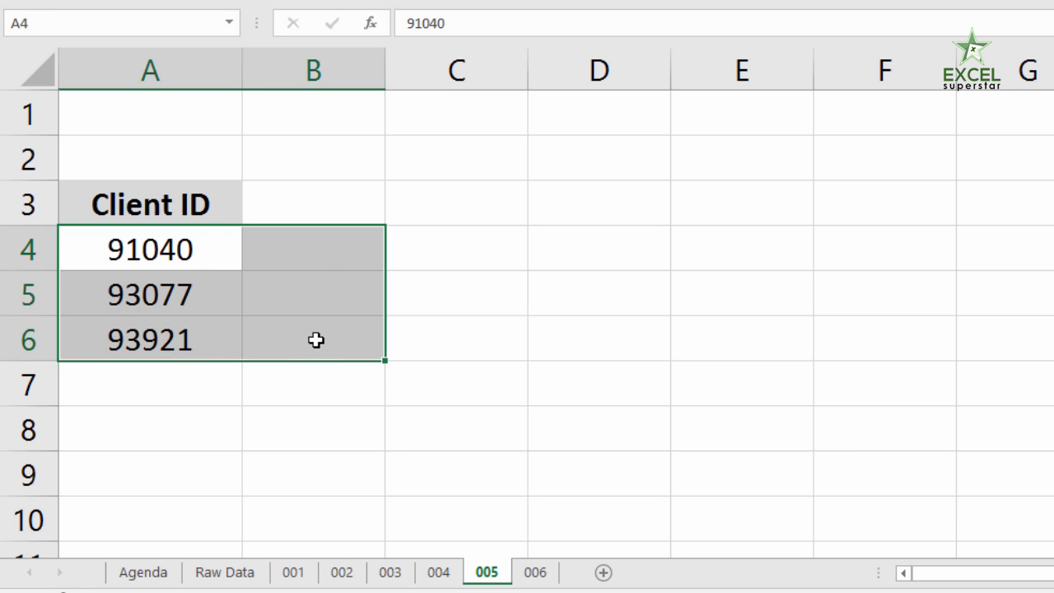
left_click(314, 243)
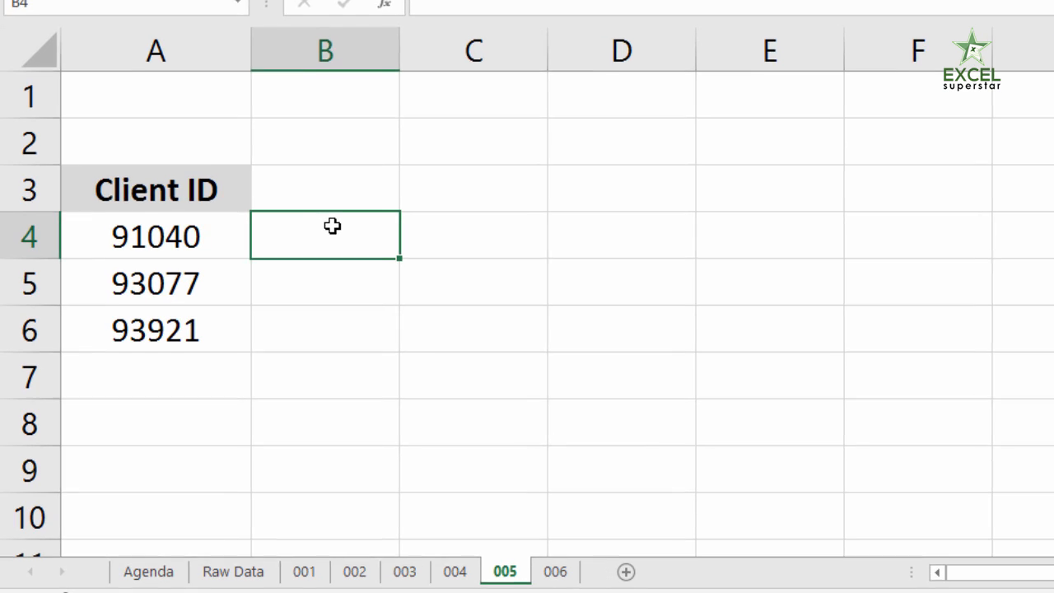
type("=vl")
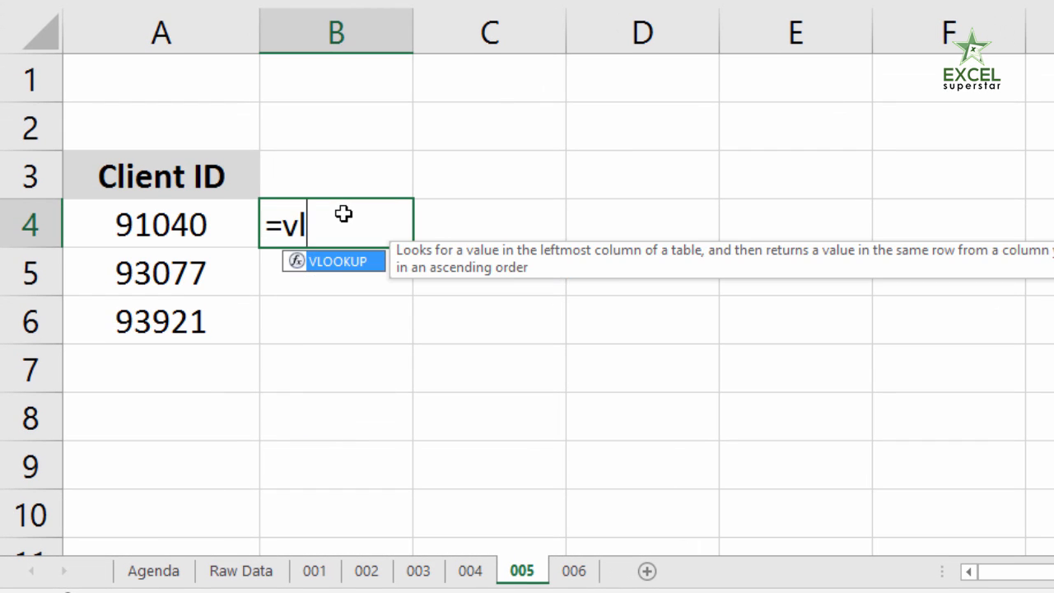
key("Tab")
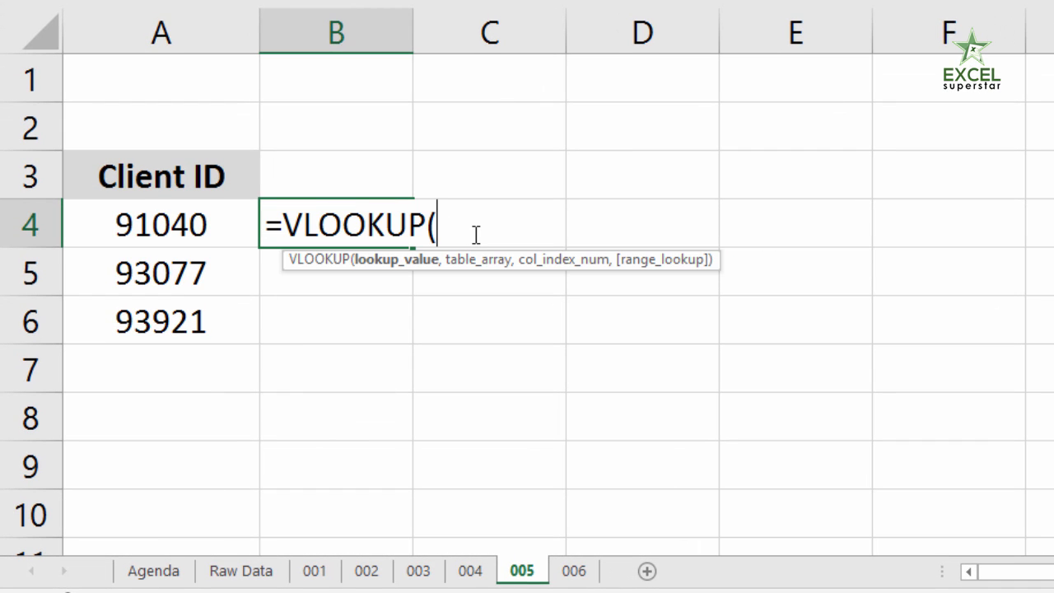
left_click(185, 230)
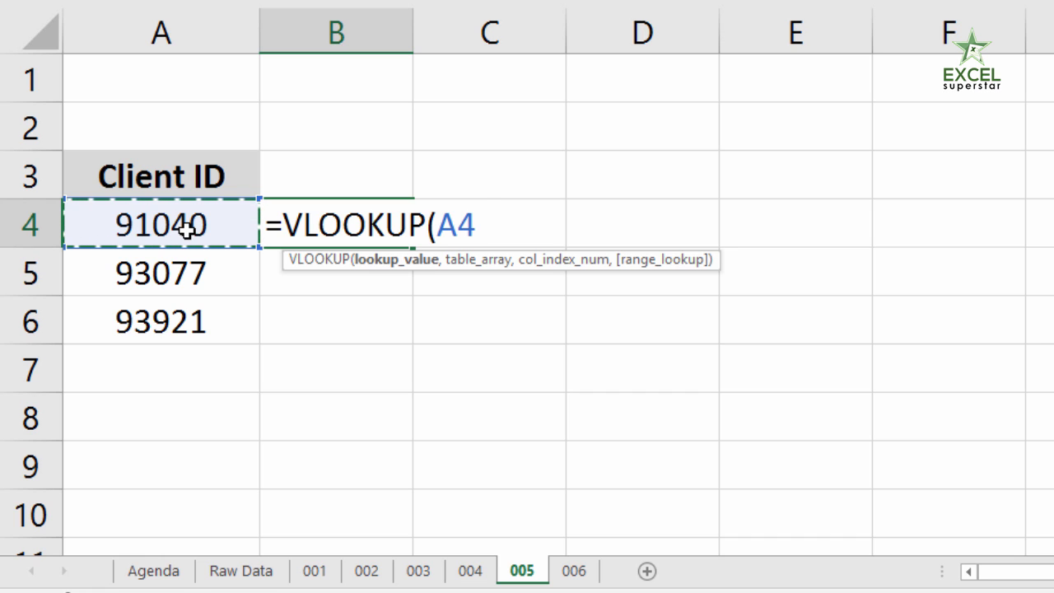
type(",")
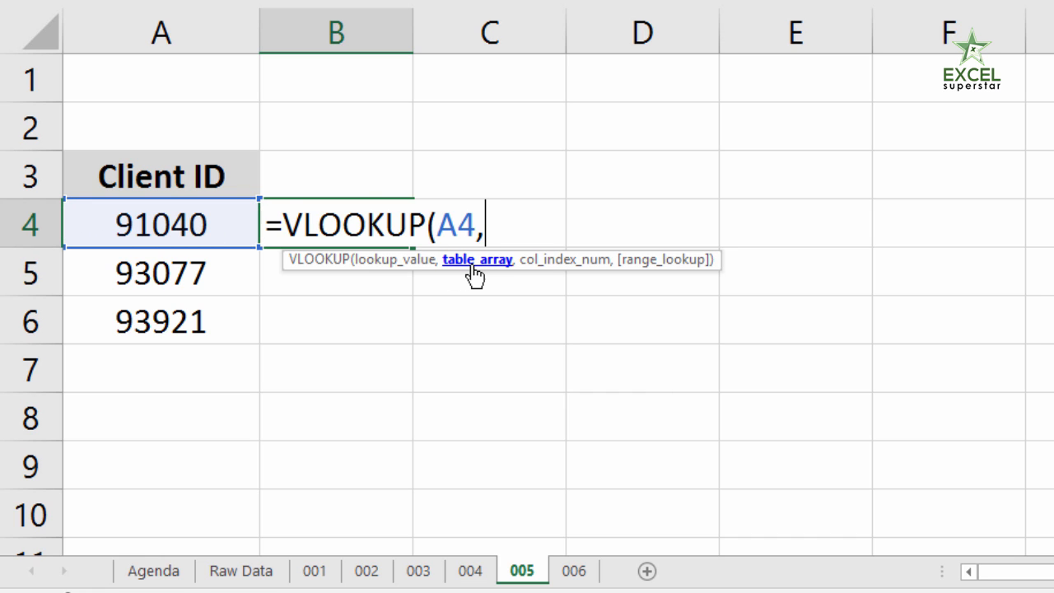
Set the VLOOKUP table array to the Raw Data range B3:E48 with absolute references, $B$3:$E$48
left_click(269, 577)
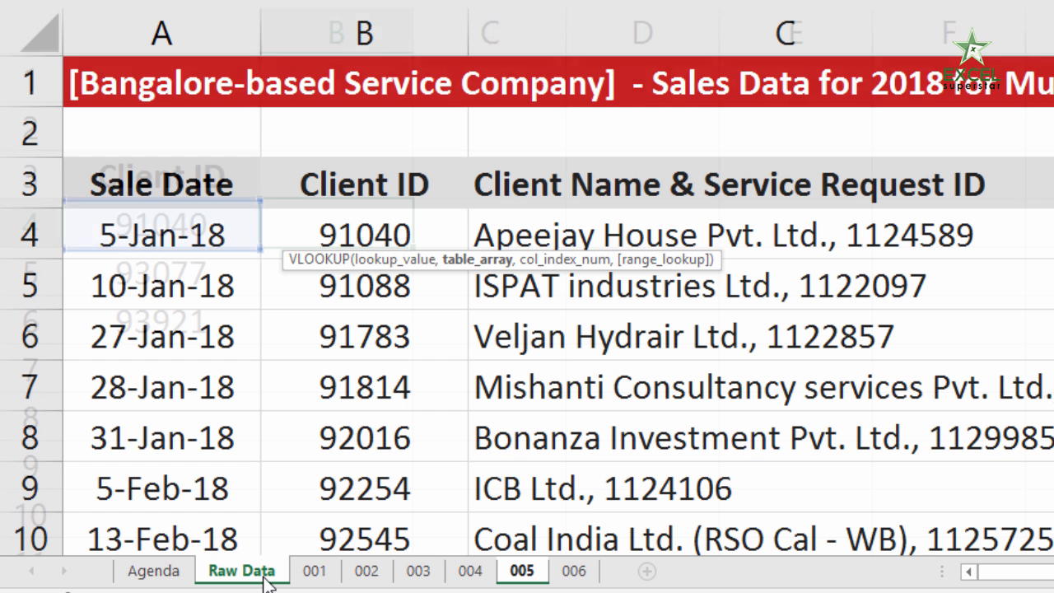
left_click_drag(349, 183, 893, 414)
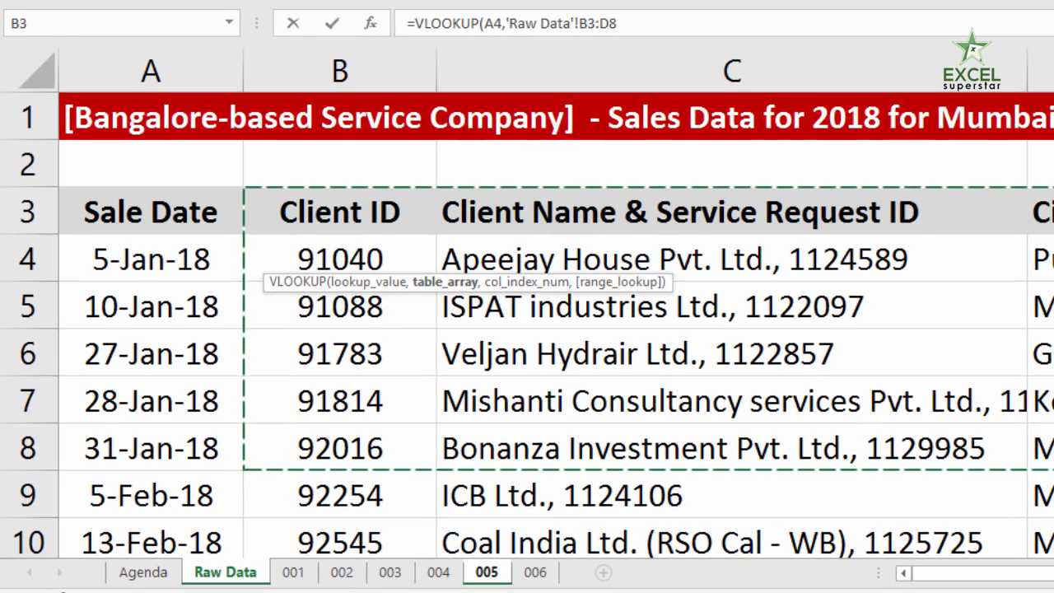
key("shift+ctrl+Right")
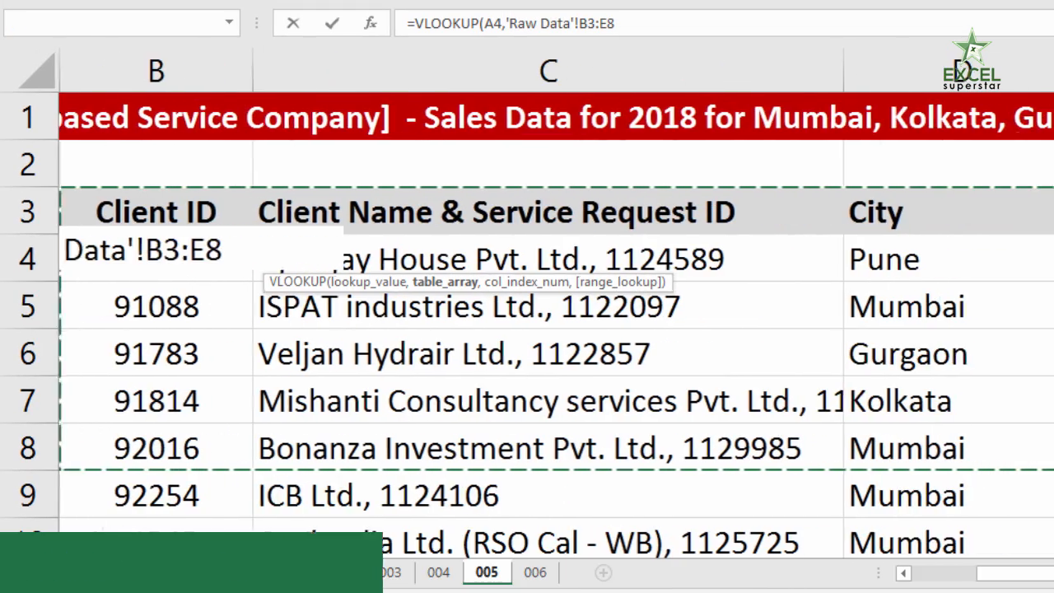
key("shift+ctrl+Down")
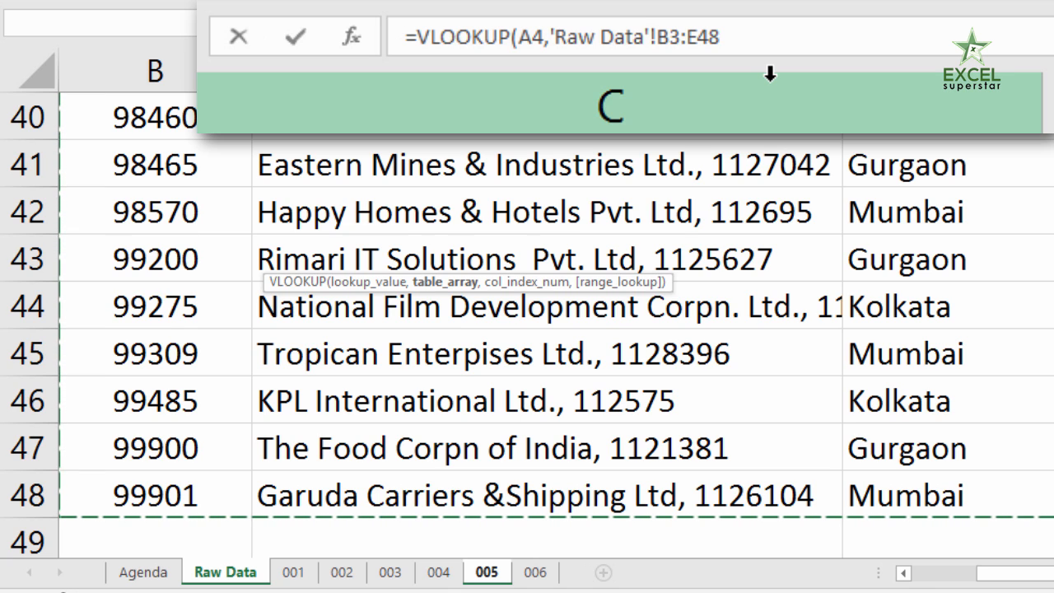
key("F4")
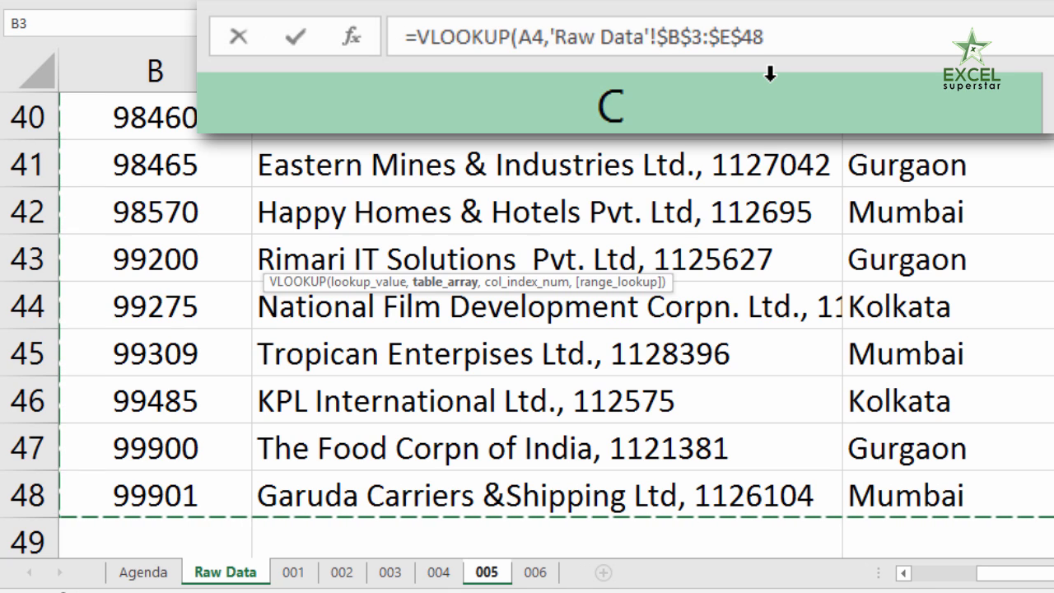
Complete the VLOOKUP in B4 with column index 2 and range lookup 0 for an exact match
type(",")
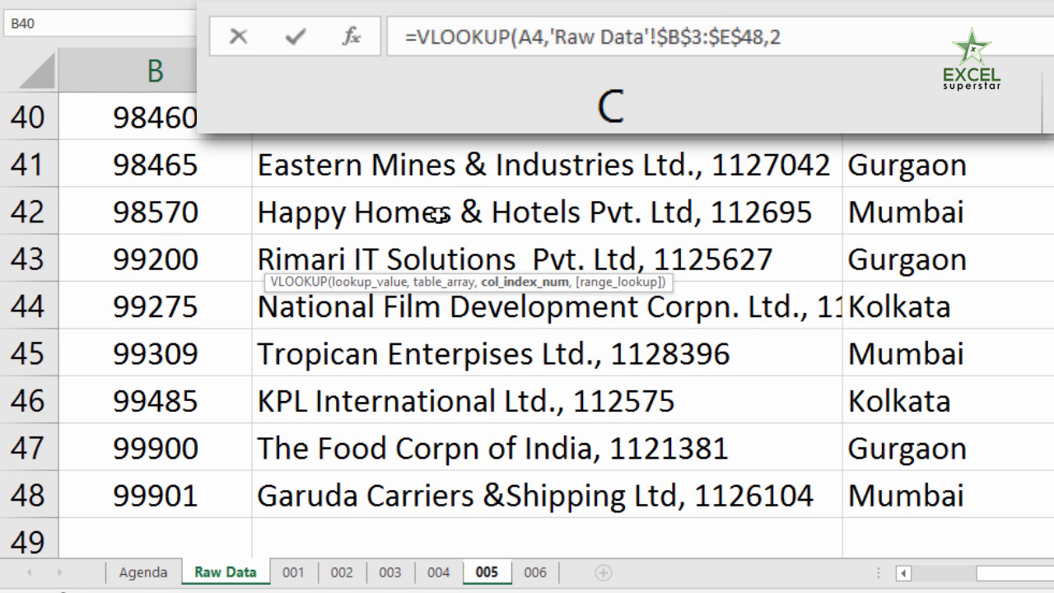
type("2")
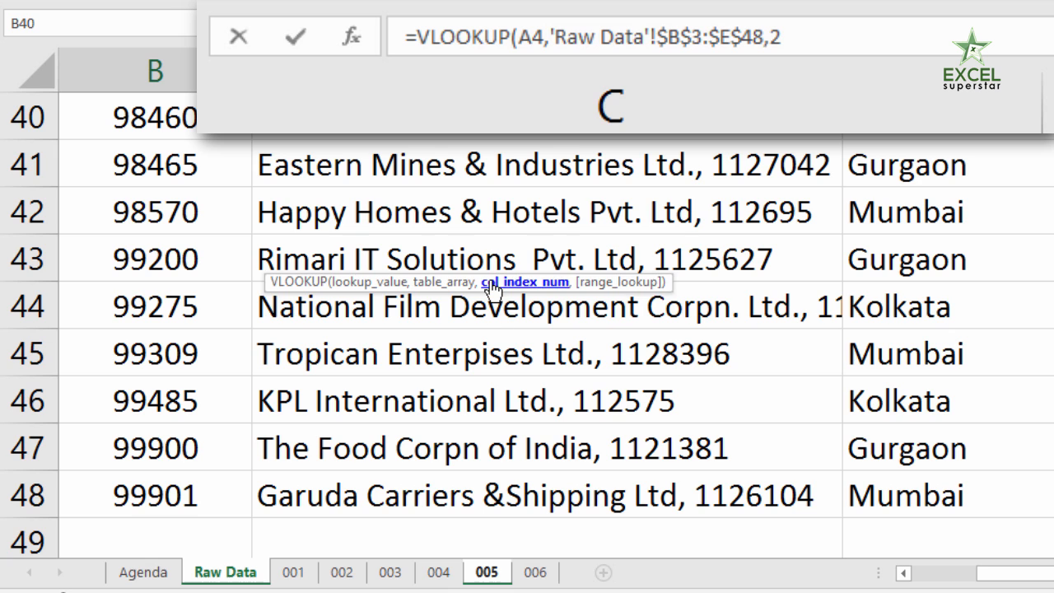
type(",0")
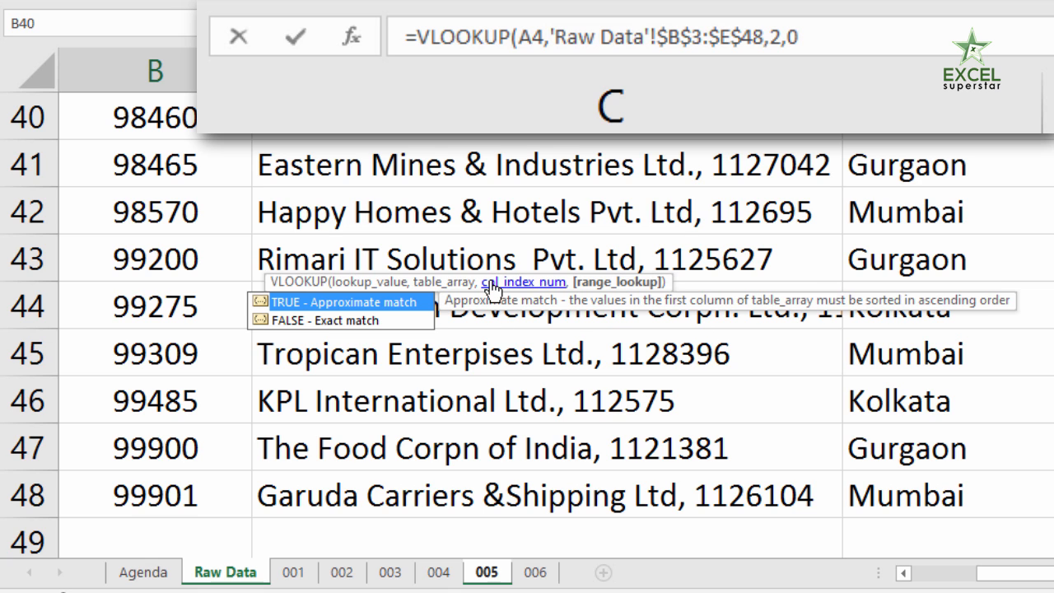
type(")")
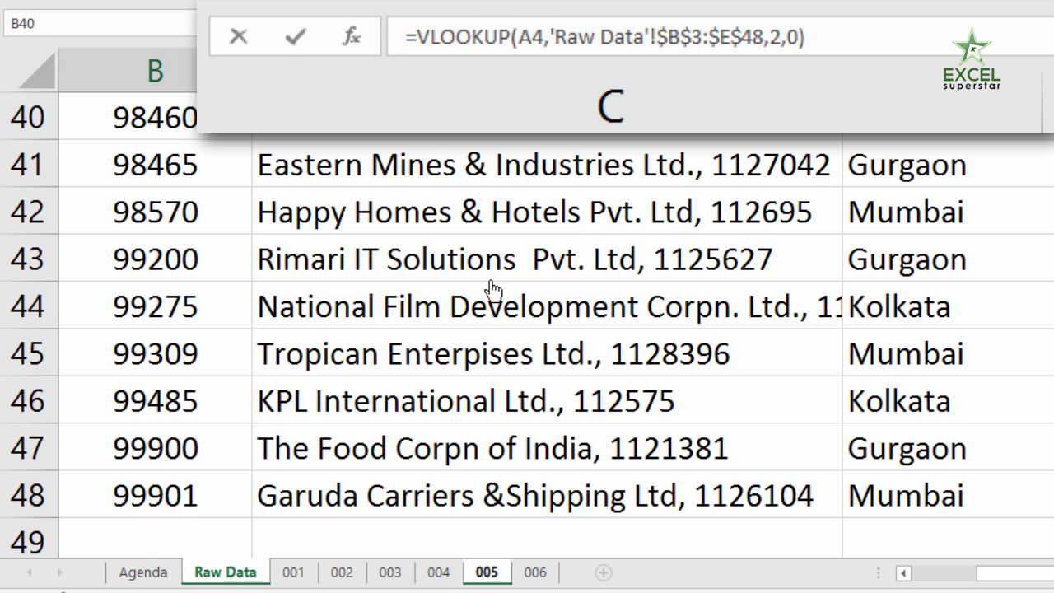
key("Return")
Fill the VLOOKUP formula from B4 down to B6 and autofit the width of column B
left_click(355, 245)
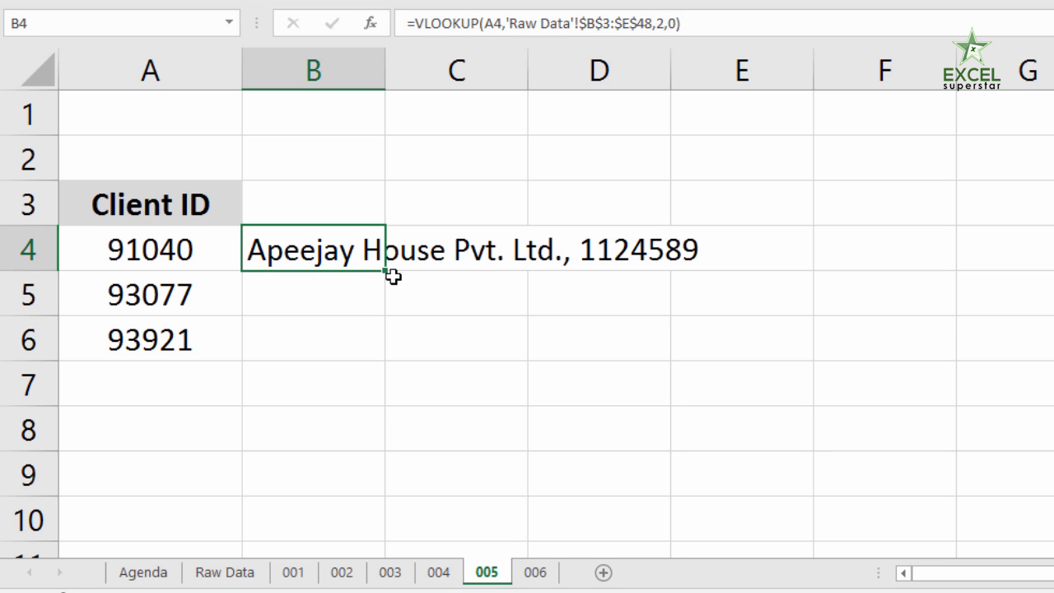
left_click_drag(387, 273, 379, 354)
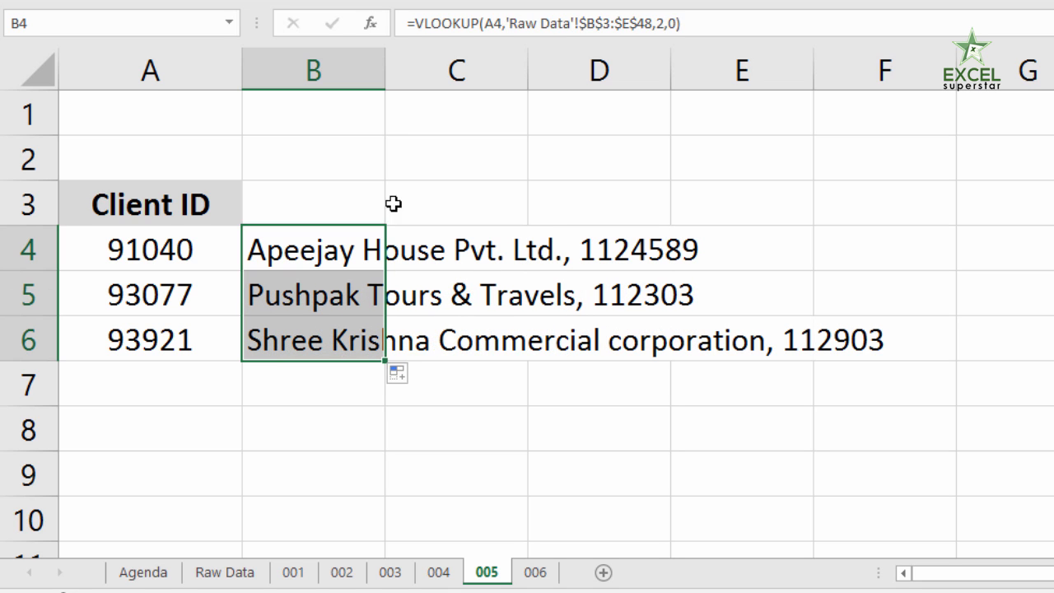
double_click(388, 68)
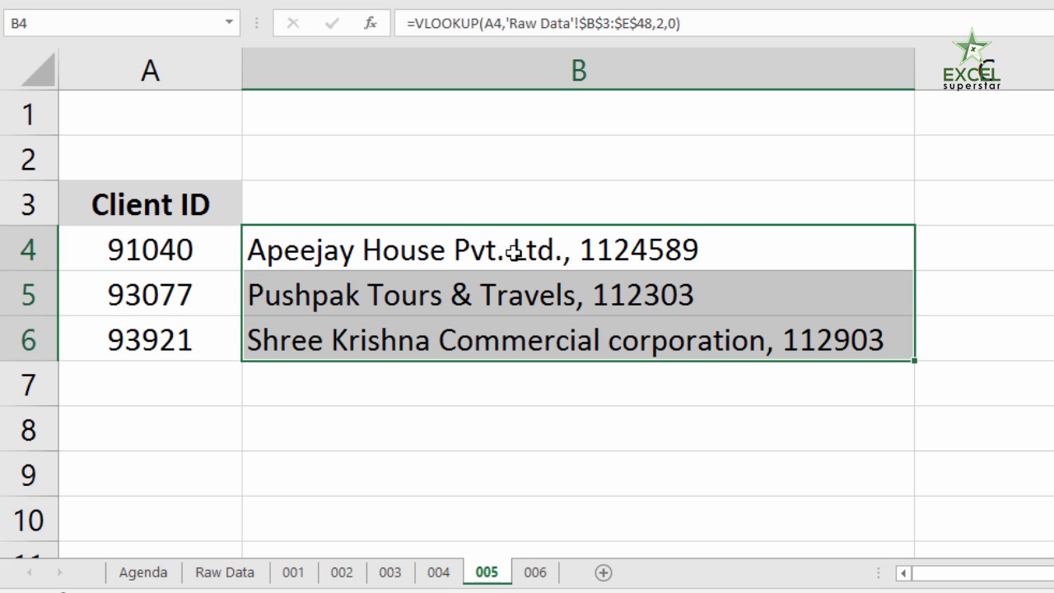
Review the arguments of the VLOOKUP formula in B4 without changing it
left_click(494, 241)
double_click(494, 241)
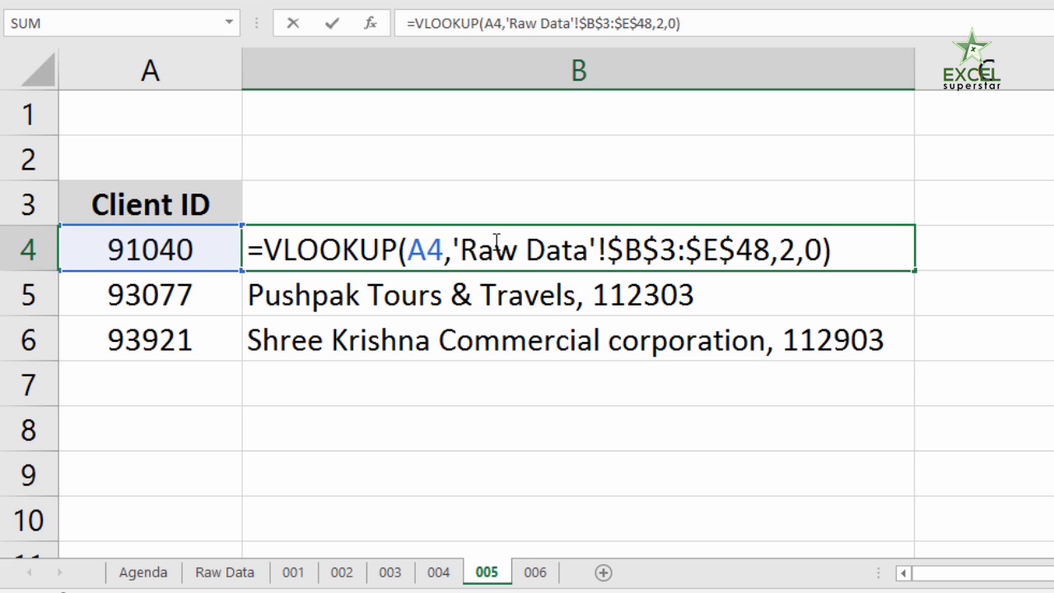
key("Escape")
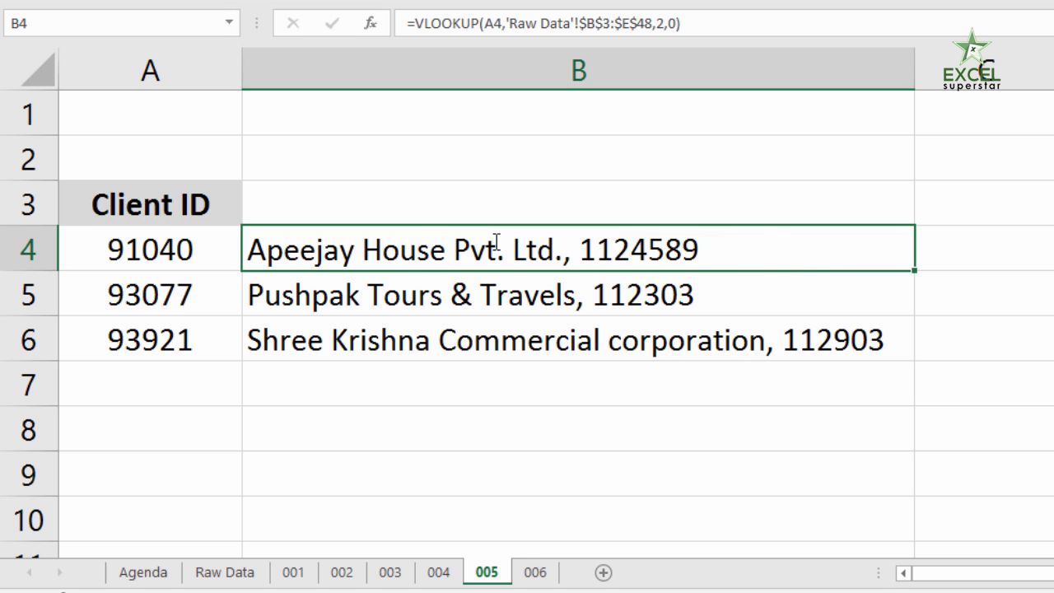
Make the VLOOKUP topic in C12 of the Agenda sheet bold
left_click(165, 575)
left_click(295, 404)
key("ctrl+b")
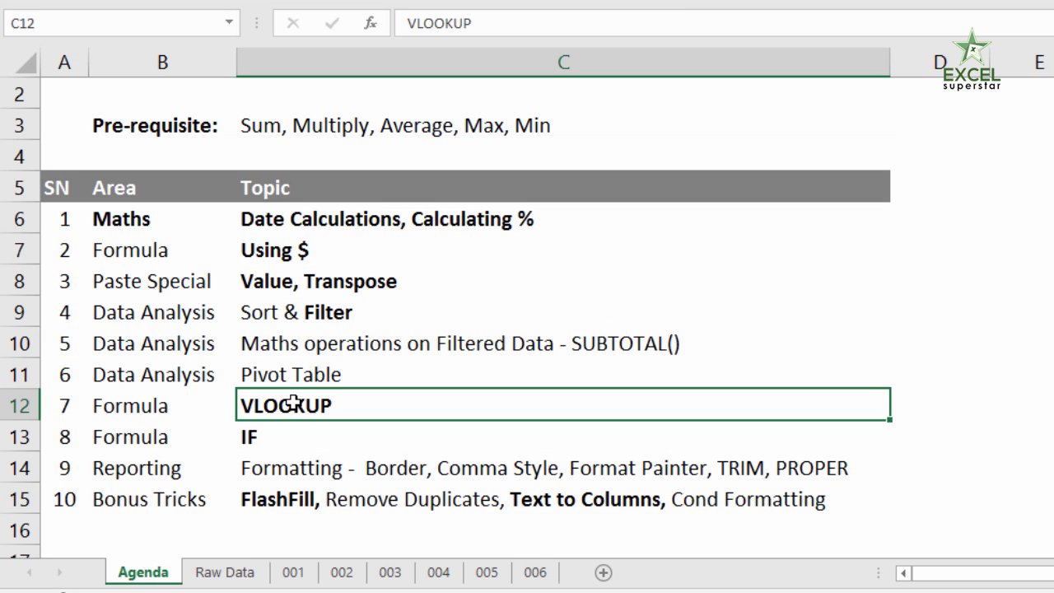
On sheet 006, apply light blue solid-fill data bars to the amounts in E4:E48
left_click(487, 571)
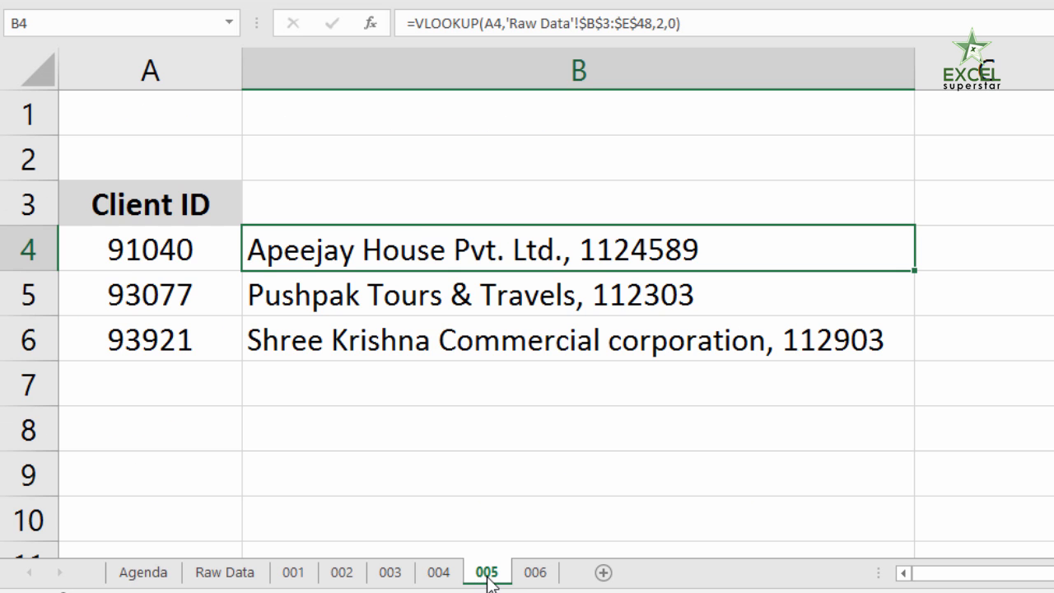
left_click(537, 572)
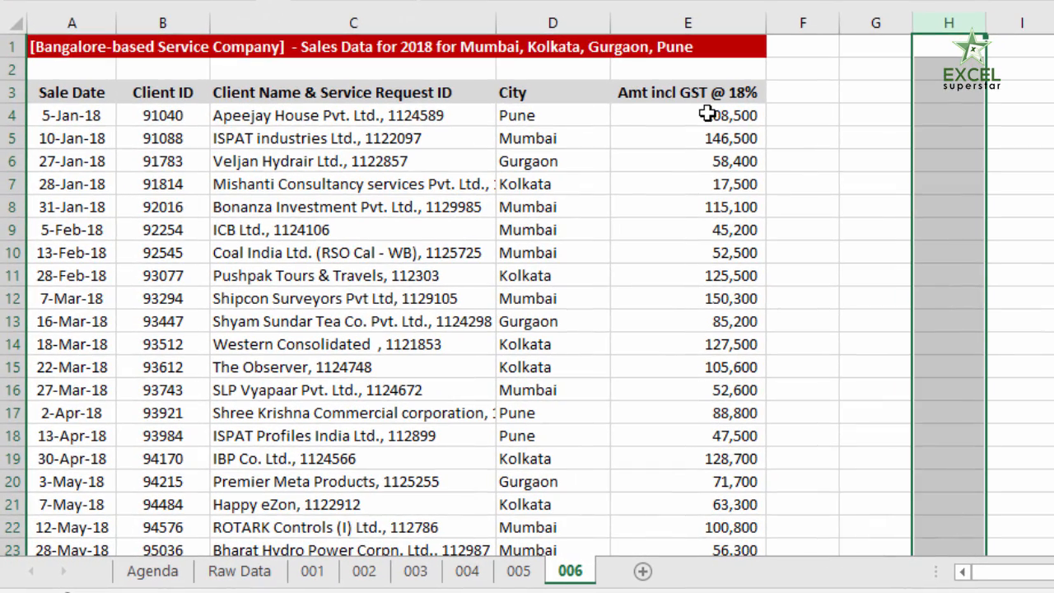
left_click(708, 116)
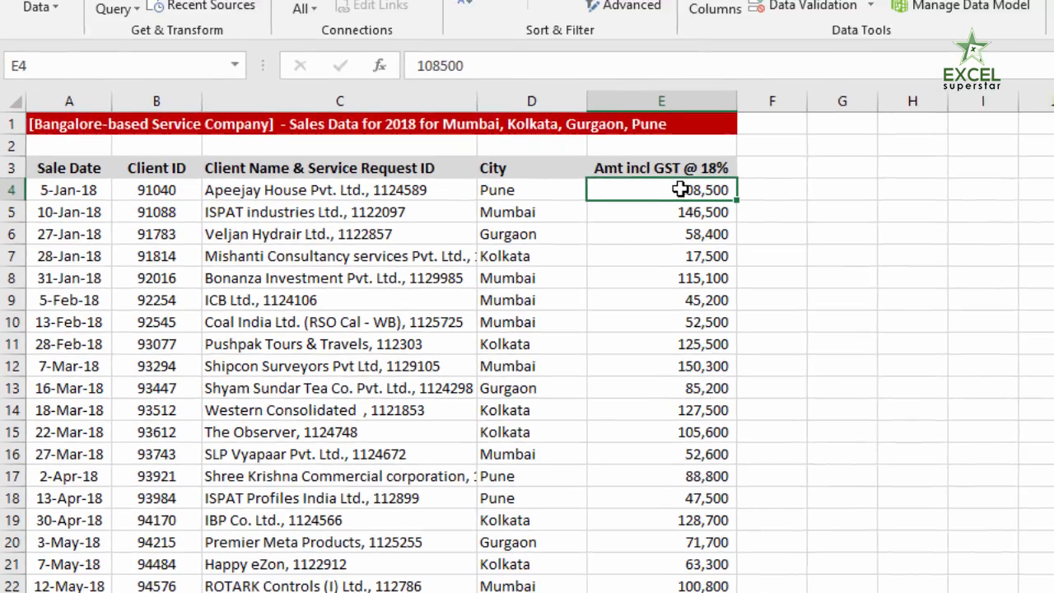
key("ctrl+shift+Down")
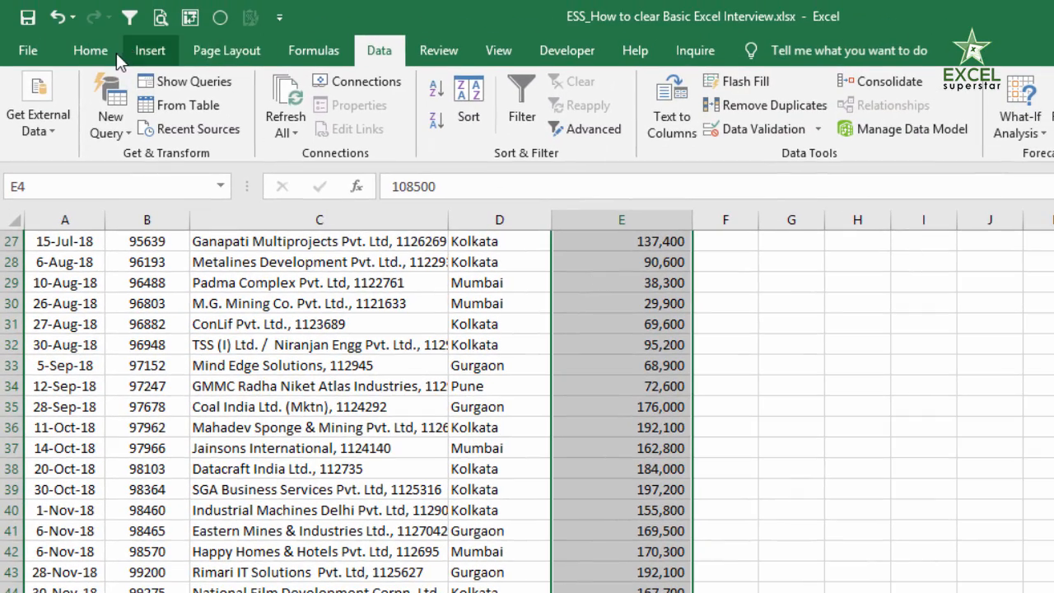
left_click(101, 21)
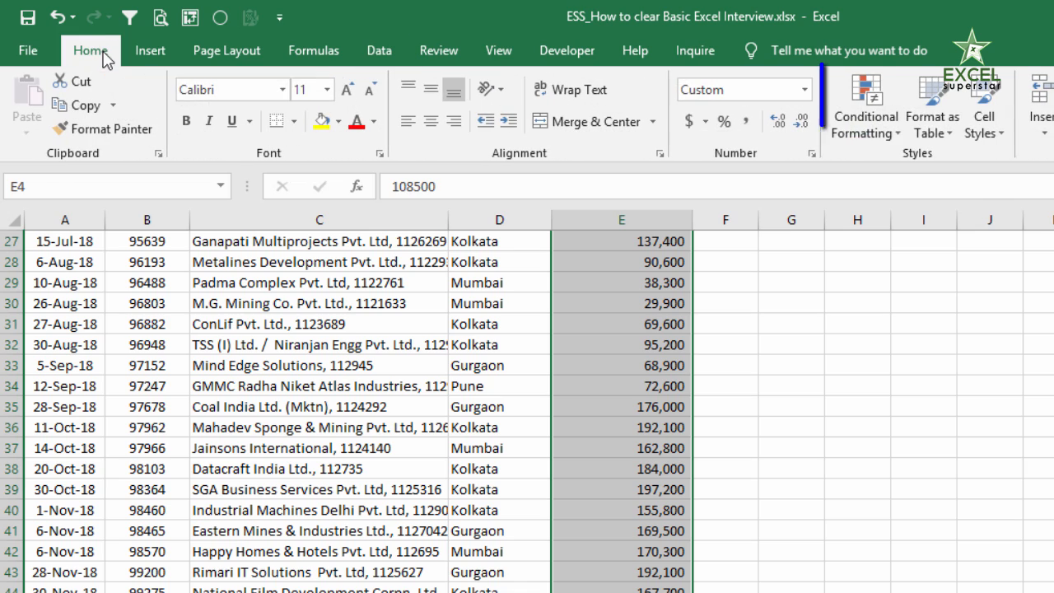
left_click(889, 137)
mouse_move(920, 259)
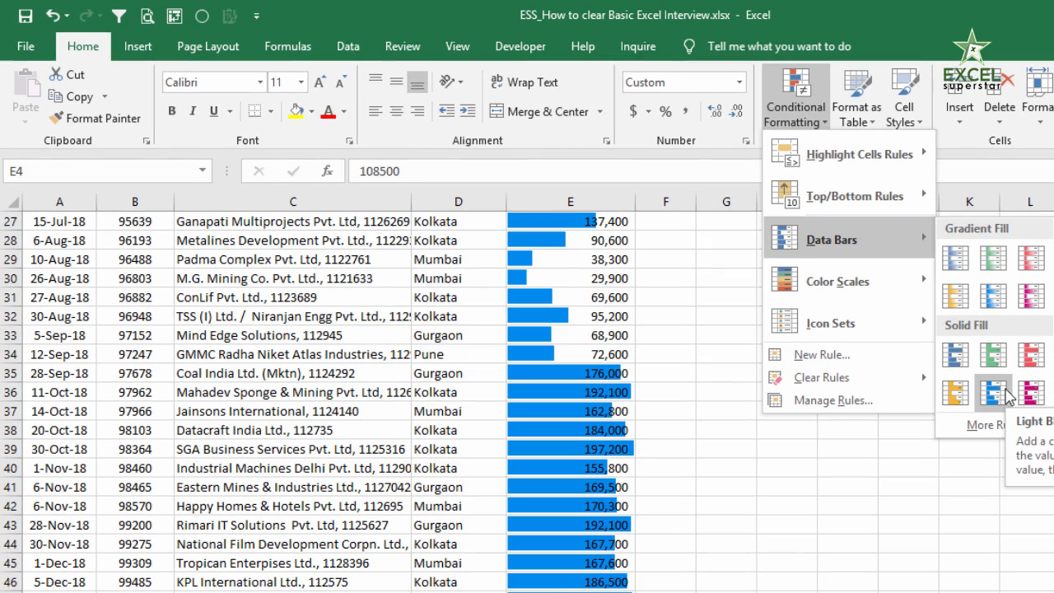
left_click(1005, 392)
scroll(528, 402, "up", 9)
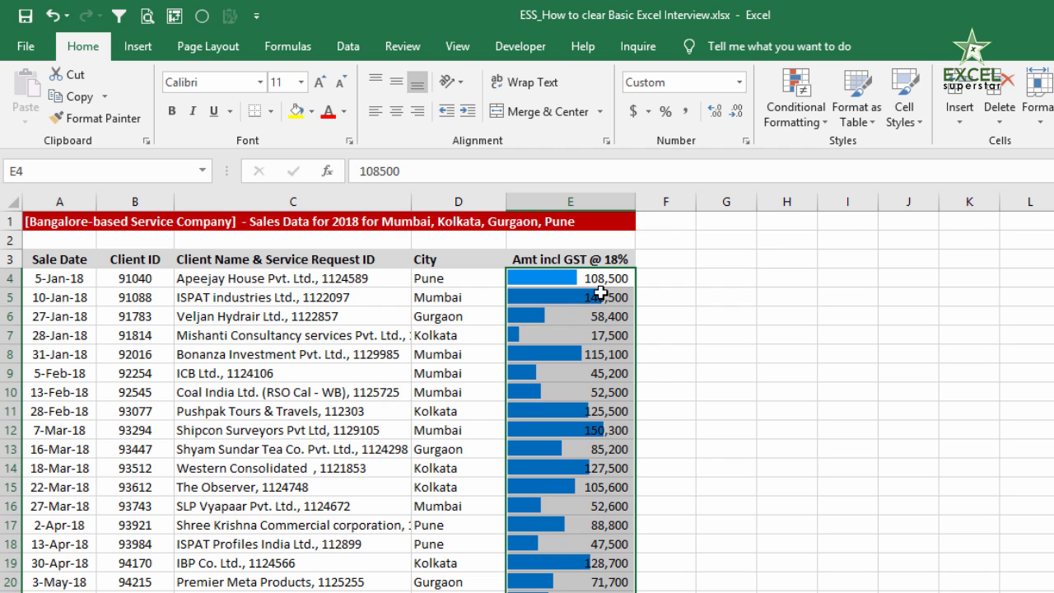
Preview a red and white color scale on the amounts, and clear the conditional formatting rules from the entire sheet 006
left_click(804, 111)
mouse_move(790, 279)
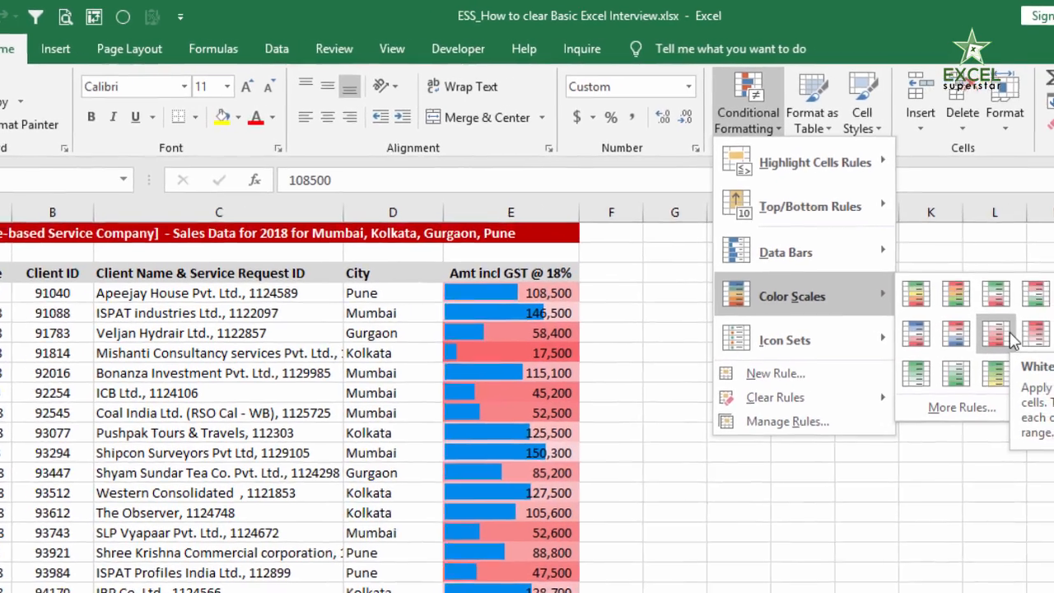
mouse_move(817, 397)
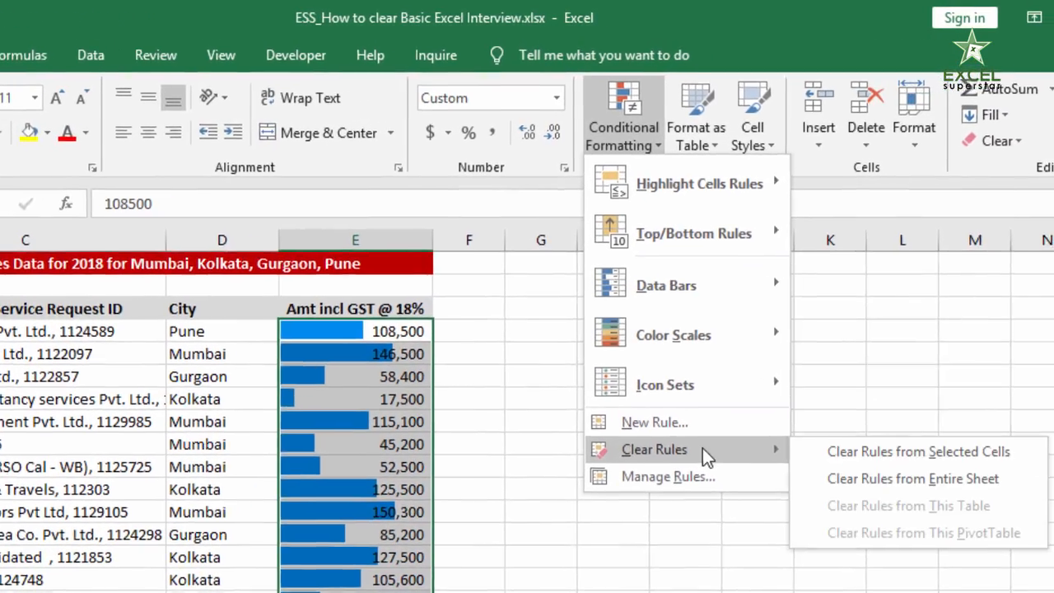
left_click(894, 479)
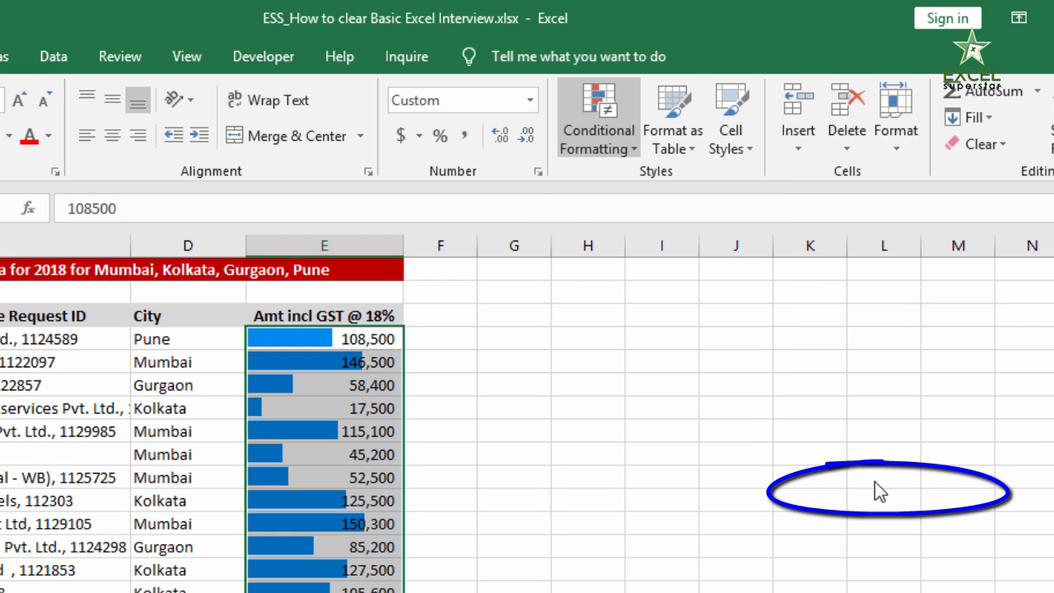
Preview the Green - Yellow color scale and browse the icon sets for the amount column without applying them
left_click(610, 107)
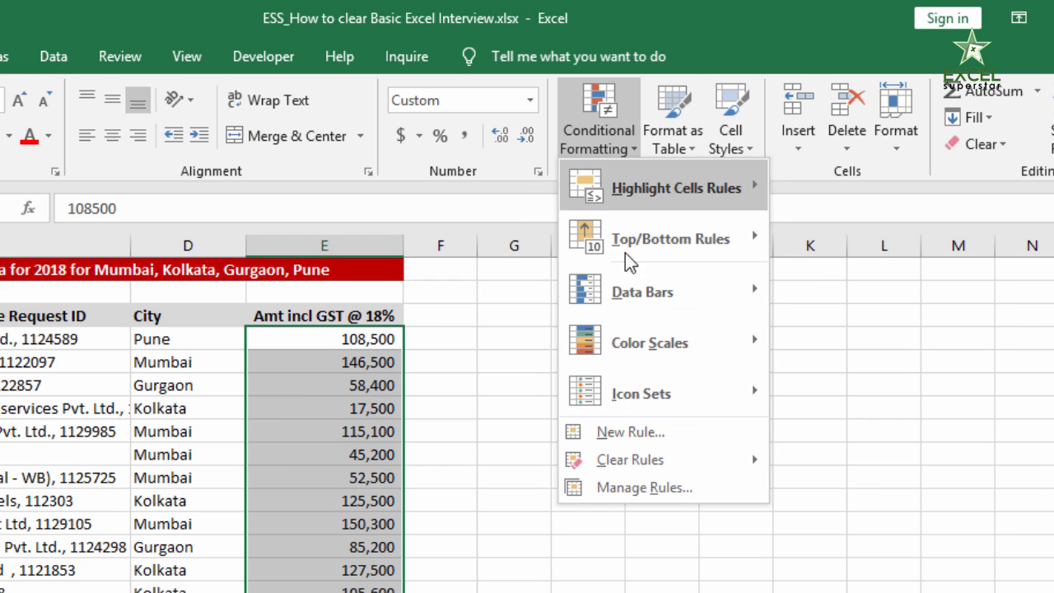
mouse_move(730, 362)
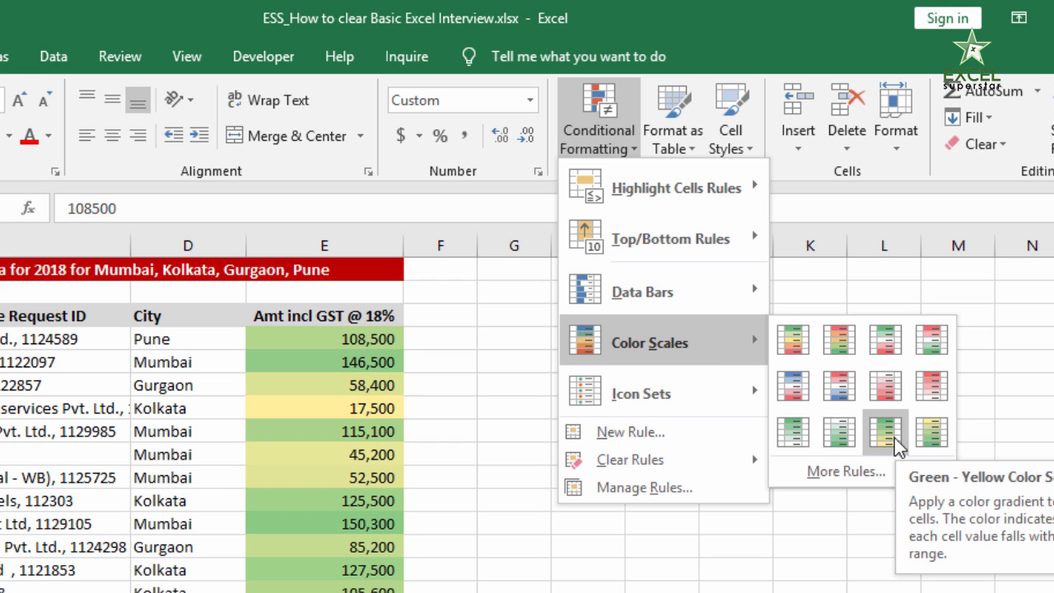
mouse_move(748, 390)
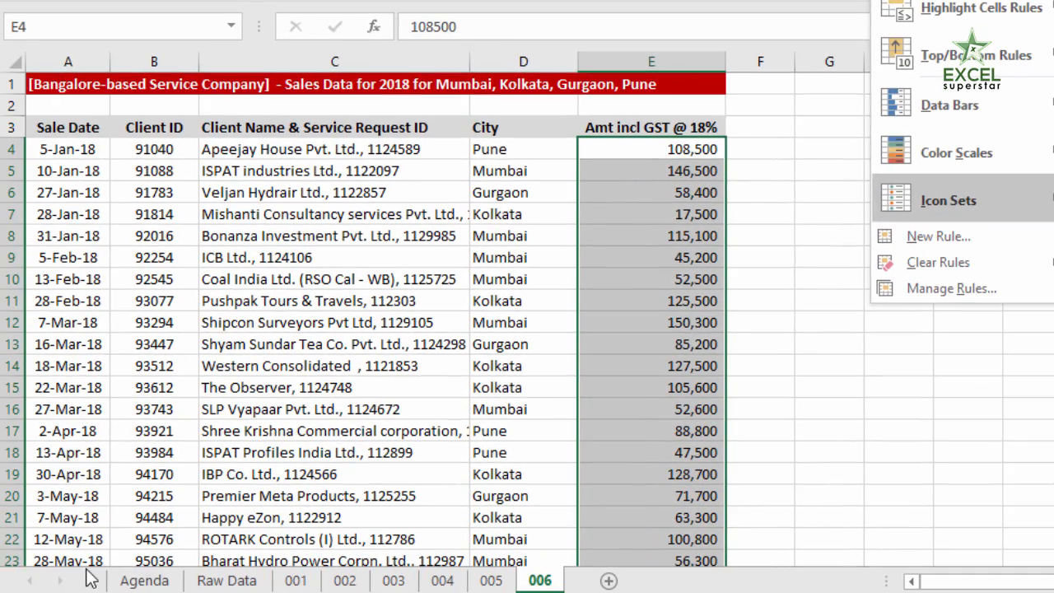
Make only the words "Cond Formatting" in C15 of the Agenda sheet bold
left_click(133, 582)
left_click(133, 582)
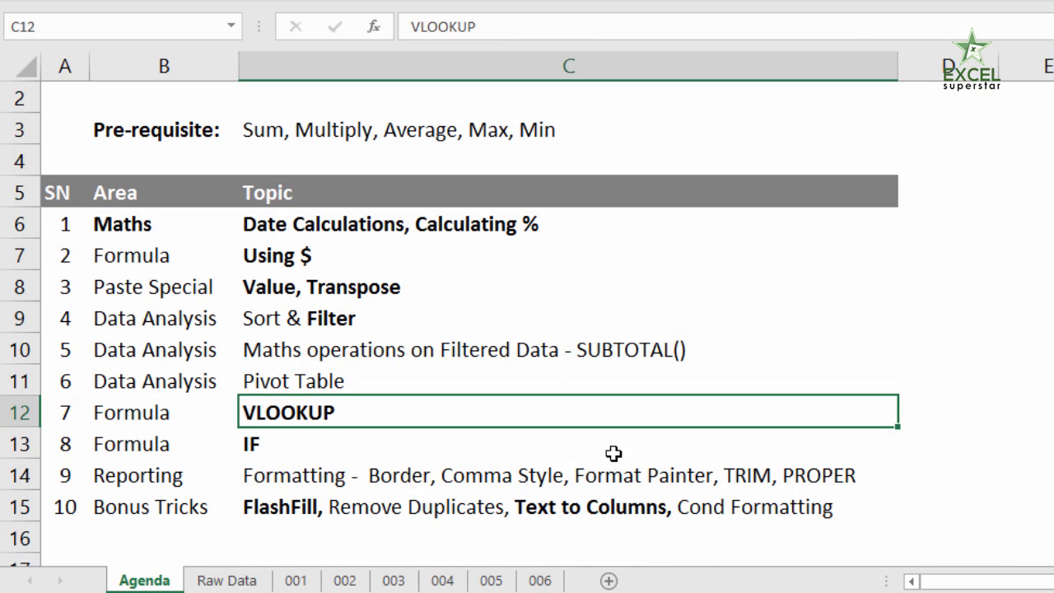
left_click(424, 506)
left_click_drag(677, 507, 940, 529)
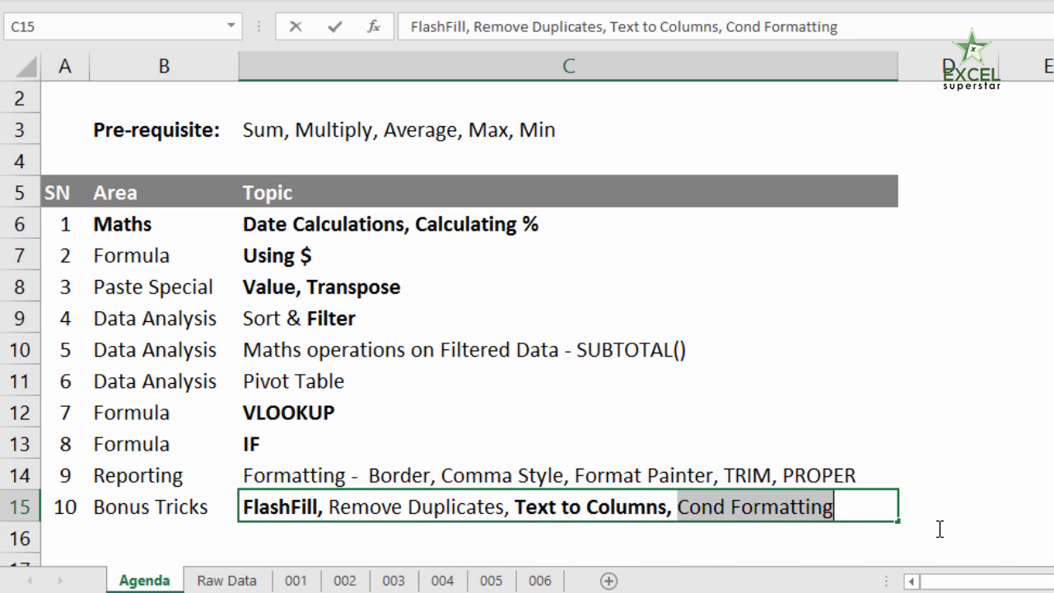
key("ctrl+b")
key("Return")
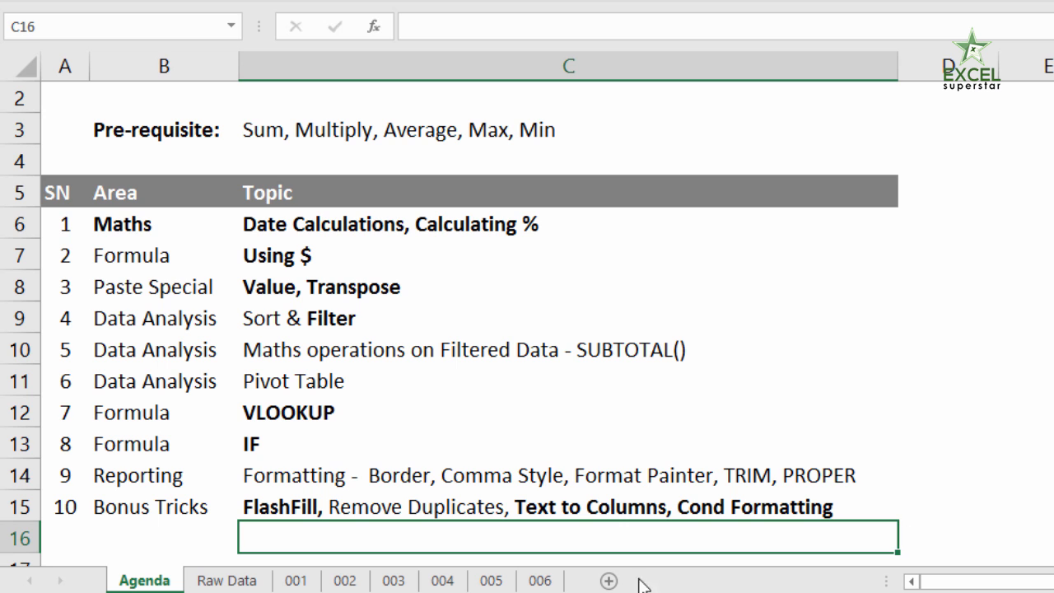
Turn on filtering for the whole sales table on sheet 006
left_click(555, 581)
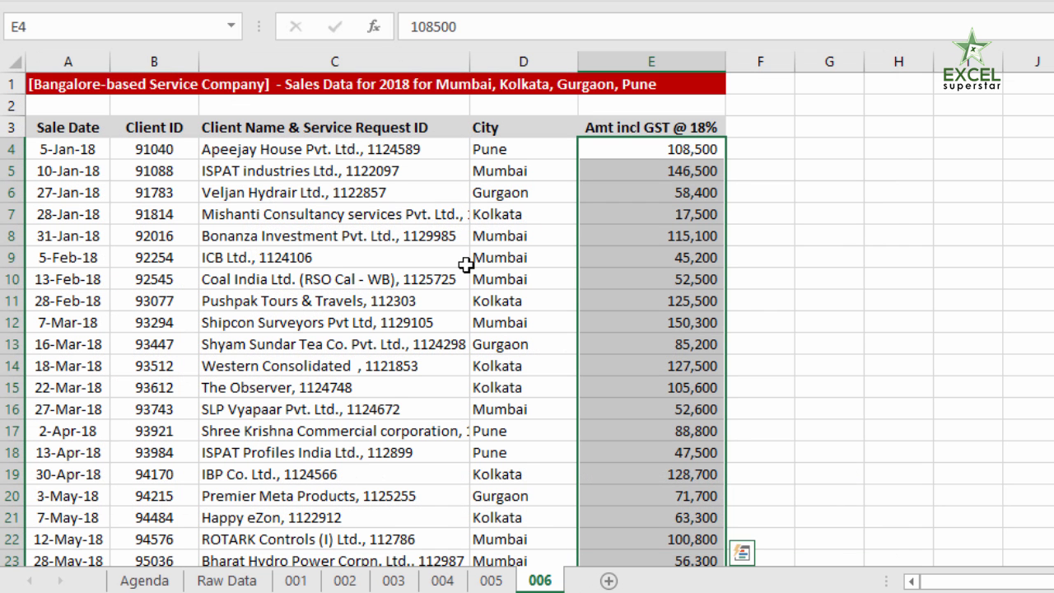
left_click(464, 257)
key("ctrl+a")
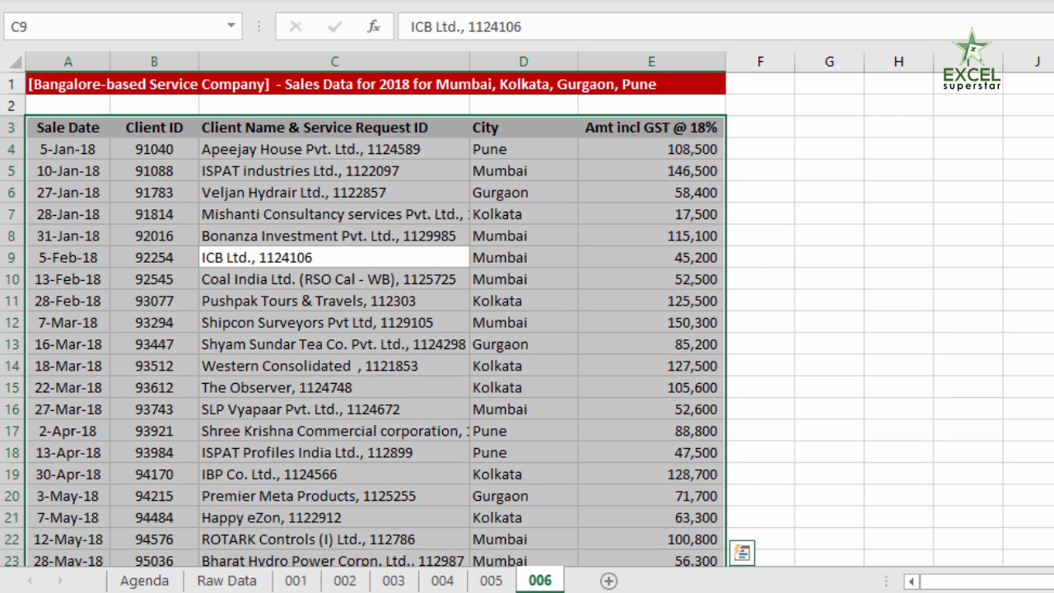
key("ctrl+shift+l")
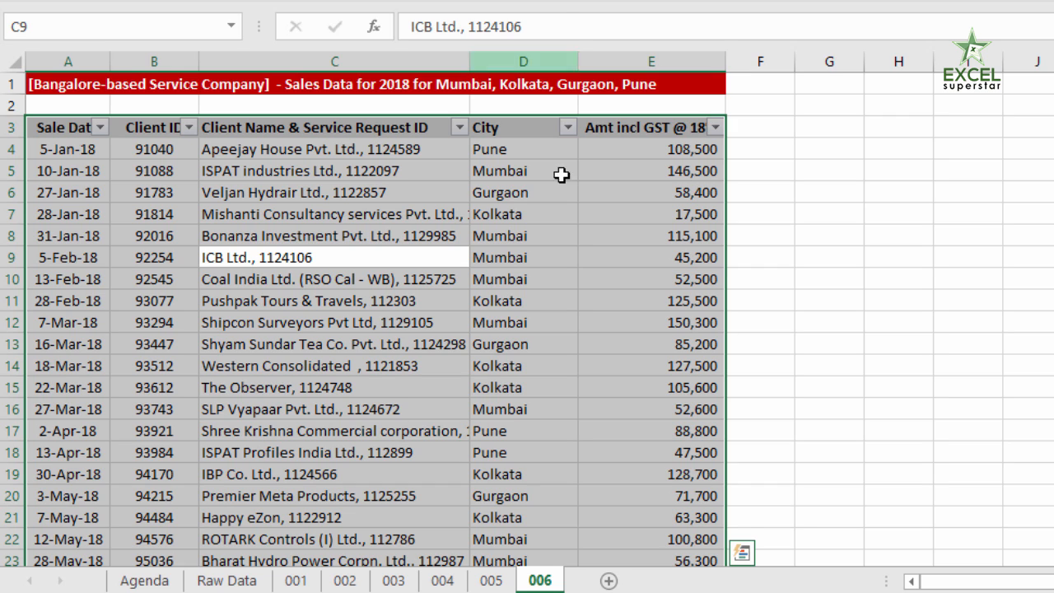
Filter the City column to show only the Pune rows
left_click(568, 128)
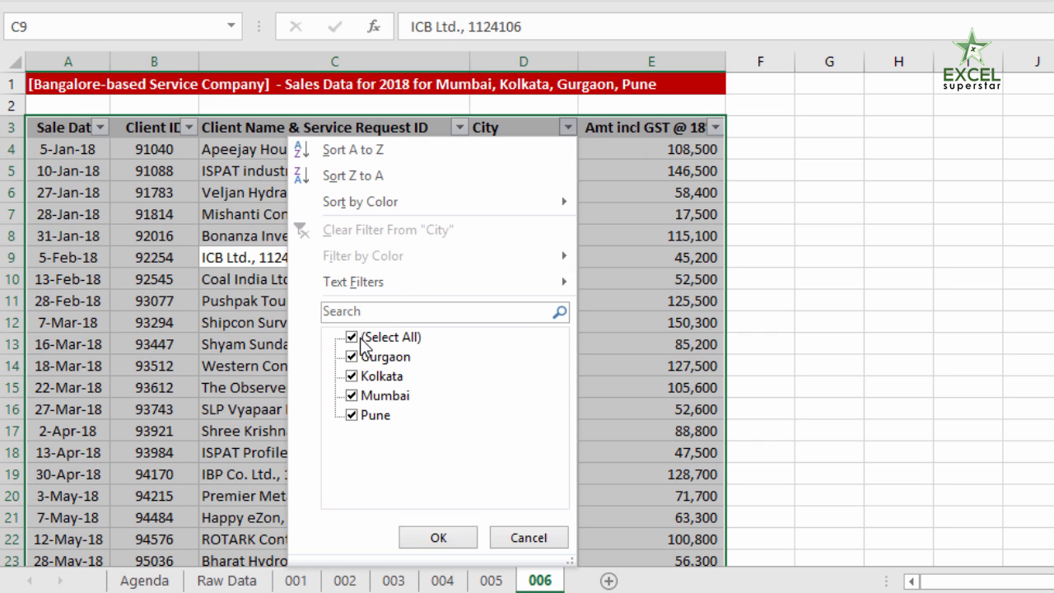
left_click(354, 337)
left_click(351, 416)
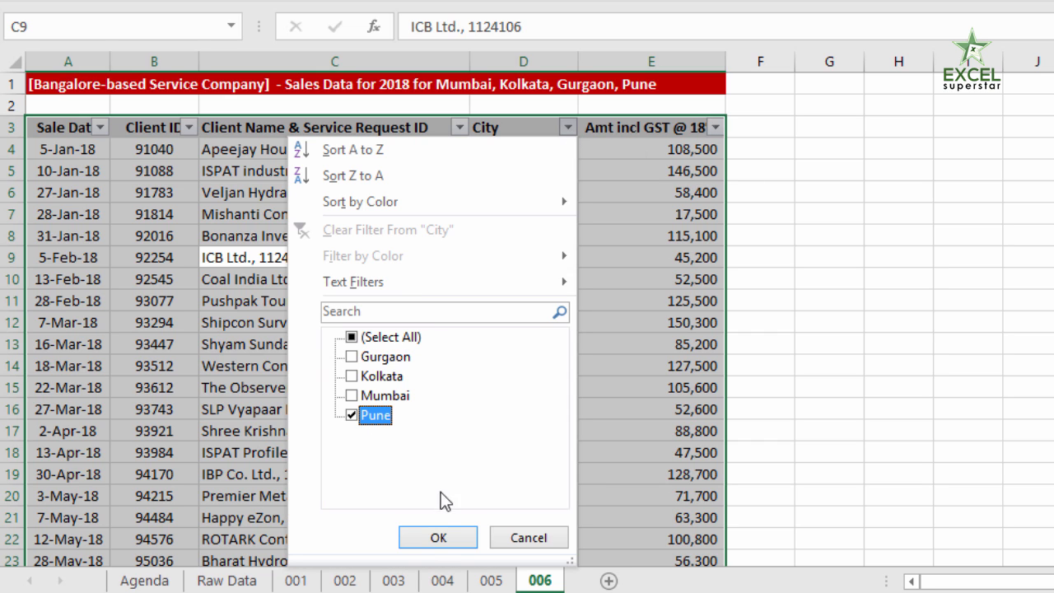
left_click(437, 537)
Enter =SUM(E4:E34) in E49, directly below the filtered amounts
left_click(623, 234)
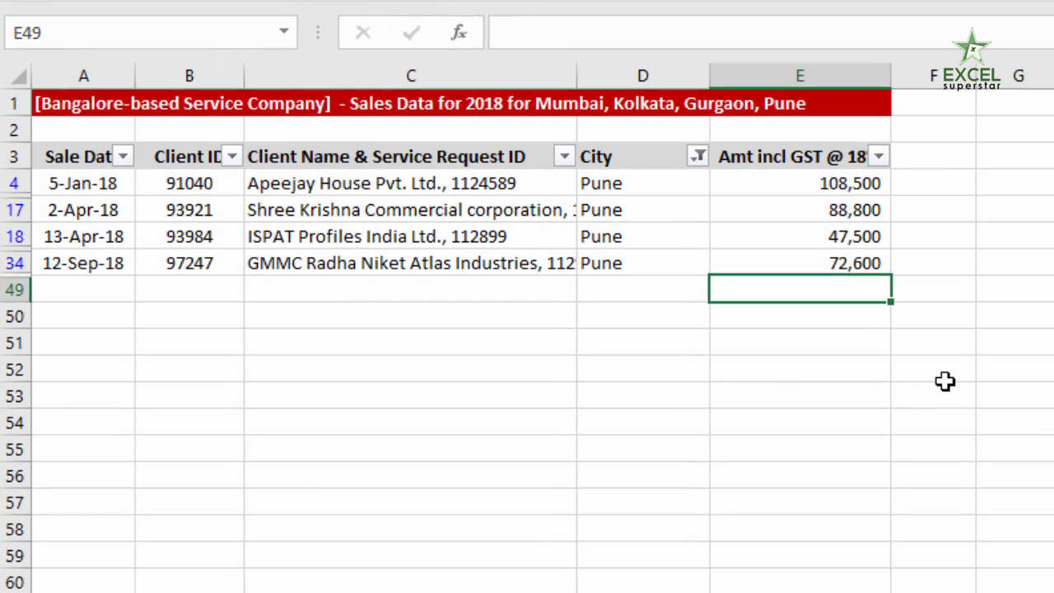
type("=sum")
key("Tab")
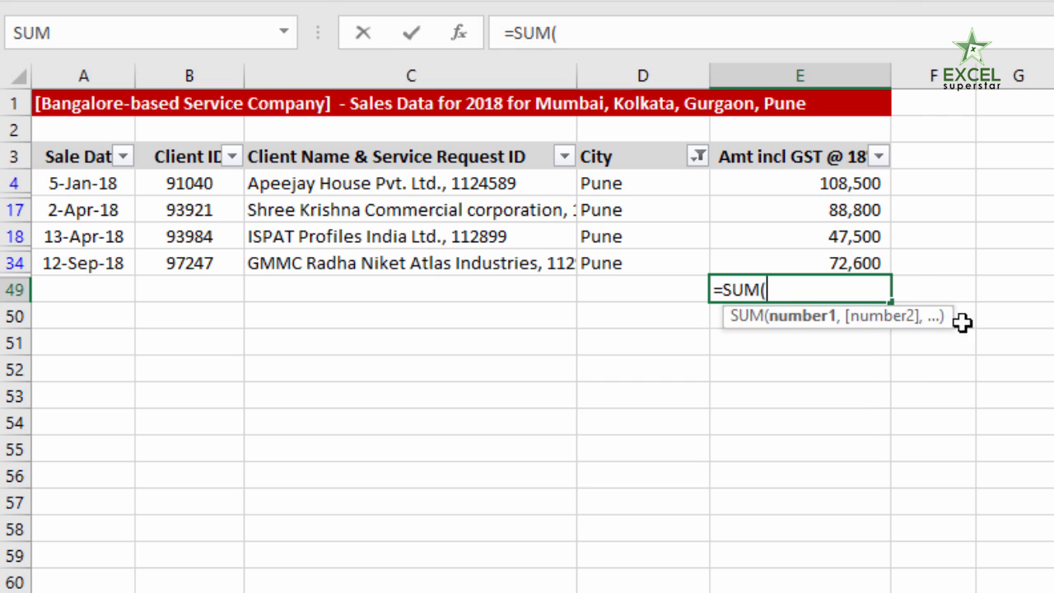
left_click_drag(857, 183, 858, 262)
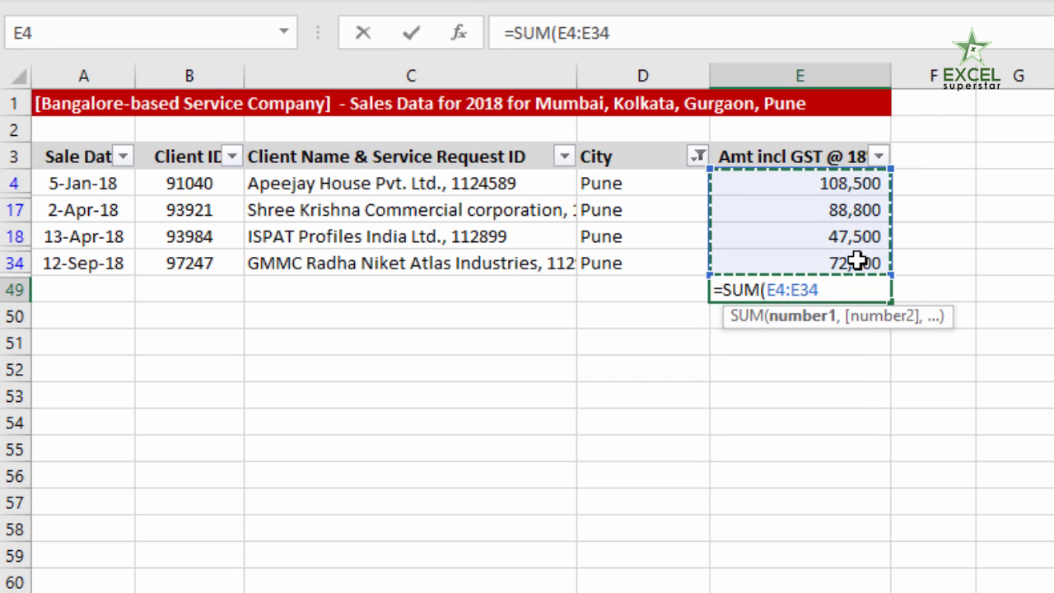
type(")")
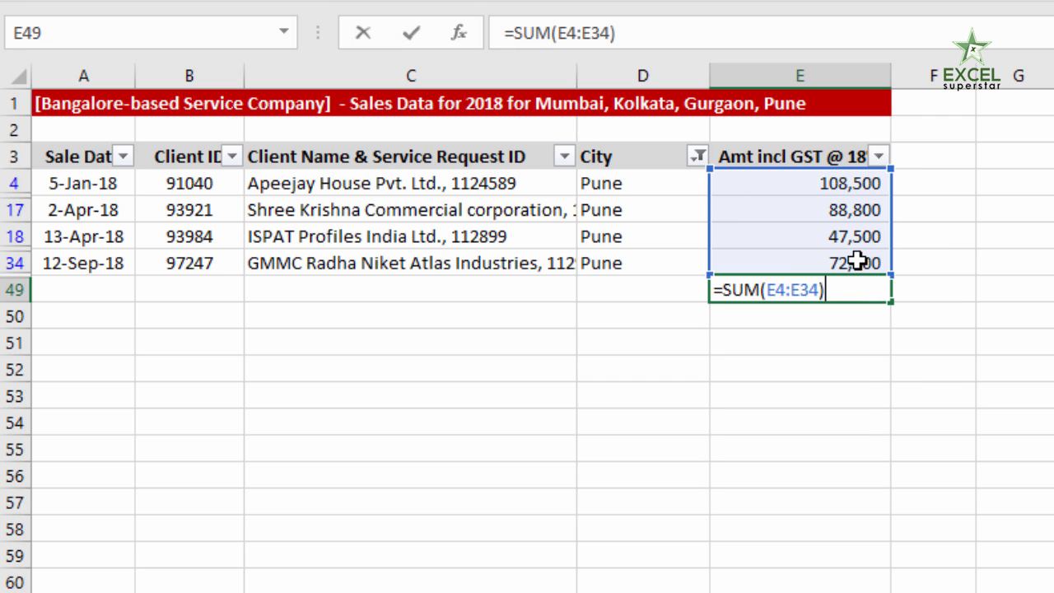
key("Return")
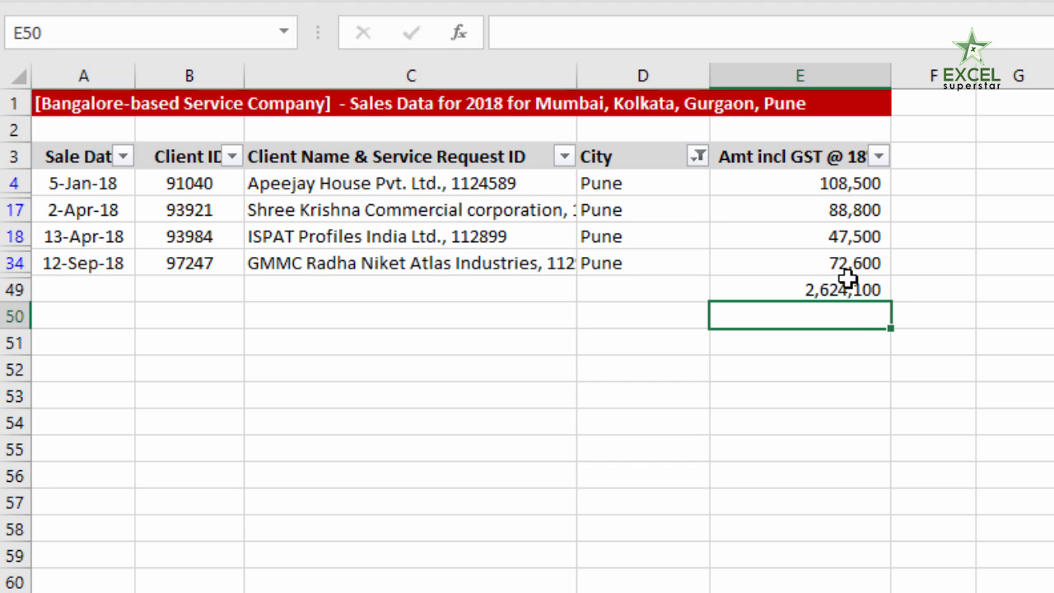
Inspect the SUM formula in E49 and delete it from the cell
left_click(853, 290)
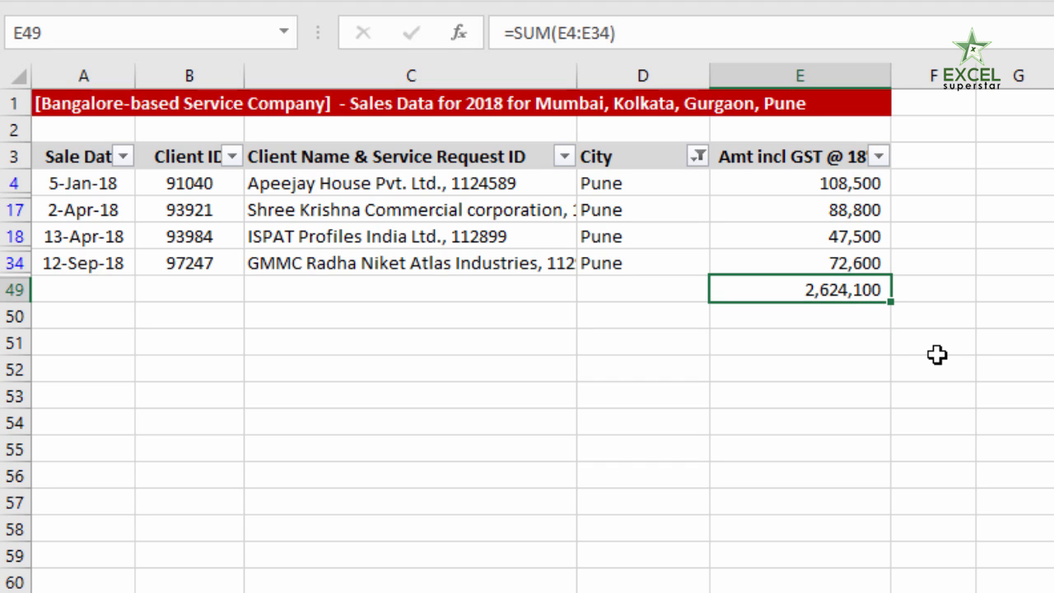
double_click(831, 290)
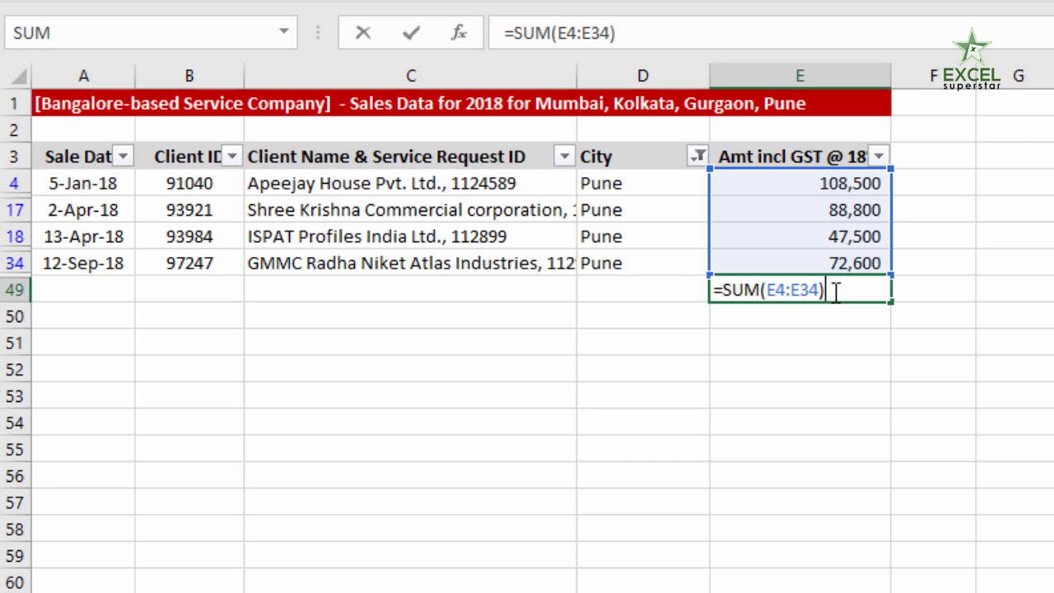
key("ctrl+Return")
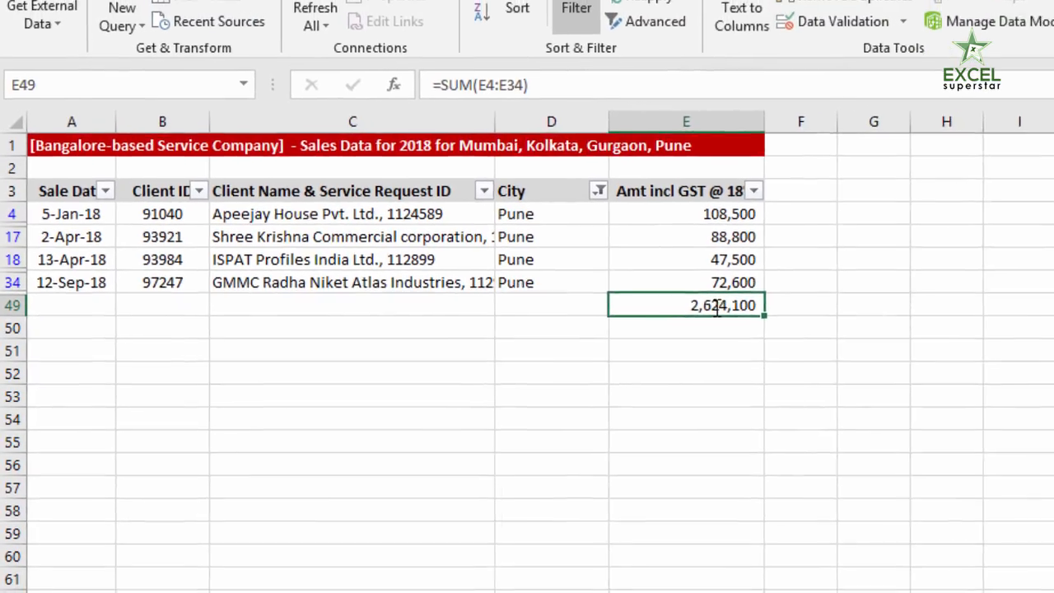
key("Delete")
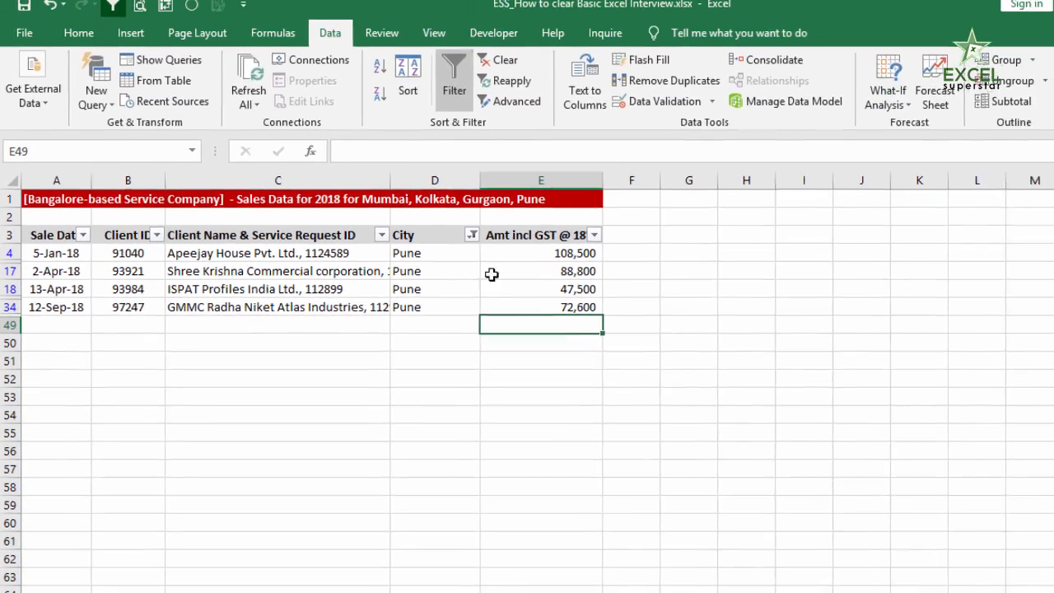
Total the filtered amounts in E49 using AutoSum as =SUBTOTAL(9,E4:E48), and open the formula to review its arguments
left_click(78, 33)
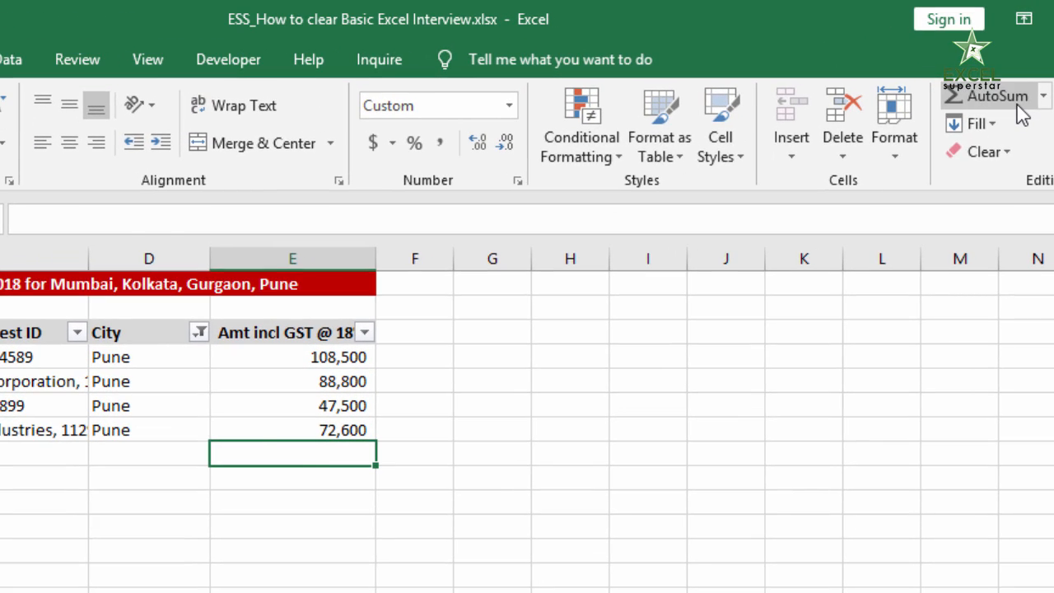
left_click(1018, 105)
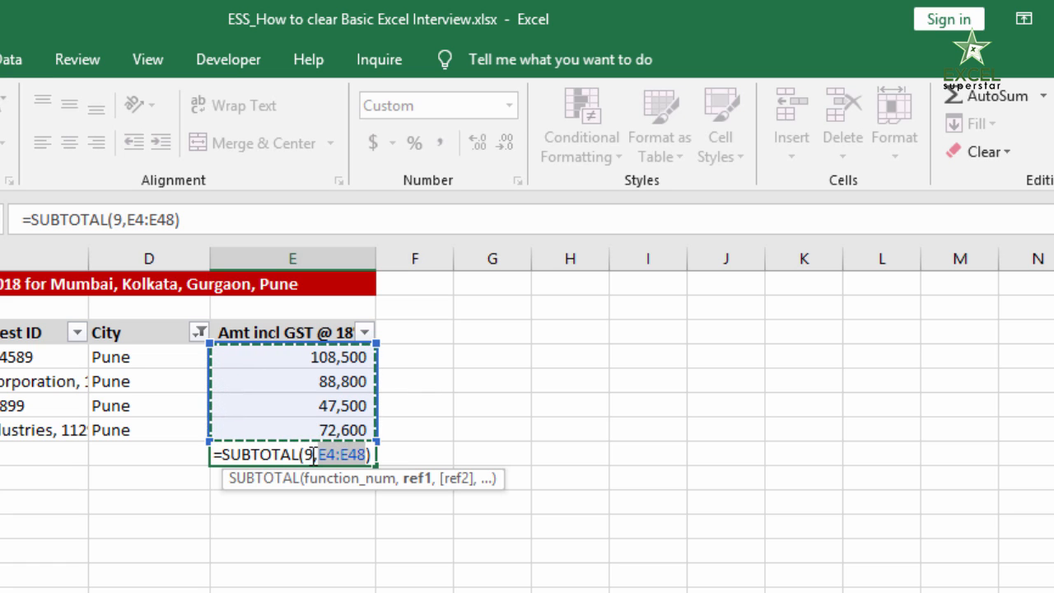
key("Return")
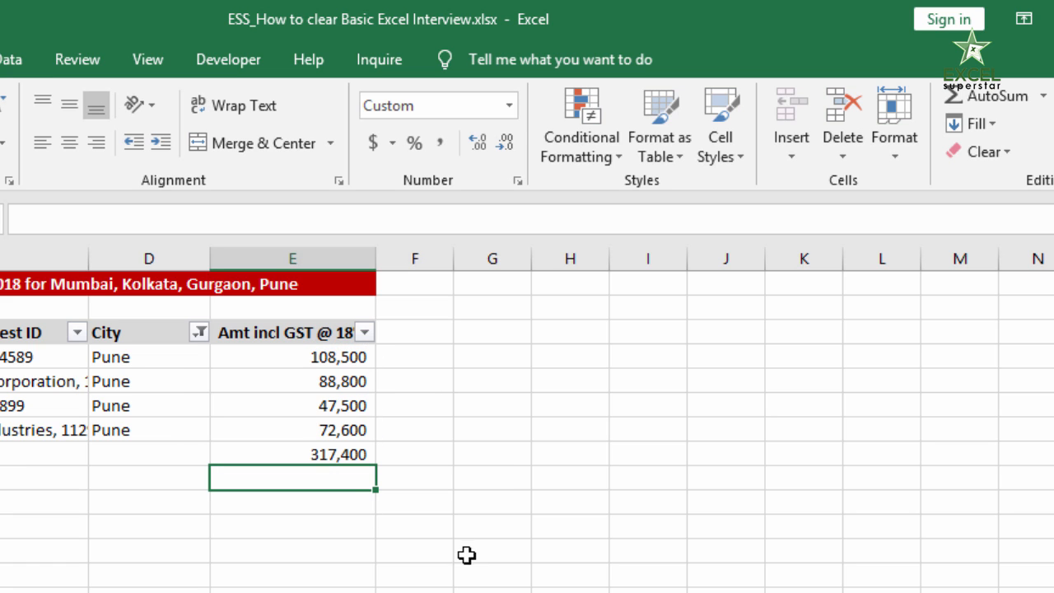
double_click(344, 458)
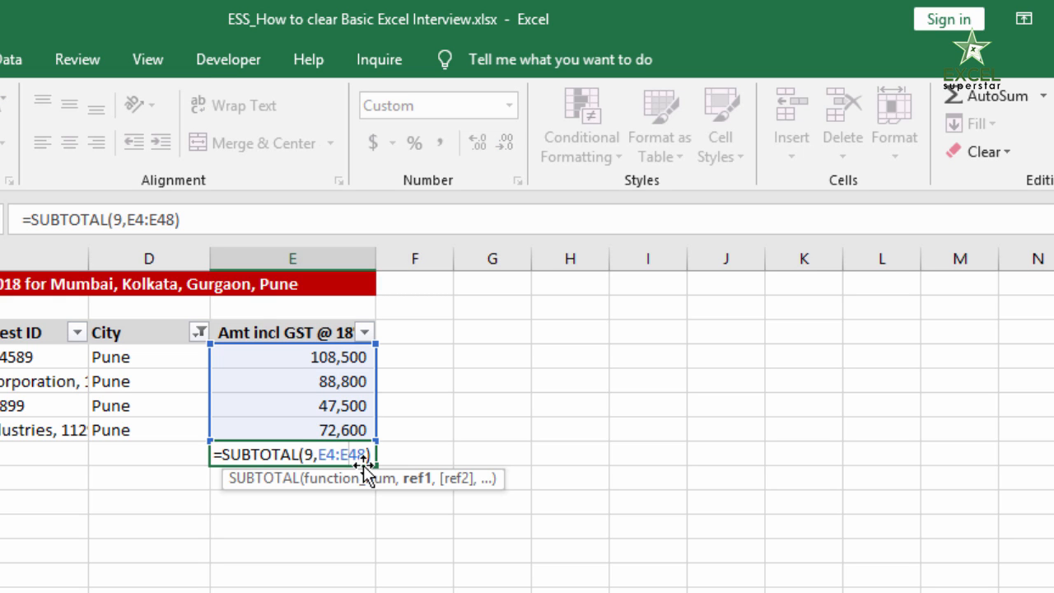
Change the formula in E49 to =SUBTOTAL(1,E4:E48) to average the filtered amounts, and clear the cell
left_click(313, 454)
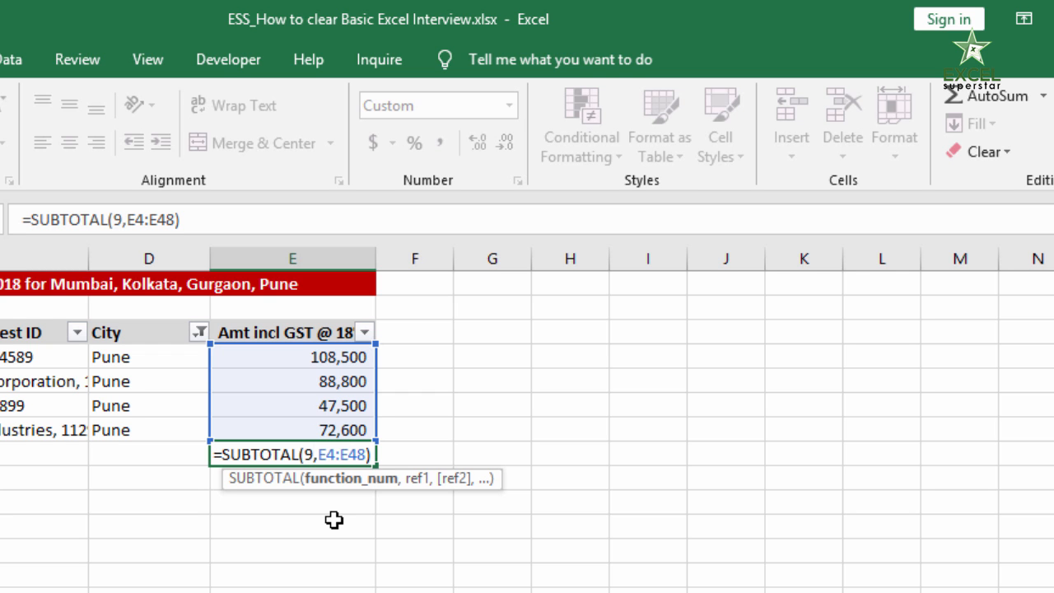
key("BackSpace")
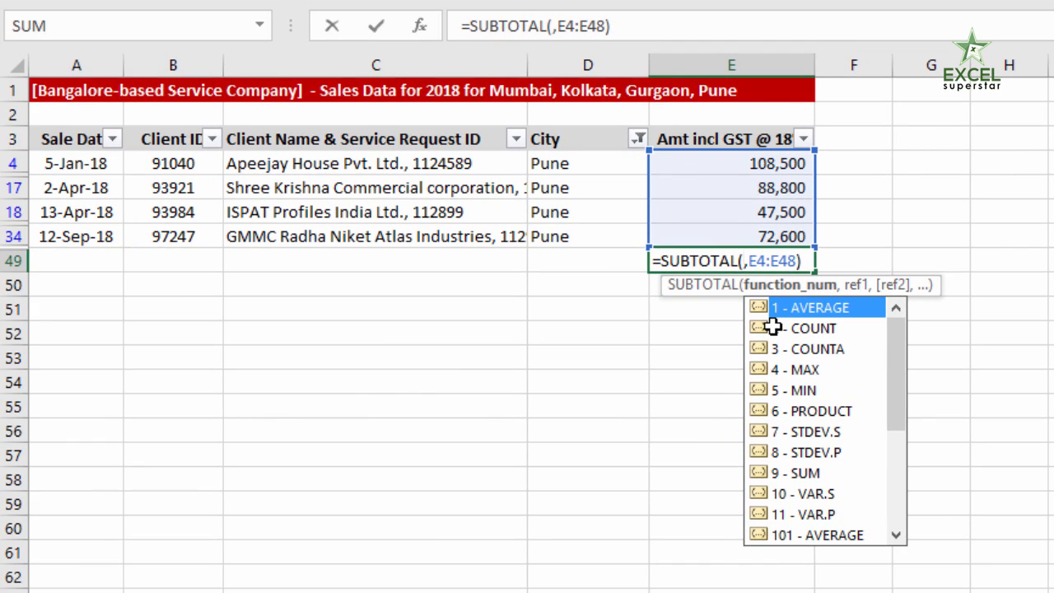
type("1")
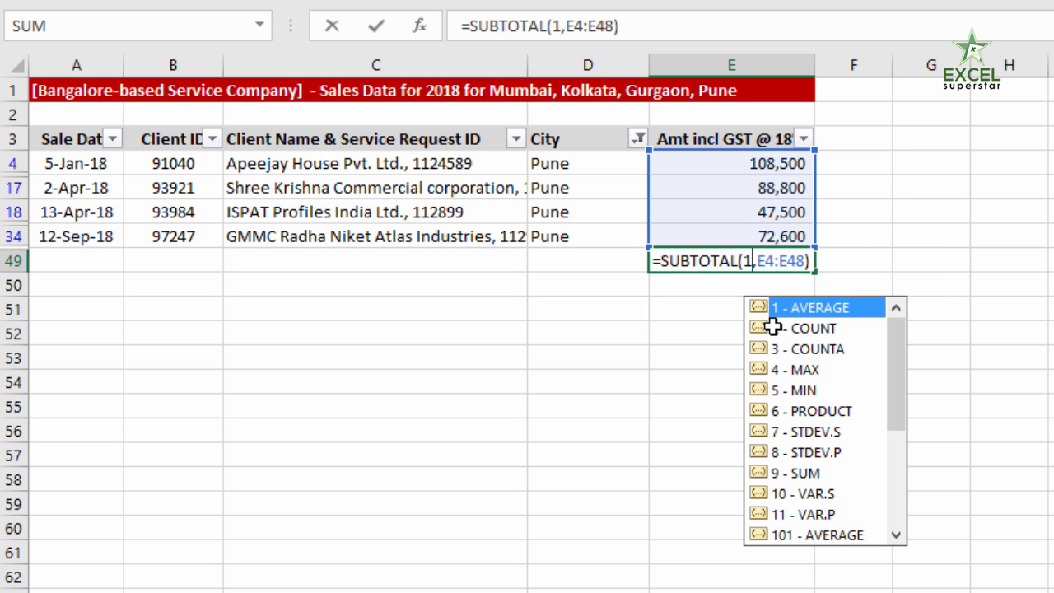
key("Return")
left_click(781, 260)
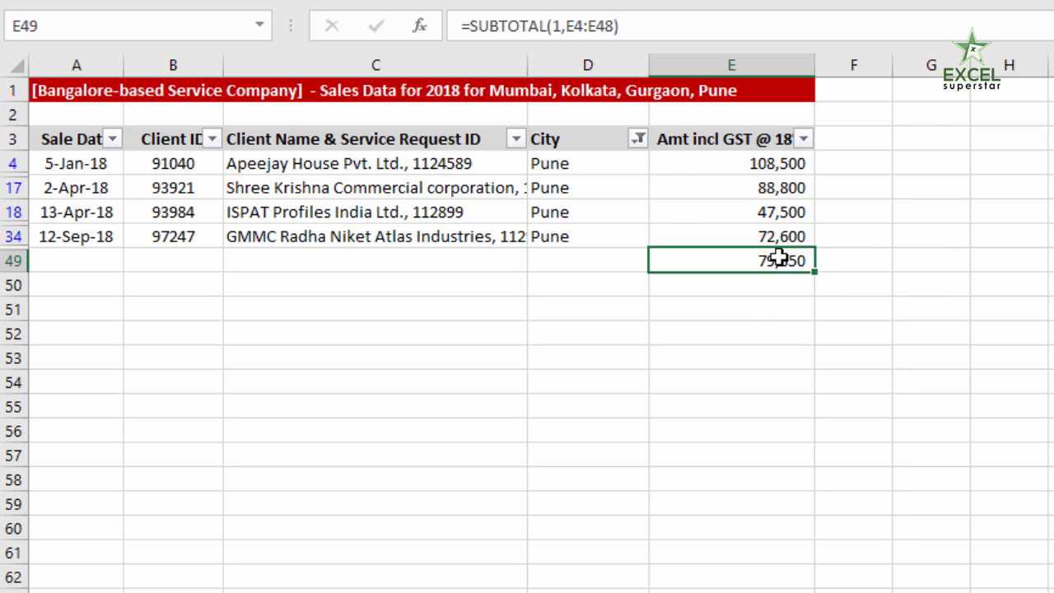
key("Delete")
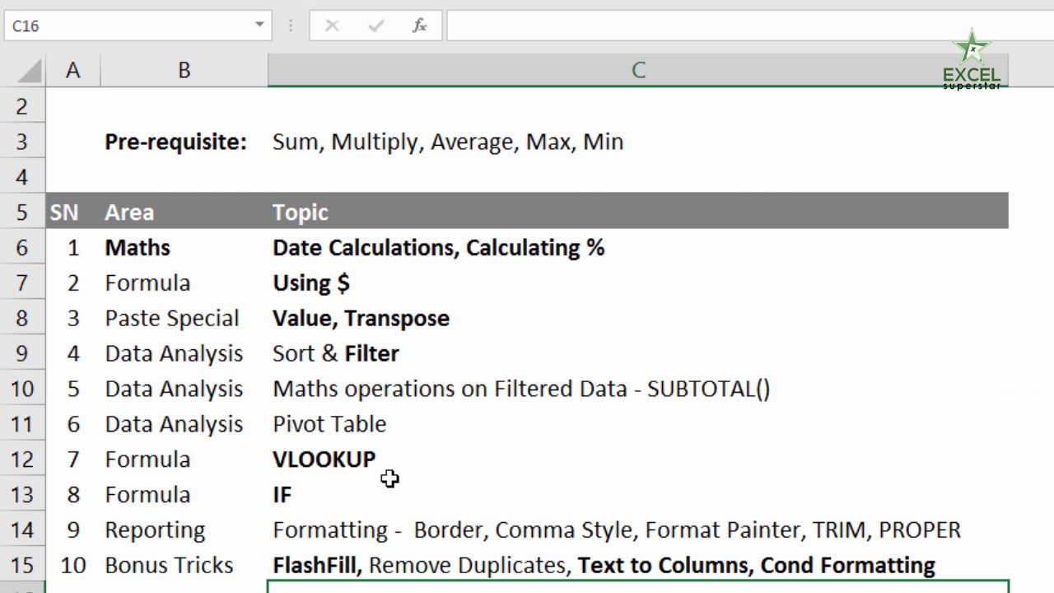
Make the SUBTOTAL() topic in C10 of the Agenda sheet bold
left_click(377, 392)
key("ctrl+b")
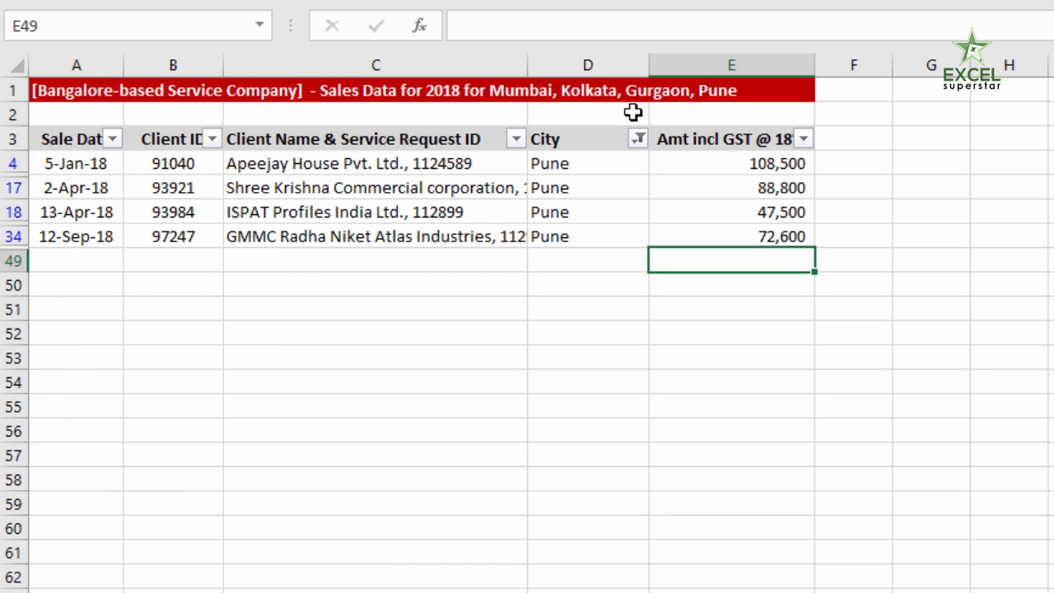
Remove the filter from the 2018 sales data and create a PivotTable from range A3:E48 on a new worksheet
left_click(591, 209)
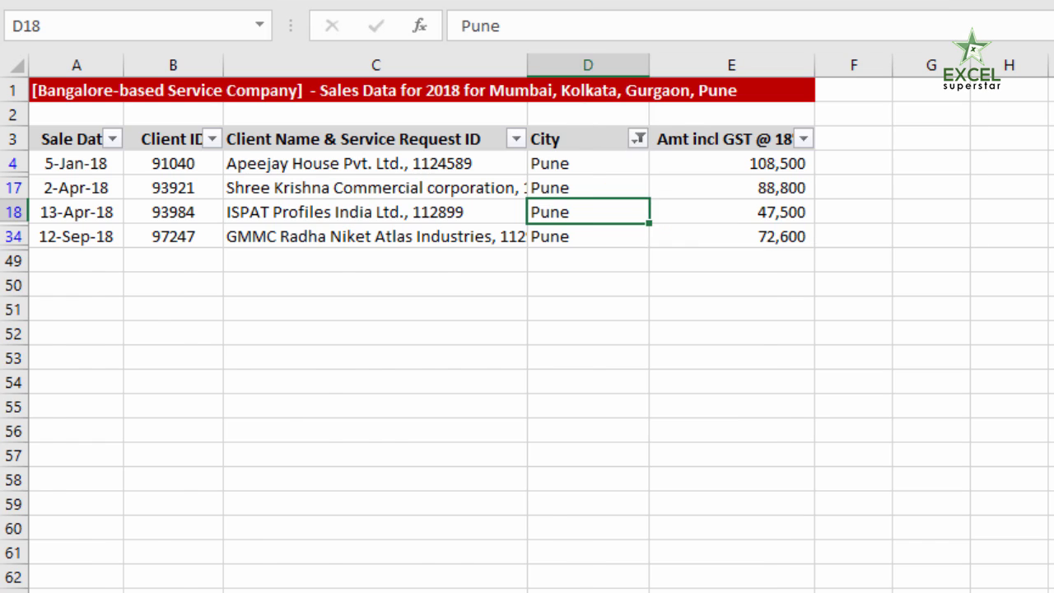
key("ctrl+shift+l")
left_click(401, 343)
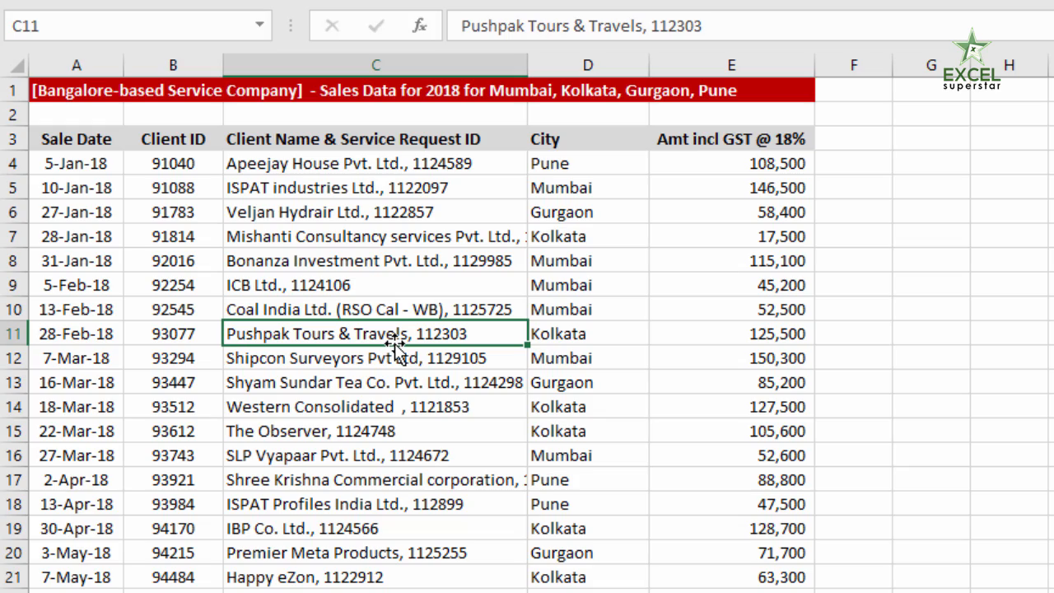
key("ctrl+a")
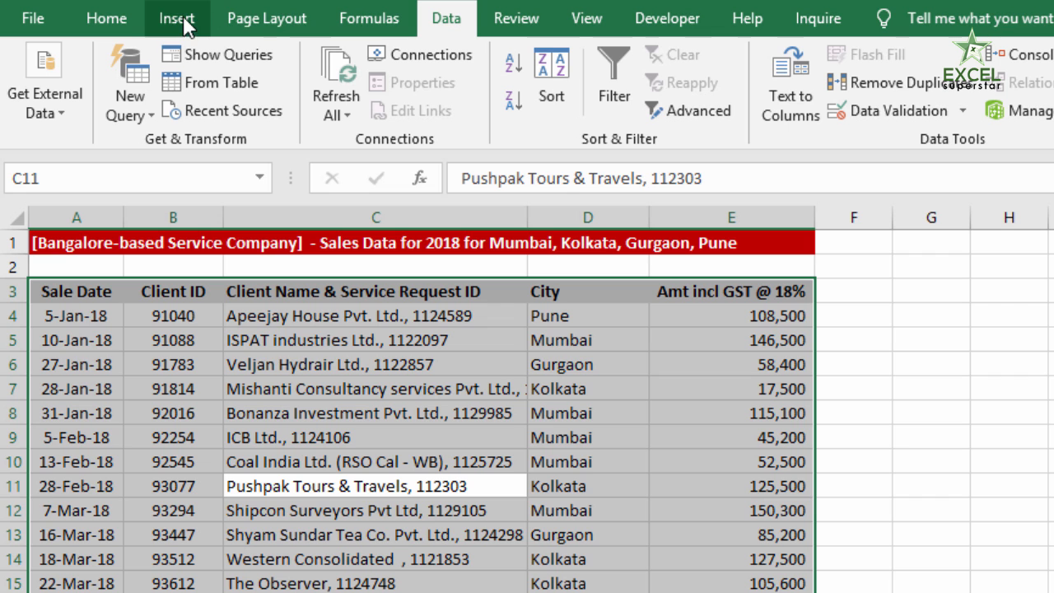
left_click(179, 26)
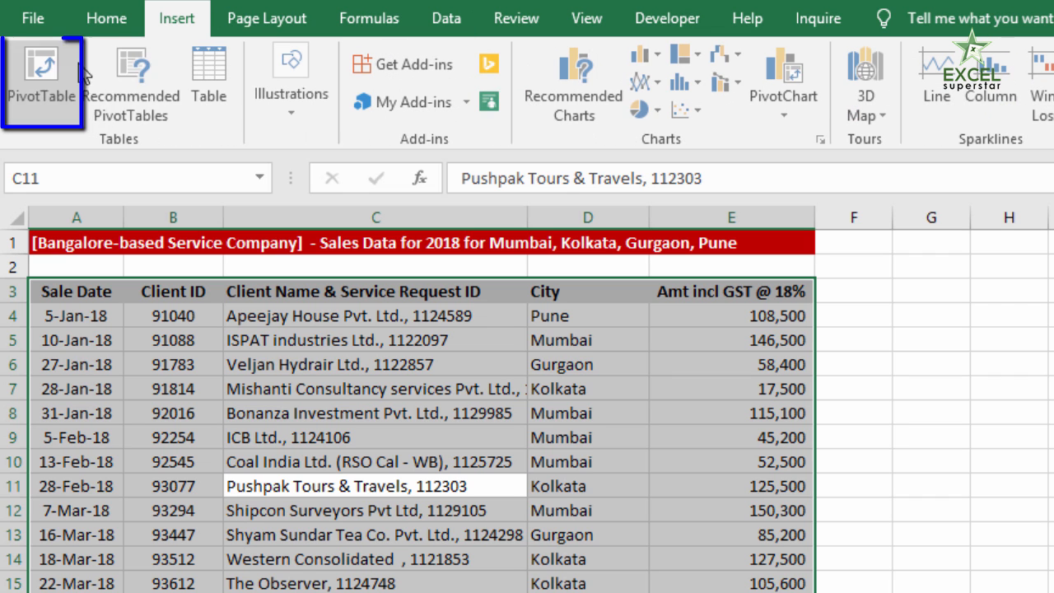
left_click(47, 119)
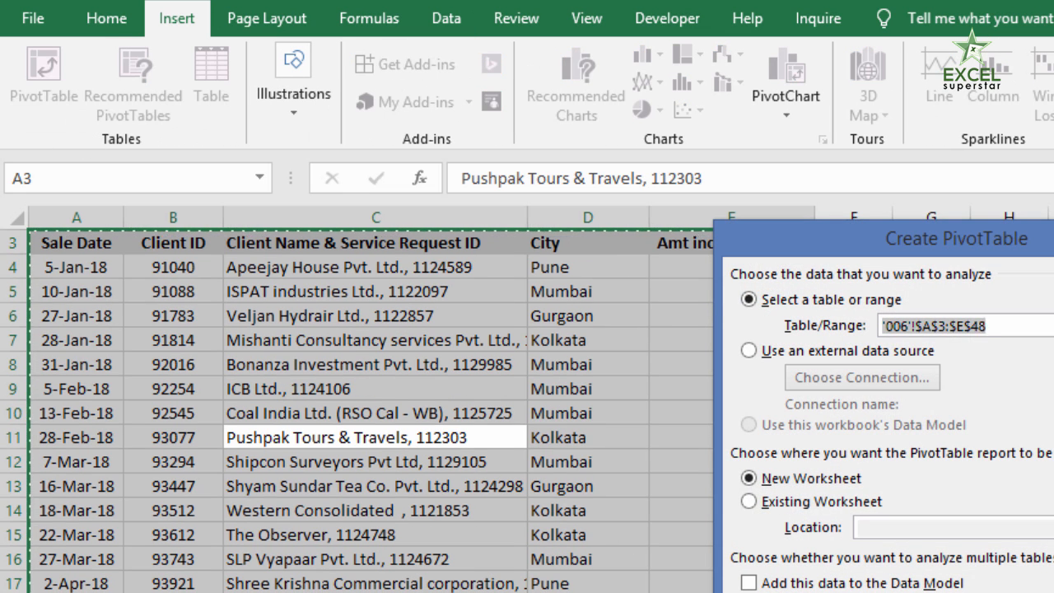
key("Return")
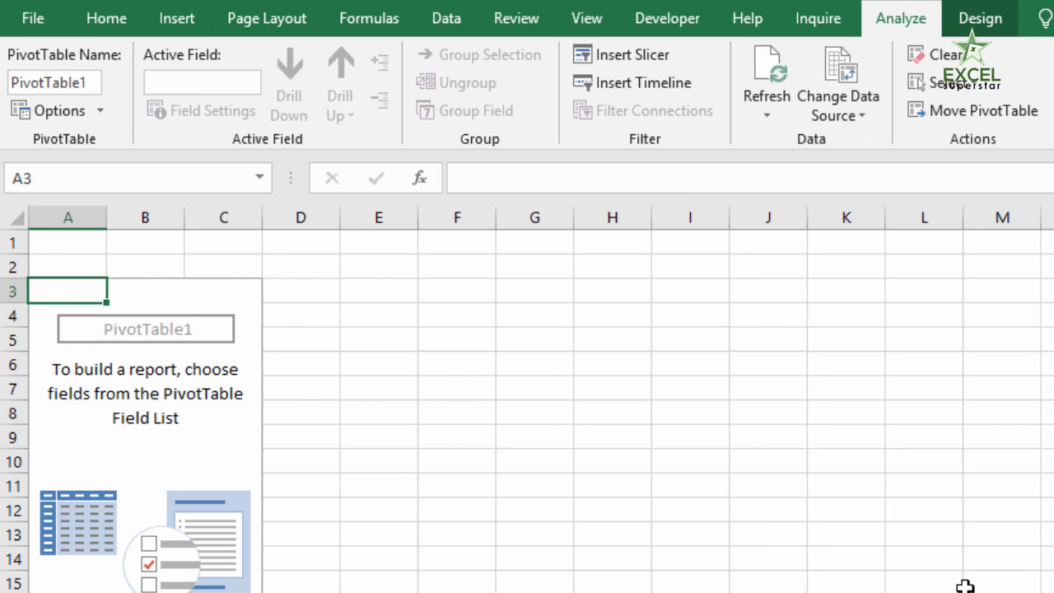
Enable the Classic PivotTable layout in the display options of the empty PivotTable
right_click(136, 409)
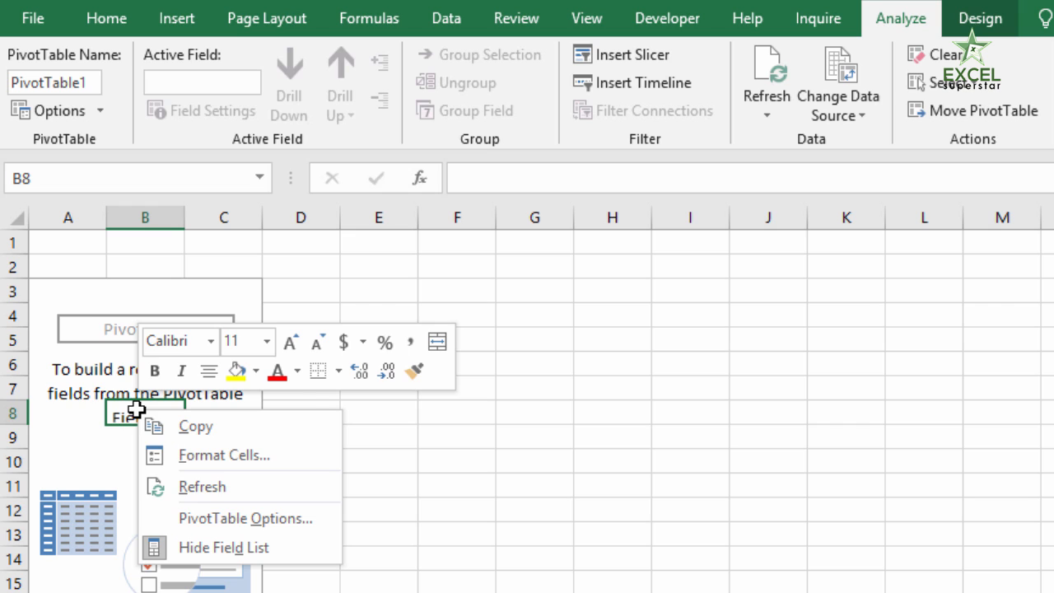
left_click(233, 524)
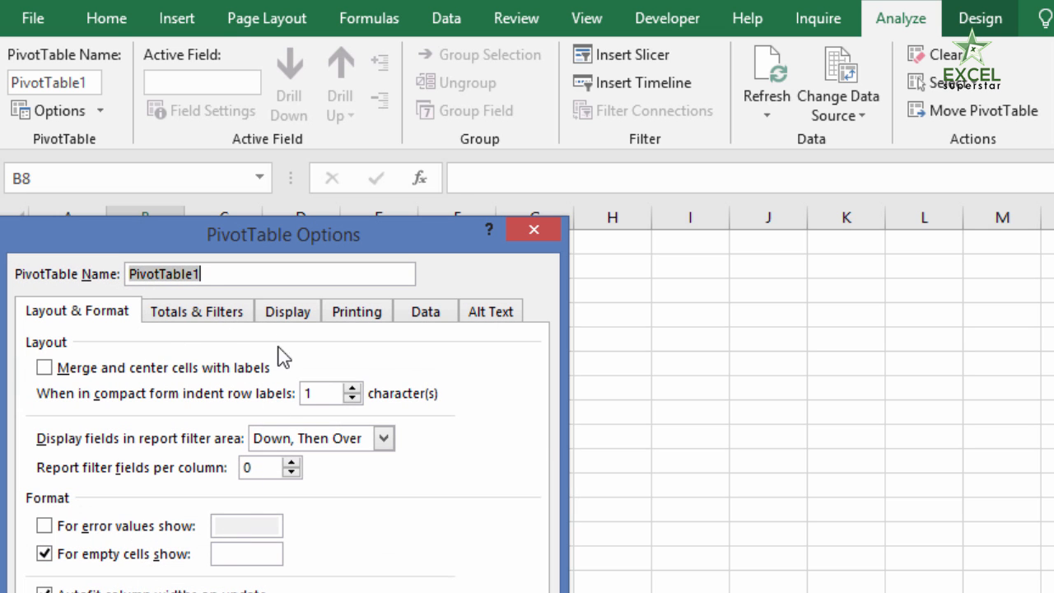
left_click(294, 314)
left_click(176, 498)
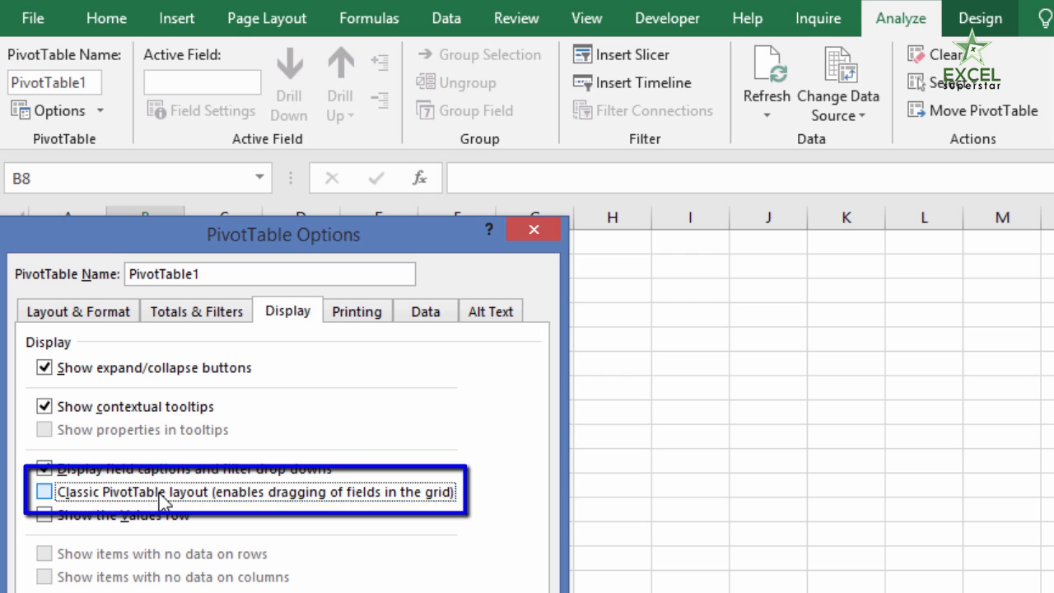
key("Return")
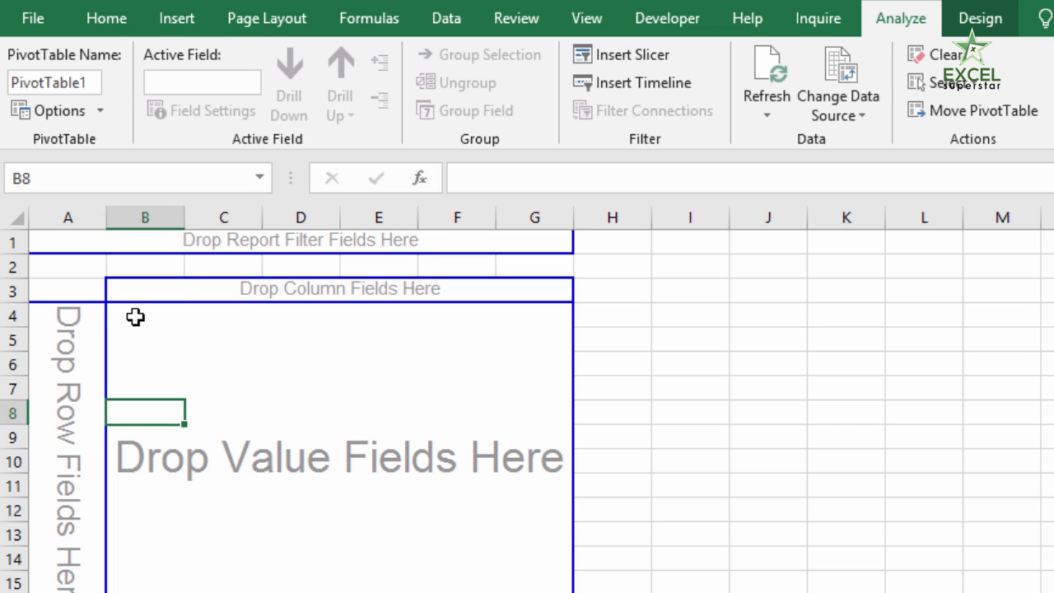
Add Sale Date as the PivotTable's row field and group the dates by Months and Years
left_click_drag(135, 317, 543, 589)
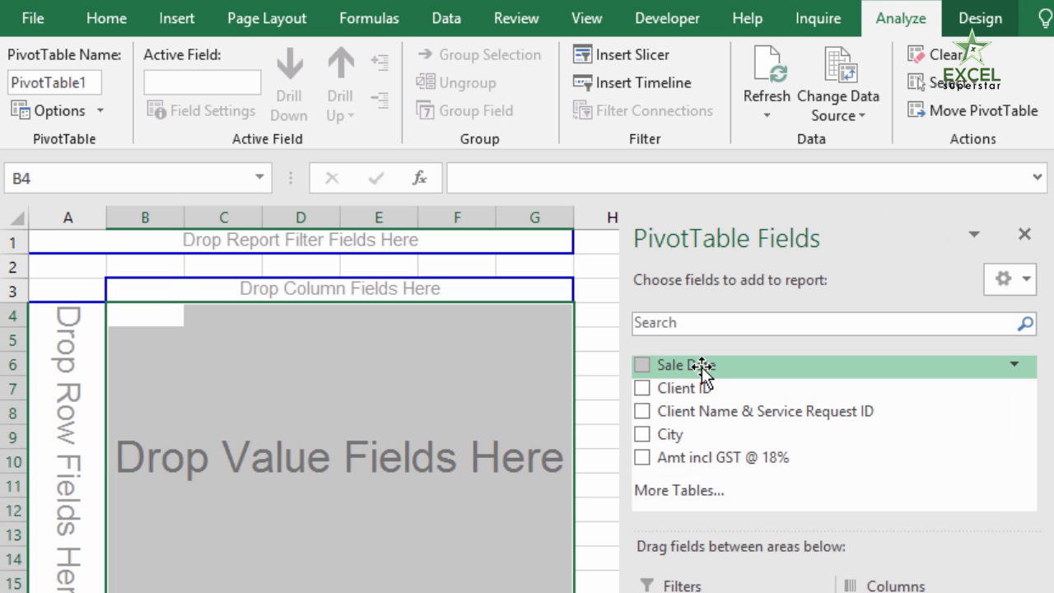
left_click_drag(700, 367, 50, 404)
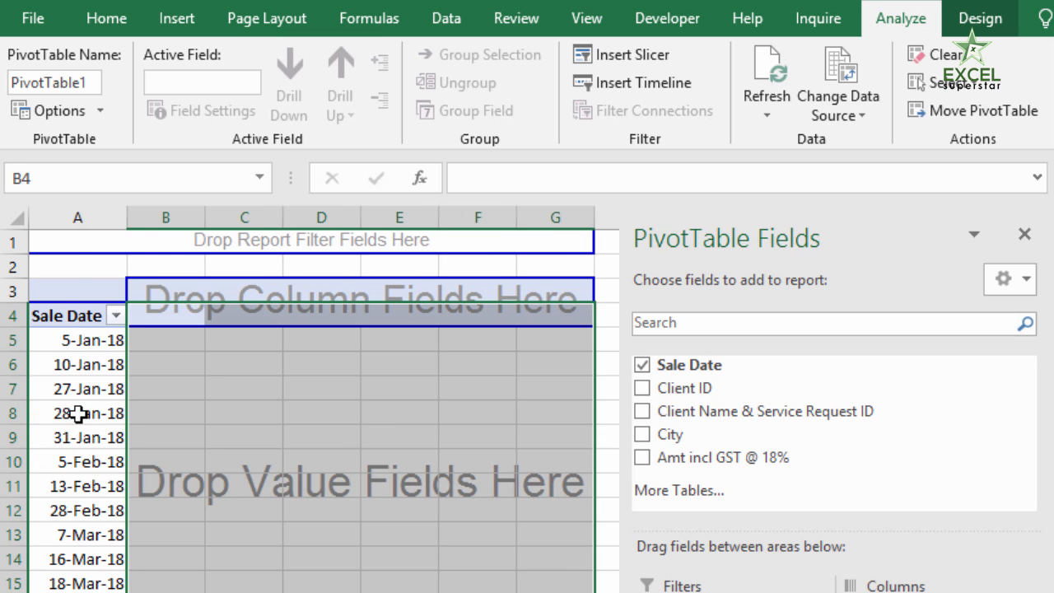
right_click(77, 414)
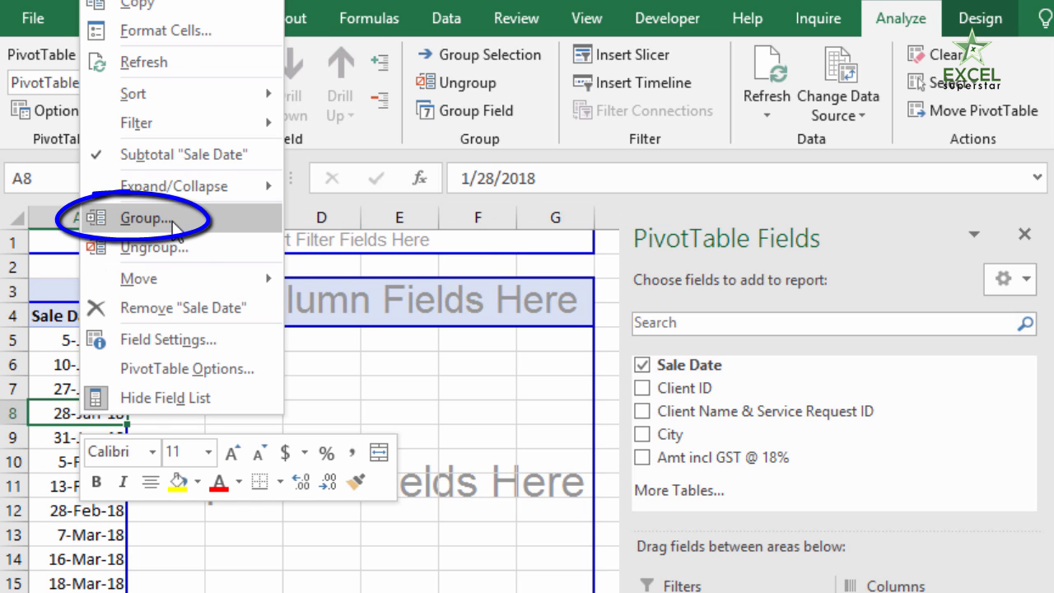
left_click(168, 218)
left_click(75, 280)
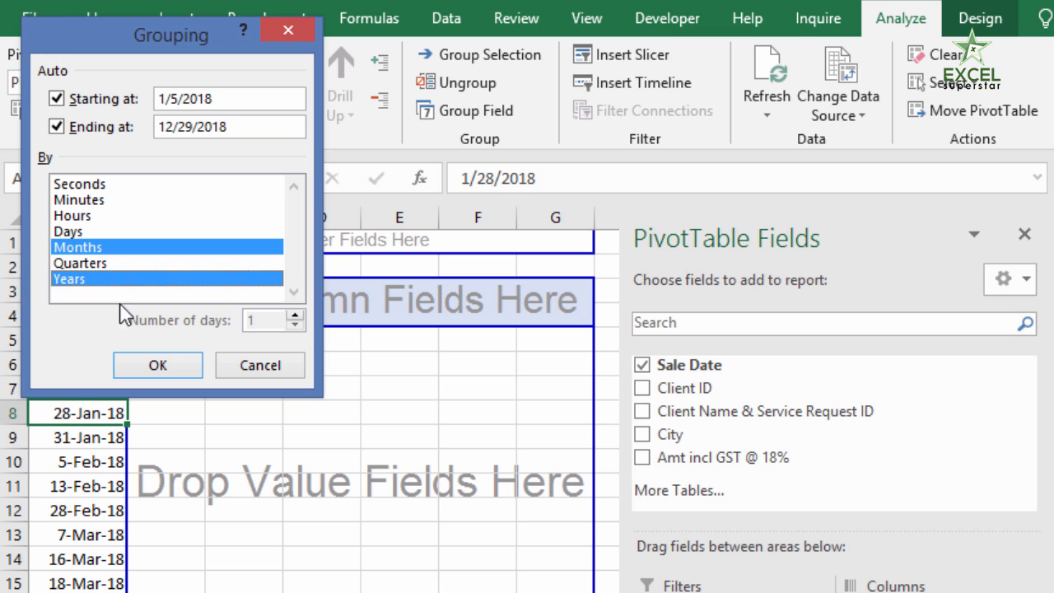
left_click(165, 366)
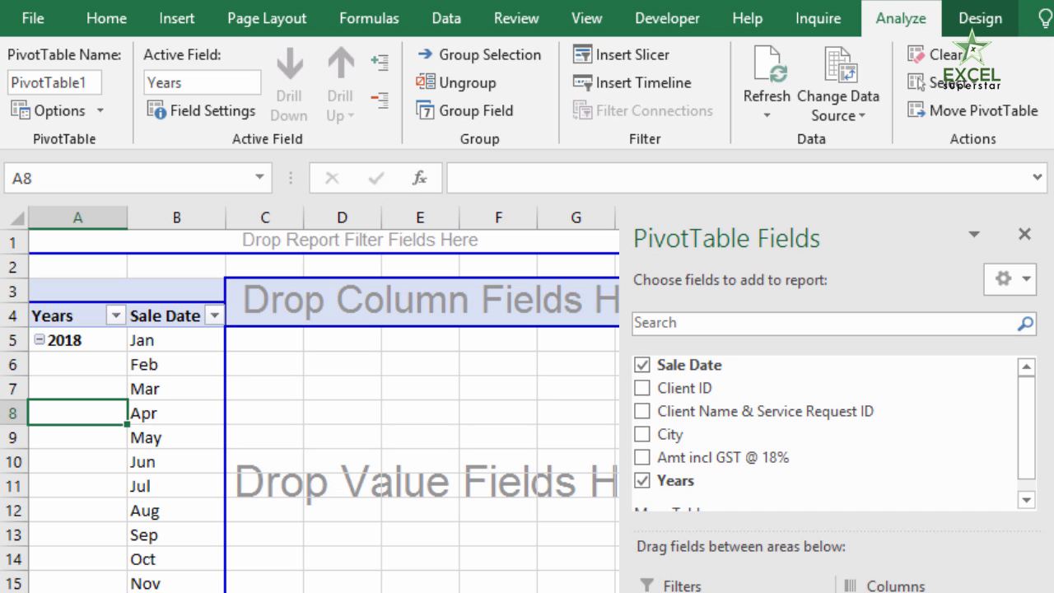
Add Amt incl GST @ 18% as the PivotTable's value field and plot the monthly totals on a separate chart sheet
left_click_drag(736, 457, 312, 499)
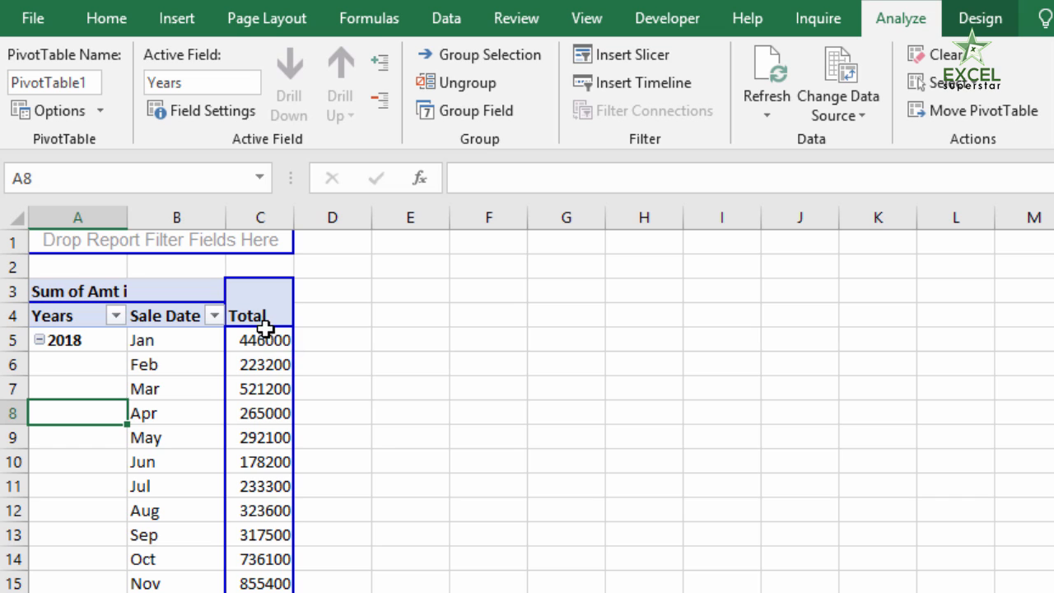
left_click_drag(263, 339, 265, 589)
left_click(248, 502)
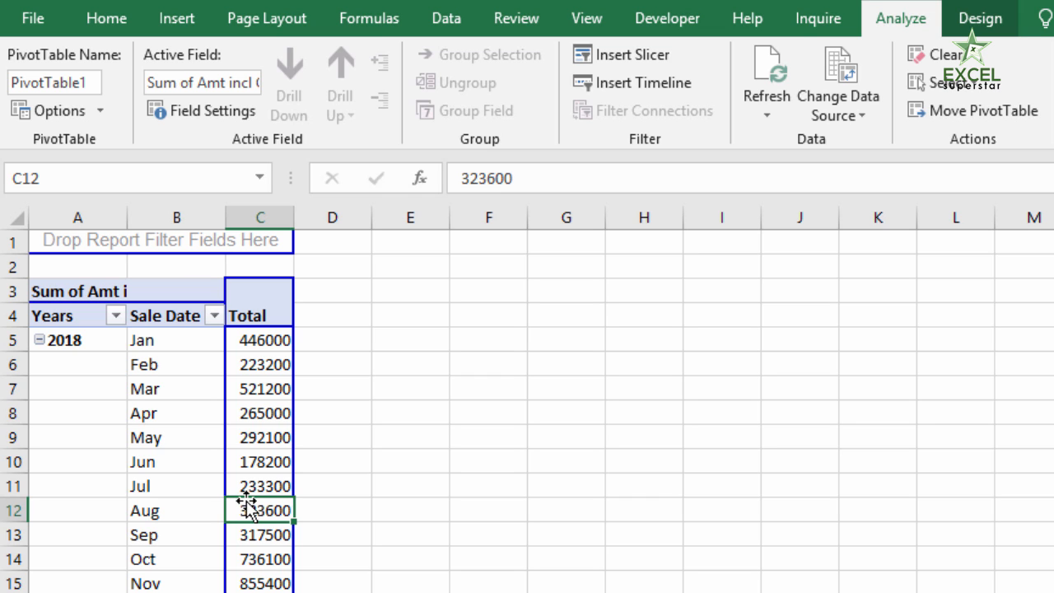
key("F11")
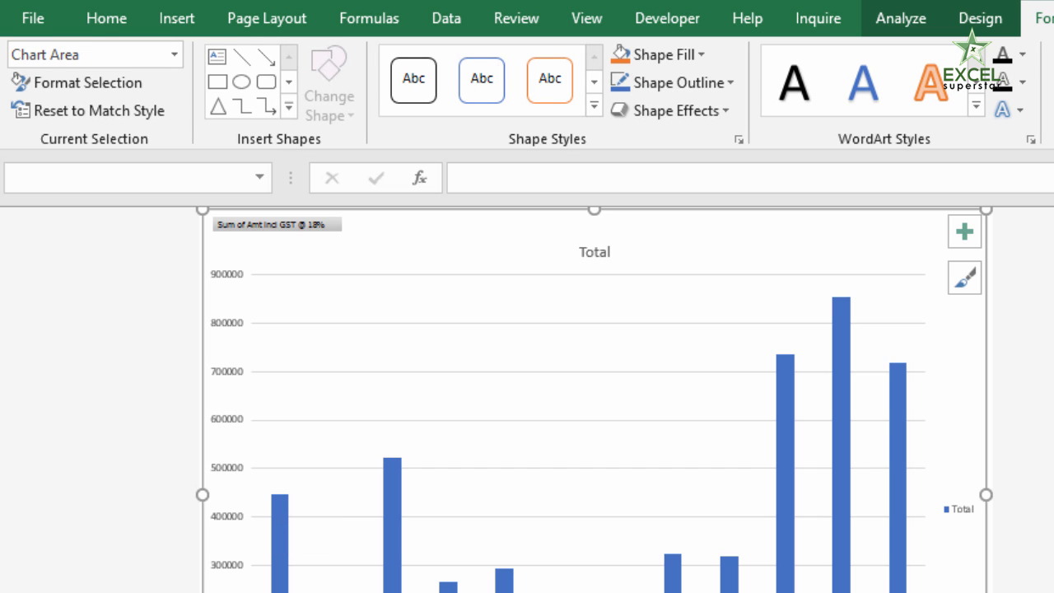
key("ctrl+Page_Down")
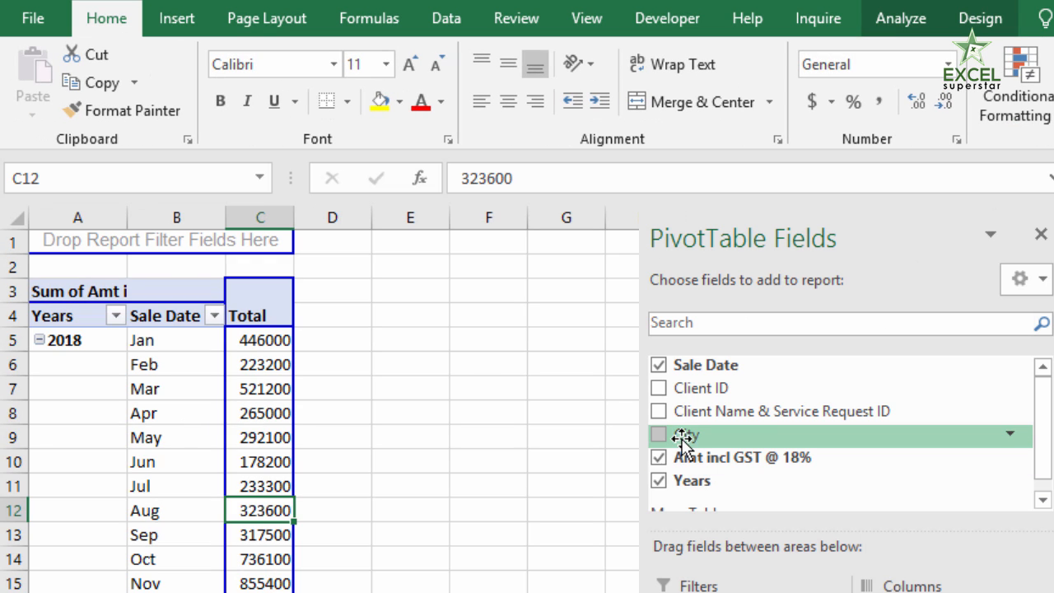
Split the monthly totals by City as a column field, examine the empty Pune months, and remove City again
left_click_drag(680, 437, 257, 296)
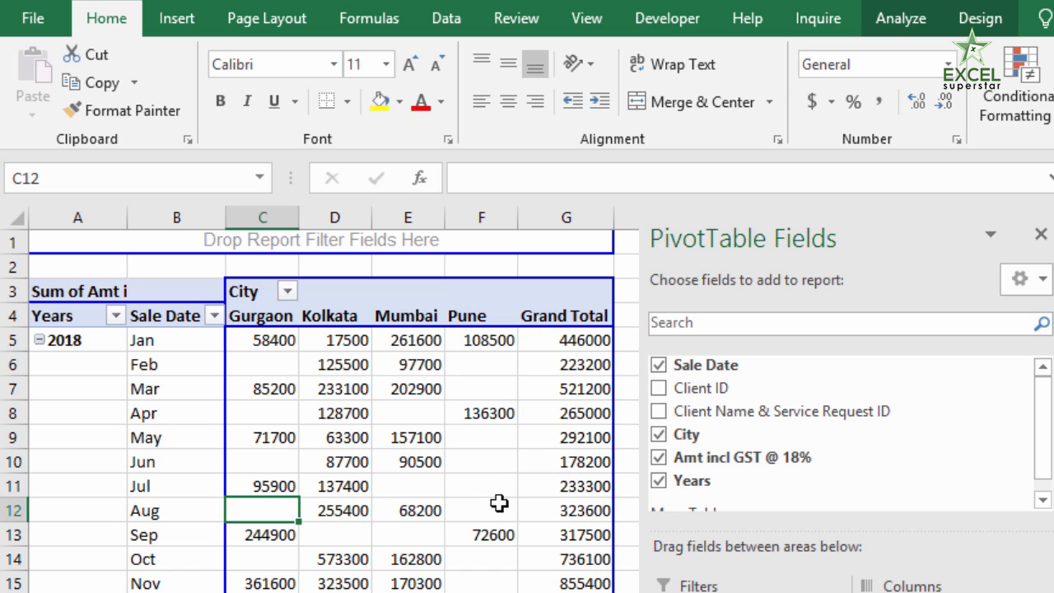
left_click_drag(487, 423, 489, 509)
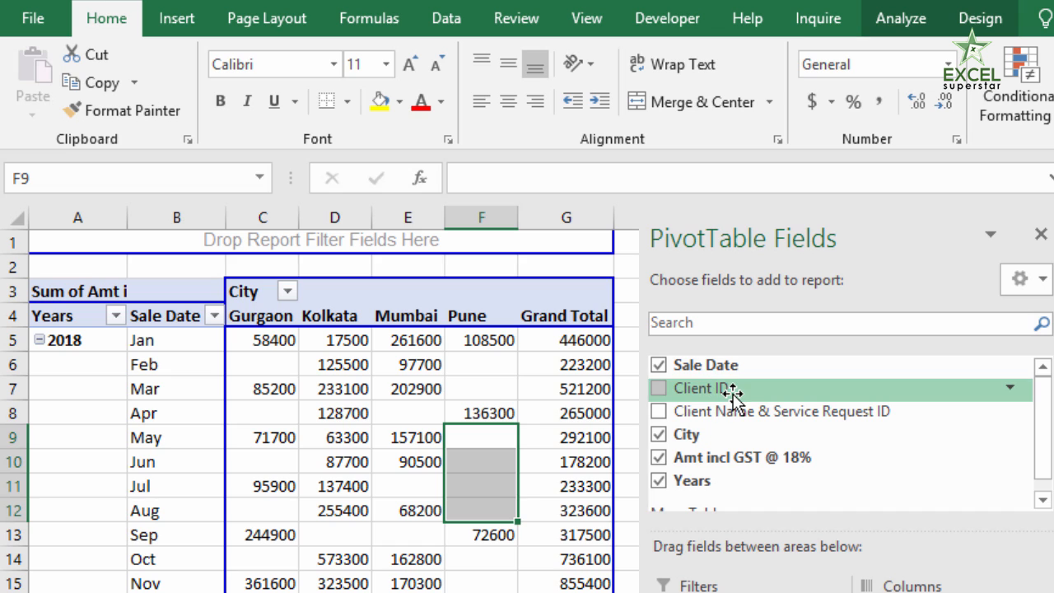
left_click(658, 435)
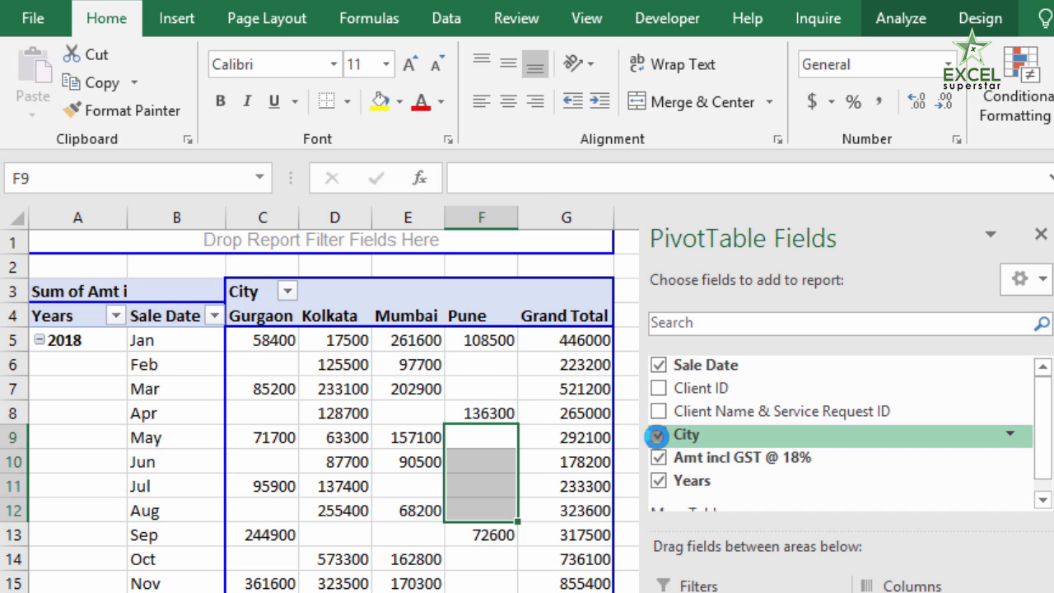
Add a slicer for the City field to the PivotTable
right_click(680, 437)
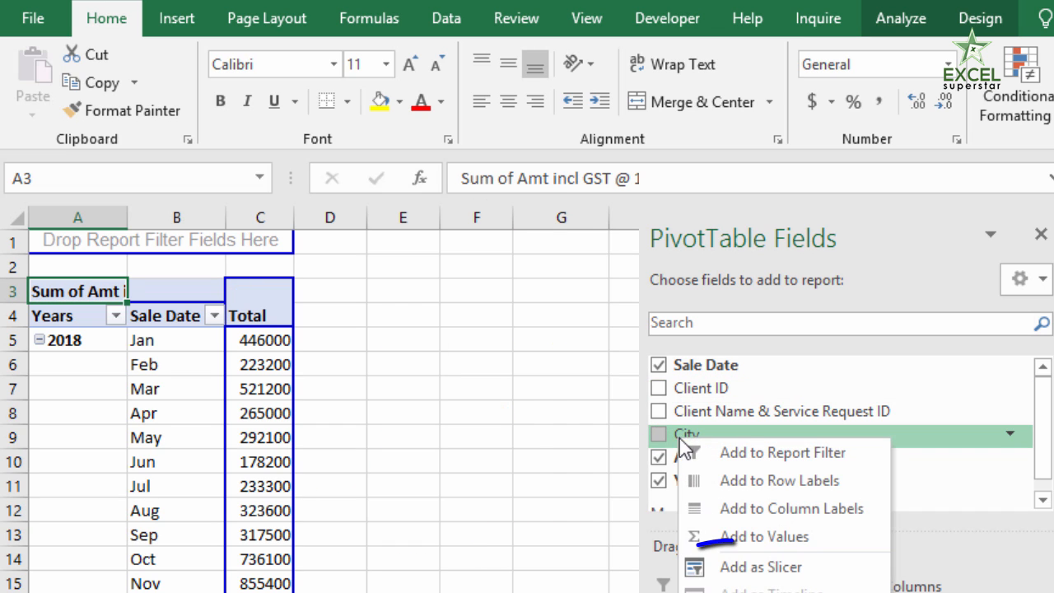
left_click(761, 566)
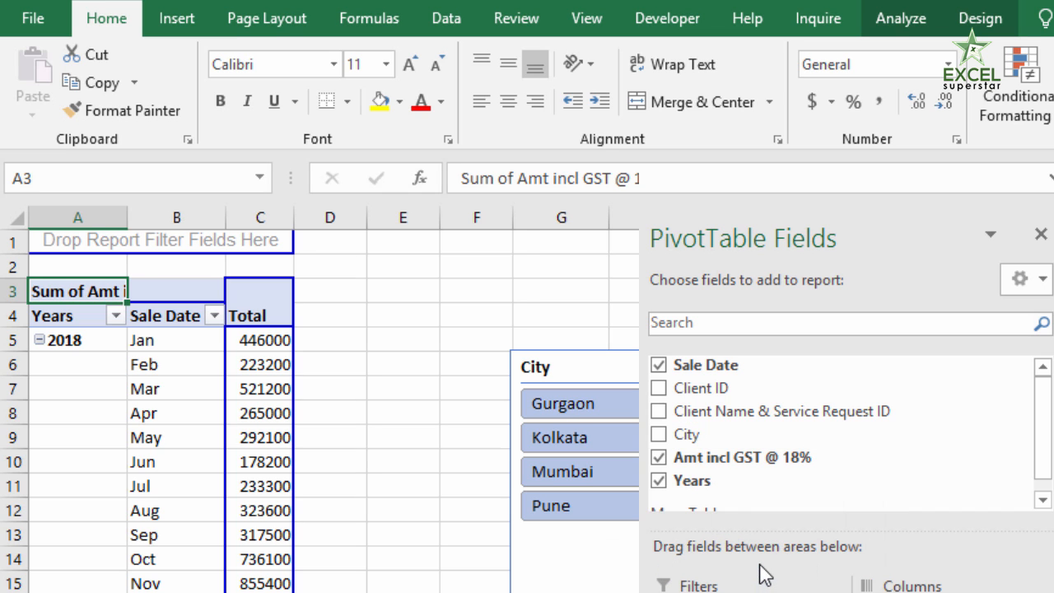
Review the fields offered in the Insert Slicers dialog and close it without adding a slicer
right_click(688, 436)
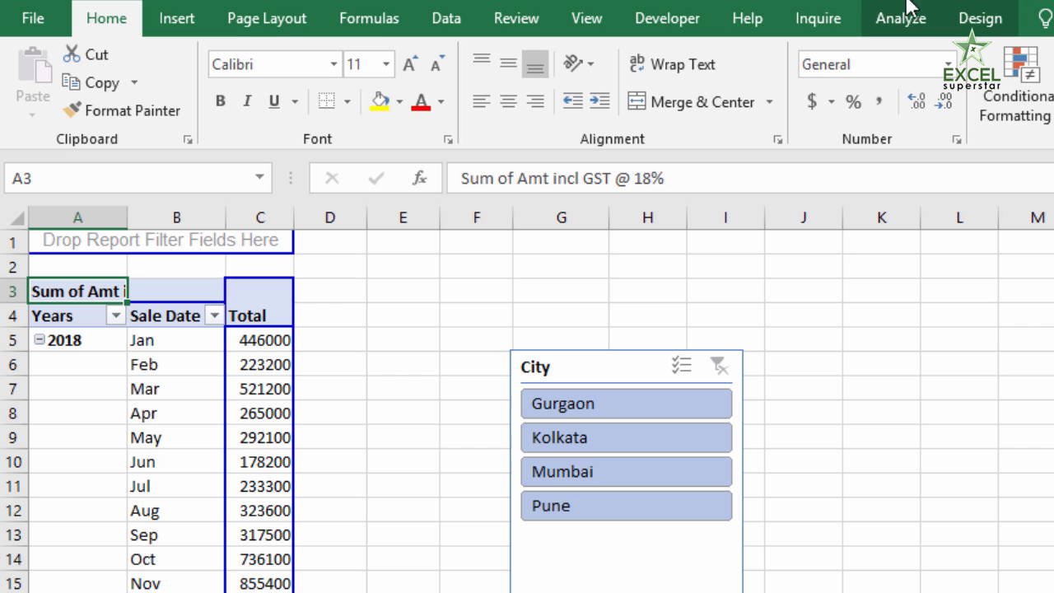
left_click(906, 14)
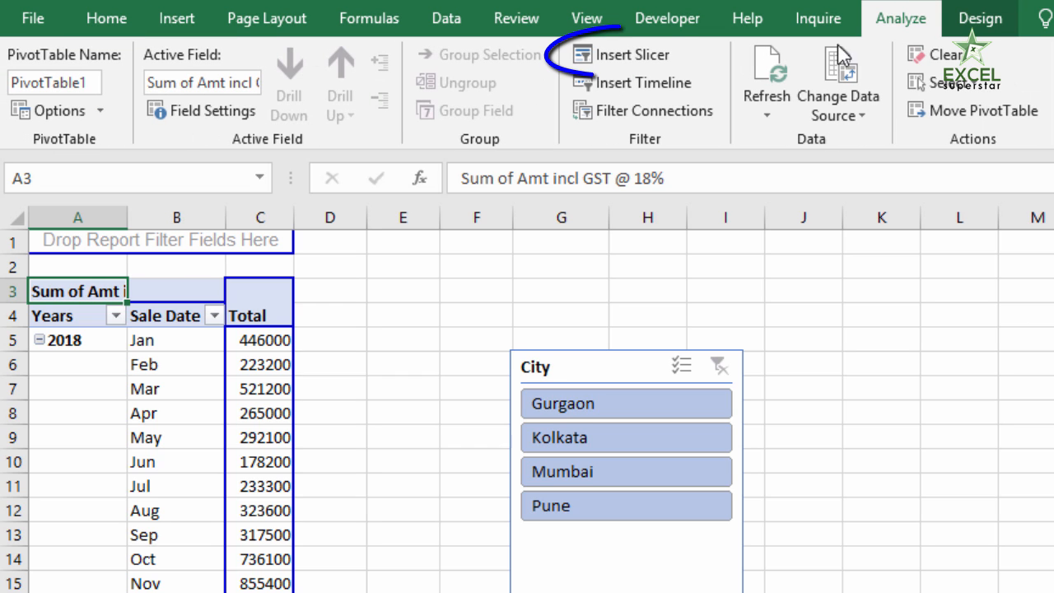
left_click(631, 60)
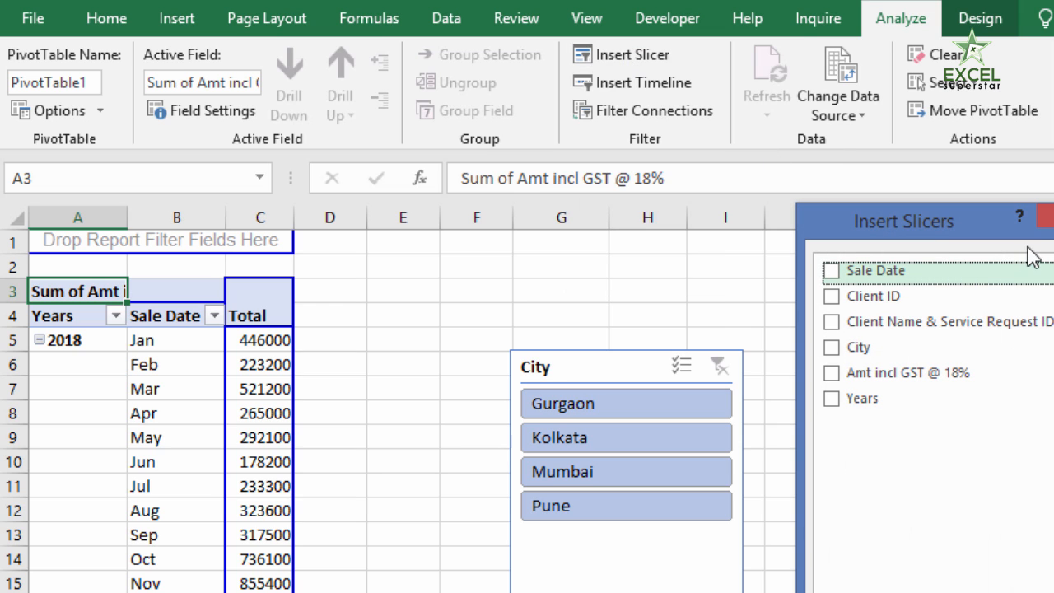
left_click(1051, 218)
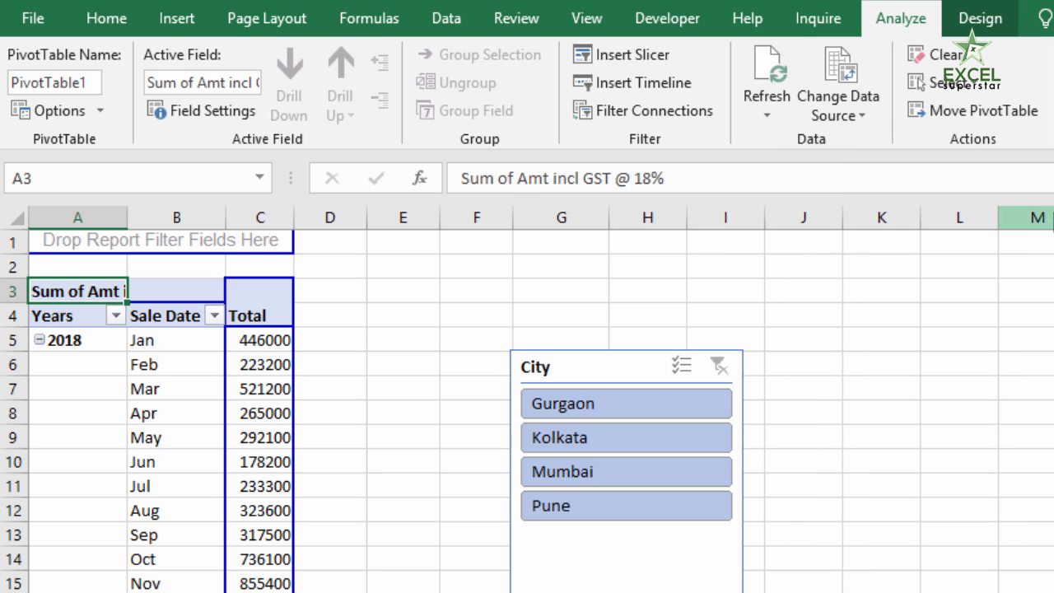
Filter the PivotTable to Gurgaon with the City slicer
left_click(611, 403)
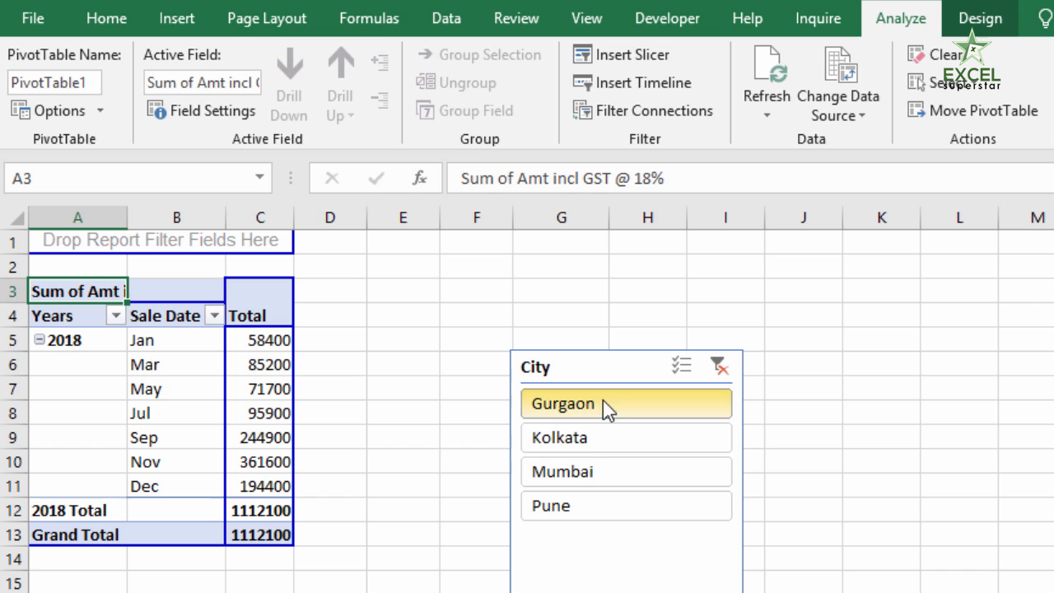
Filter the PivotTable to Kolkata, Mumbai and Pune one after another with the City slicer, and clear the filter
left_click(579, 437)
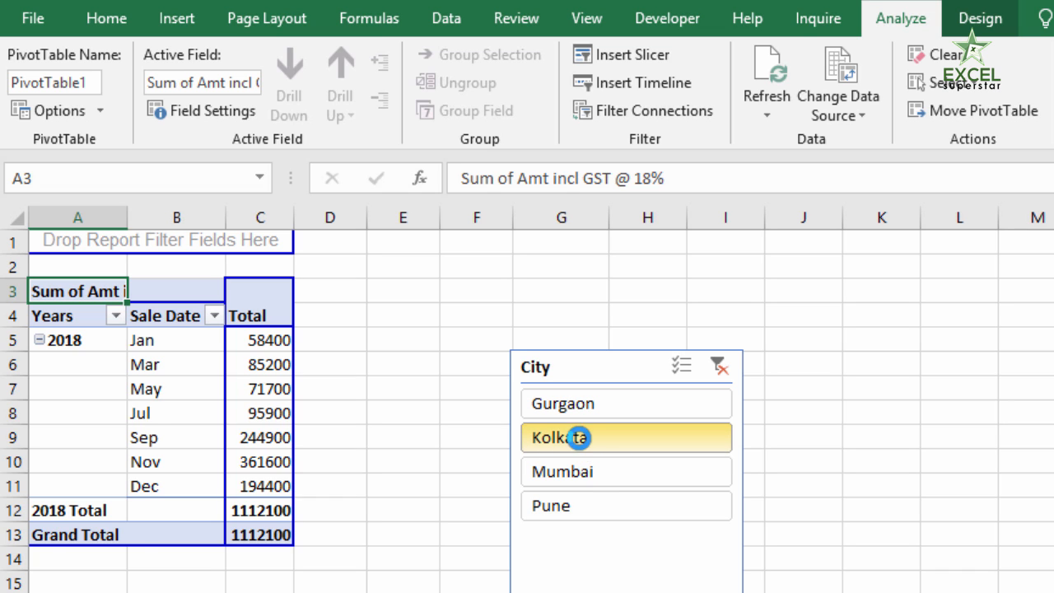
left_click(582, 478)
left_click(577, 505)
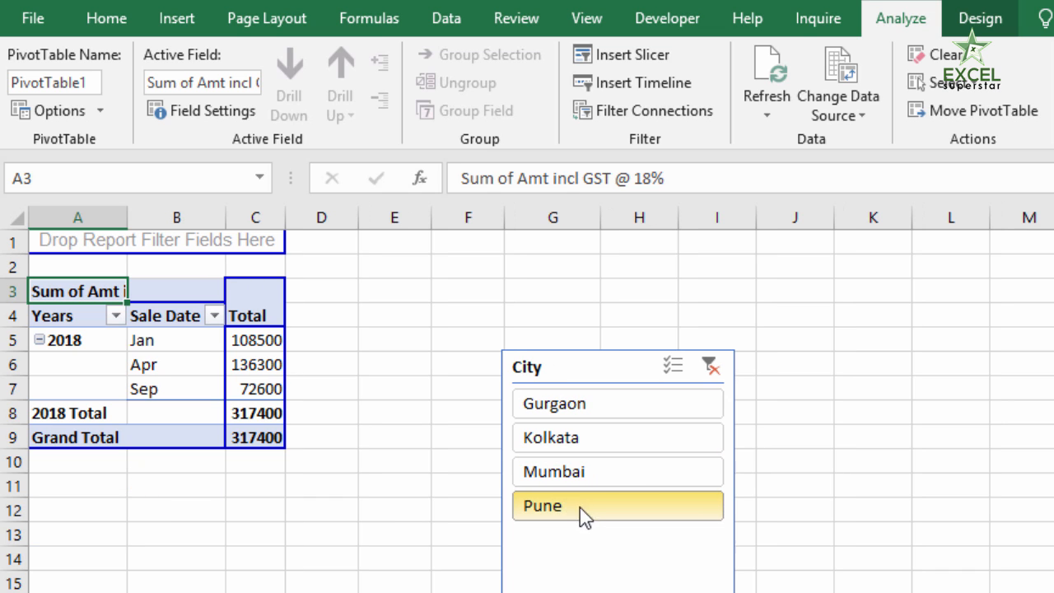
left_click(718, 372)
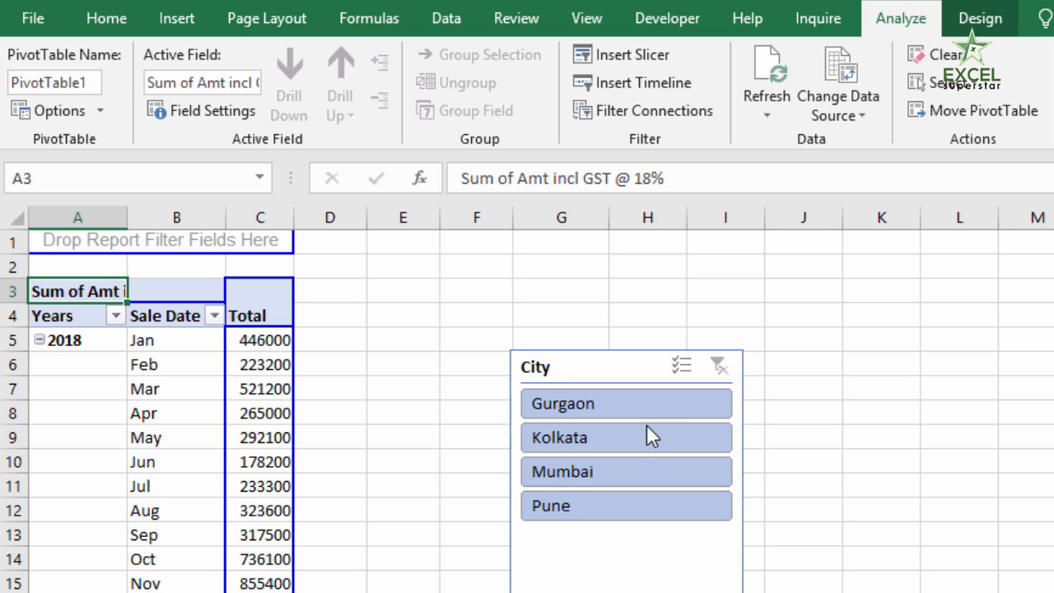
Select Kolkata together with Mumbai and Pune in the City slicer to filter the PivotTable by several cities
left_click(633, 442)
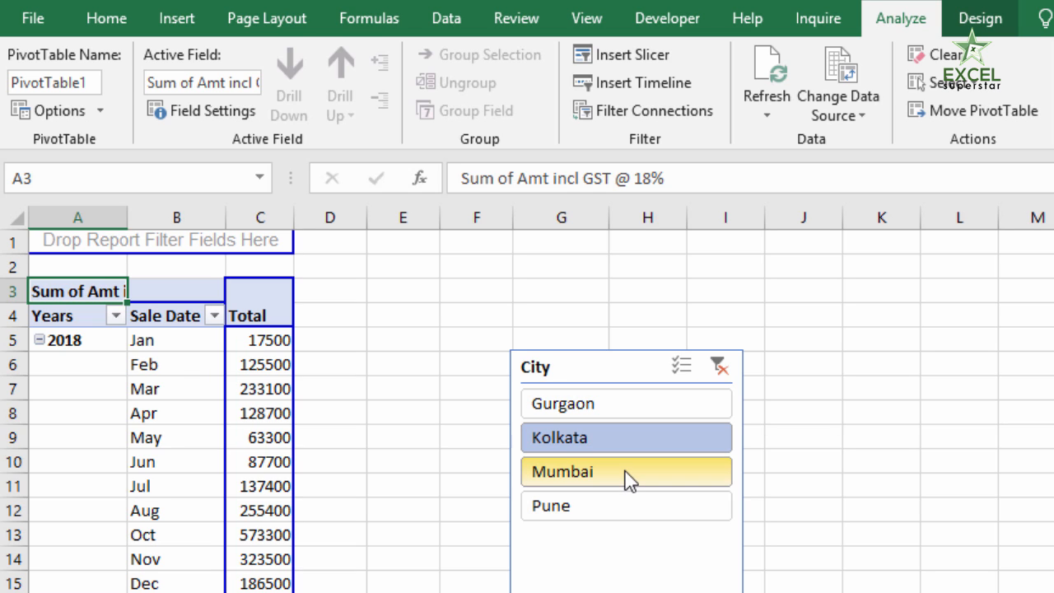
left_click(631, 478)
left_click(625, 496)
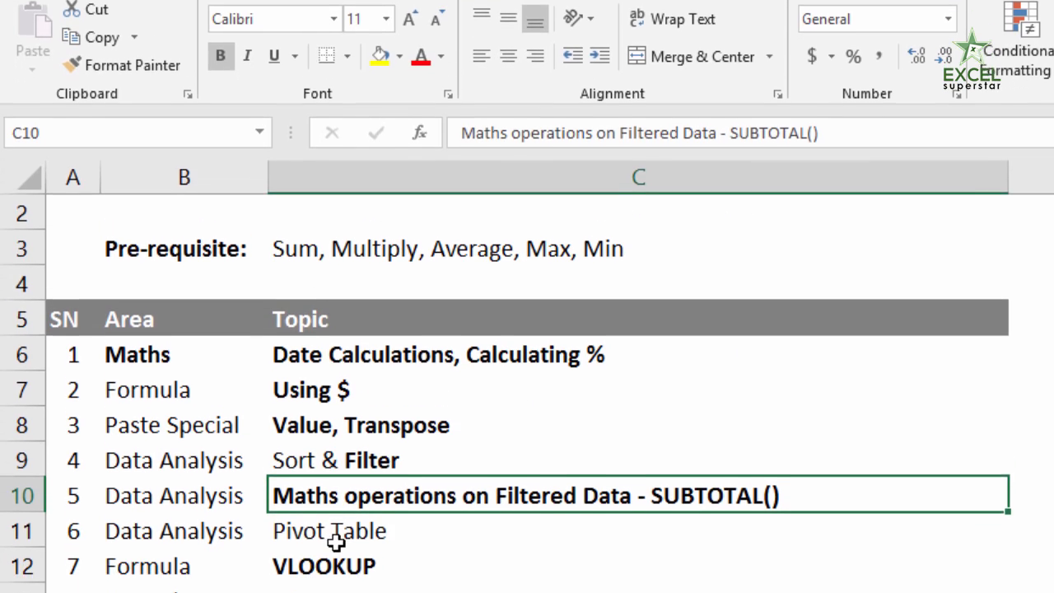
Make the Pivot Table topic in C11 of the Agenda list bold
left_click(336, 508)
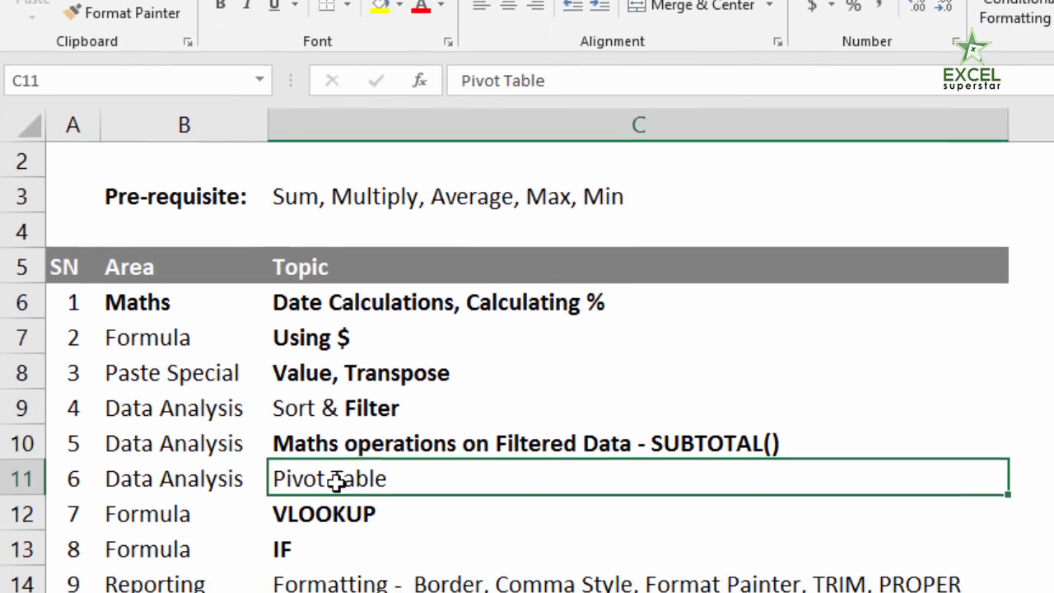
key("ctrl+b")
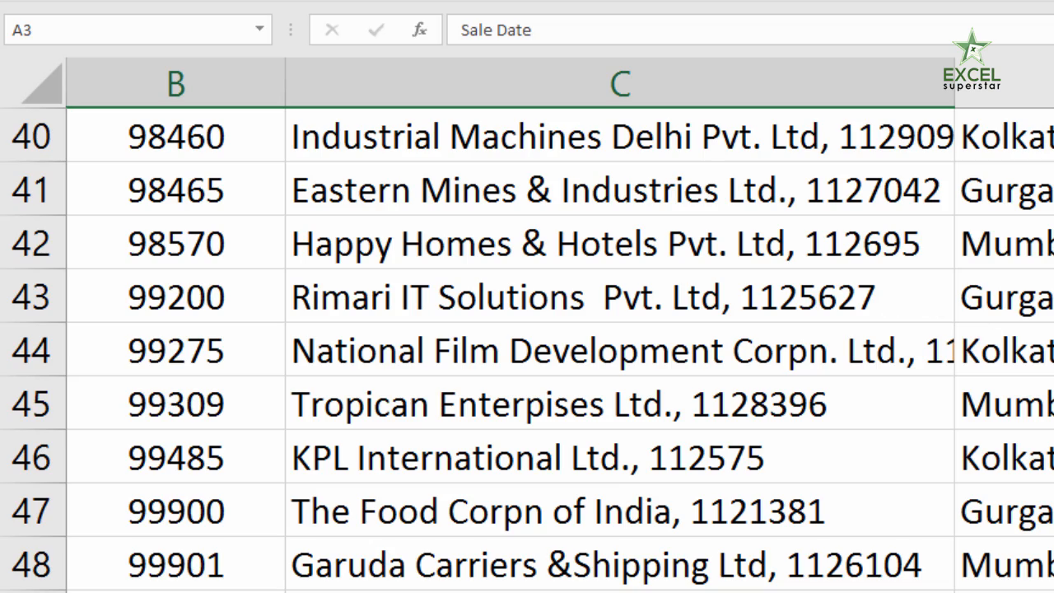
Insert an empty column before the City column in the sales data sheet
scroll(527, 326, "down", 5, "ctrl")
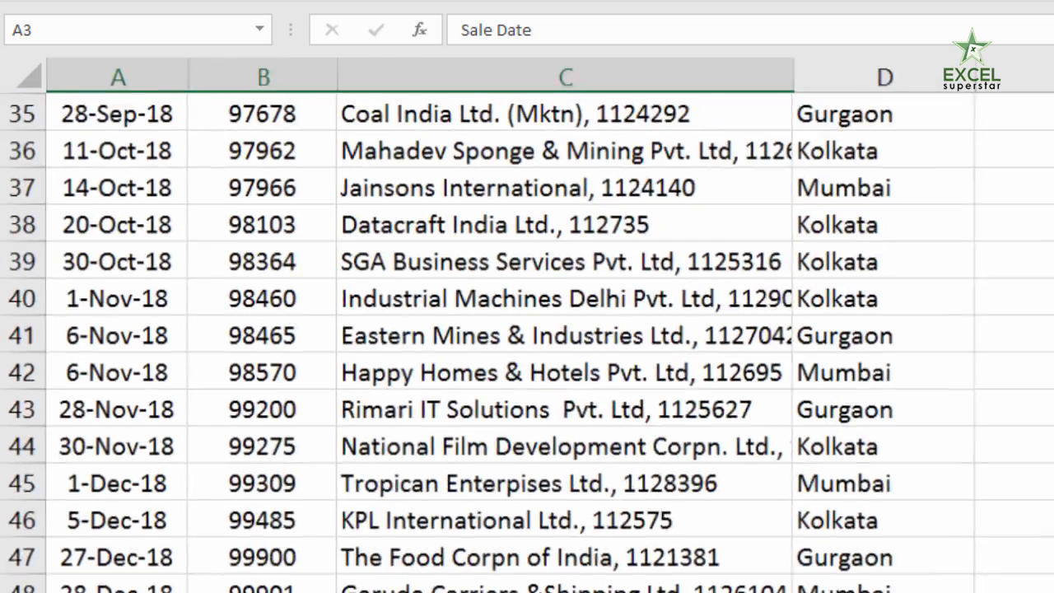
scroll(528, 337, "up", 10)
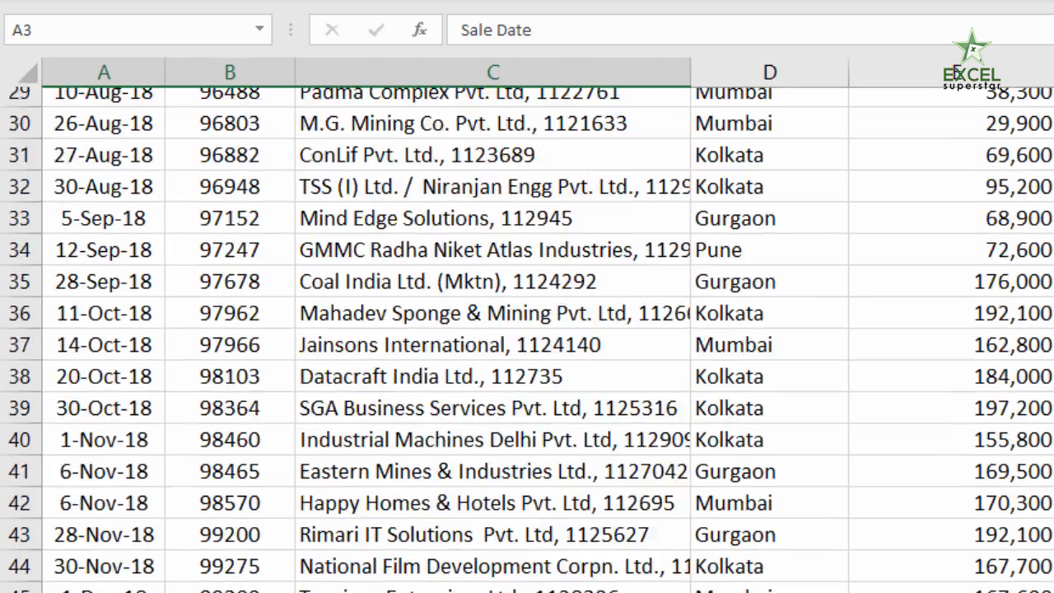
left_click(882, 151)
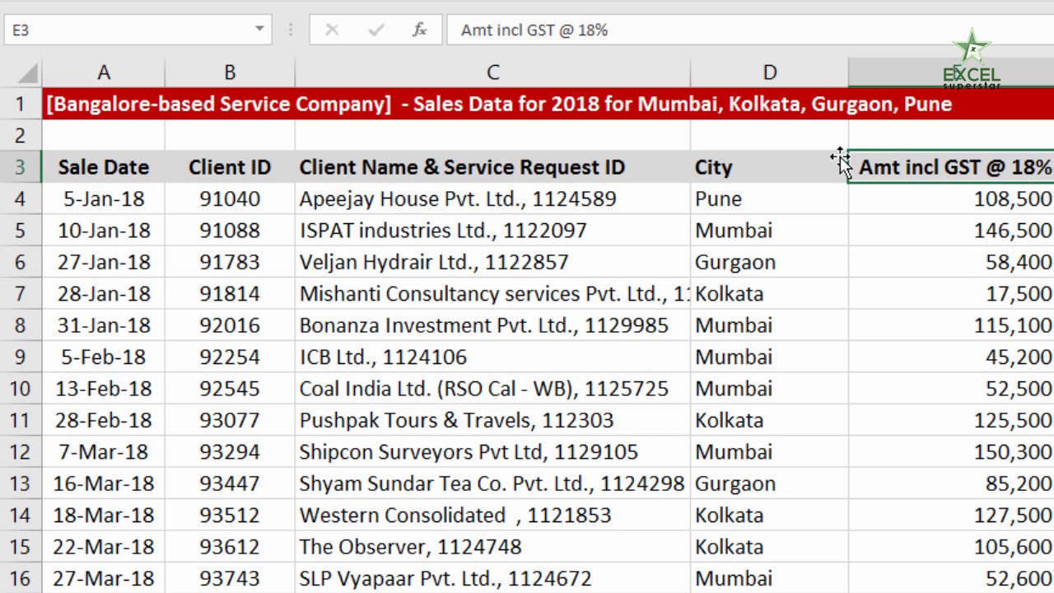
left_click(724, 66)
right_click(729, 73)
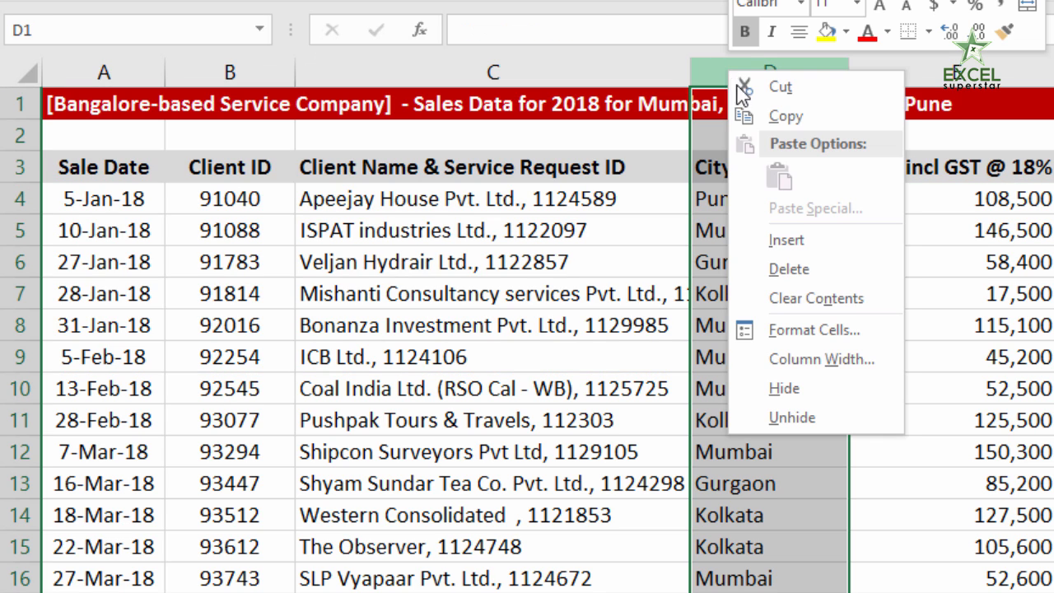
left_click(814, 241)
Convert the first client name to capitals in D4 with the formula =UPPER(C4)
left_click(768, 196)
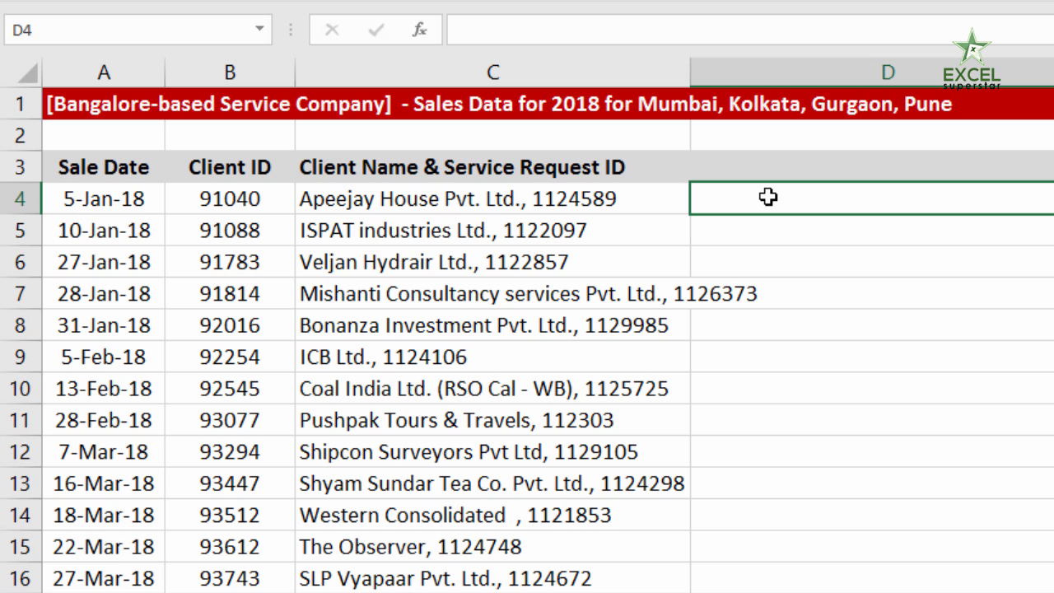
type("=uppe")
key("Tab")
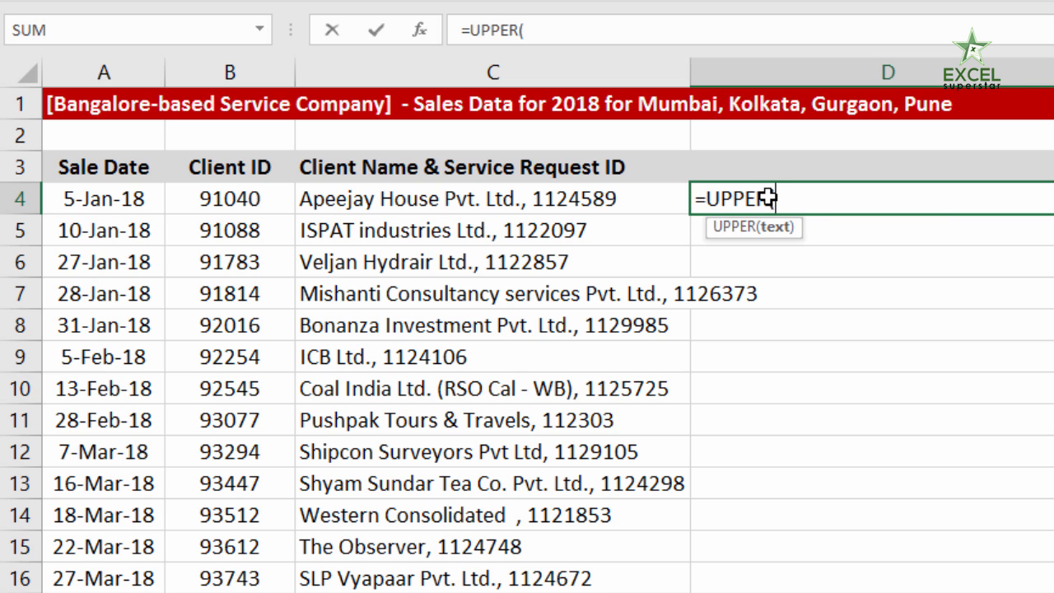
key("Left")
key("Return")
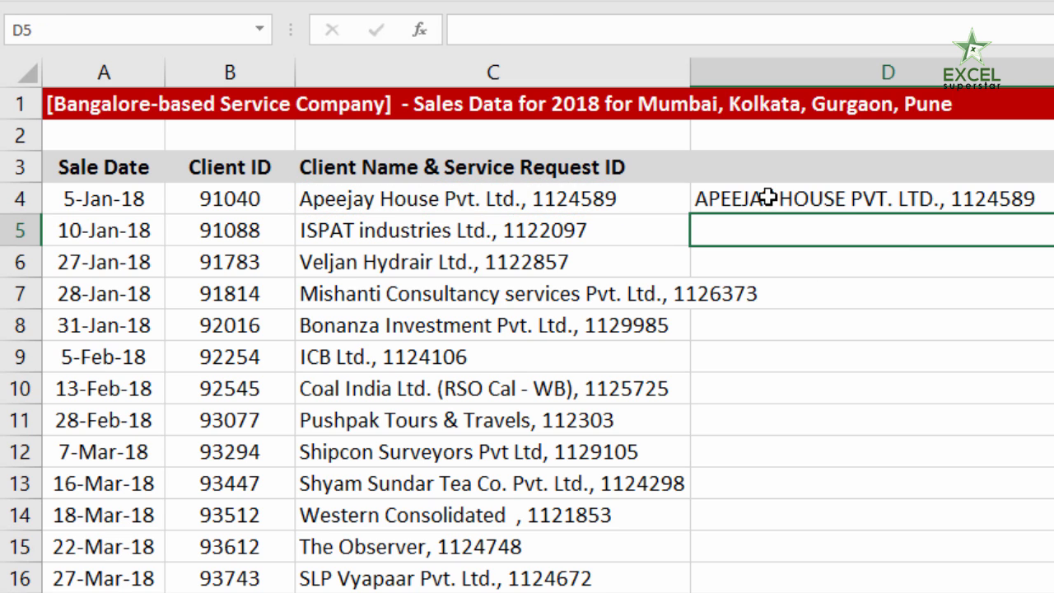
Replace UPPER with LOWER in the D4 formula so it reads =LOWER(C4)
left_click(847, 198)
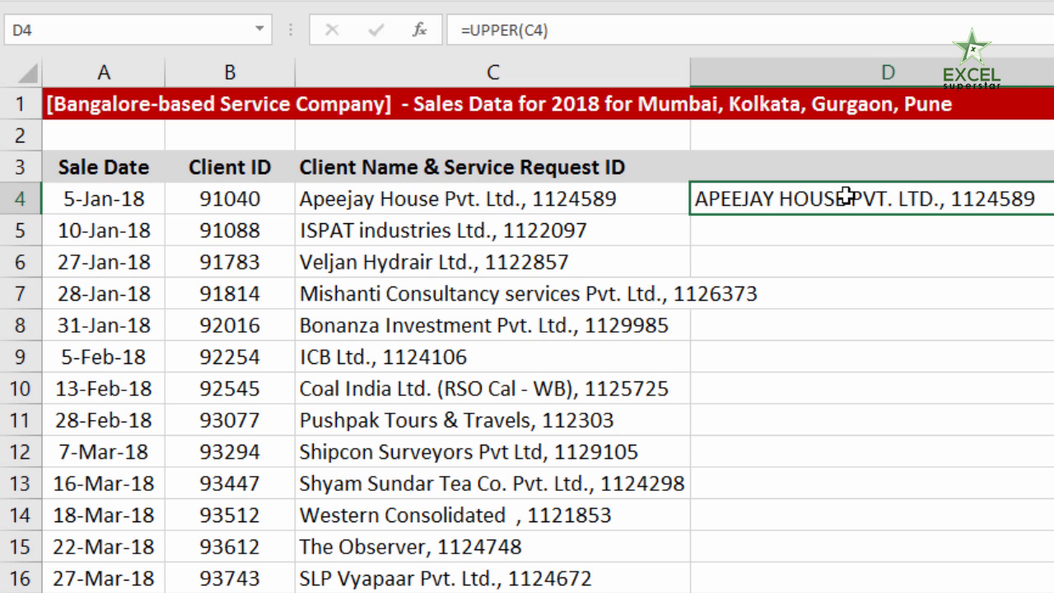
double_click(848, 197)
left_click_drag(713, 198, 769, 202)
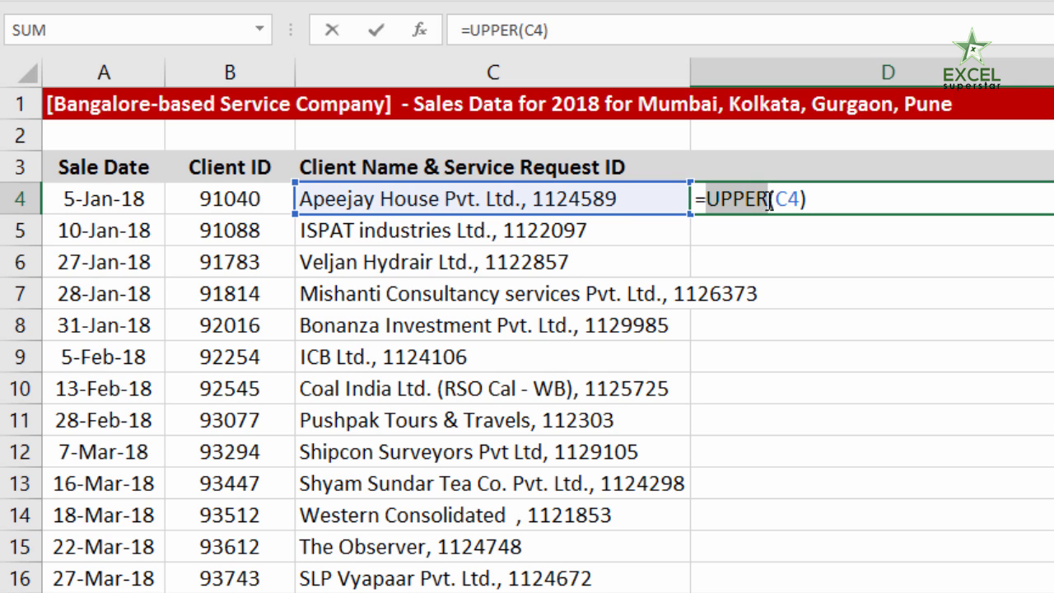
type("lower")
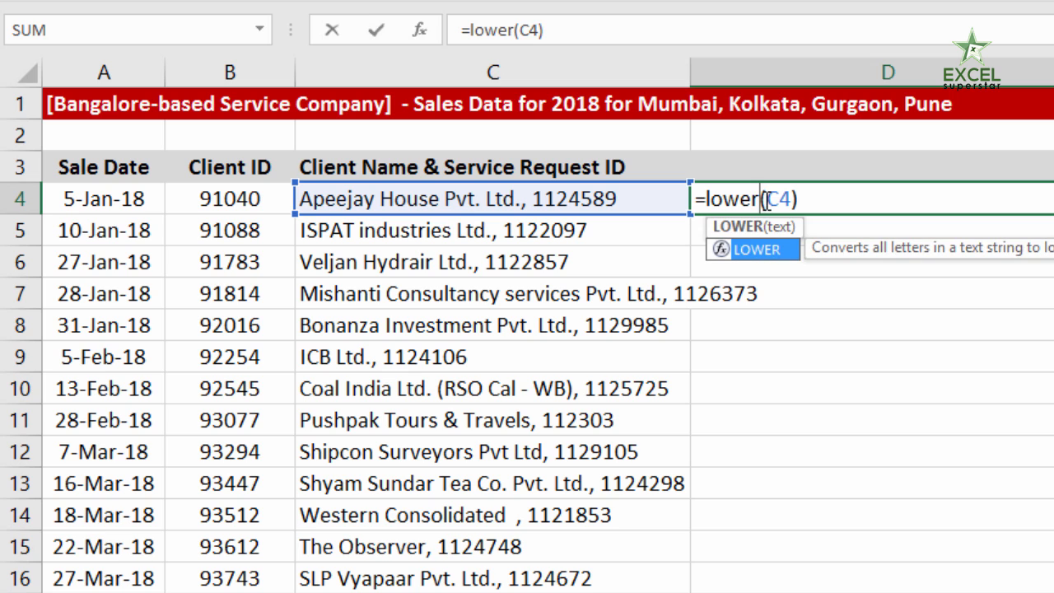
key("Return")
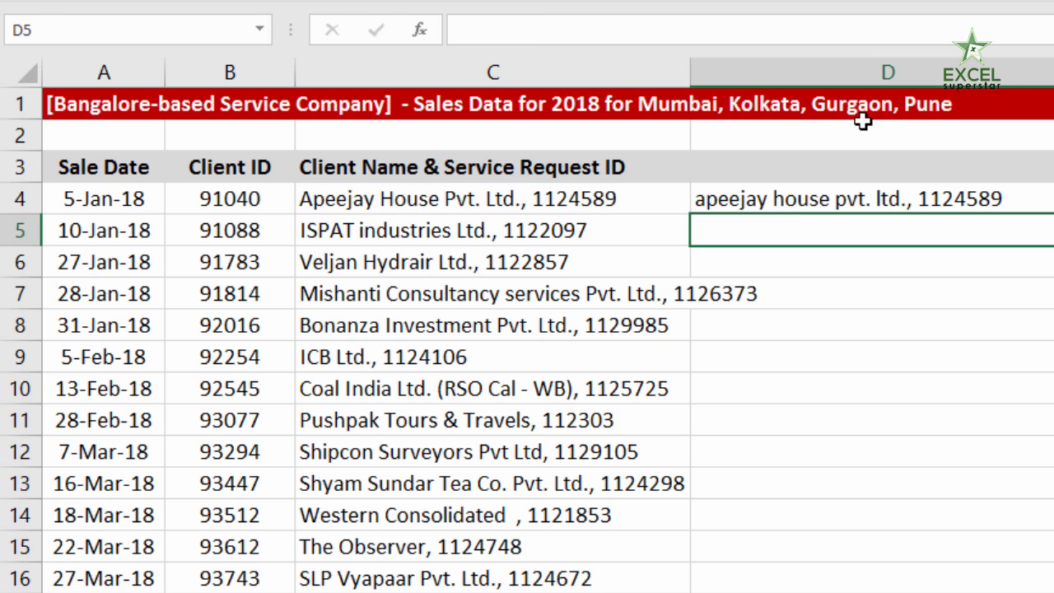
Capitalise each word of the D4 text in cell D2 with the formula =PROPER(D4)
left_click(809, 196)
left_click(806, 142)
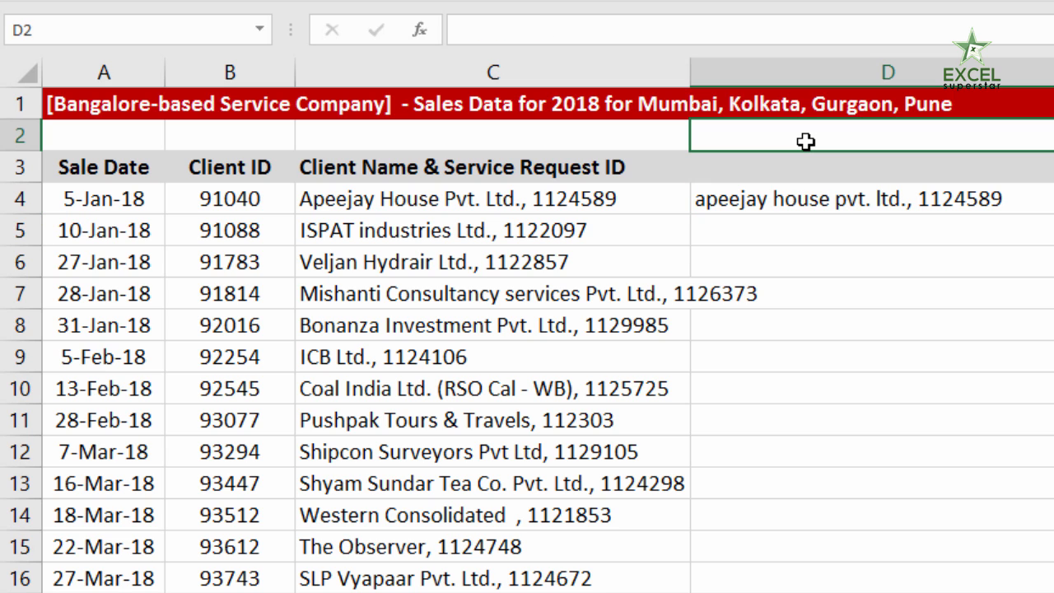
type("=proper")
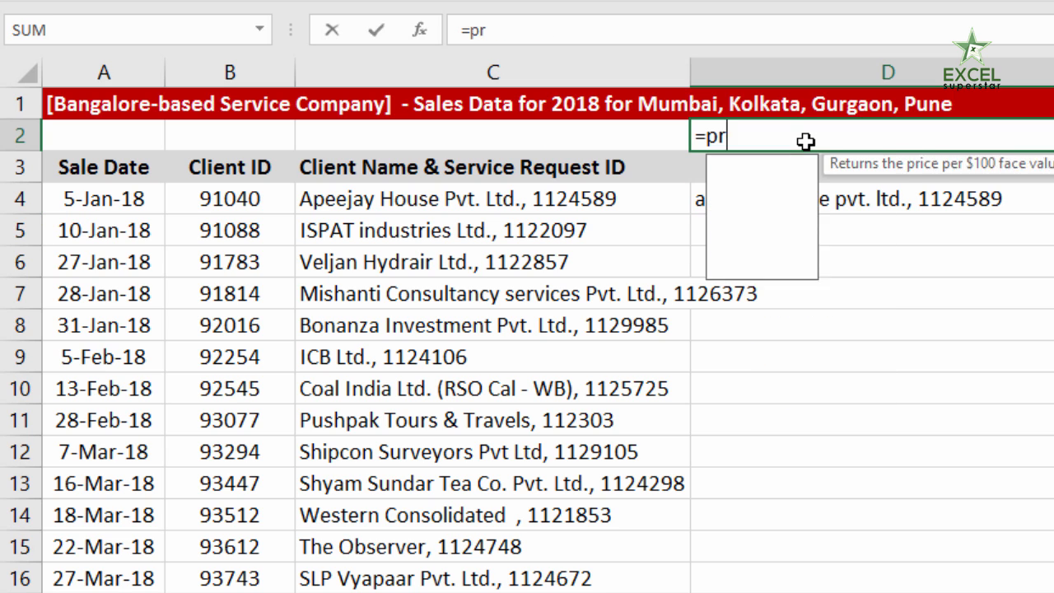
key("Tab")
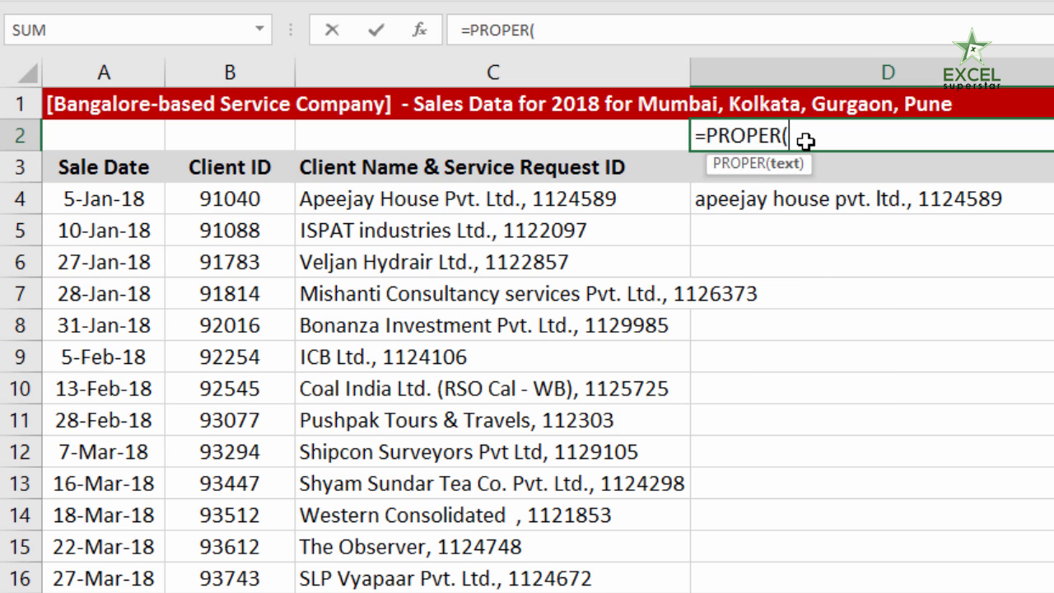
left_click(874, 198)
type(")")
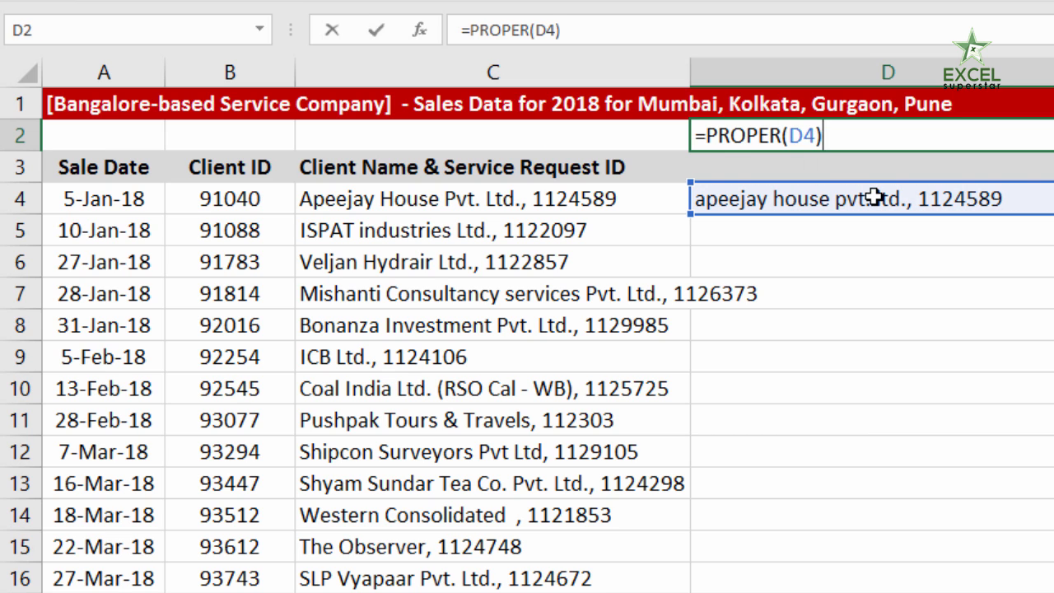
key("Return")
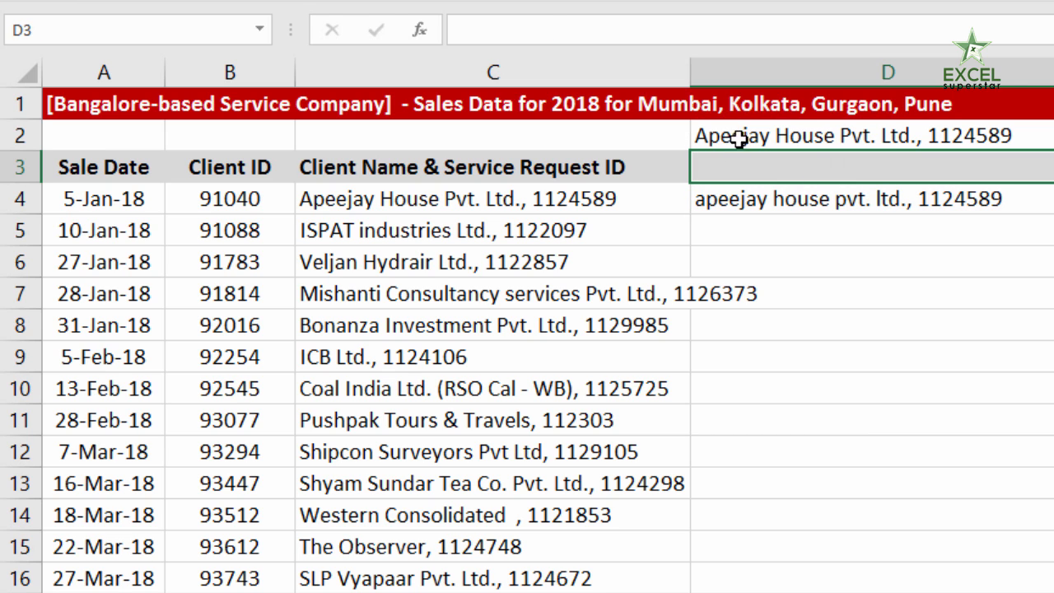
Clear the PROPER formula from D2 and the LOWER formula from D4
left_click(834, 127)
key("Delete")
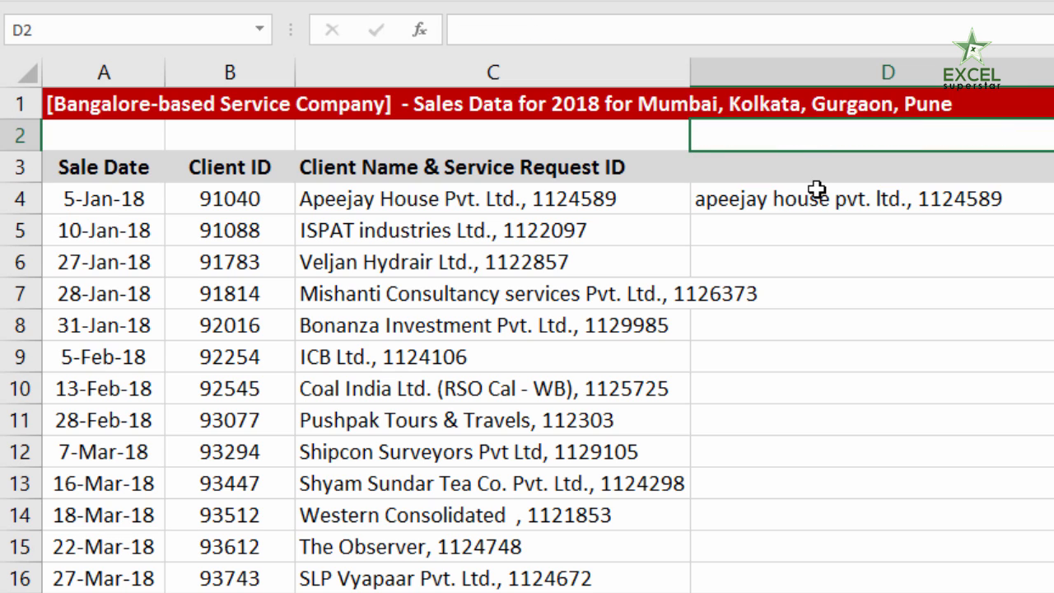
left_click(817, 190)
key("Delete")
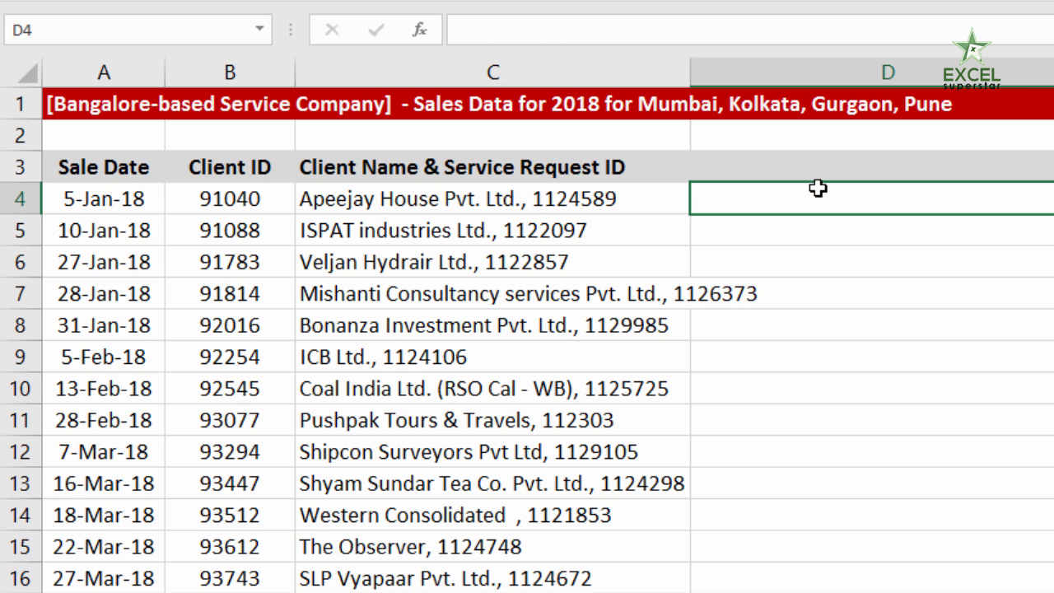
Add extra spaces before the request ID in C4 and strip them in D4 with the formula =TRIM(C4)
left_click(527, 200)
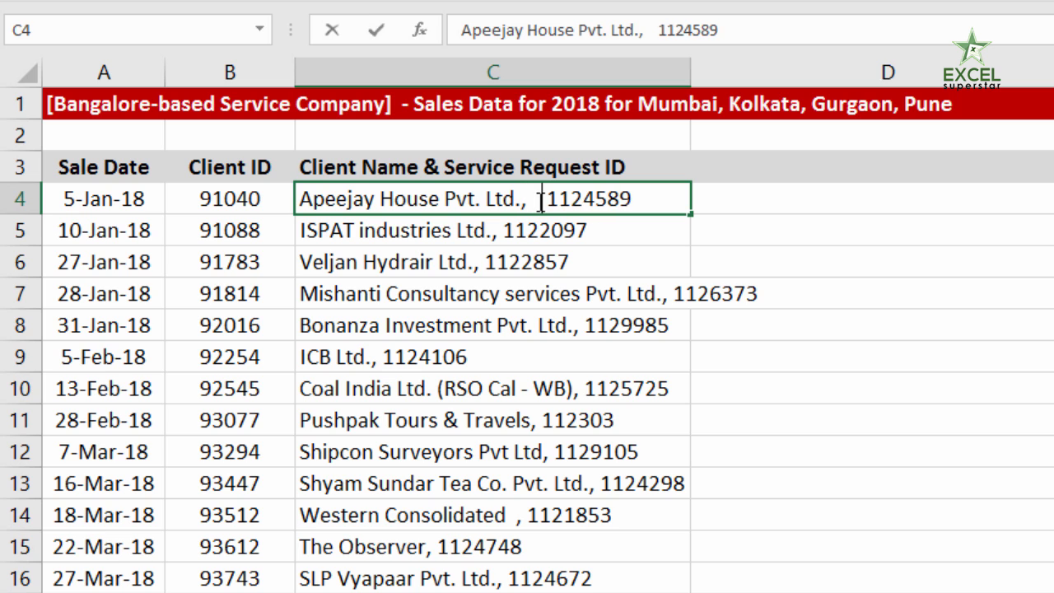
left_click(767, 201)
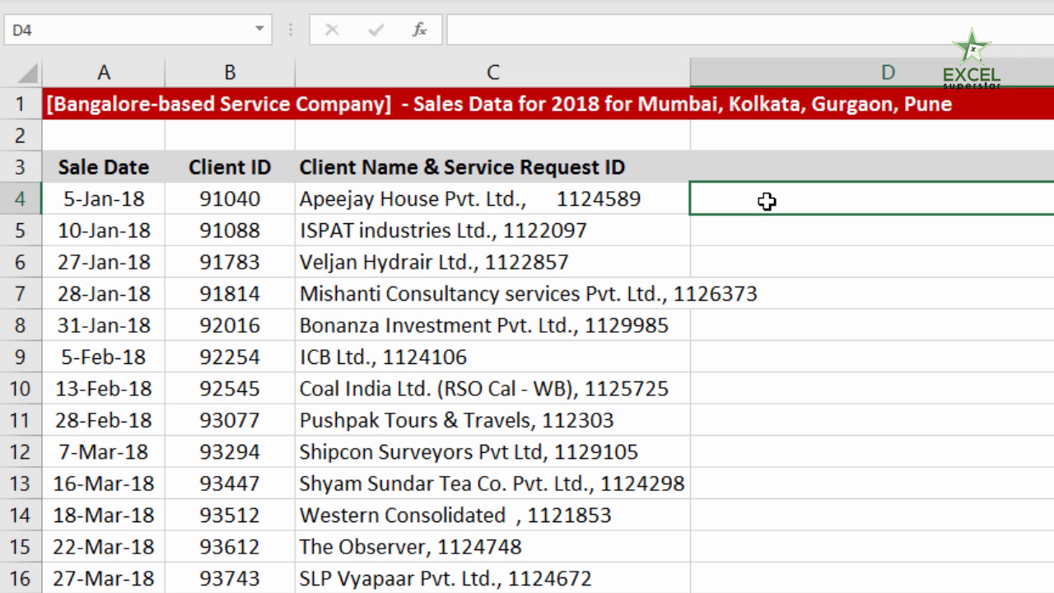
type("=trim")
key("Tab")
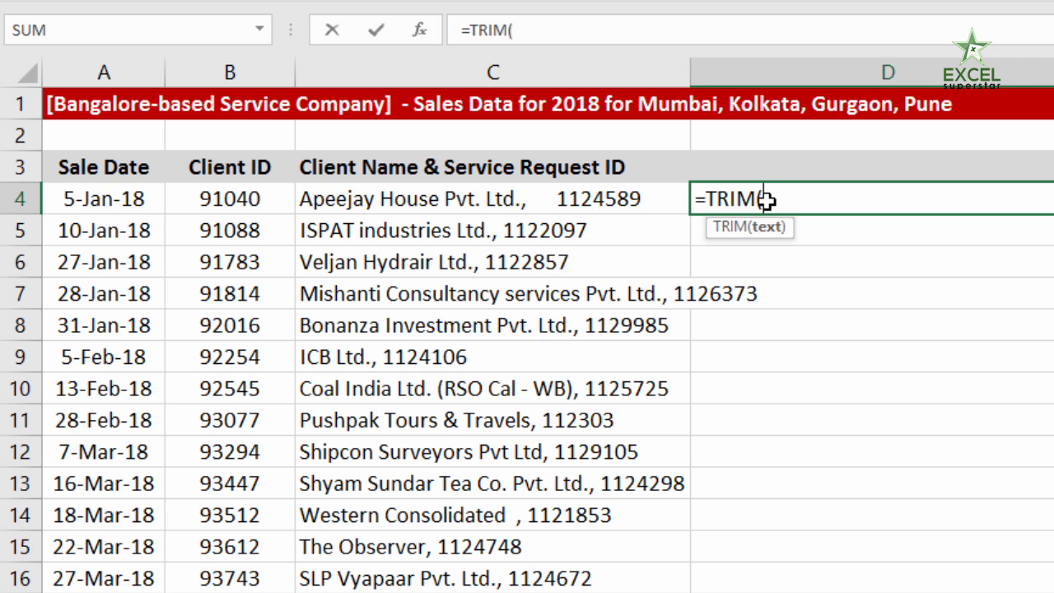
left_click(614, 200)
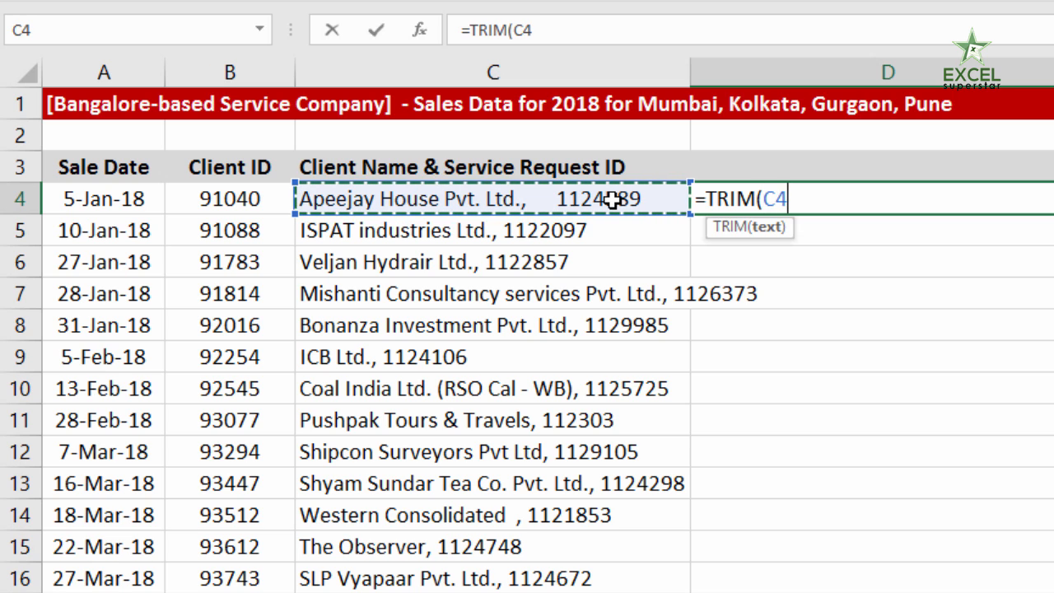
type(")")
key("Return")
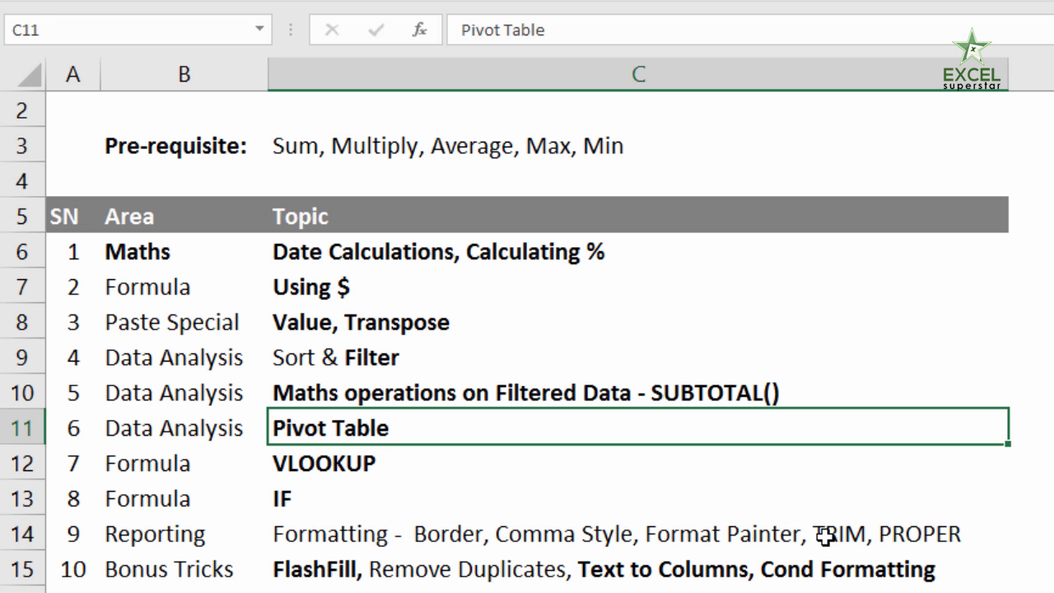
Make the words TRIM, PROPER bold within the Formatting topic in C14 of the Agenda list
double_click(826, 536)
key("shift+End")
key("ctrl+b")
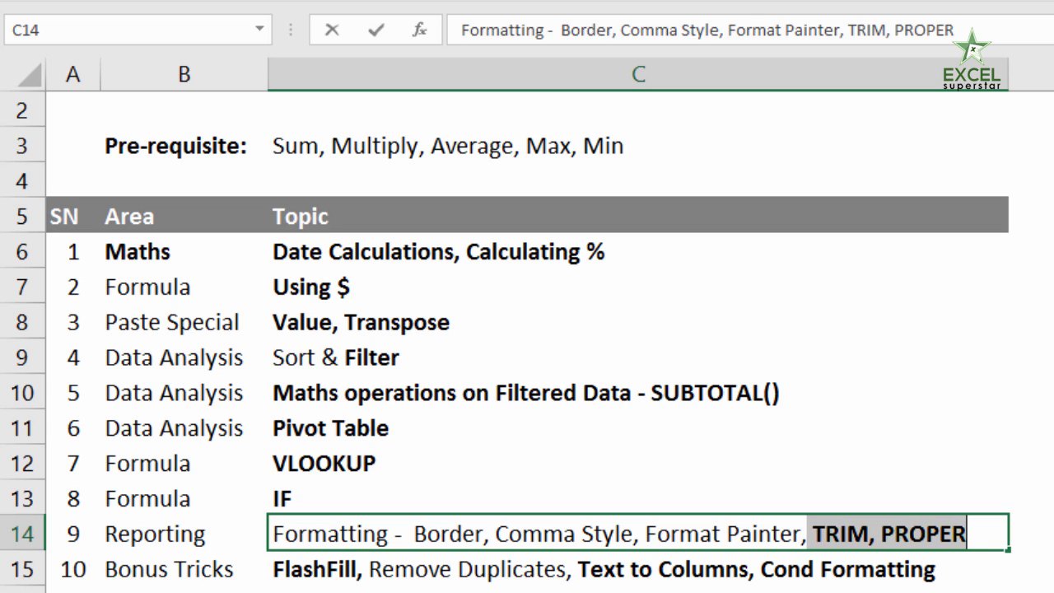
key("Return")
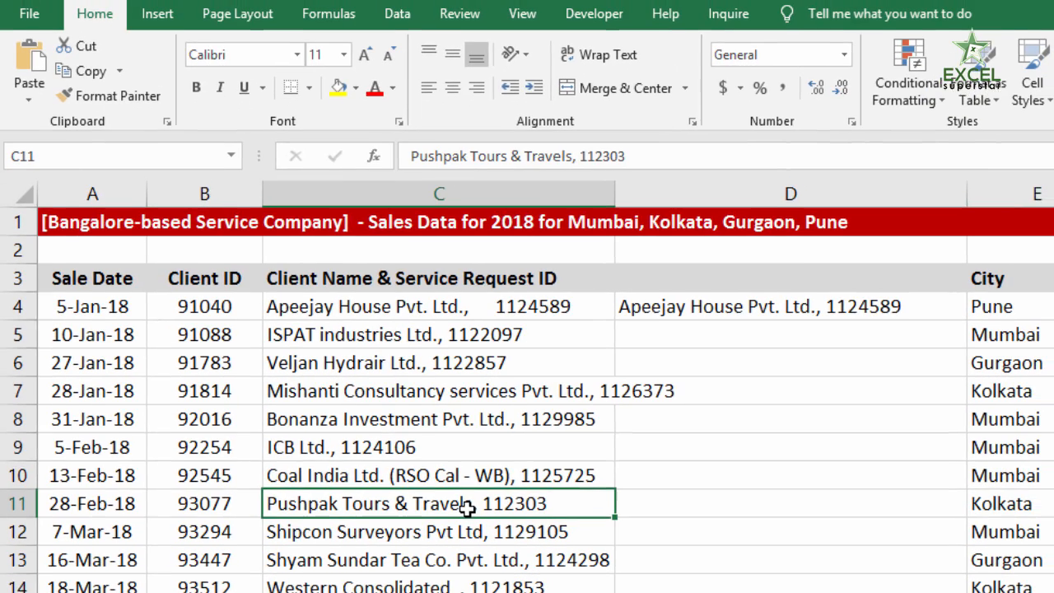
Apply All Borders to the whole sales data table, including its header row
key("ctrl+a")
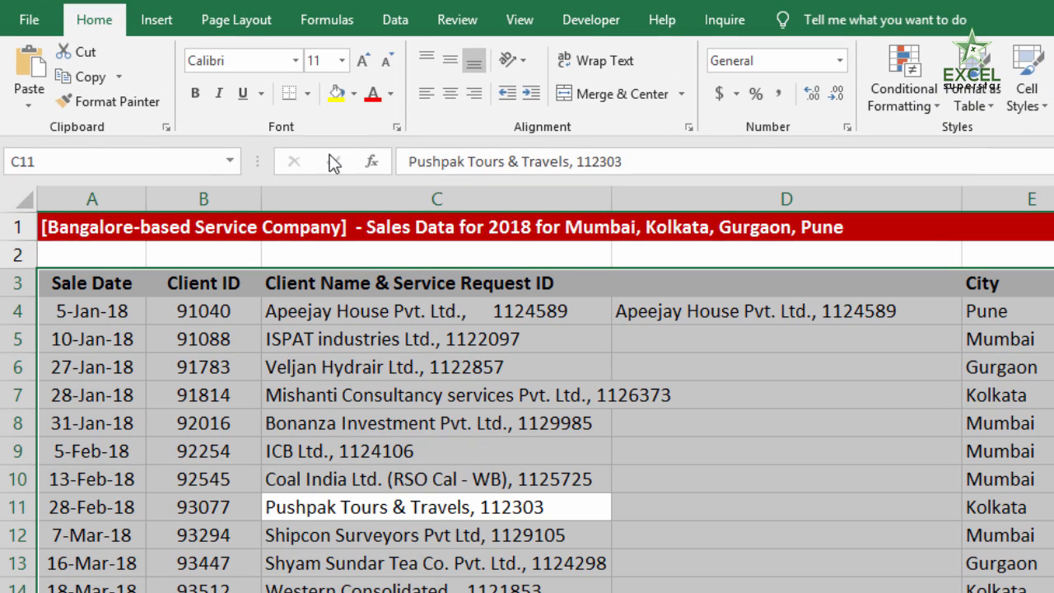
left_click(306, 93)
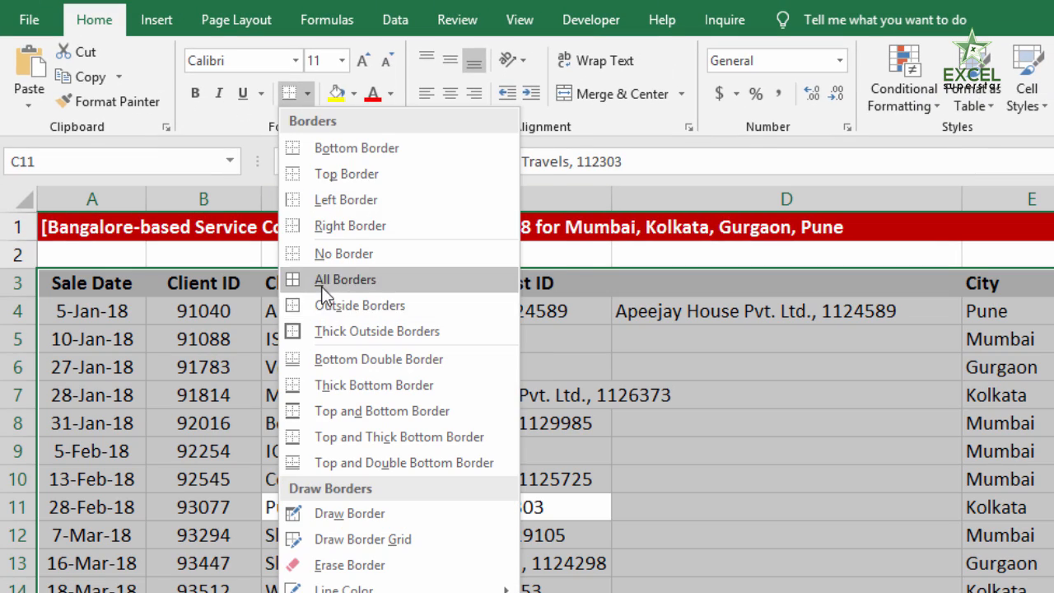
left_click(323, 282)
left_click(323, 286)
Fill the sales table's header row 3 with standard dark blue and set its font color to white
left_click_drag(90, 280, 1053, 282)
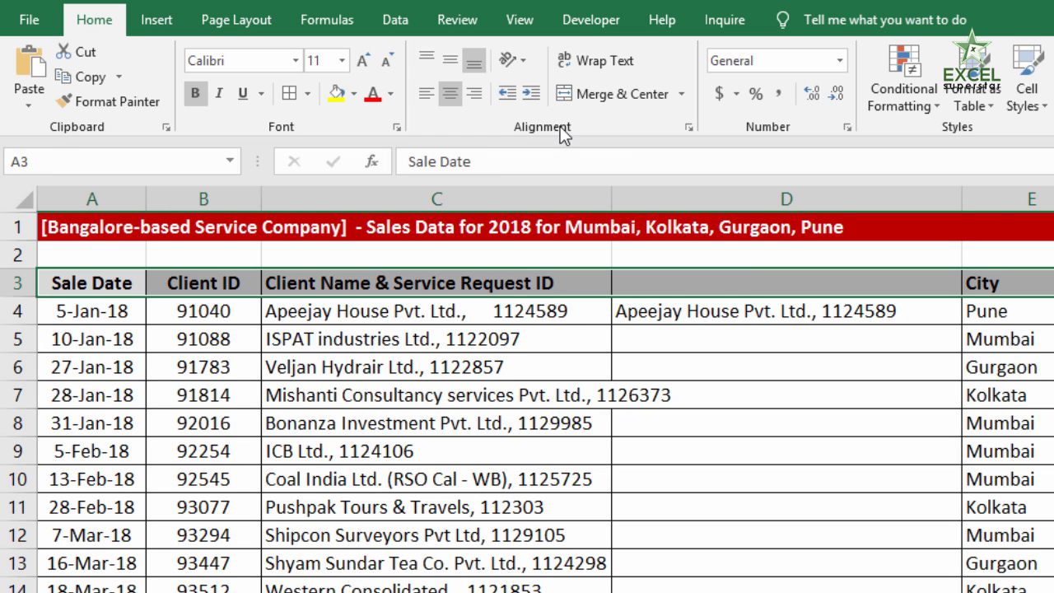
left_click(354, 94)
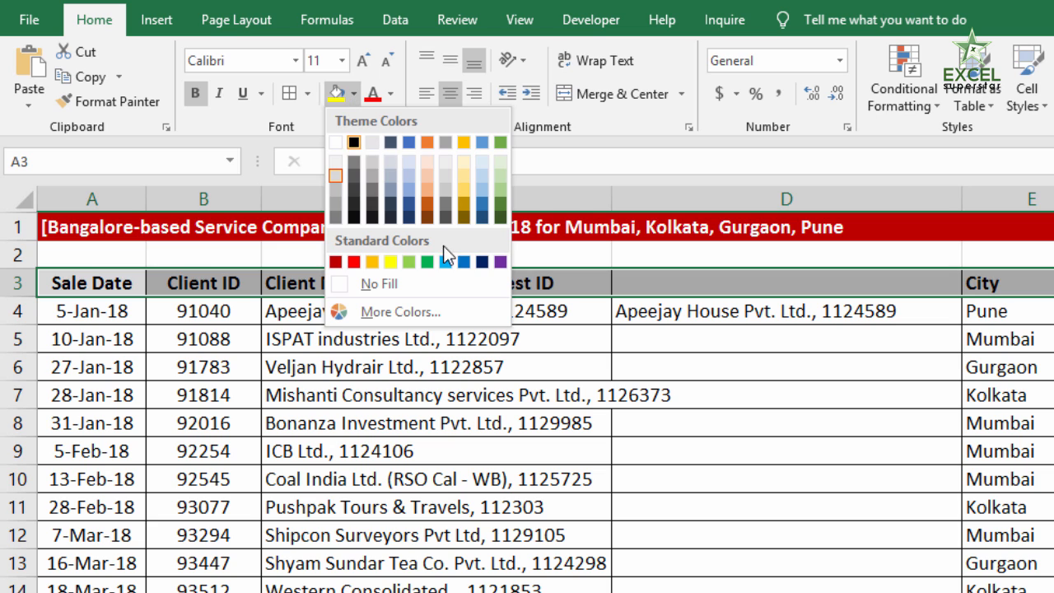
left_click(482, 262)
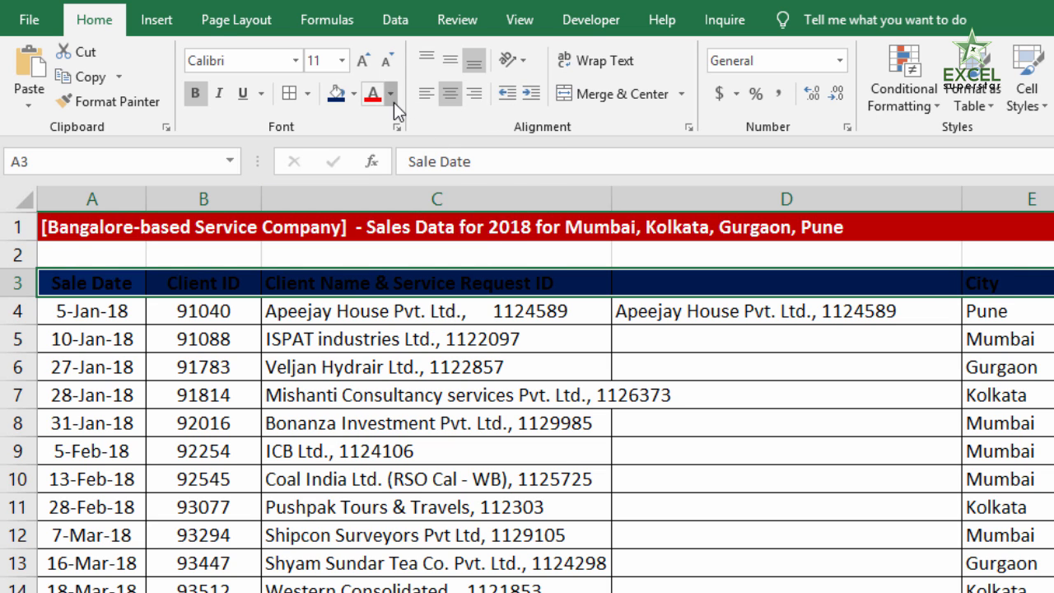
left_click(392, 97)
left_click(379, 168)
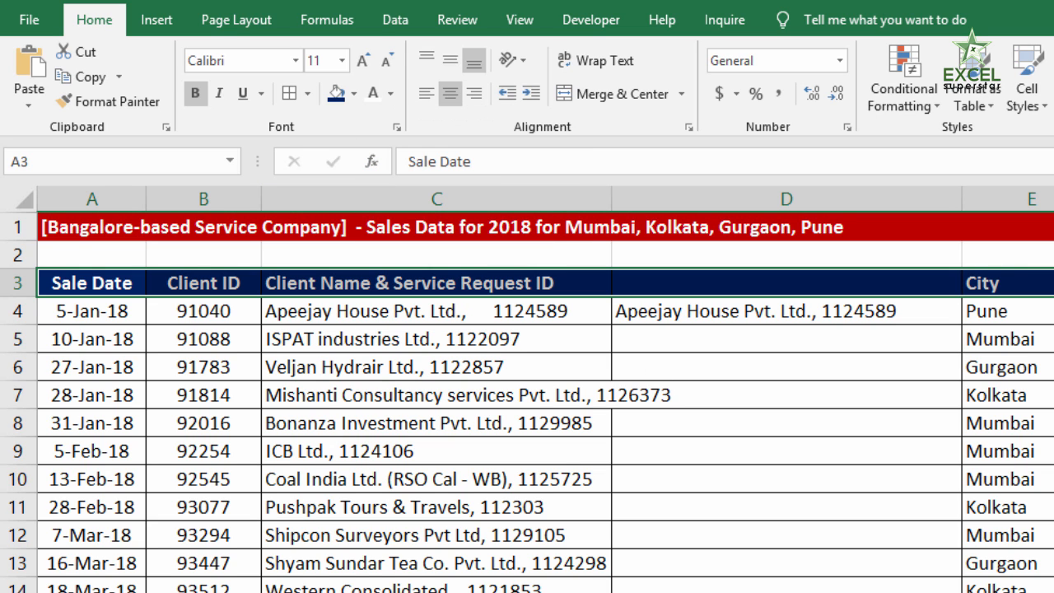
Freeze panes at row 4 so the title and header rows 1 to 3 are locked above the sales data
scroll(527, 403, "down", 1)
scroll(527, 404, "up", 1)
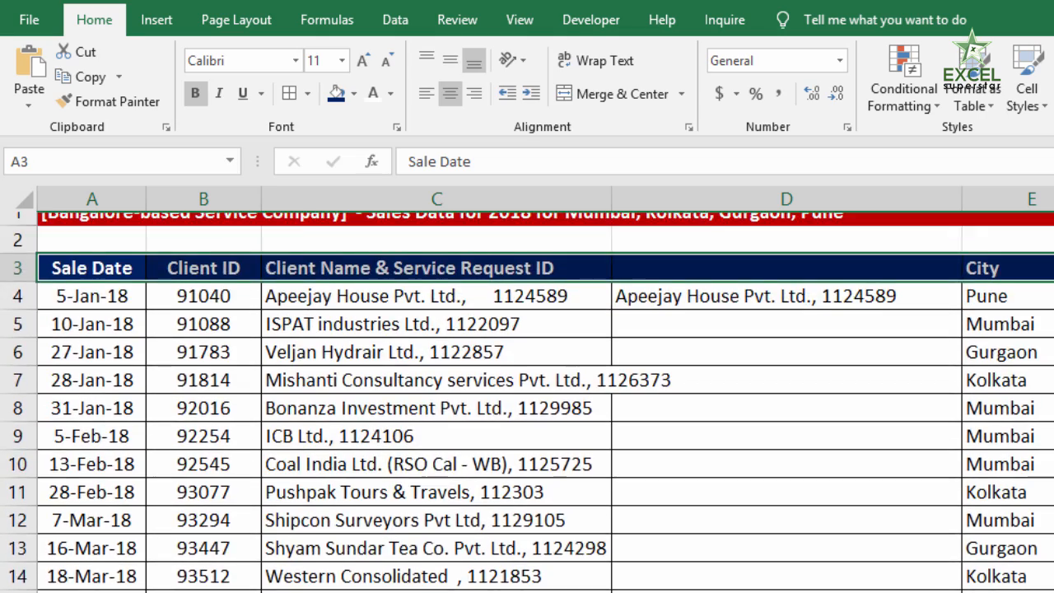
scroll(527, 404, "down", 1)
scroll(527, 404, "up", 1)
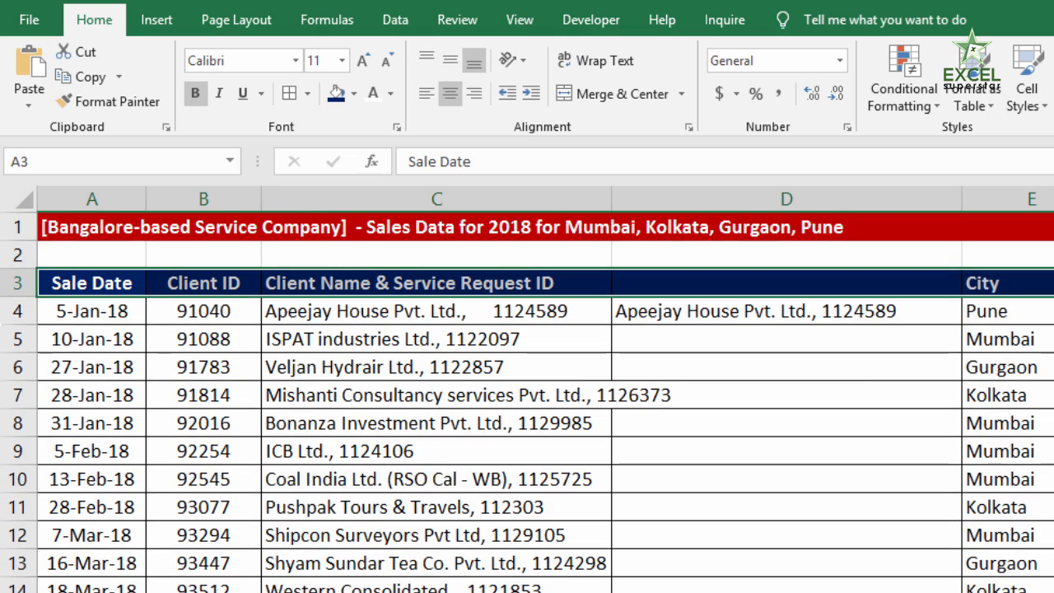
left_click(15, 313)
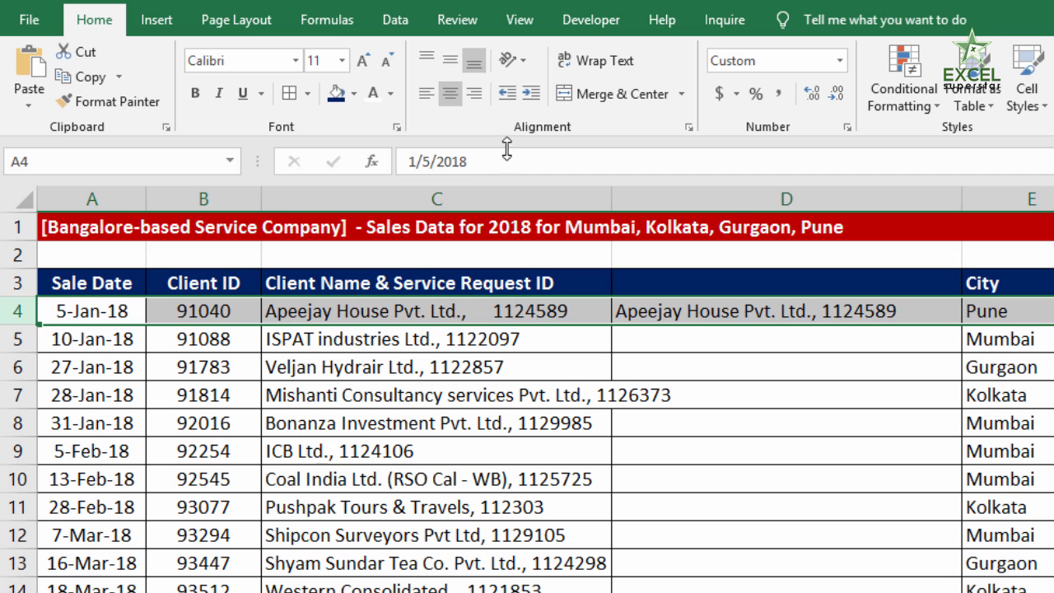
left_click(516, 18)
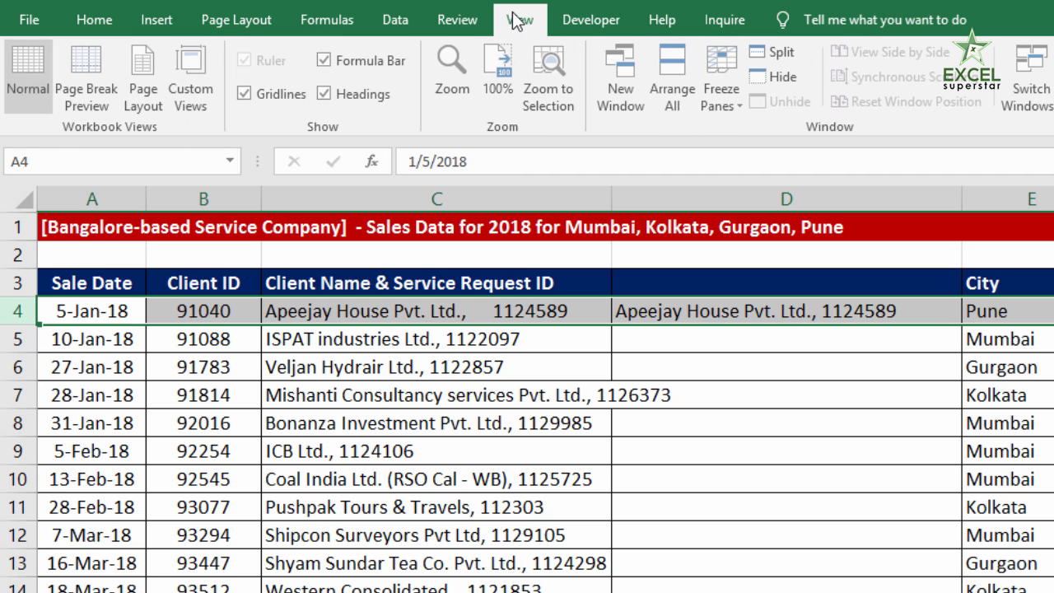
left_click(728, 103)
left_click(746, 143)
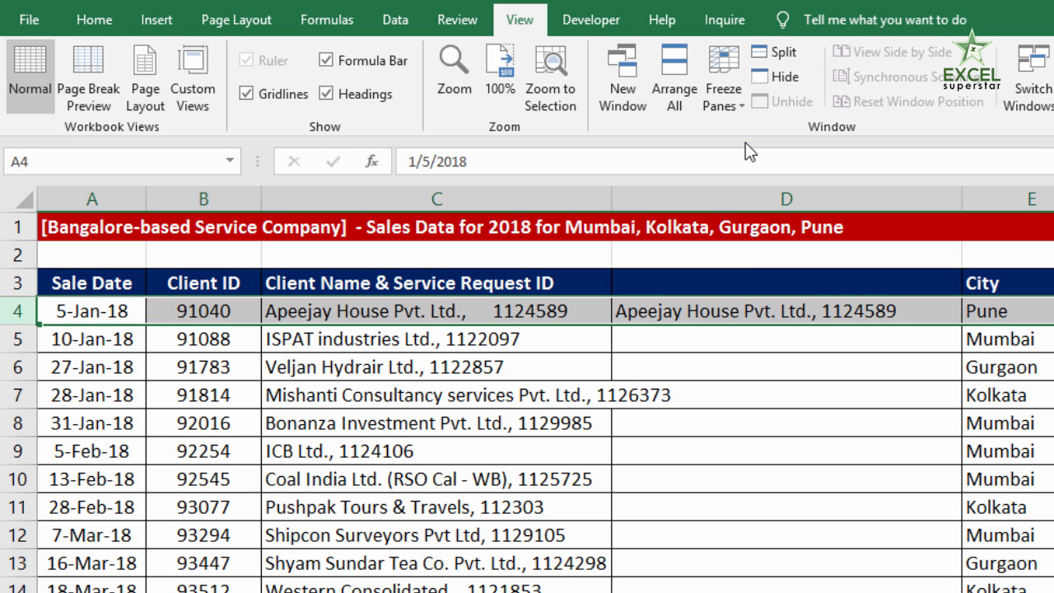
Examine how the frozen title and header rows behave while moving down column D past the last record and back up
left_click(680, 399)
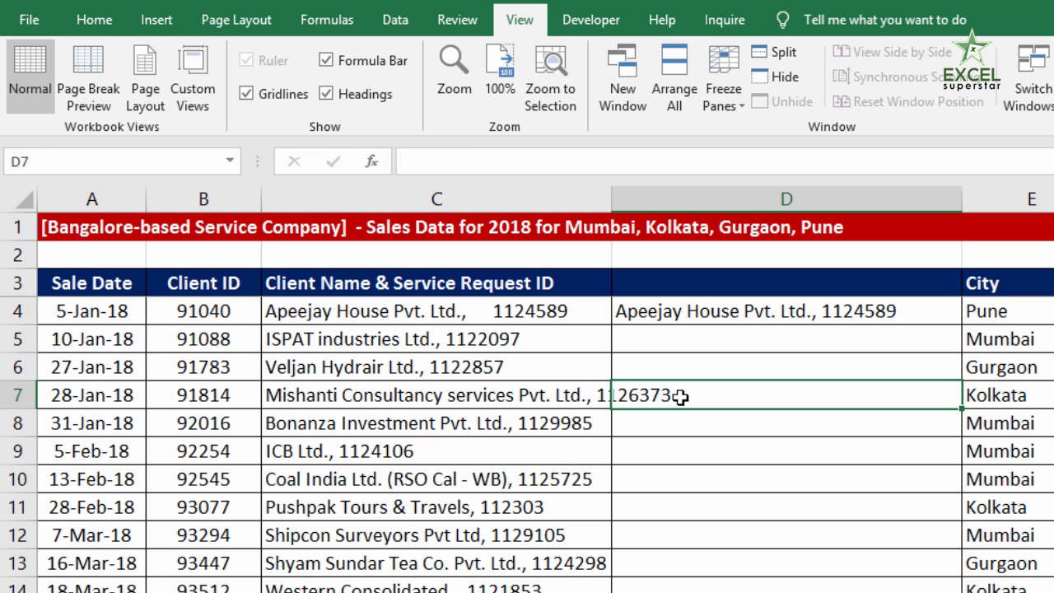
key("Down")
key("Down")
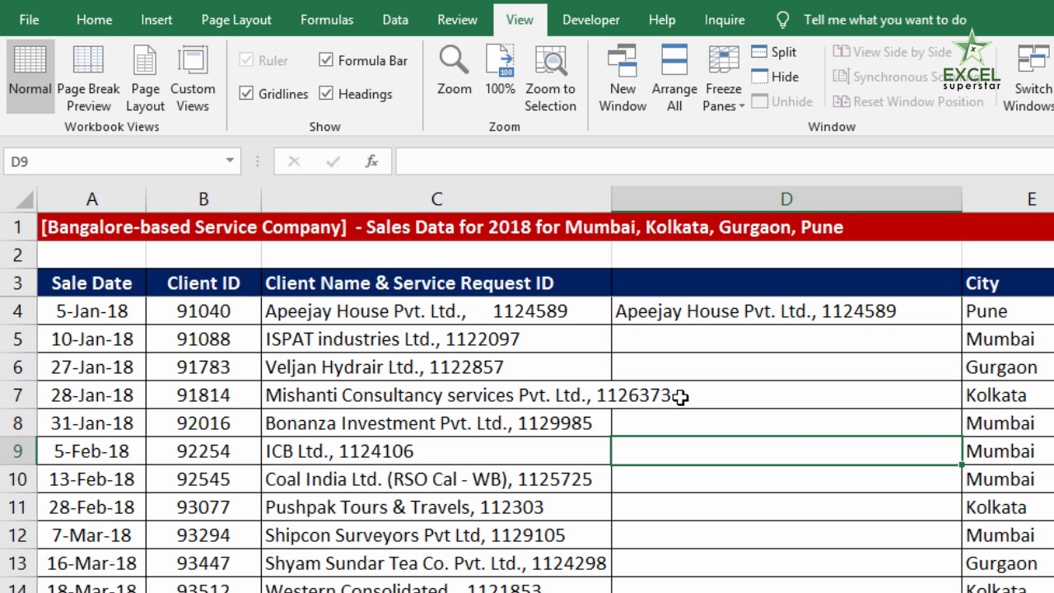
key("Down")
key("Down")
key("Down")
key("Down")
key("Down")
key("Down")
key("Down")
key("Down")
key("Down")
key("Down")
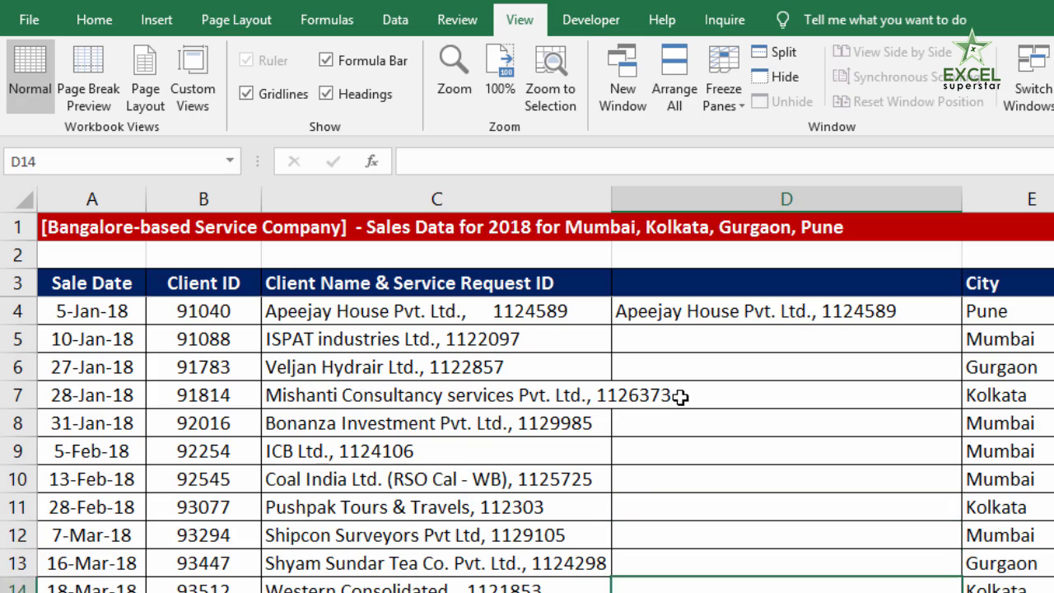
key("Down")
key("Down")
key("Down")
key("Down")
key("Down")
key("Down")
key("Down")
key("Down")
key("Down")
key("Down")
key("Down")
key("Down")
key("Down")
key("Down")
key("Down")
key("Down")
key("Down")
key("Down")
key("Down")
key("Down")
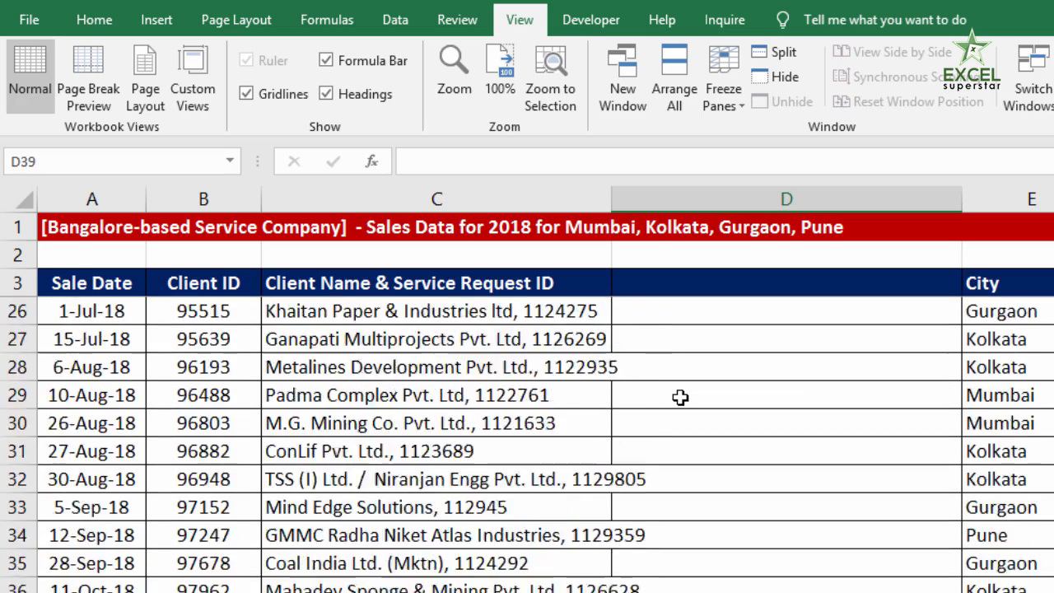
key("Down")
key("Down")
key("Down")
key("Down")
key("Down")
key("Down")
key("Down")
key("Down")
key("Down")
key("Down")
key("Down")
key("Down")
key("Down")
key("Down")
key("Down")
key("Down")
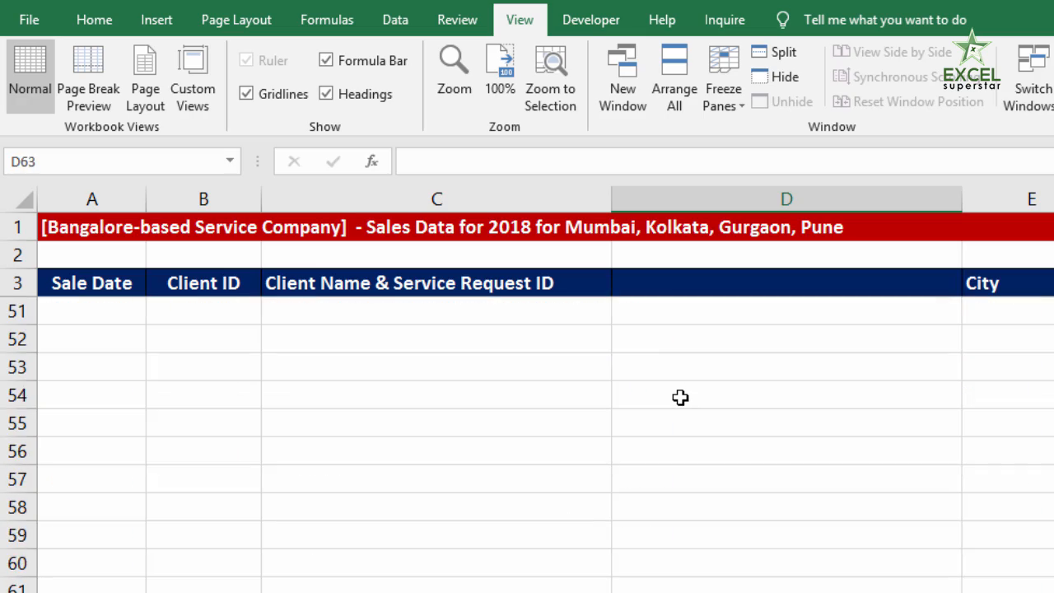
key("Up")
key("Up")
key("Up")
key("Up")
key("Up")
key("Up")
key("Up")
key("Up")
key("Up")
key("Up")
key("Up")
key("Up")
key("Up")
key("Up")
key("Up")
key("Up")
key("Up")
key("Up")
key("Up")
key("Up")
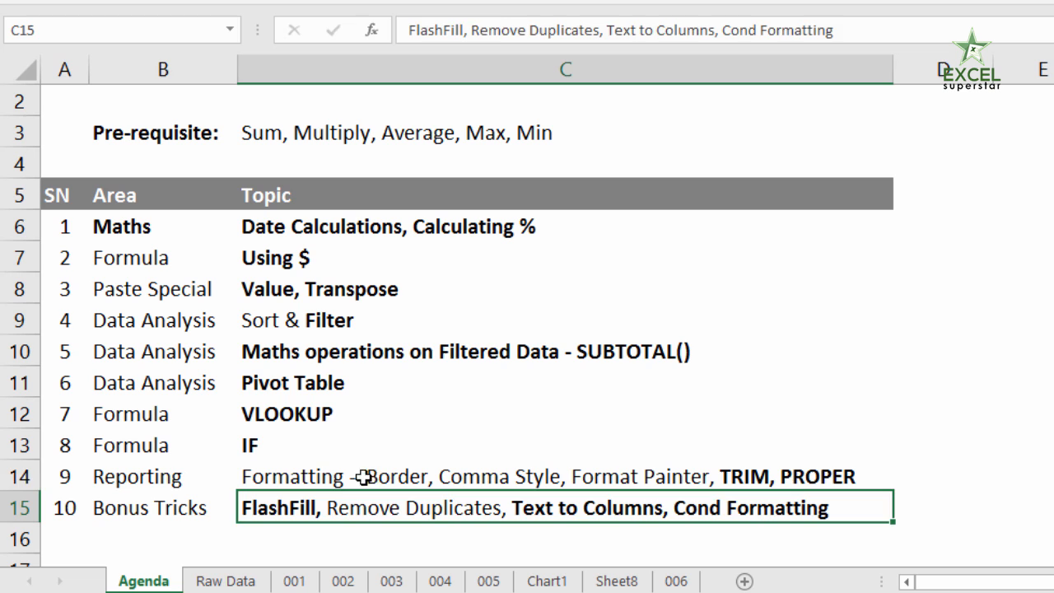
In C14 of the Agenda list, make the word Border bold and insert Freeze Panes, in bold after it
left_click(370, 476)
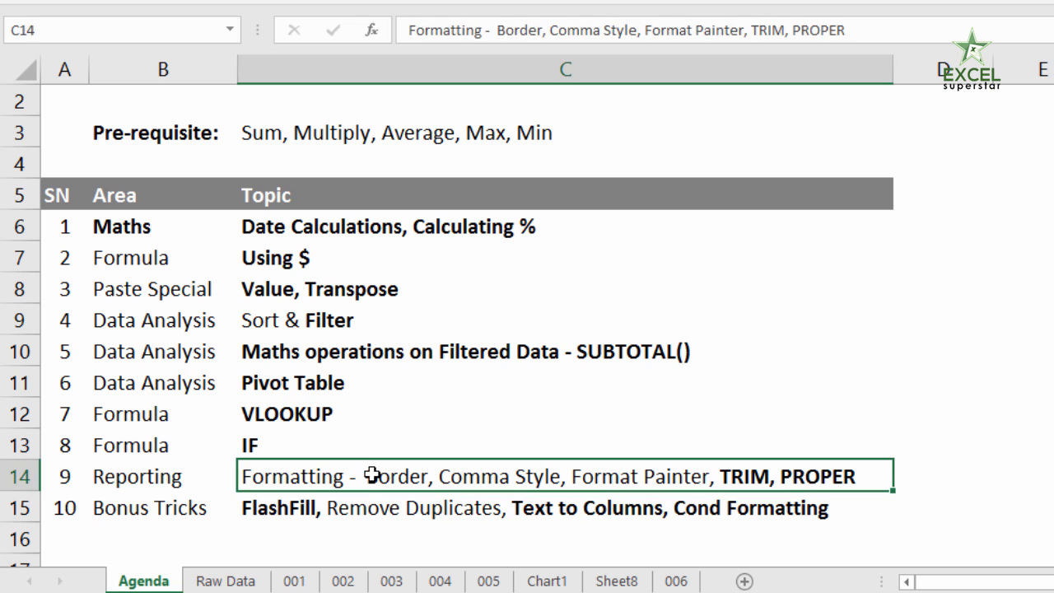
left_click_drag(369, 477, 438, 476)
key("ctrl+b")
left_click(438, 476)
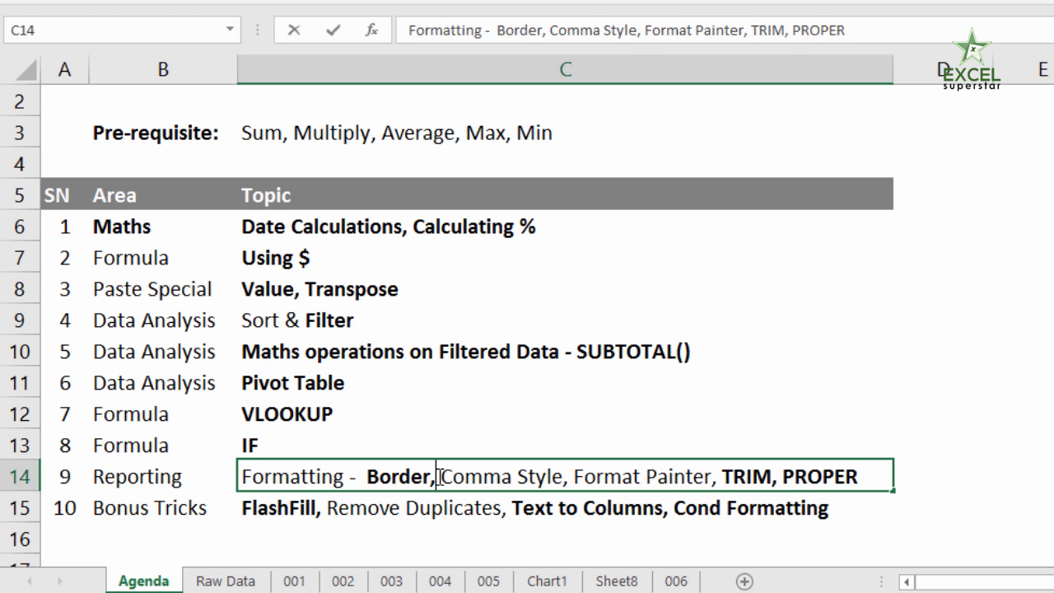
type("Freeze Panes,")
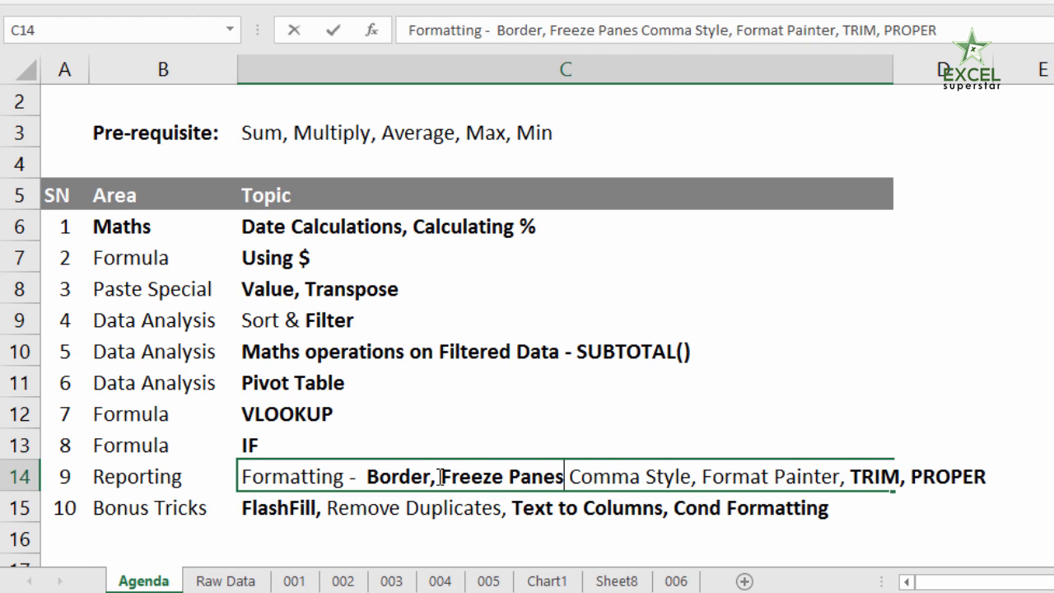
key("Return")
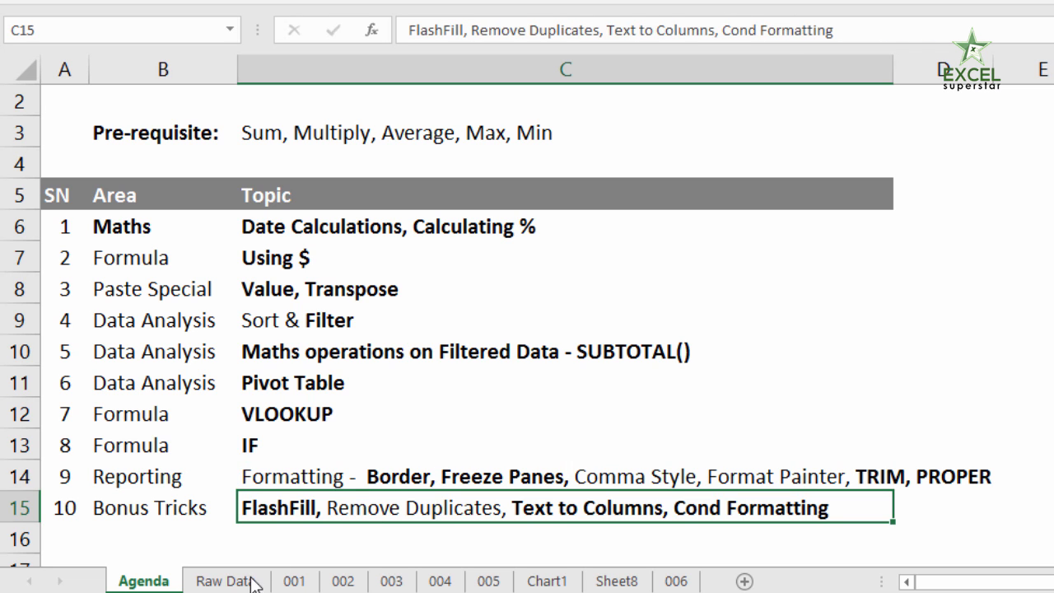
On the Raw Data sheet, copy the header formatting of C3 to the amount in F32 with Format Painter
left_click(224, 581)
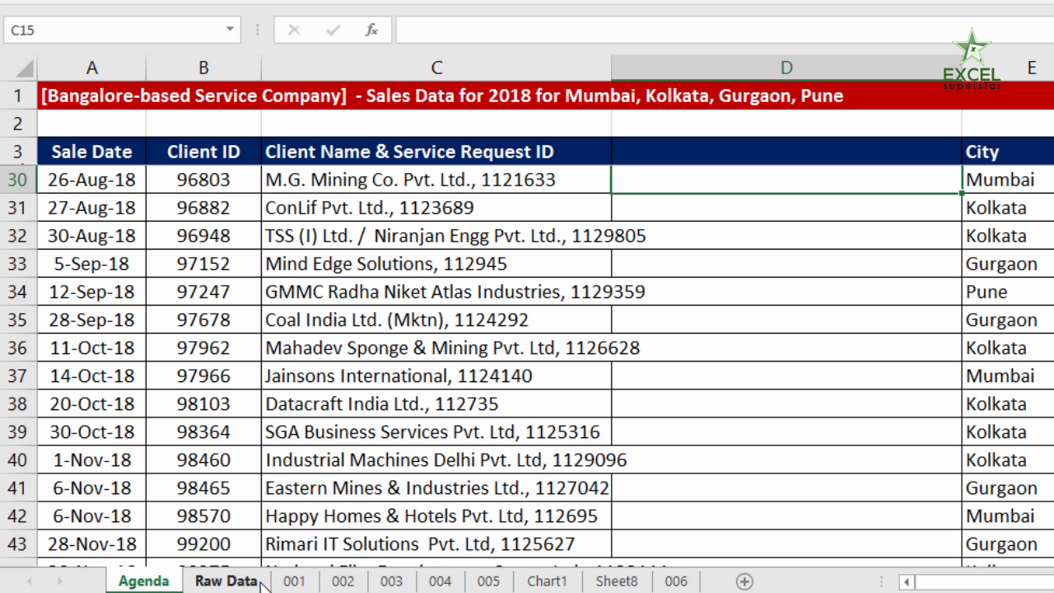
left_click(481, 152)
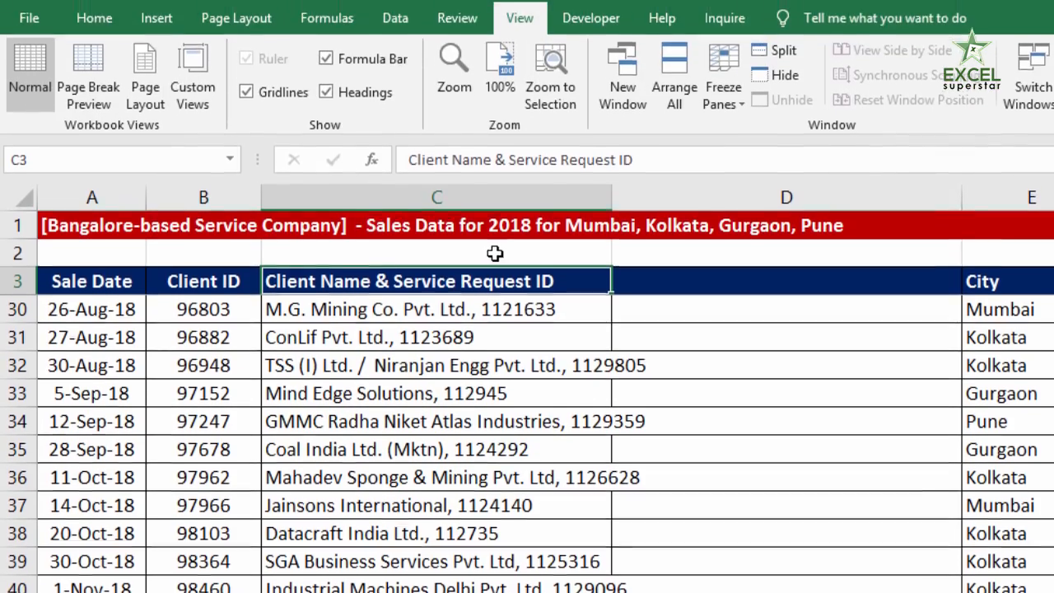
left_click(95, 18)
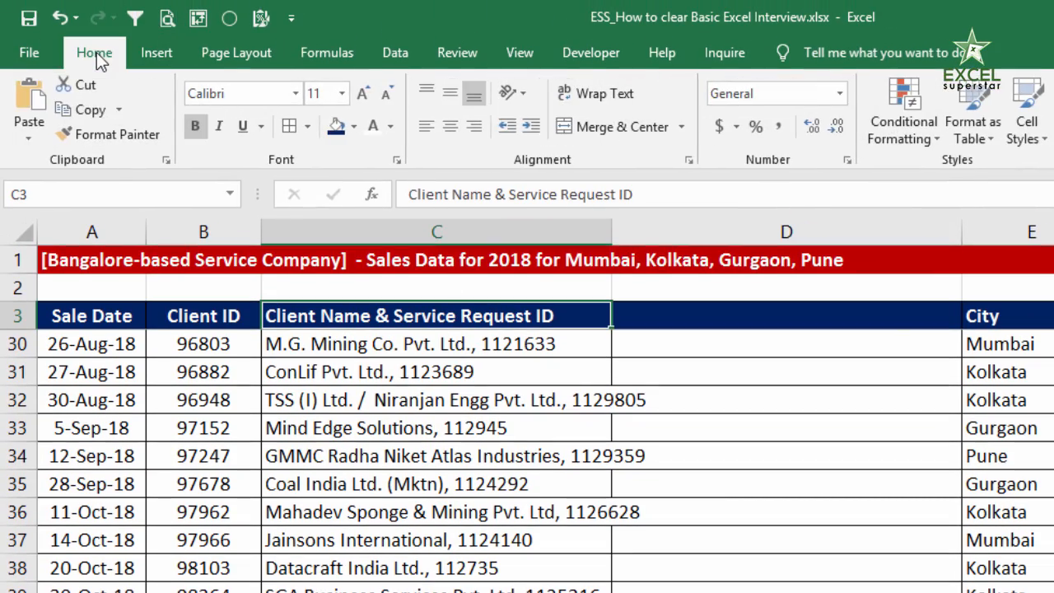
left_click(94, 136)
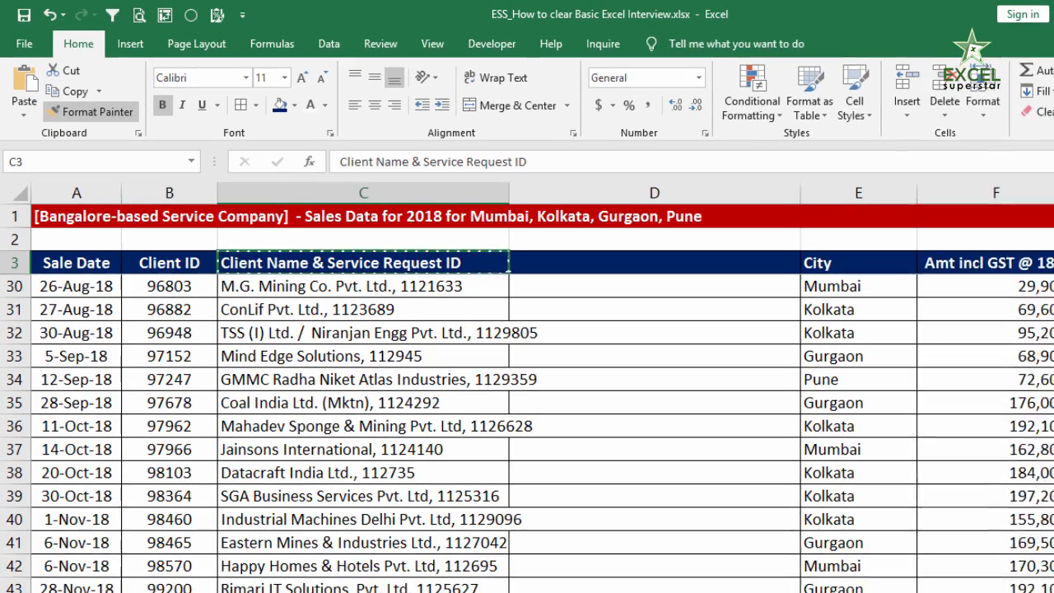
left_click(1021, 333)
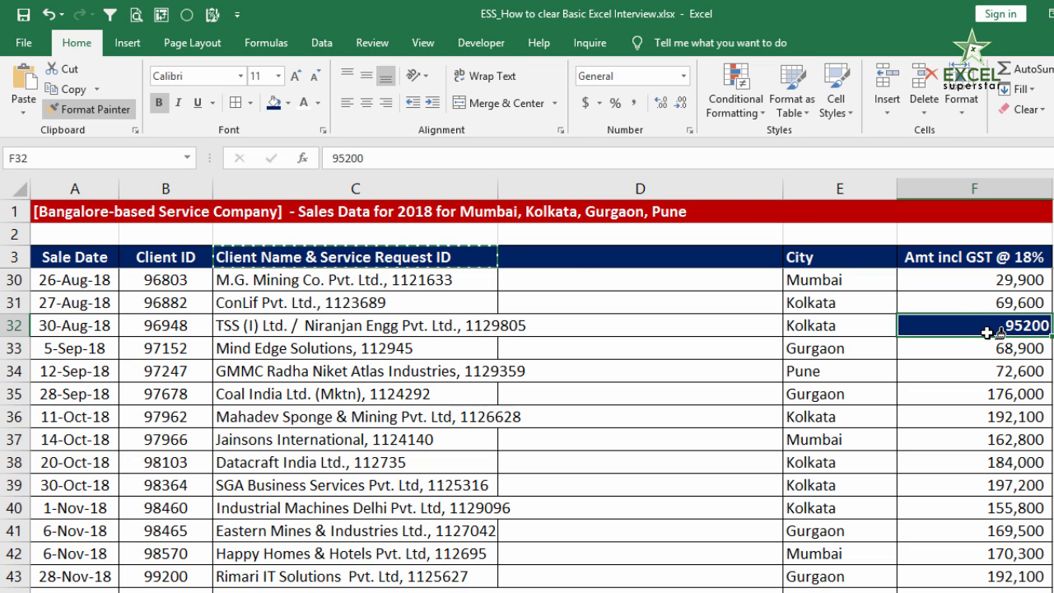
key("Escape")
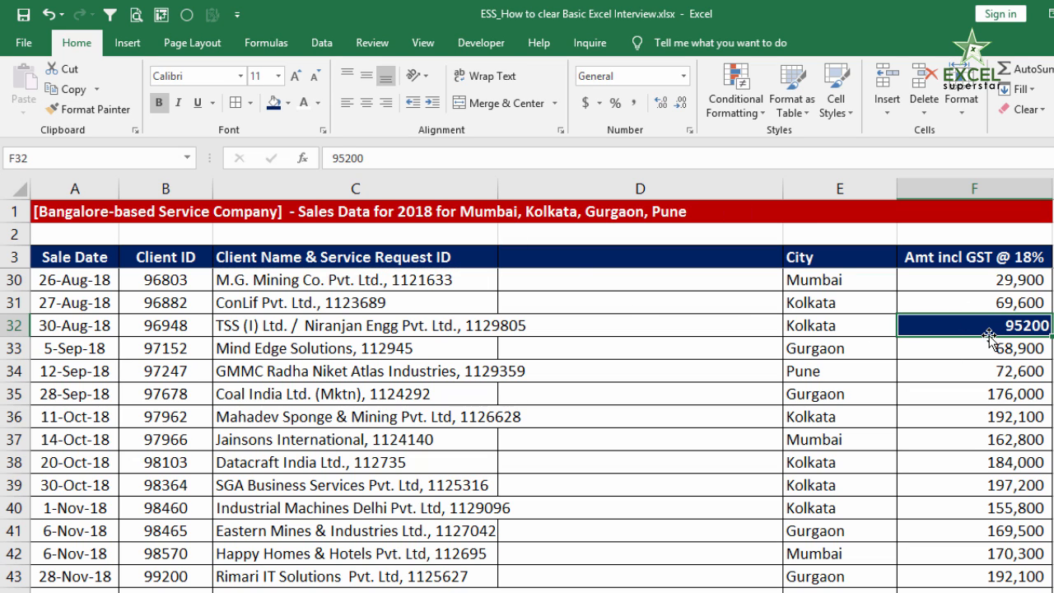
Apply Comma Style to the amounts in F30:F37 and reduce them to no decimal places
left_click_drag(997, 281, 955, 440)
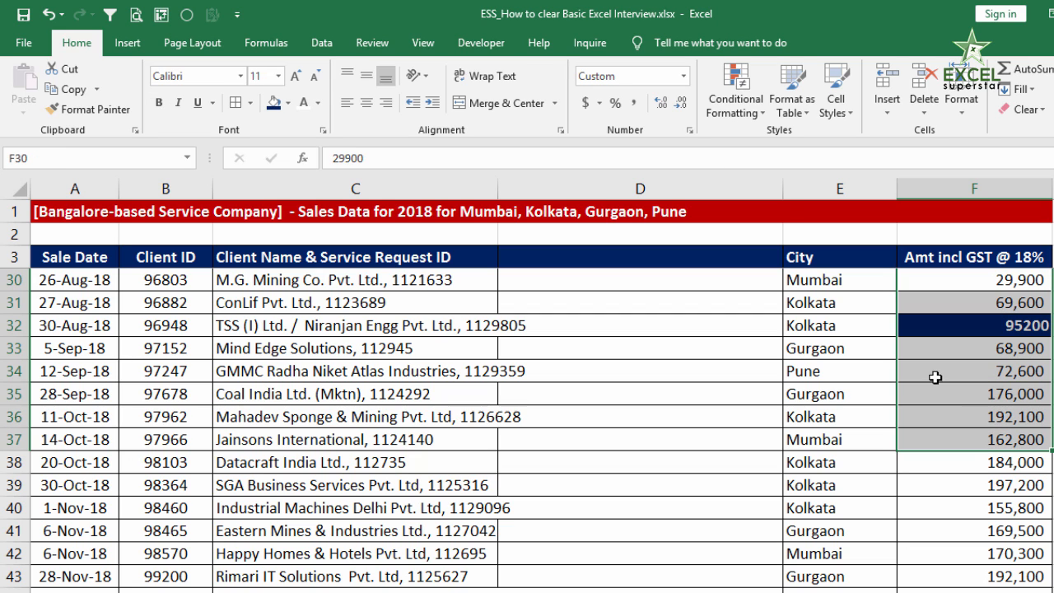
left_click(661, 103)
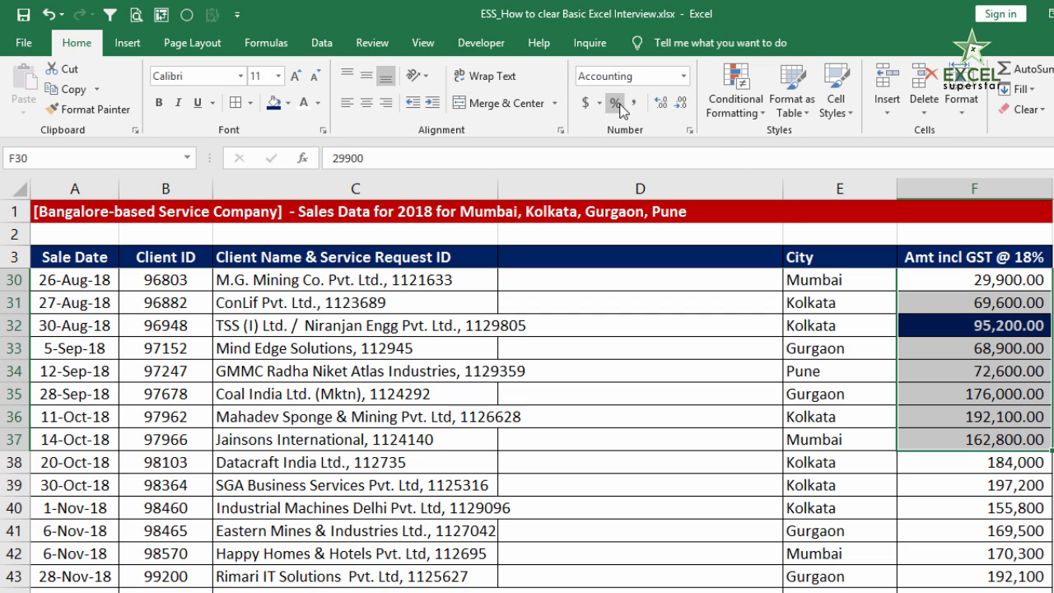
left_click(634, 103)
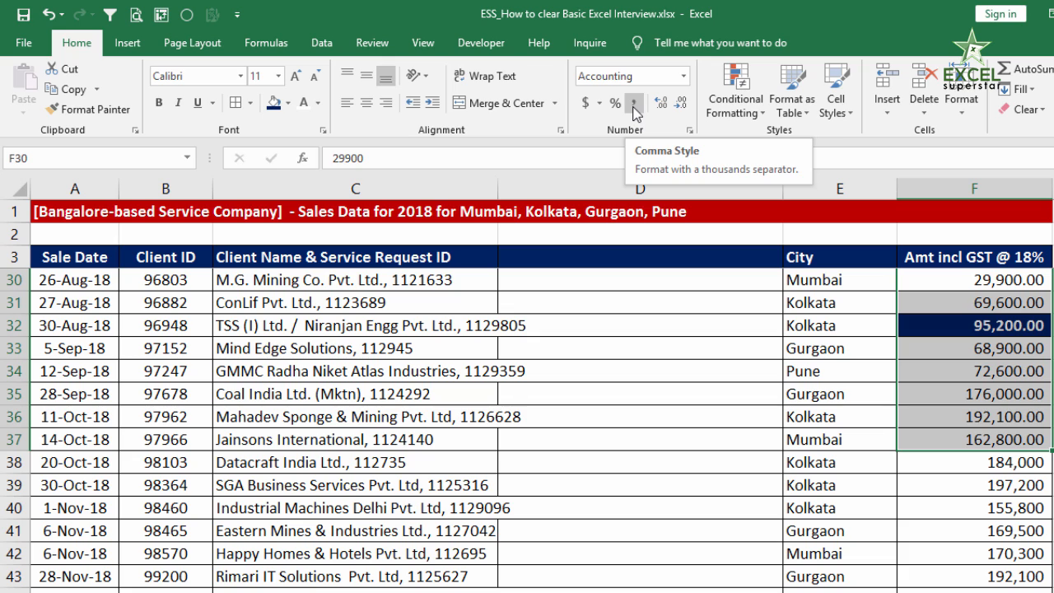
left_click(680, 105)
left_click(681, 105)
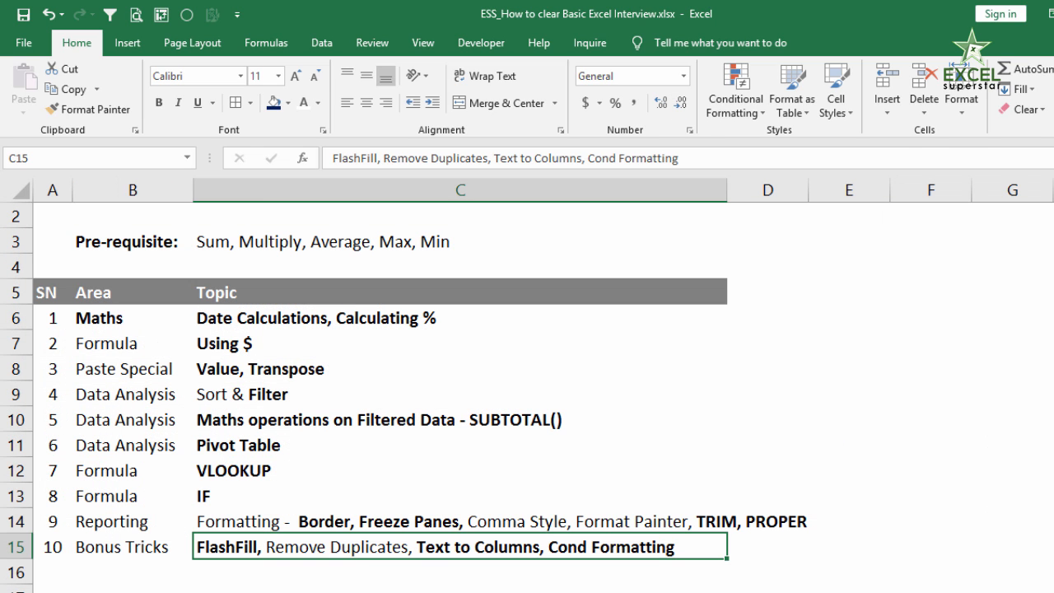
Make the words Comma Style, Format Painter bold within the Formatting topic in C14 of the Agenda list
left_click(472, 521)
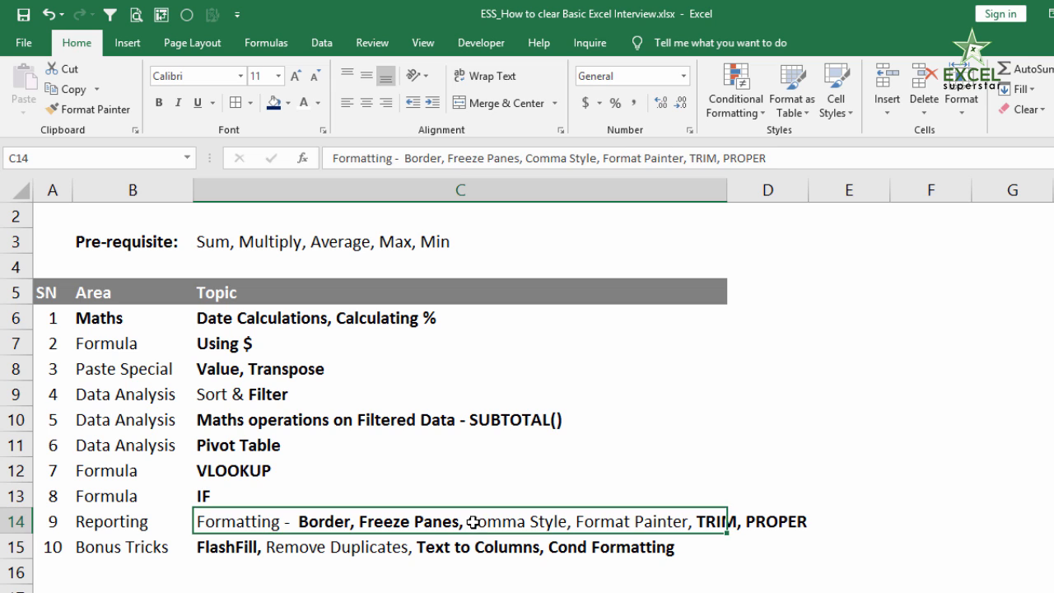
double_click(471, 520)
left_click_drag(471, 520, 724, 528)
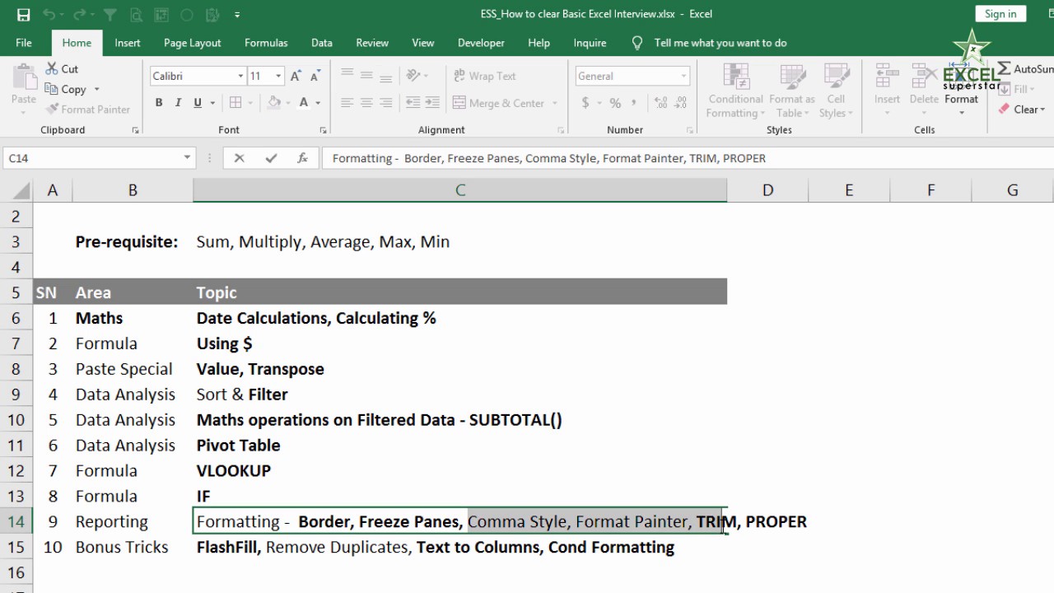
key("ctrl+b")
left_click(523, 423)
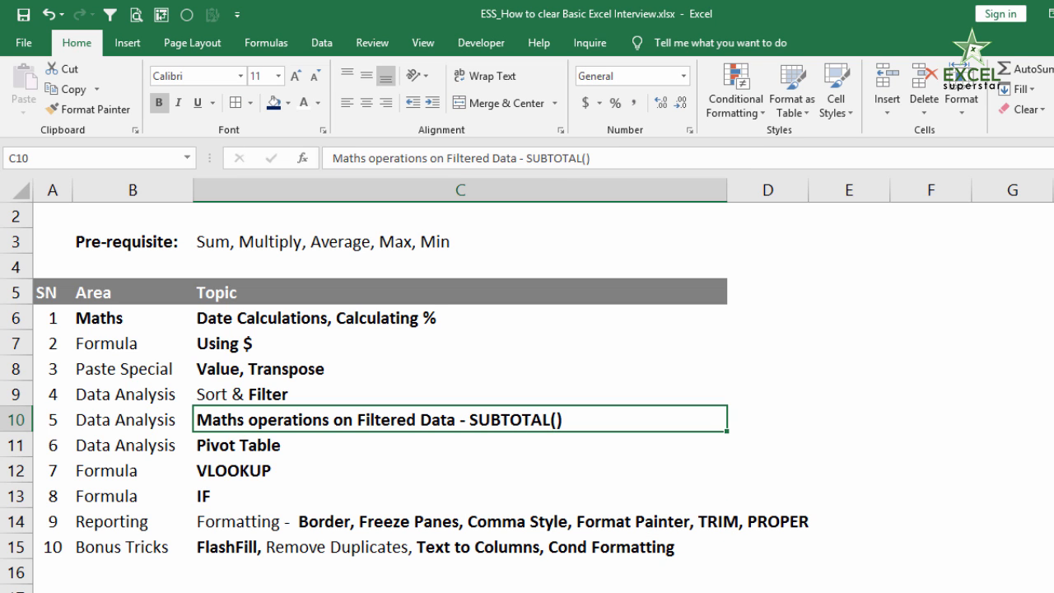
On the Raw Data sheet, copy the City column with its header from E3:E48 to M3
left_click(326, 591)
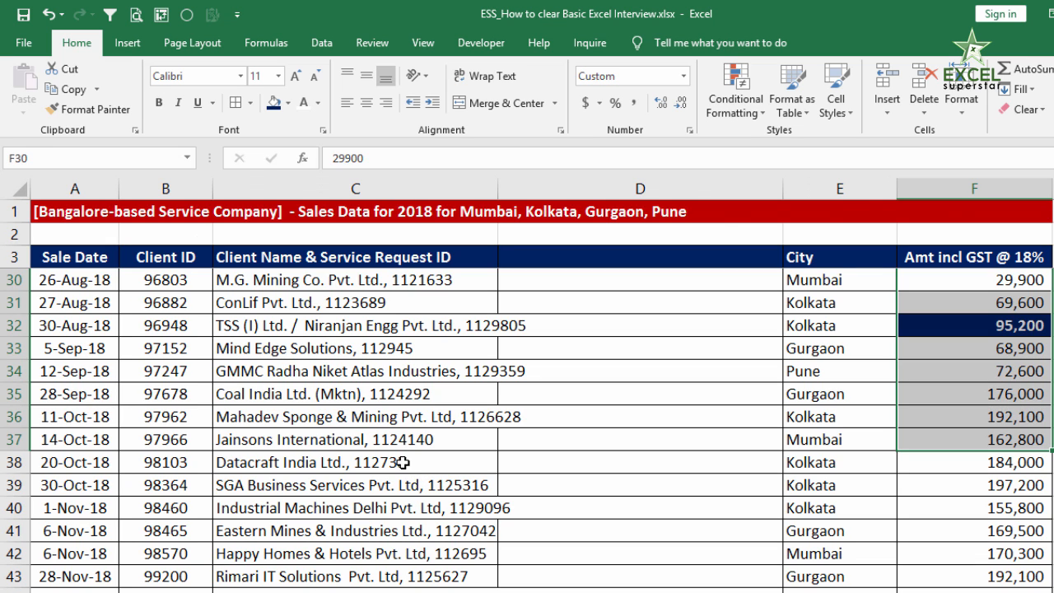
left_click(811, 257)
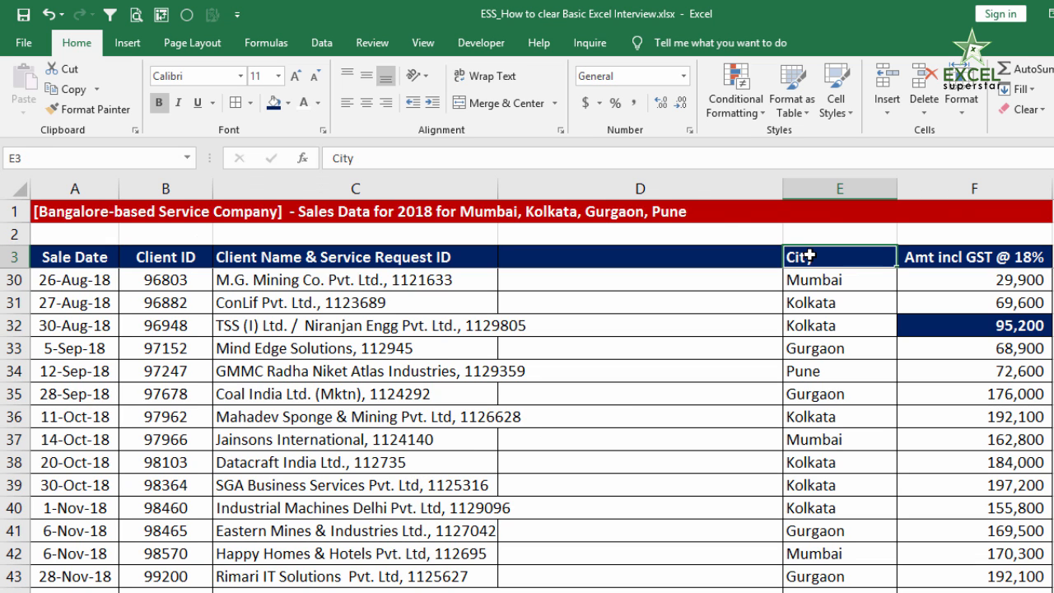
key("ctrl+shift+Down")
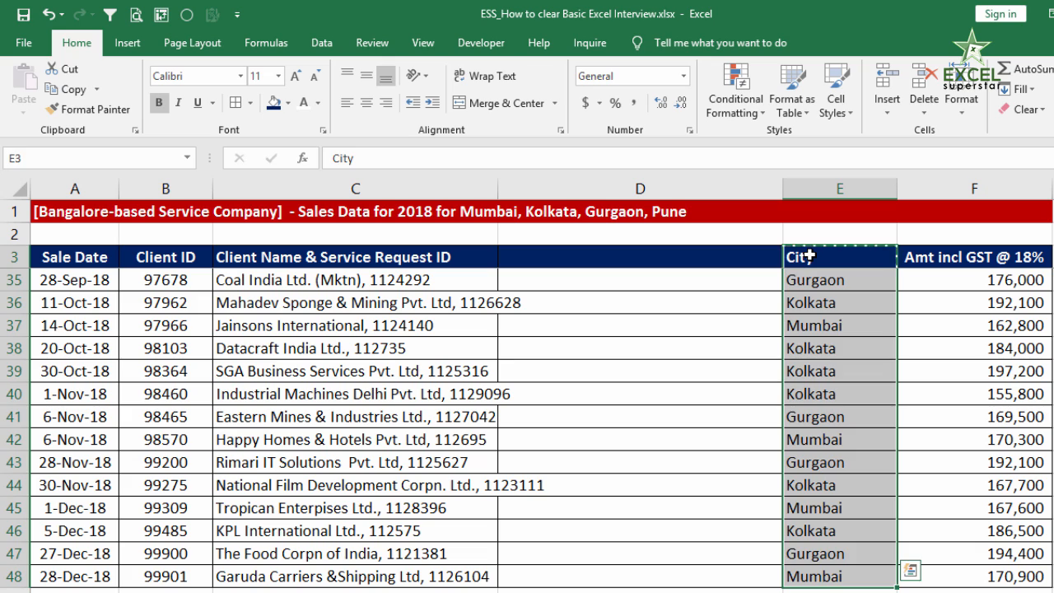
key("Right")
key("Right")
key("Right")
key("Right")
key("Right")
key("Right")
key("Right")
key("Right")
key("Right")
key("Right")
key("Right")
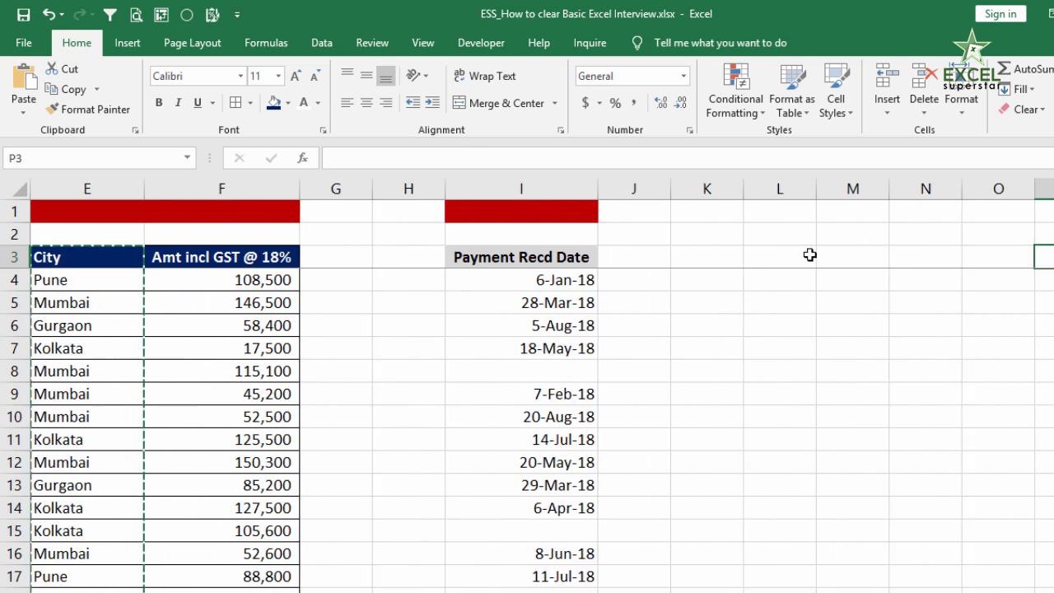
key("Left")
key("Left")
key("Left")
key("ctrl+v")
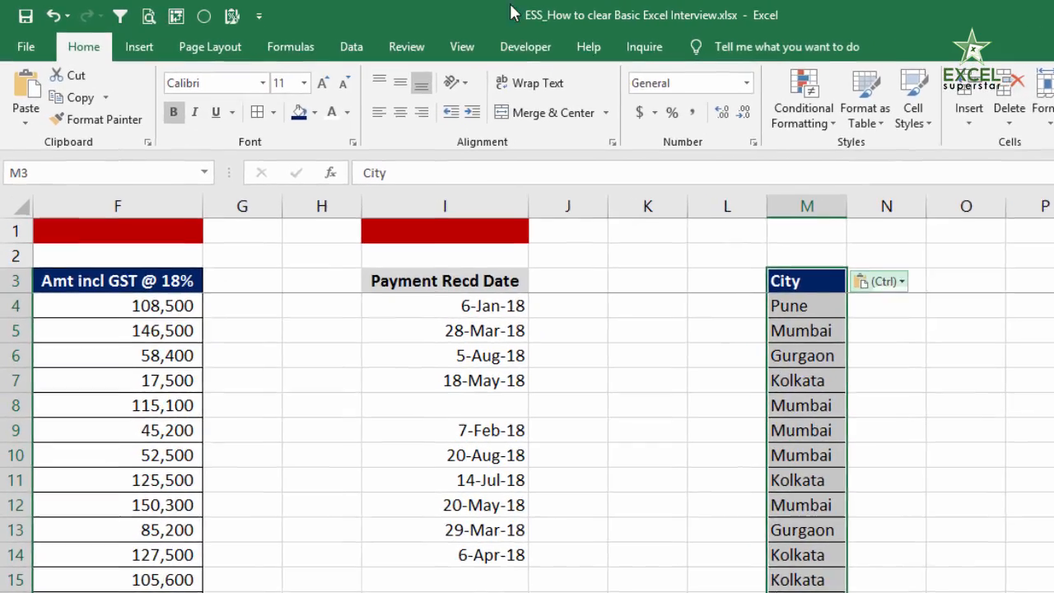
Remove the duplicates from the copied City list in column M, treating its first row as a header
left_click(367, 53)
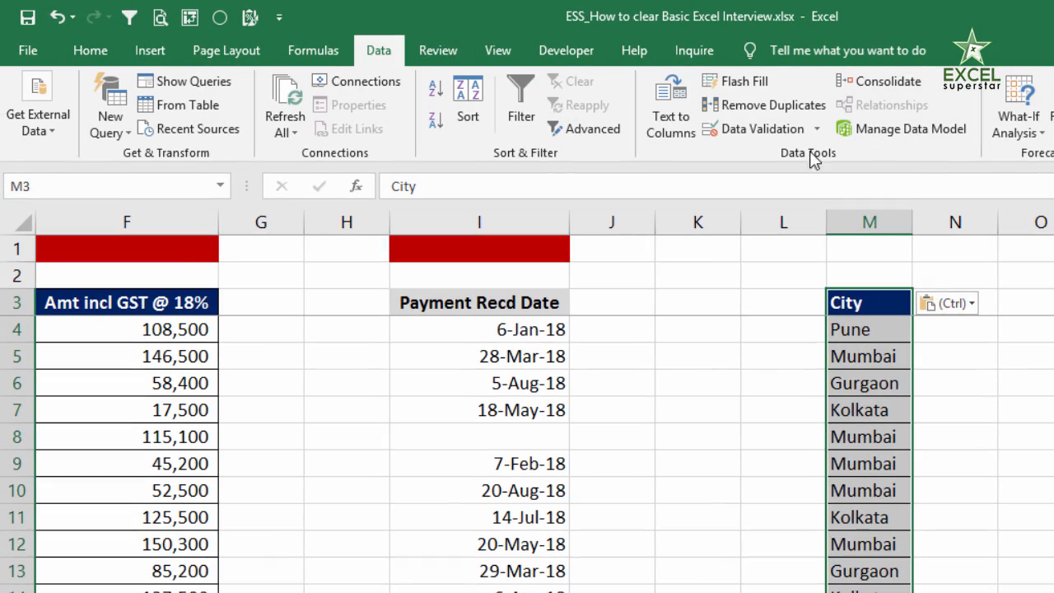
left_click(781, 105)
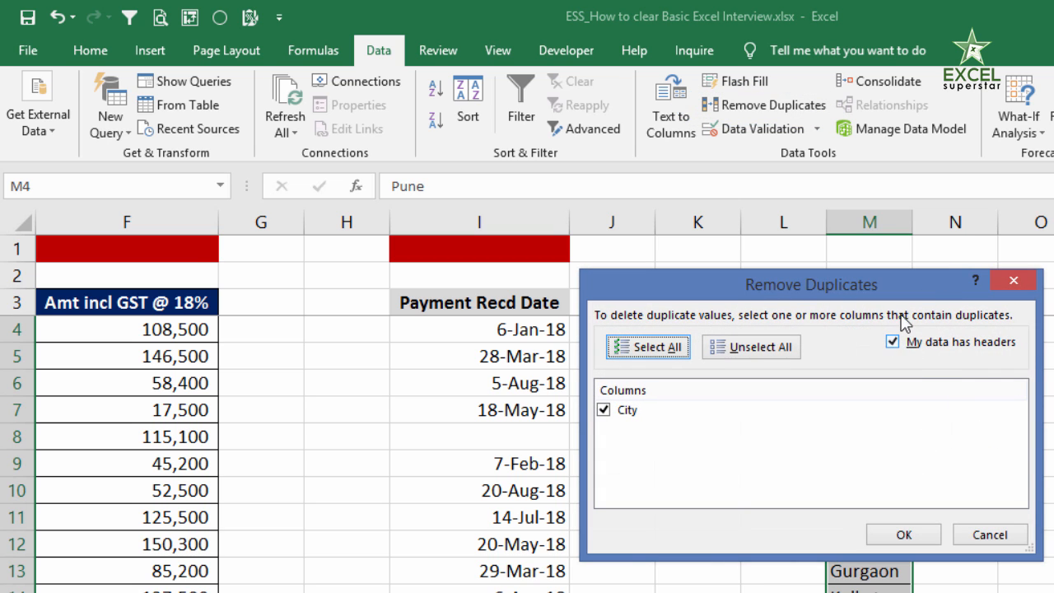
left_click(906, 533)
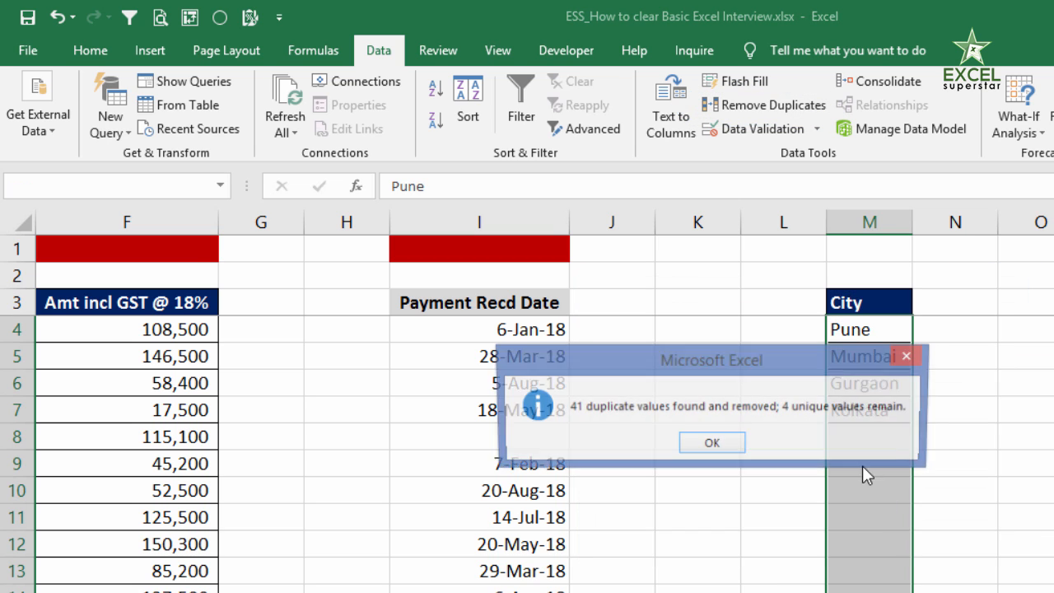
left_click(712, 446)
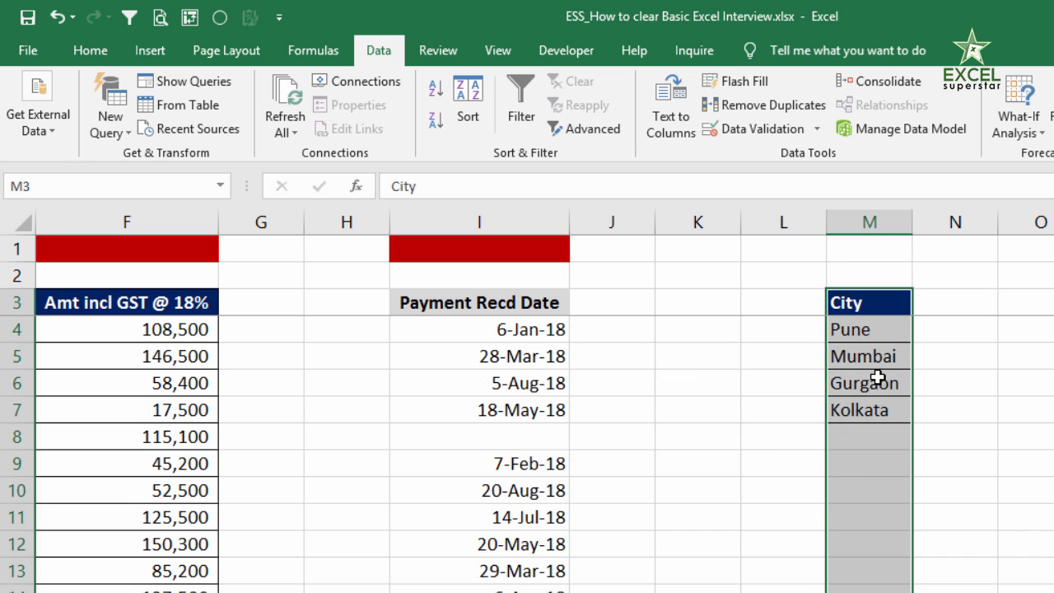
mouse_move(884, 412)
left_mouse_down()
mouse_move(885, 334)
mouse_move(880, 406)
left_mouse_up()
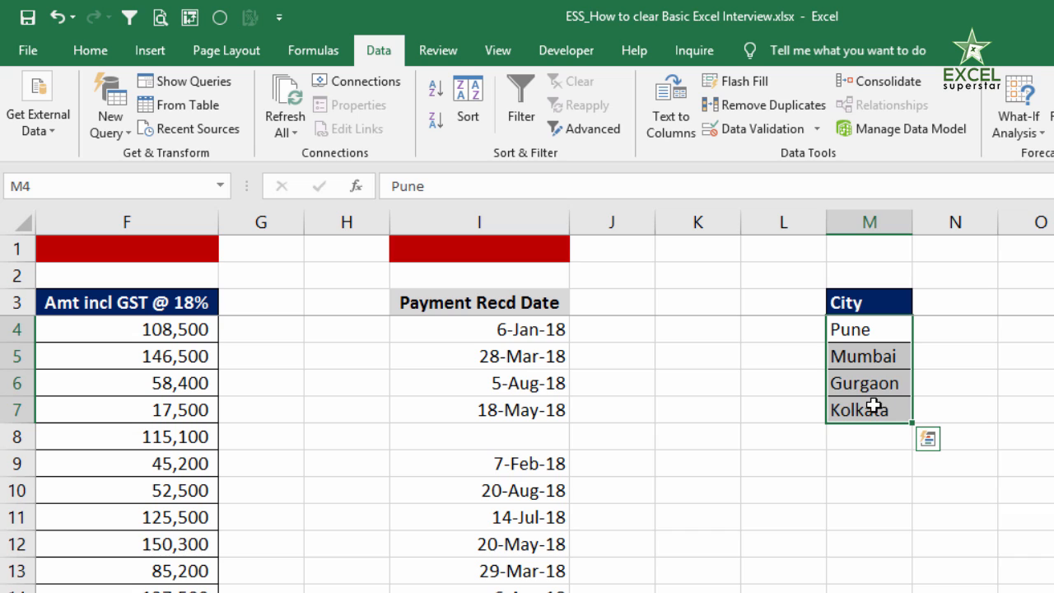
Add a List data validation to O5 with source =$M$4:$M$7 and choose Gurgaon from its dropdown
left_click(1031, 358)
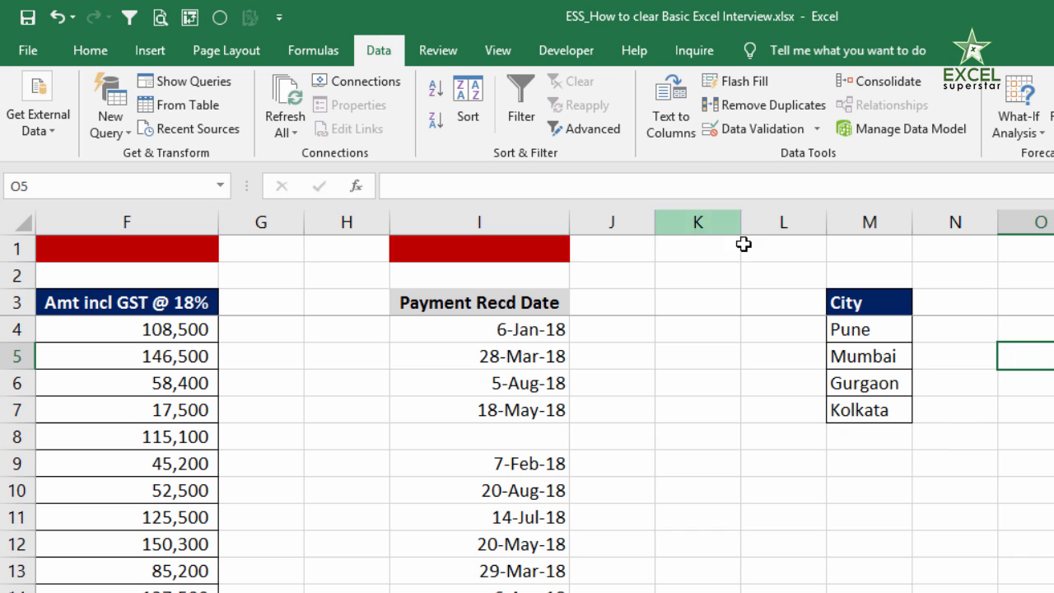
left_click(762, 130)
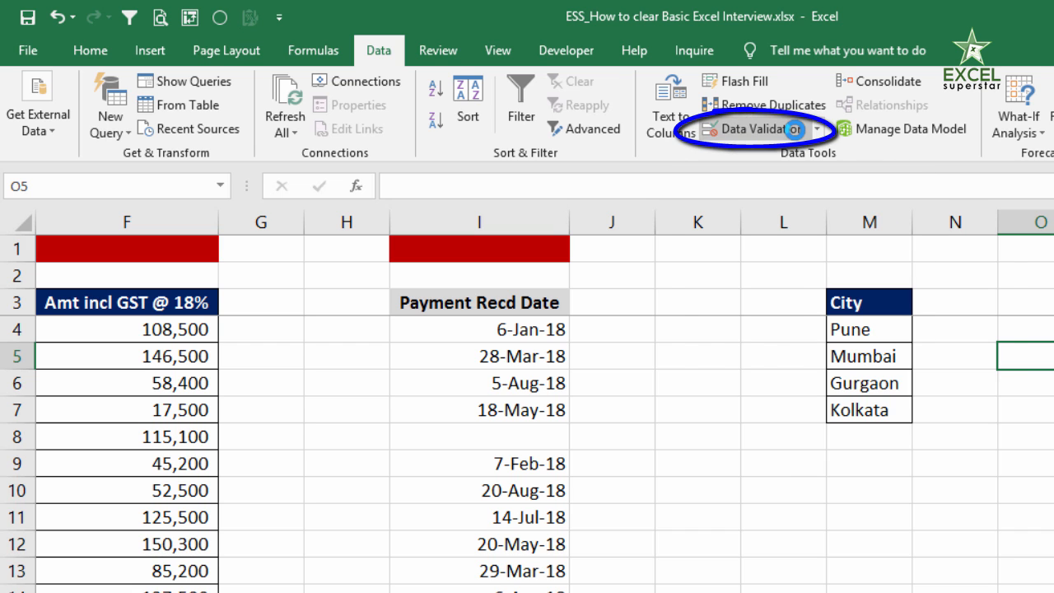
left_click(688, 356)
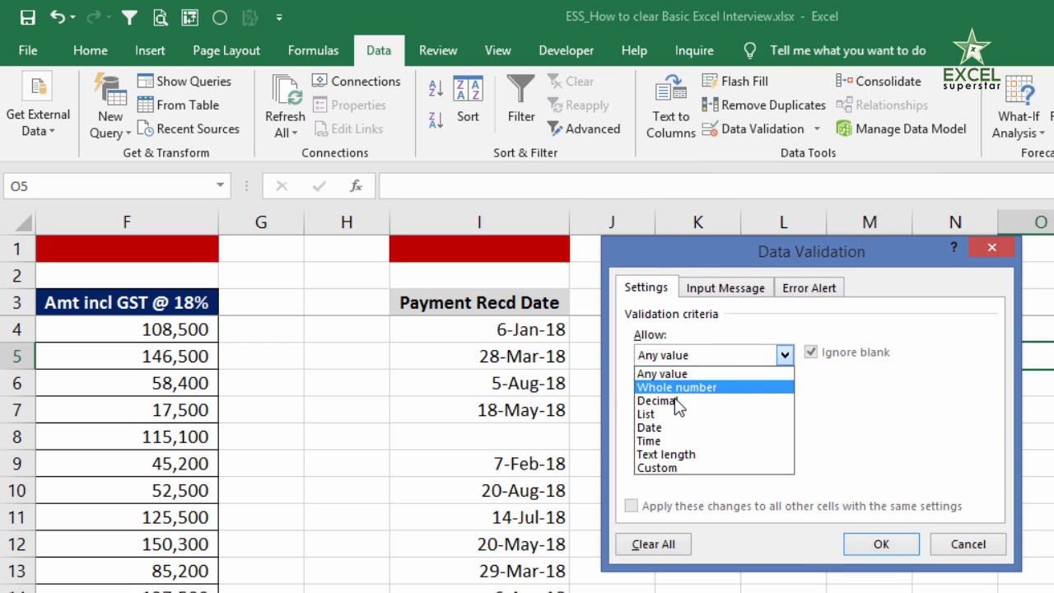
left_click(659, 415)
left_click_drag(649, 244, 384, 166)
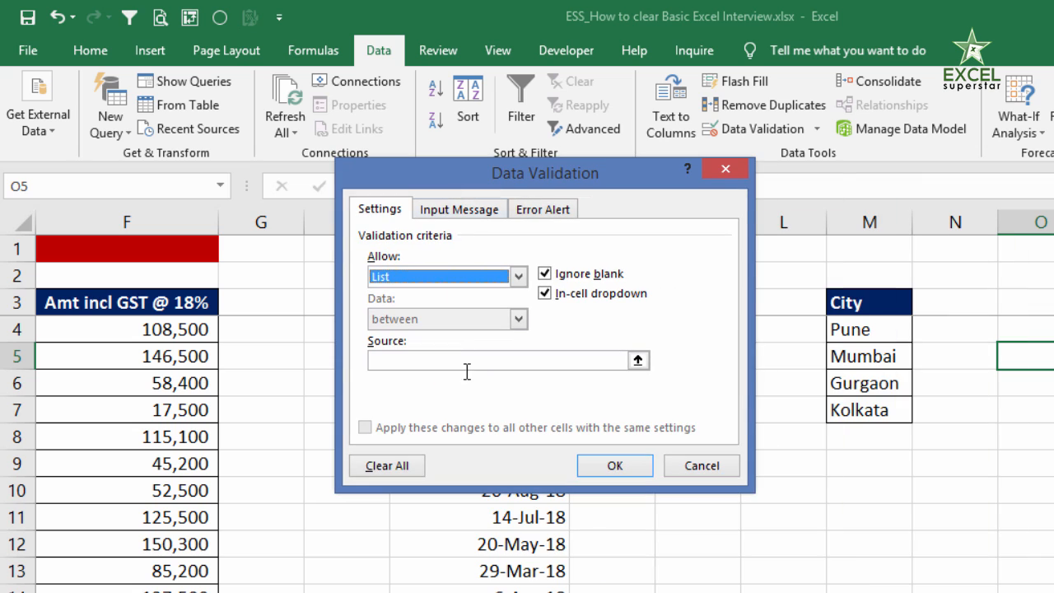
left_click(465, 360)
left_click_drag(868, 333, 870, 404)
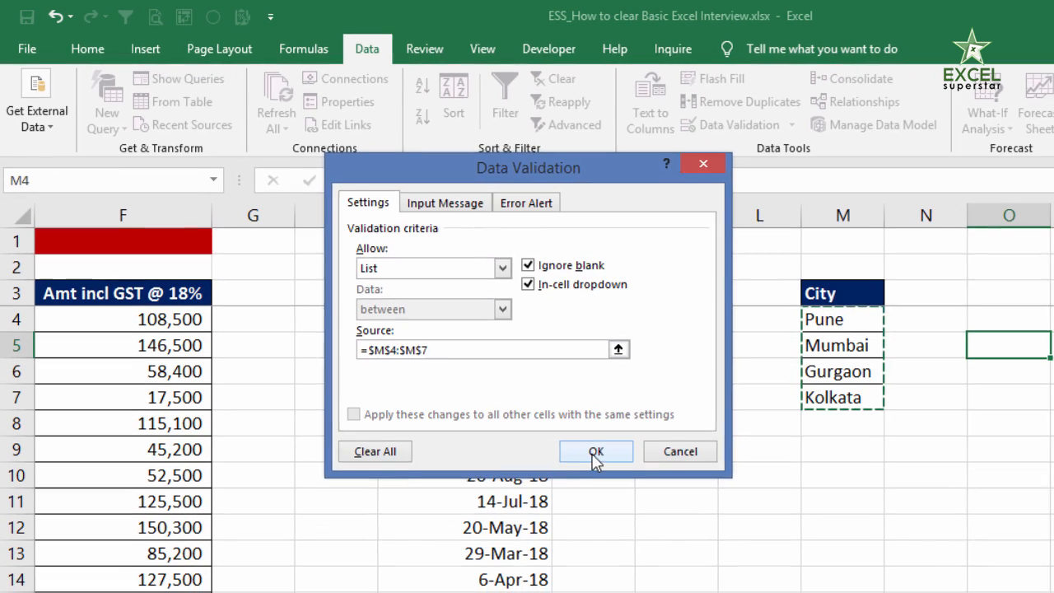
left_click(593, 453)
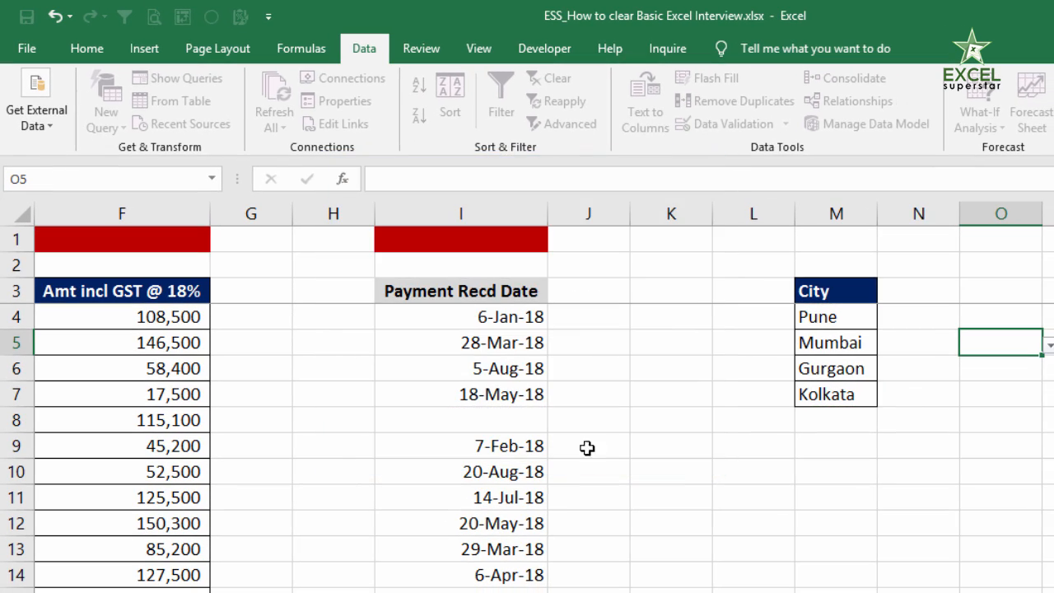
left_click(1050, 346)
left_click(1021, 395)
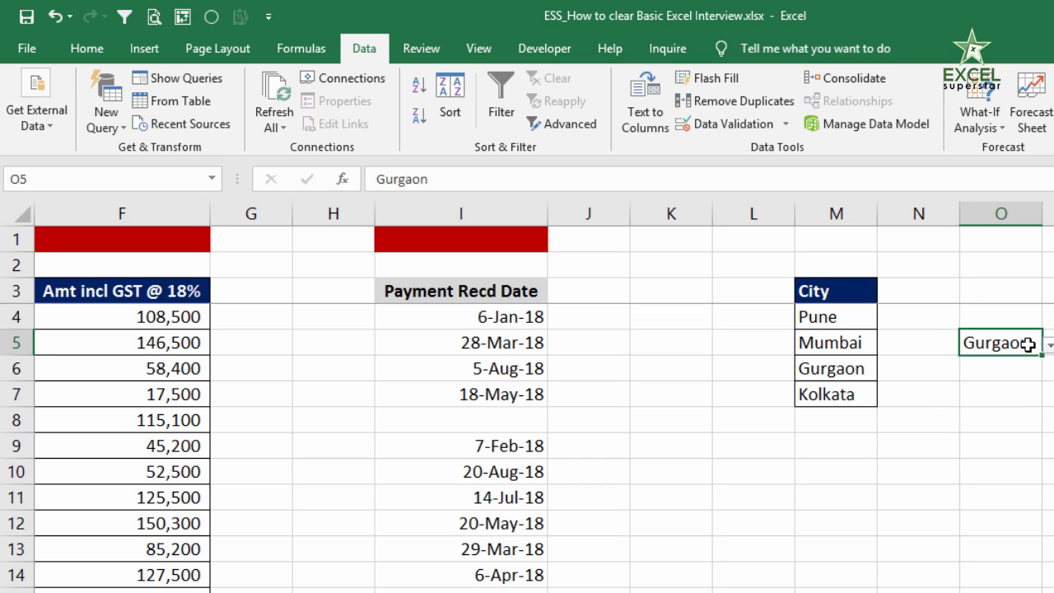
Copy the dropdown cell O5 to O6:O9 and choose Mumbai in O6
key("ctrl+c")
key("Right")
key("Right")
key("Down")
key("Down")
key("Down")
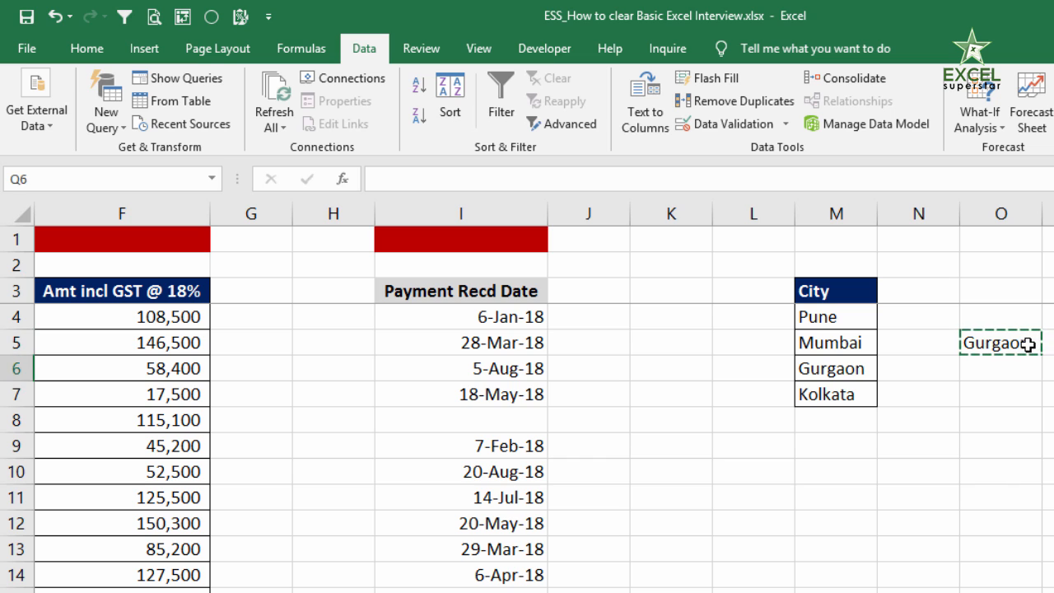
key("Left")
key("Left")
key("Left")
key("Right")
key("Up")
key("Up")
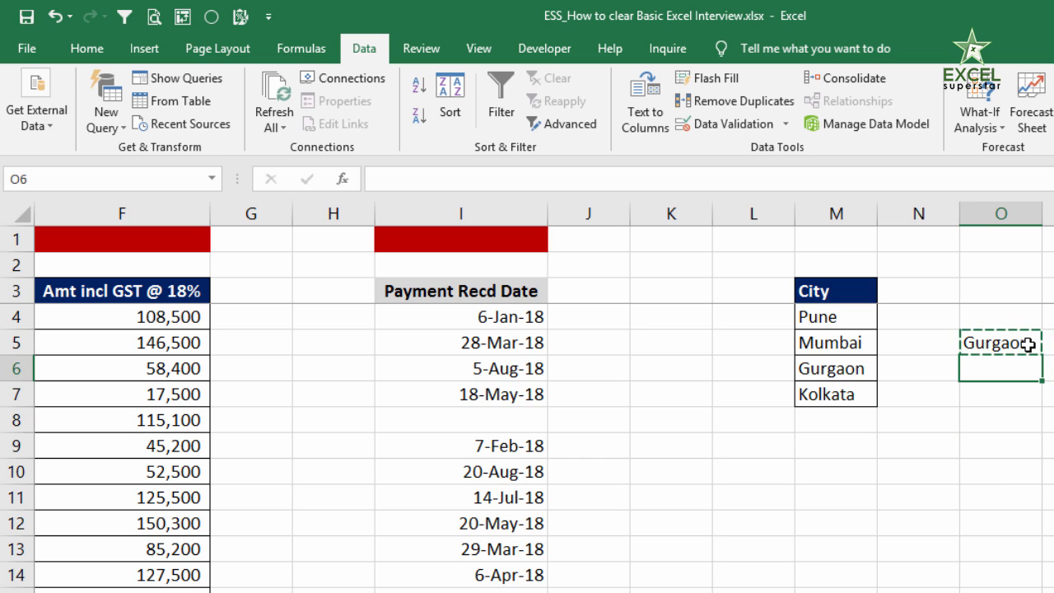
key("shift+Down")
key("shift+Down")
key("shift+Down")
key("ctrl+v")
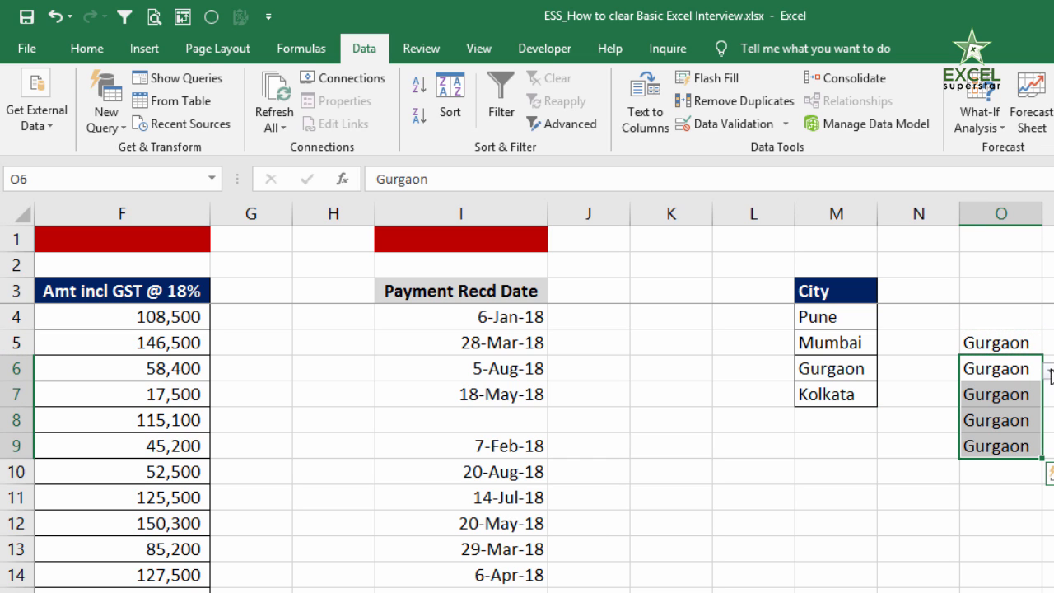
left_click(1051, 372)
left_click(962, 408)
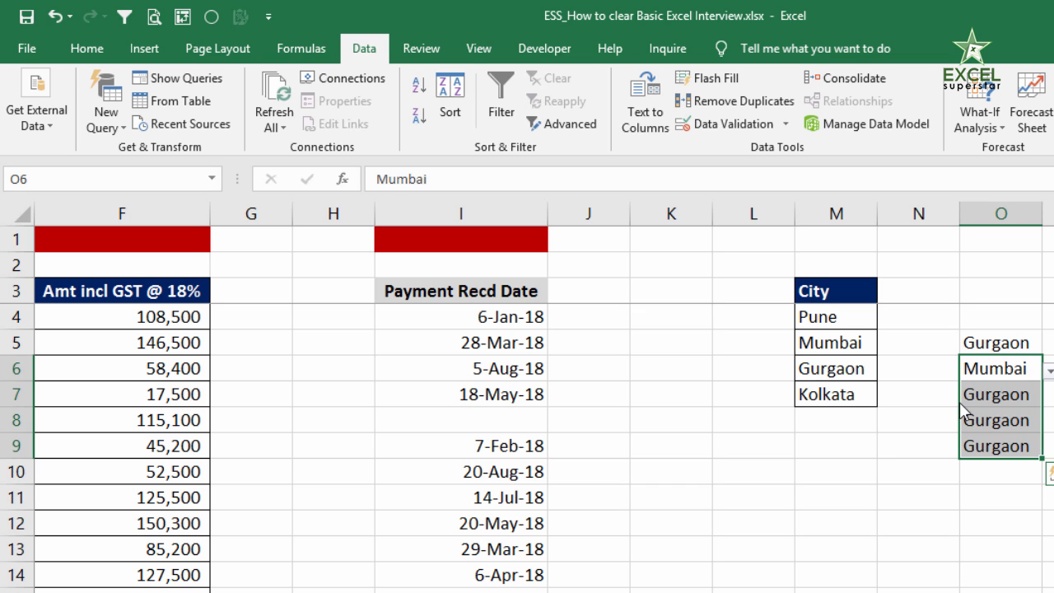
On the Agenda sheet, append "; List" to the Formatting topic in C14 and make the whole Bonus Tricks topic in C15 bold
key("ctrl+Page_Up")
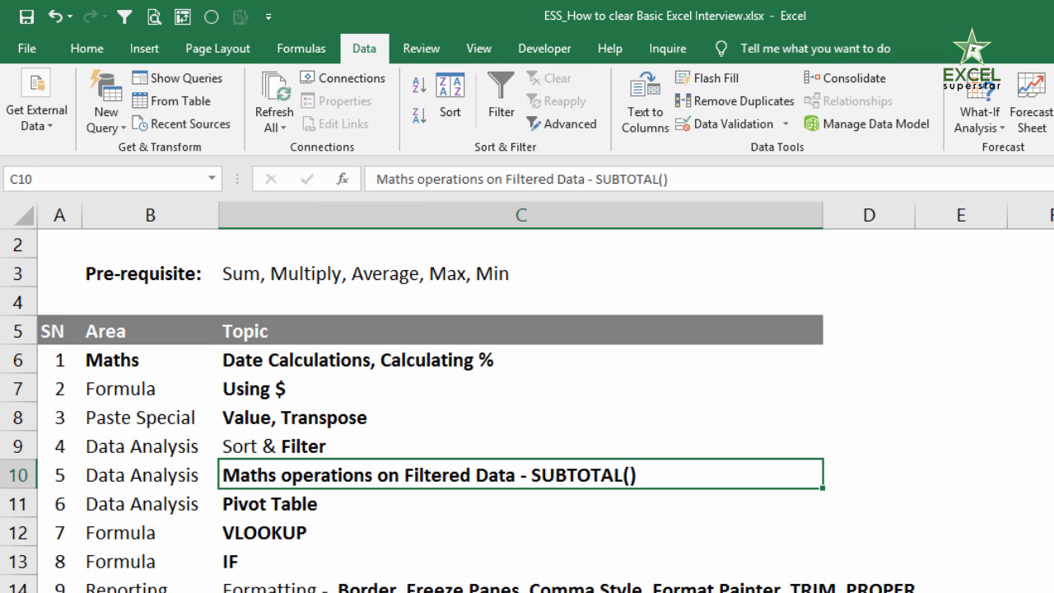
left_click(400, 579)
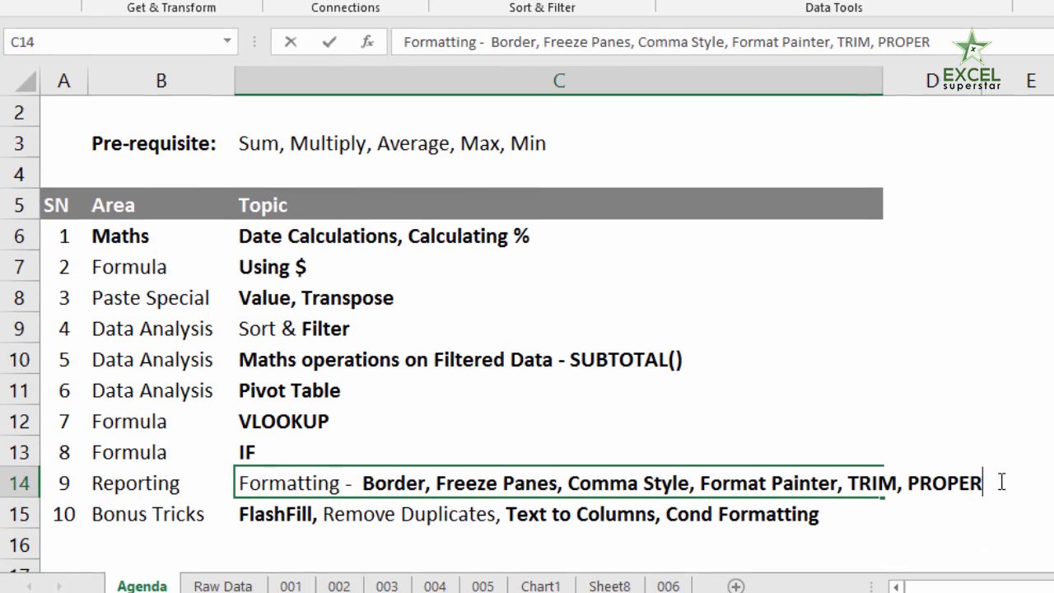
type("; List")
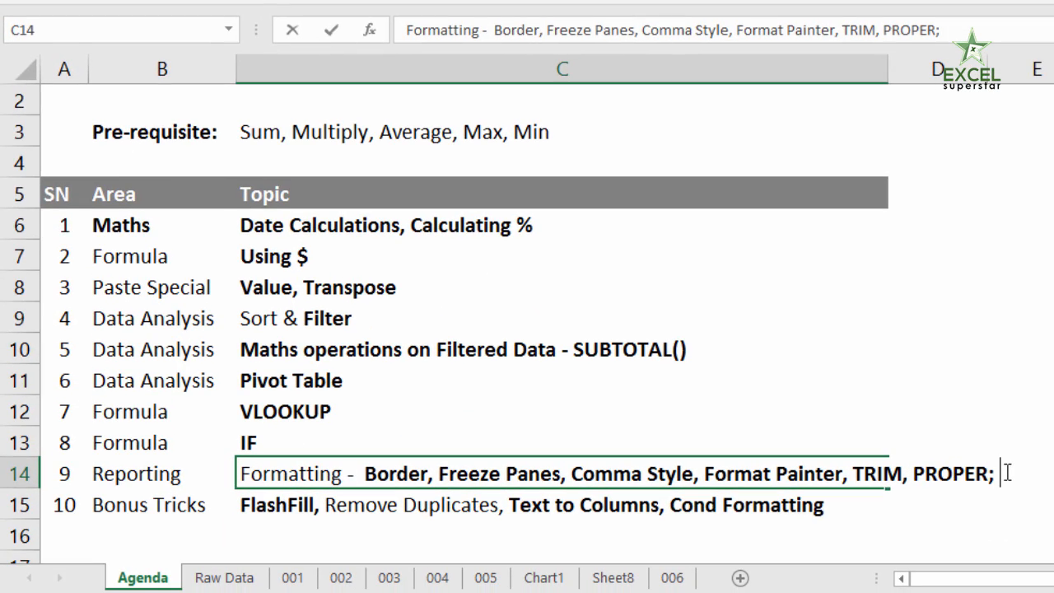
key("Return")
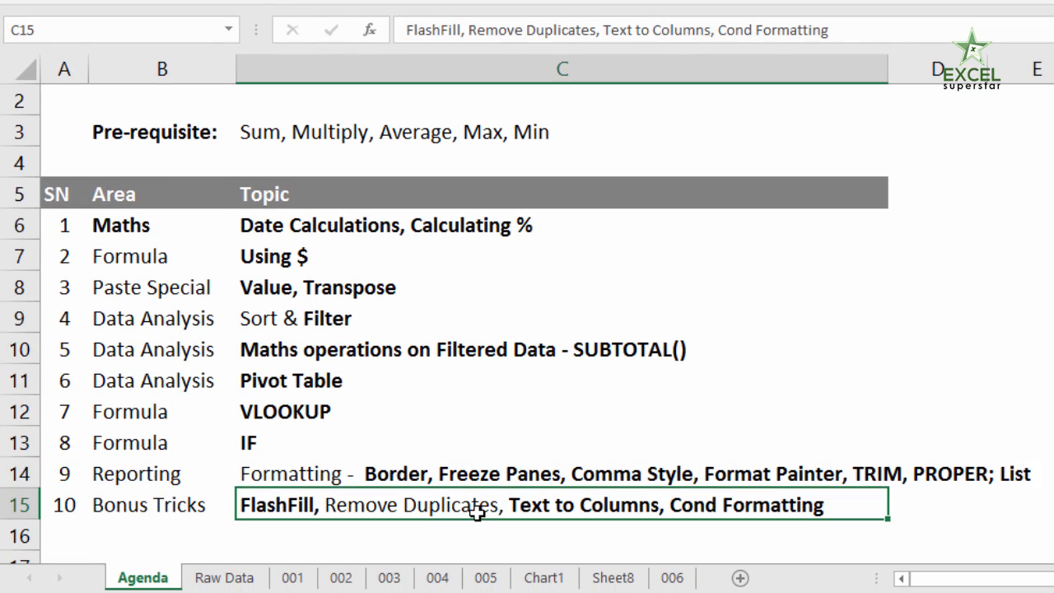
key("ctrl+b")
left_click_drag(132, 194, 675, 511)
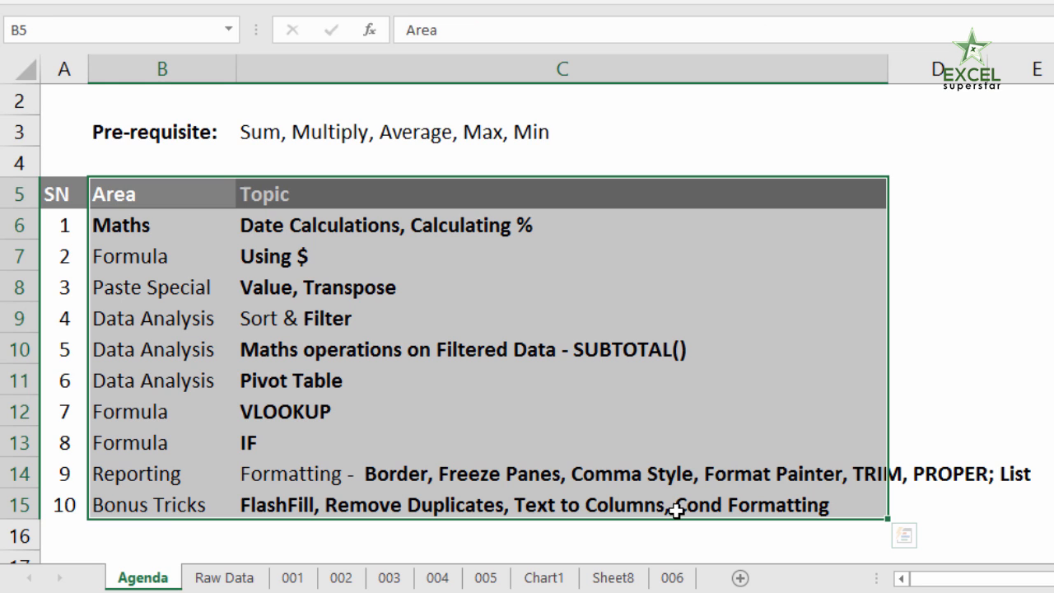